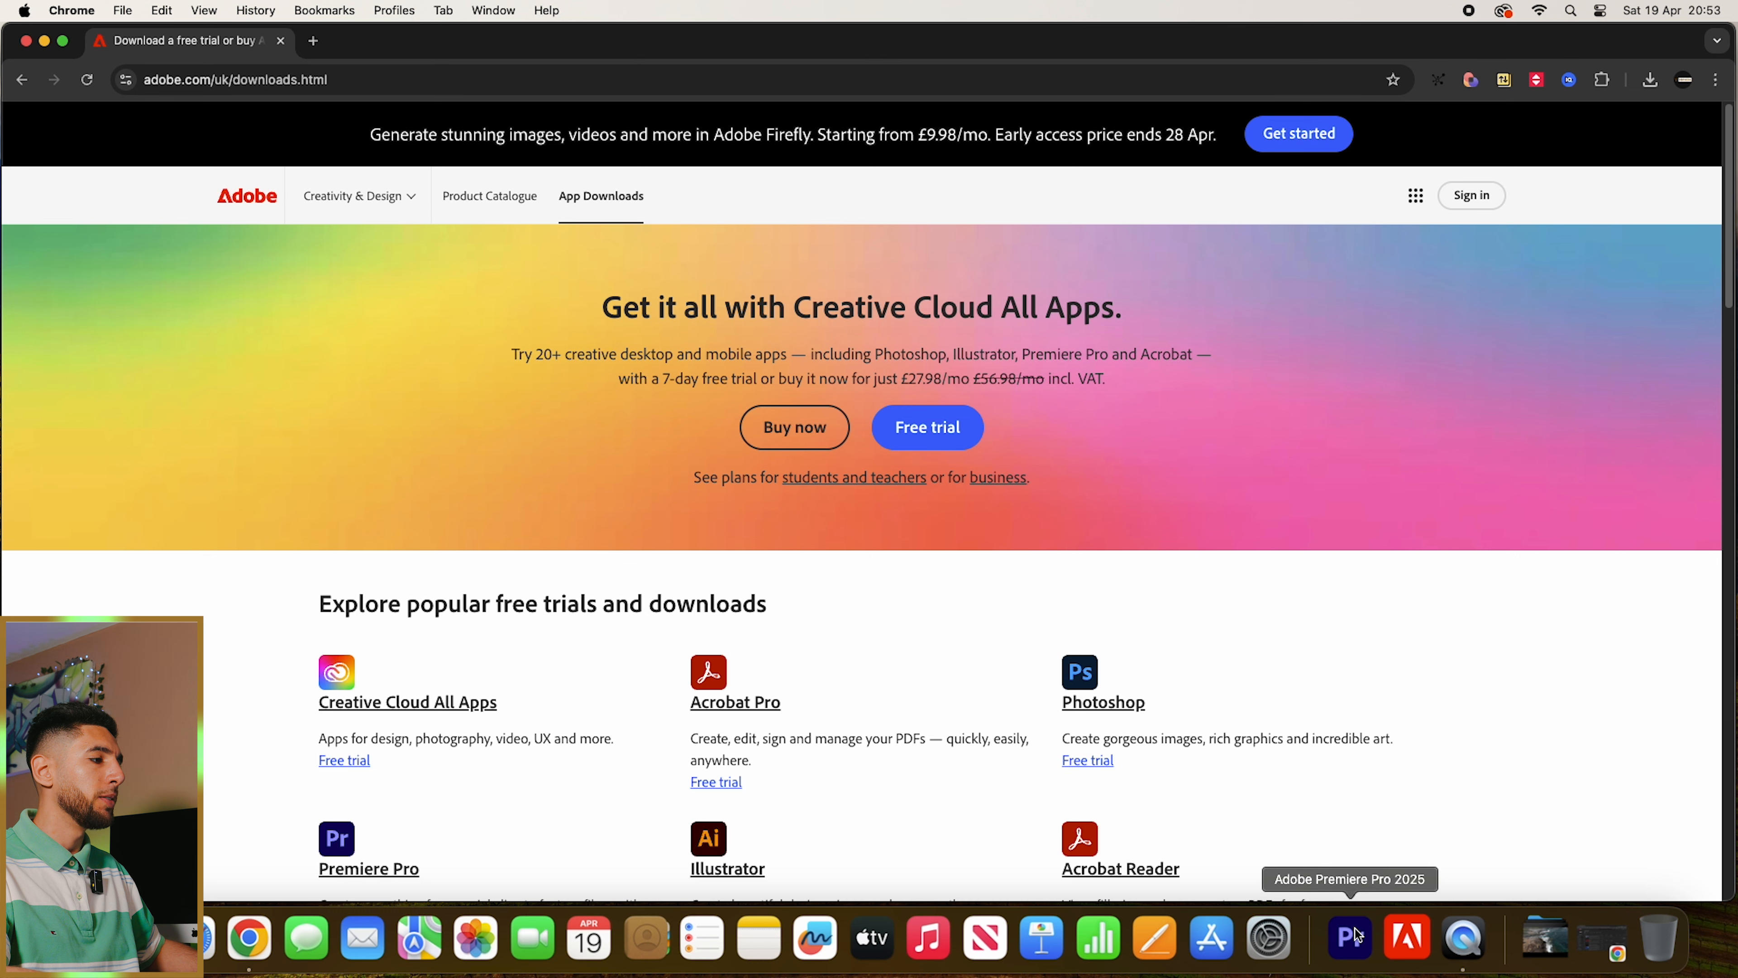
# - Switch to Premiere Pro and start a new project named Test
pyautogui.click(1350, 936)
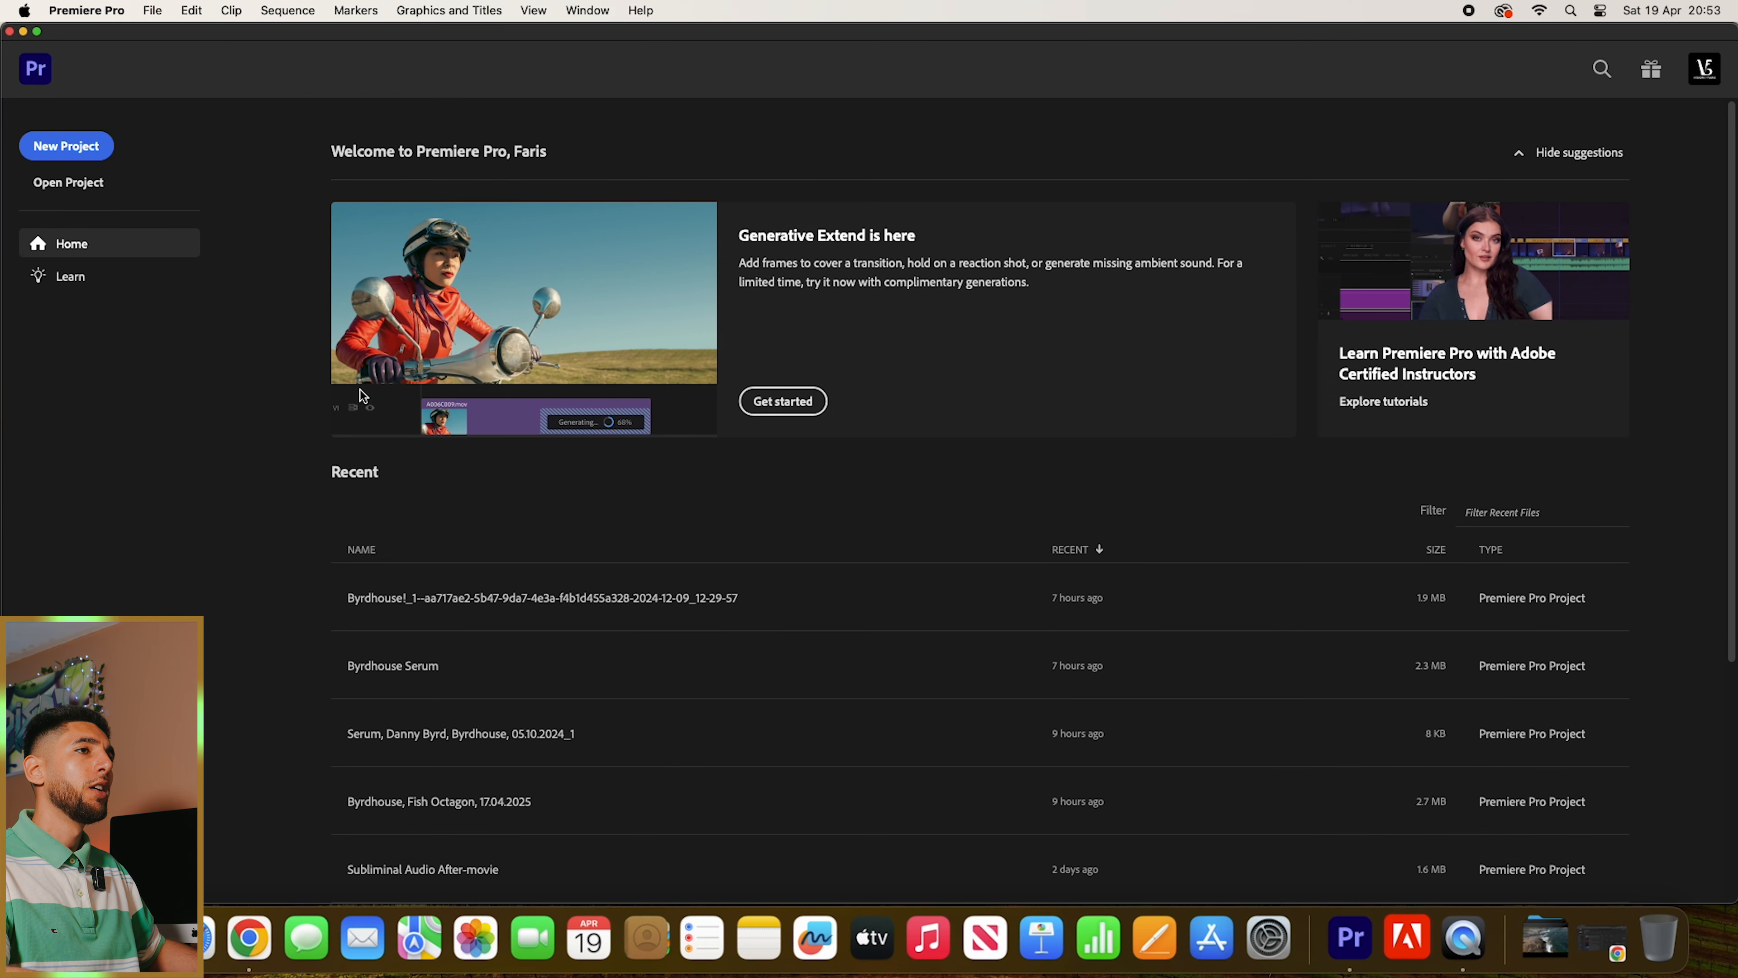
pyautogui.click(80, 147)
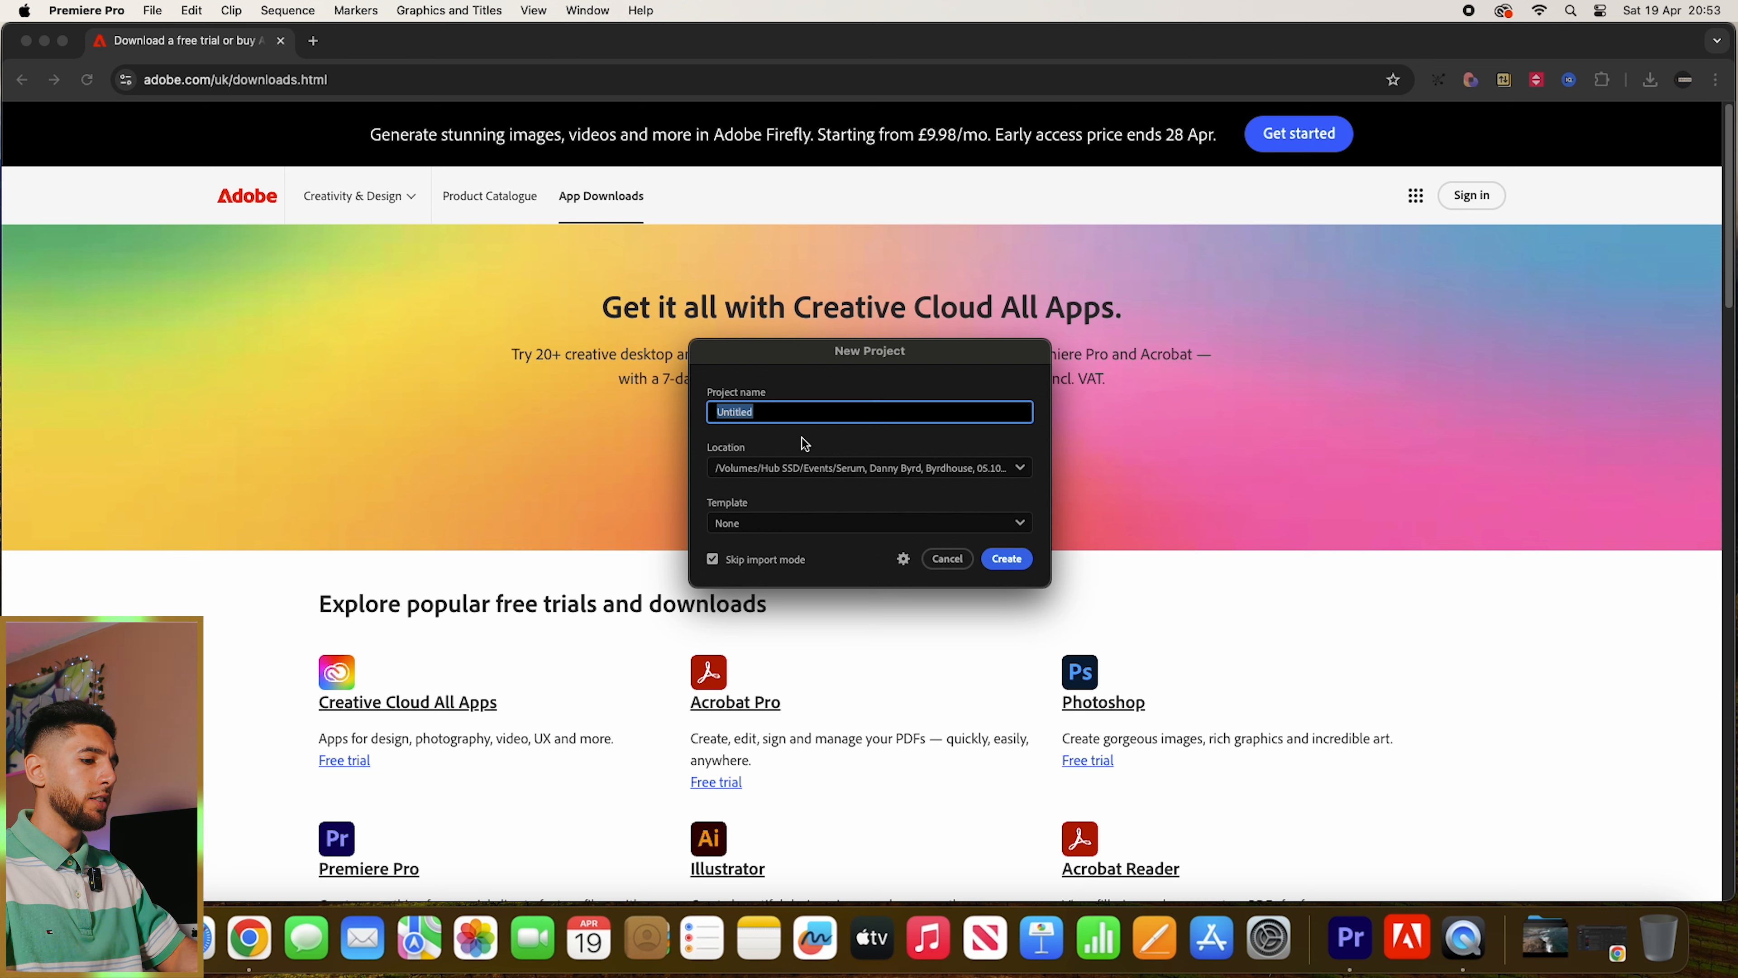
pyautogui.write('Test')
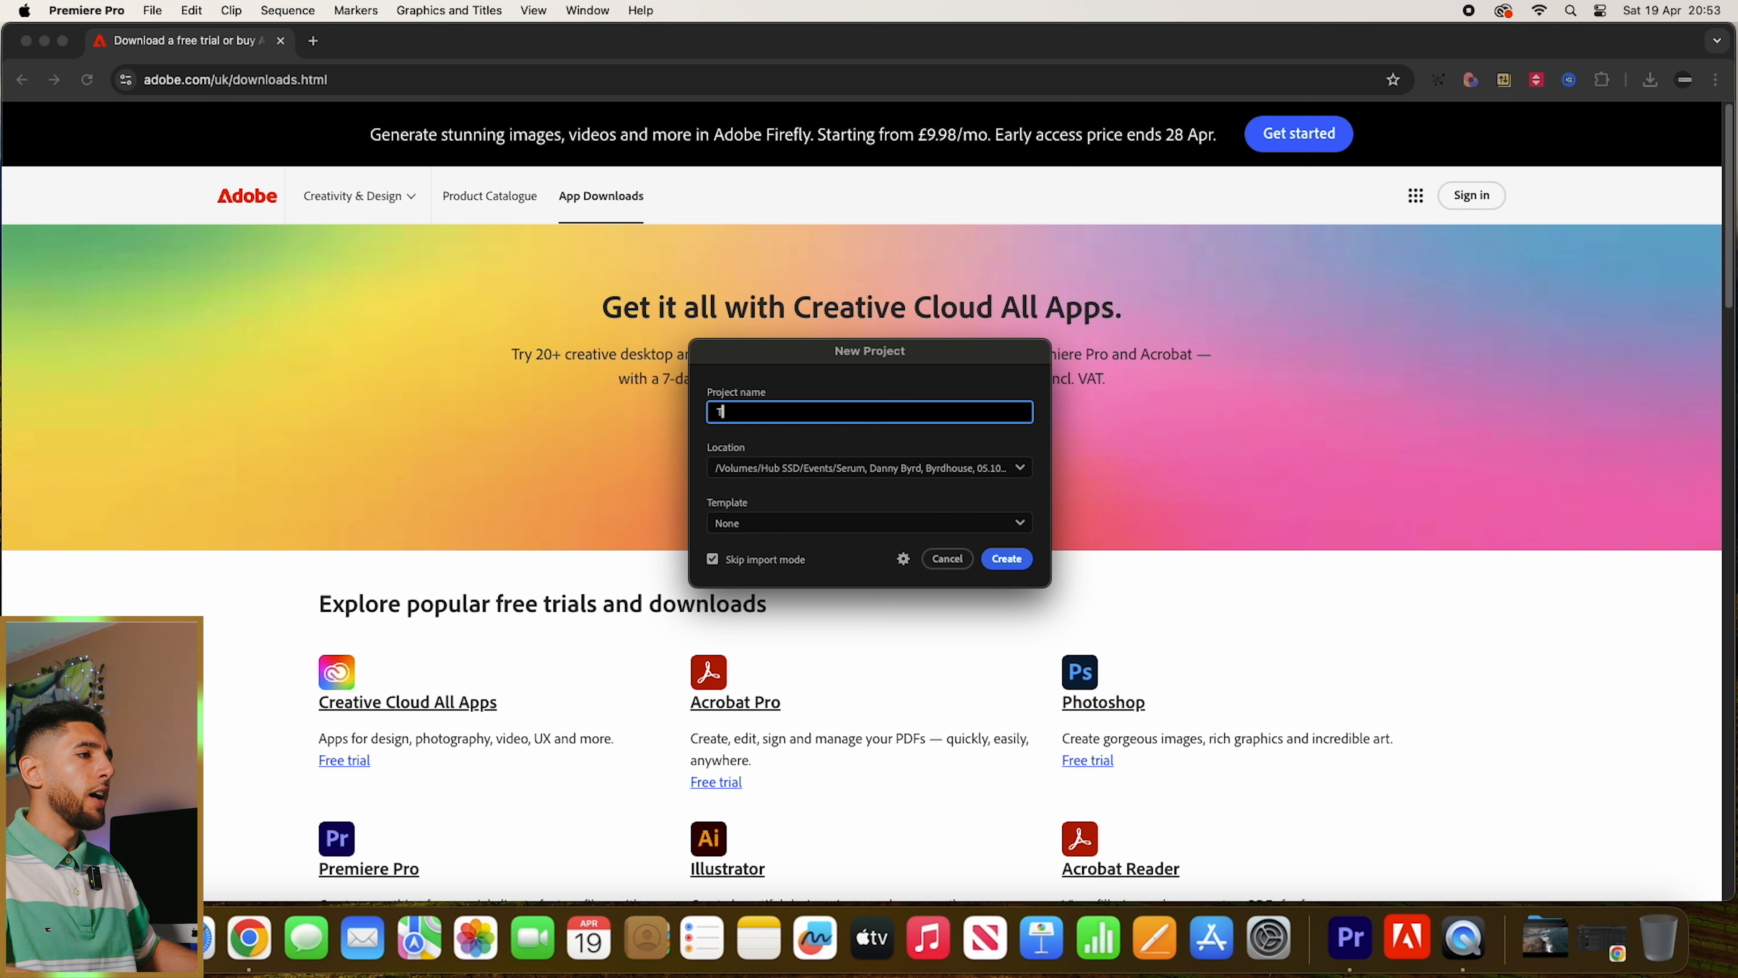
# - Set the project location to a Test folder on the Hub SSD drive and create the project
pyautogui.click(917, 477)
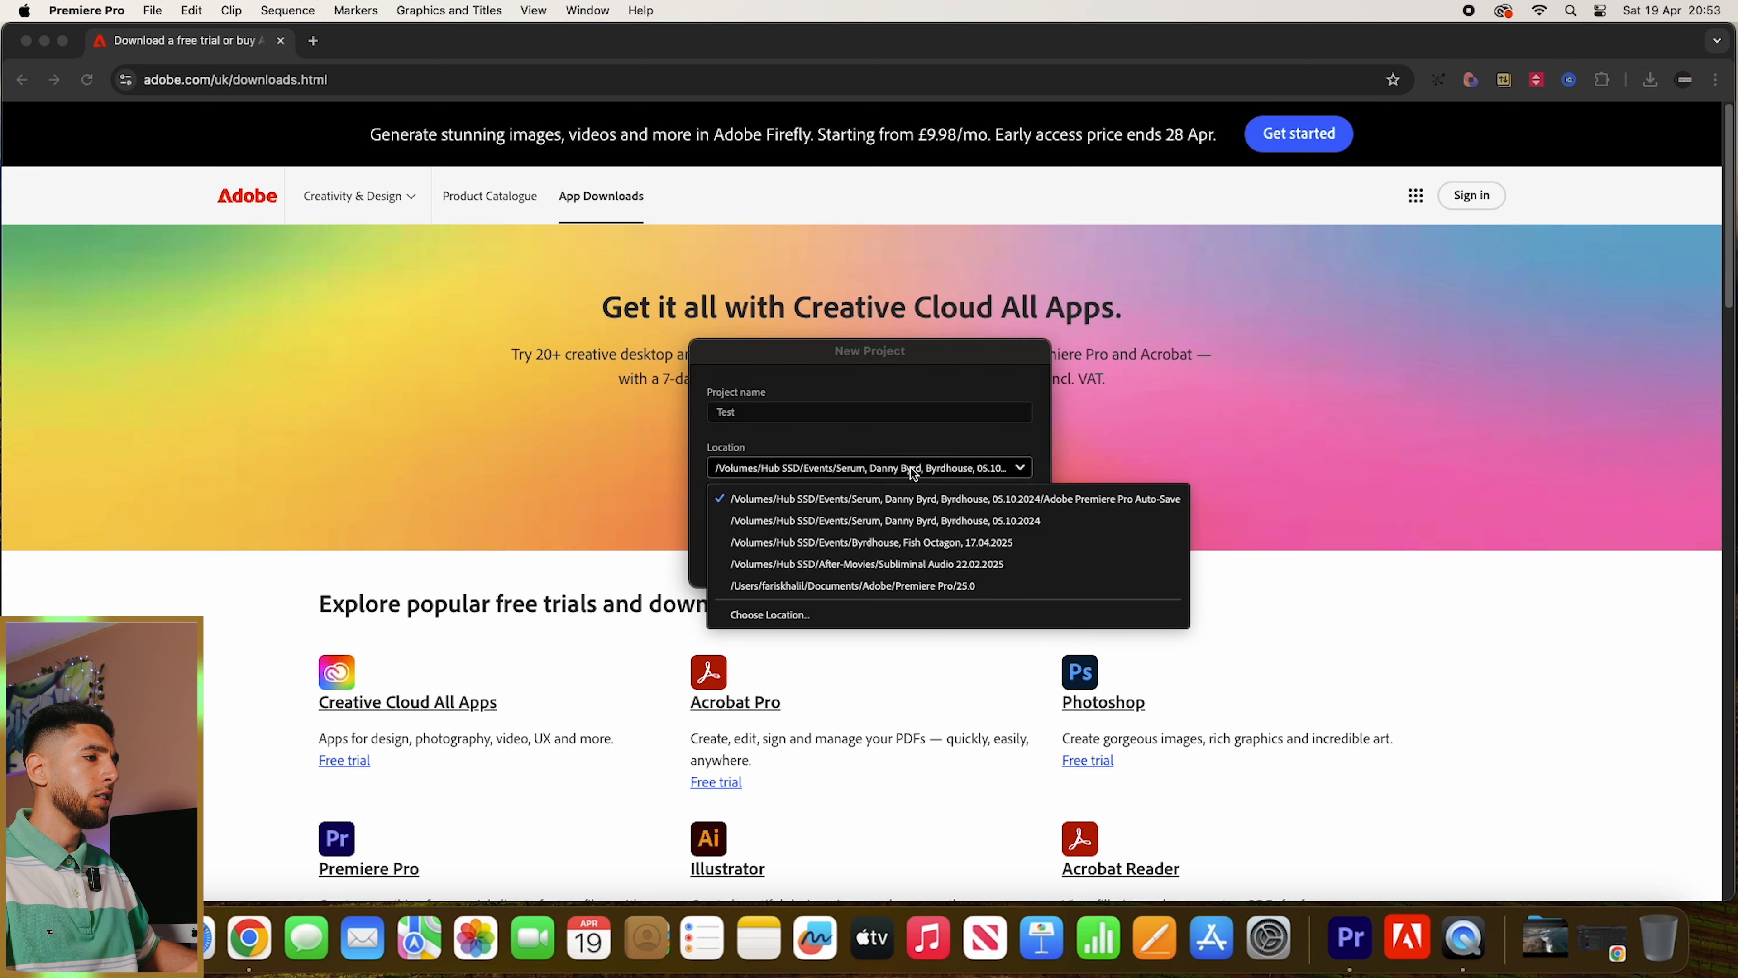
pyautogui.click(832, 613)
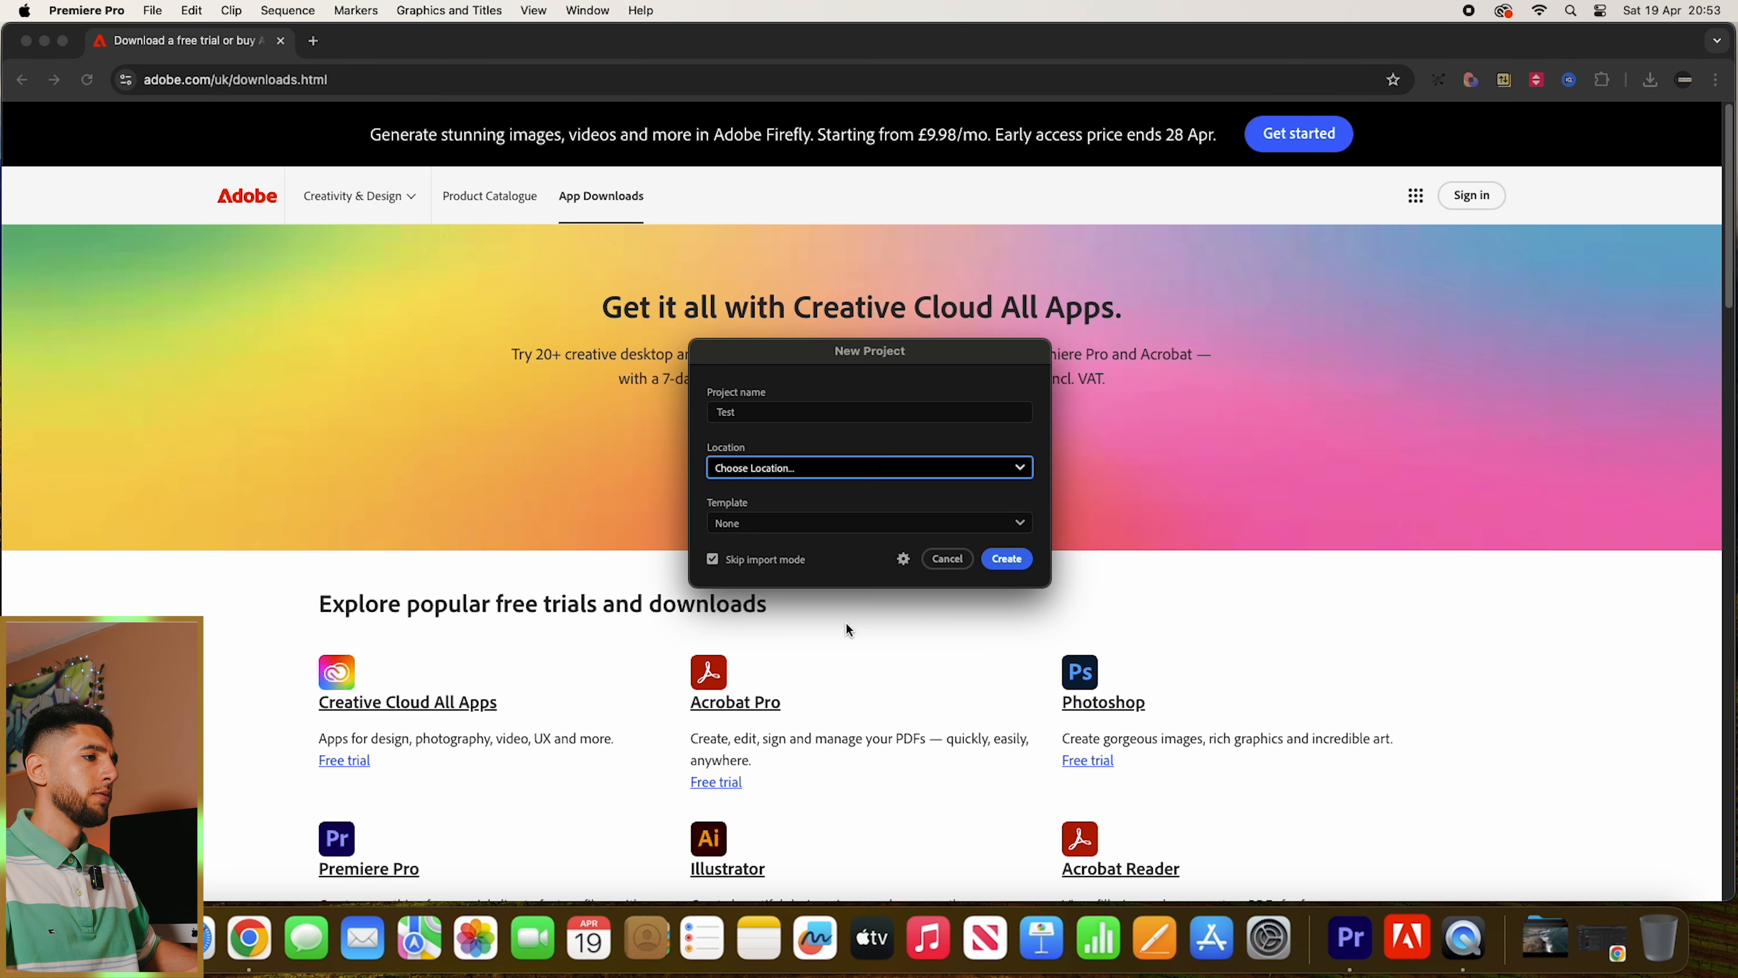
pyautogui.click(814, 697)
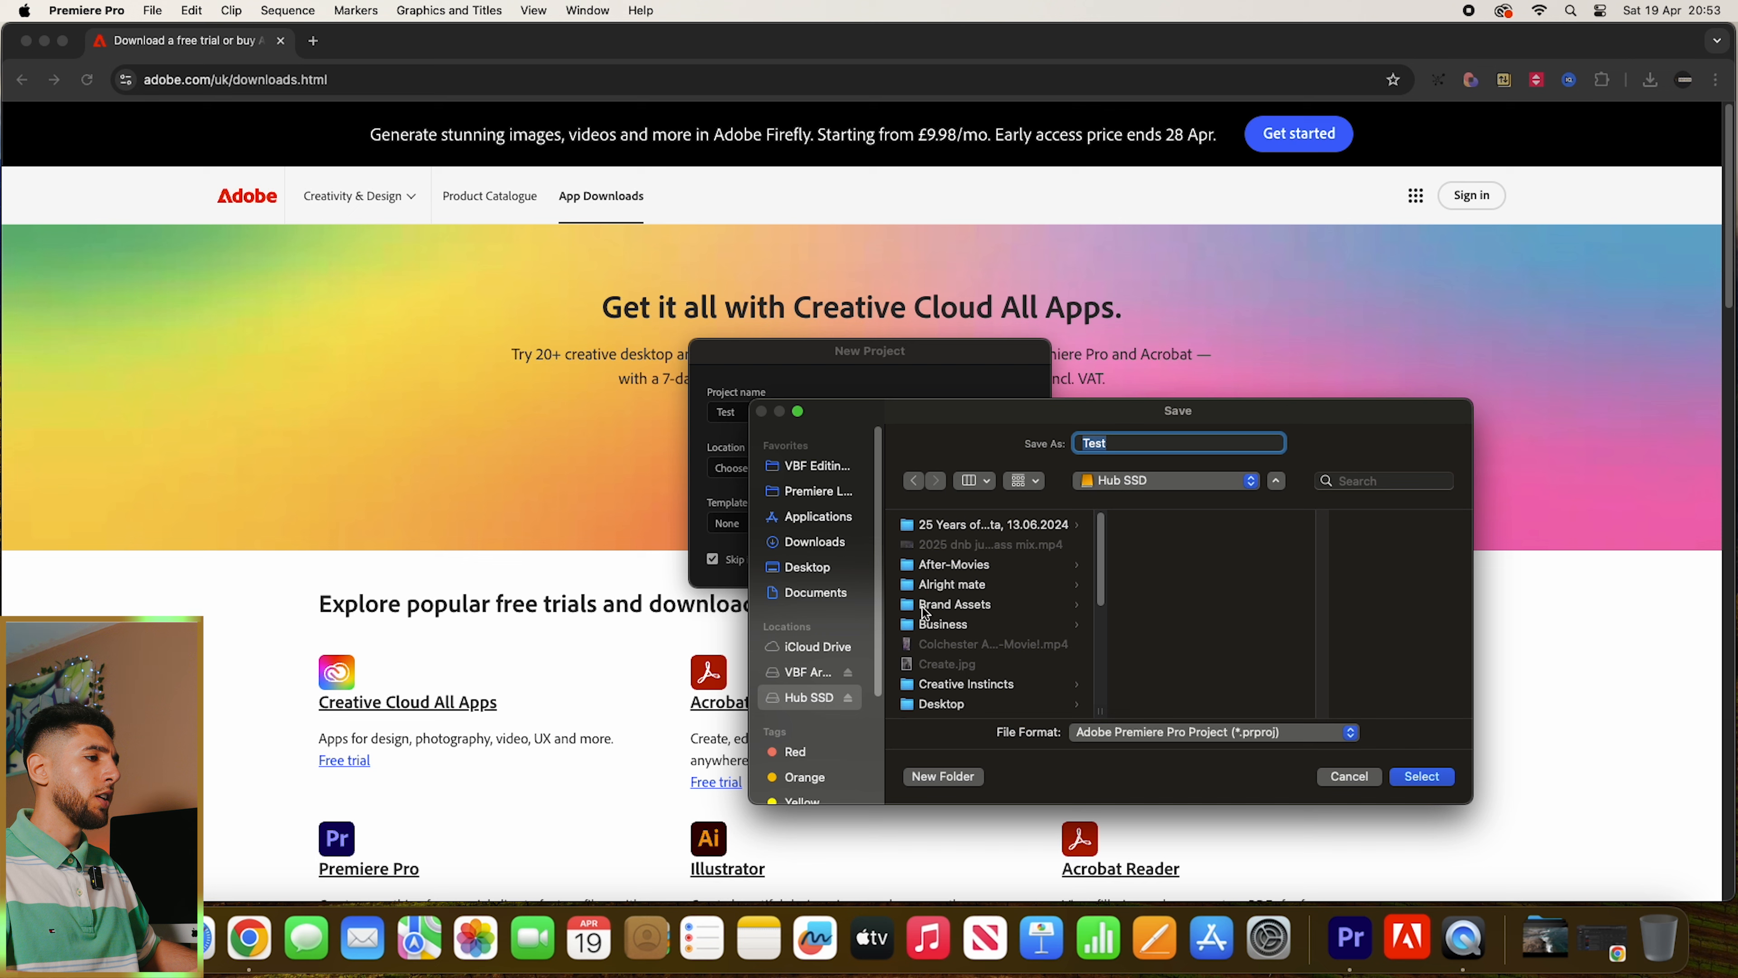
pyautogui.click(943, 771)
pyautogui.click(1423, 776)
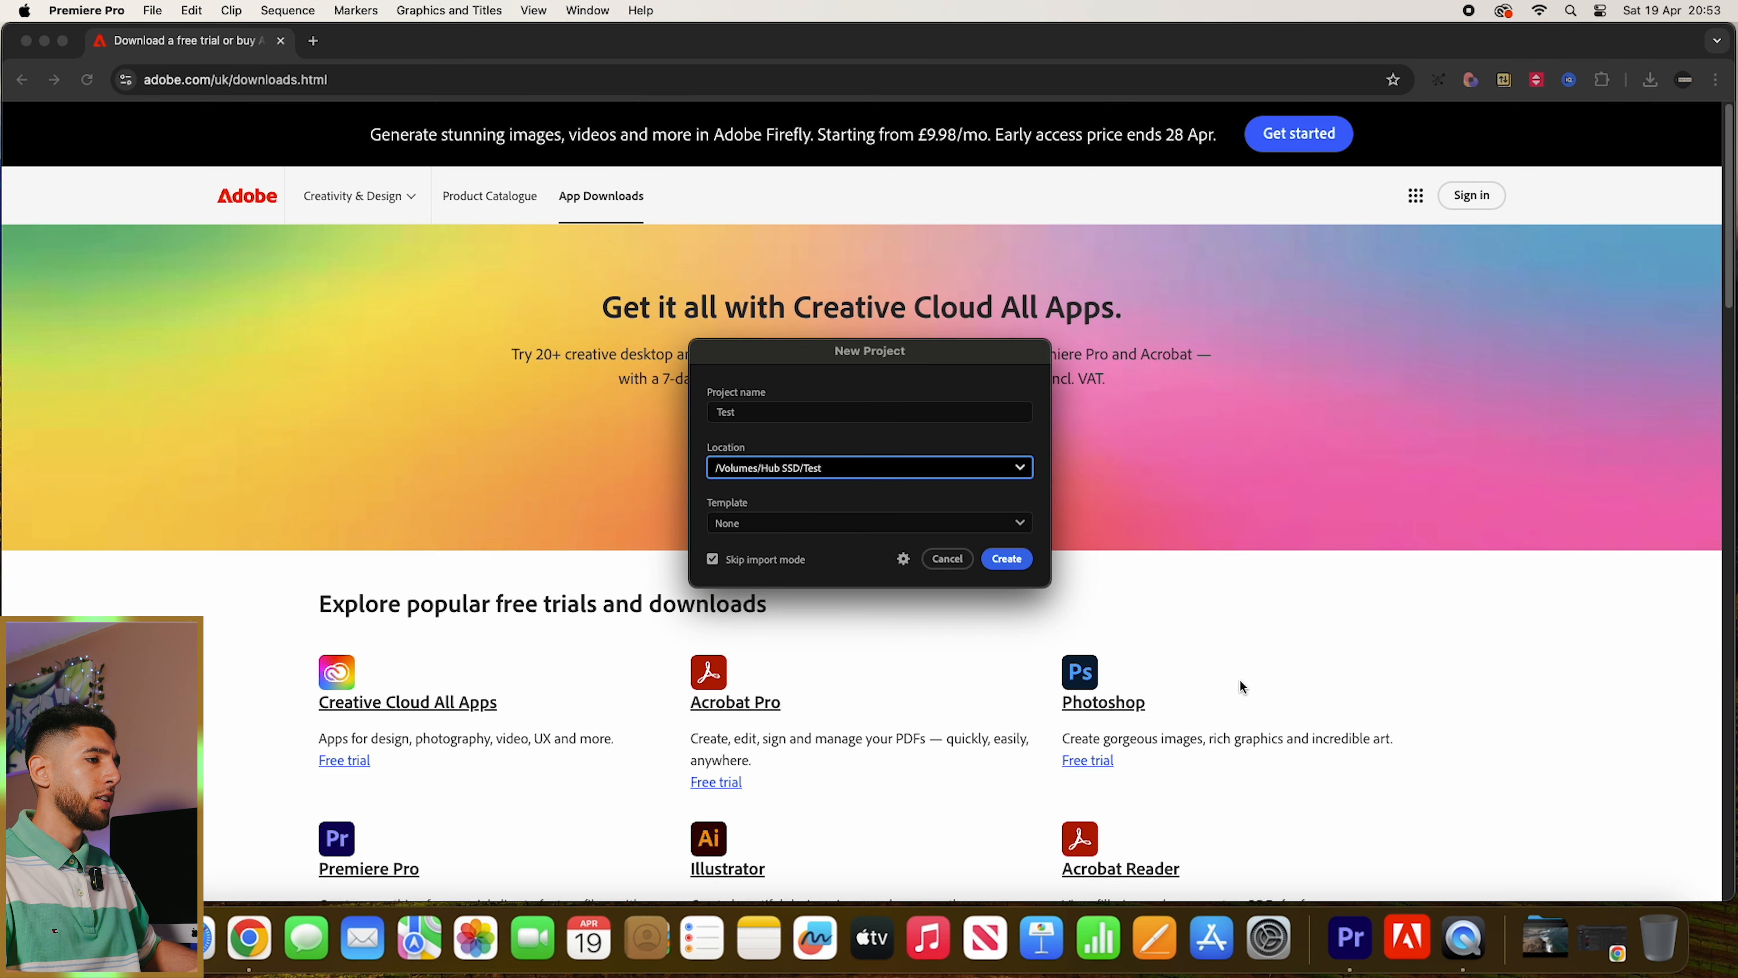
pyautogui.click(1006, 558)
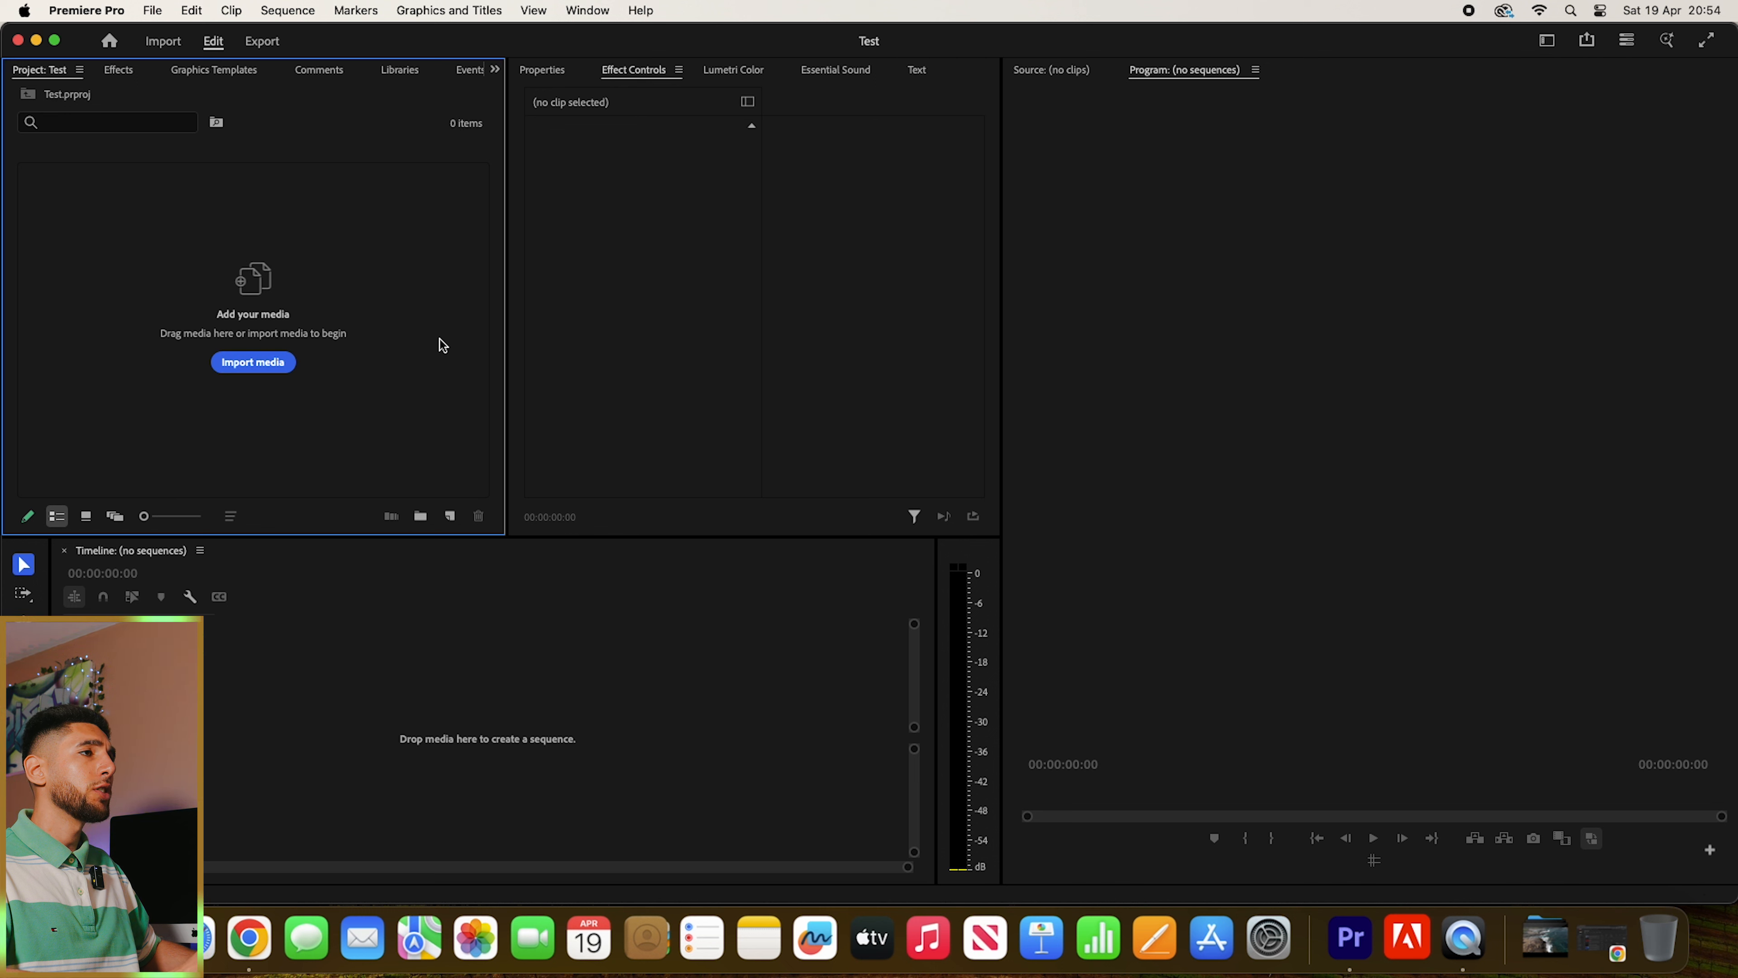
# - Switch the workspace layout to Editing
pyautogui.click(591, 13)
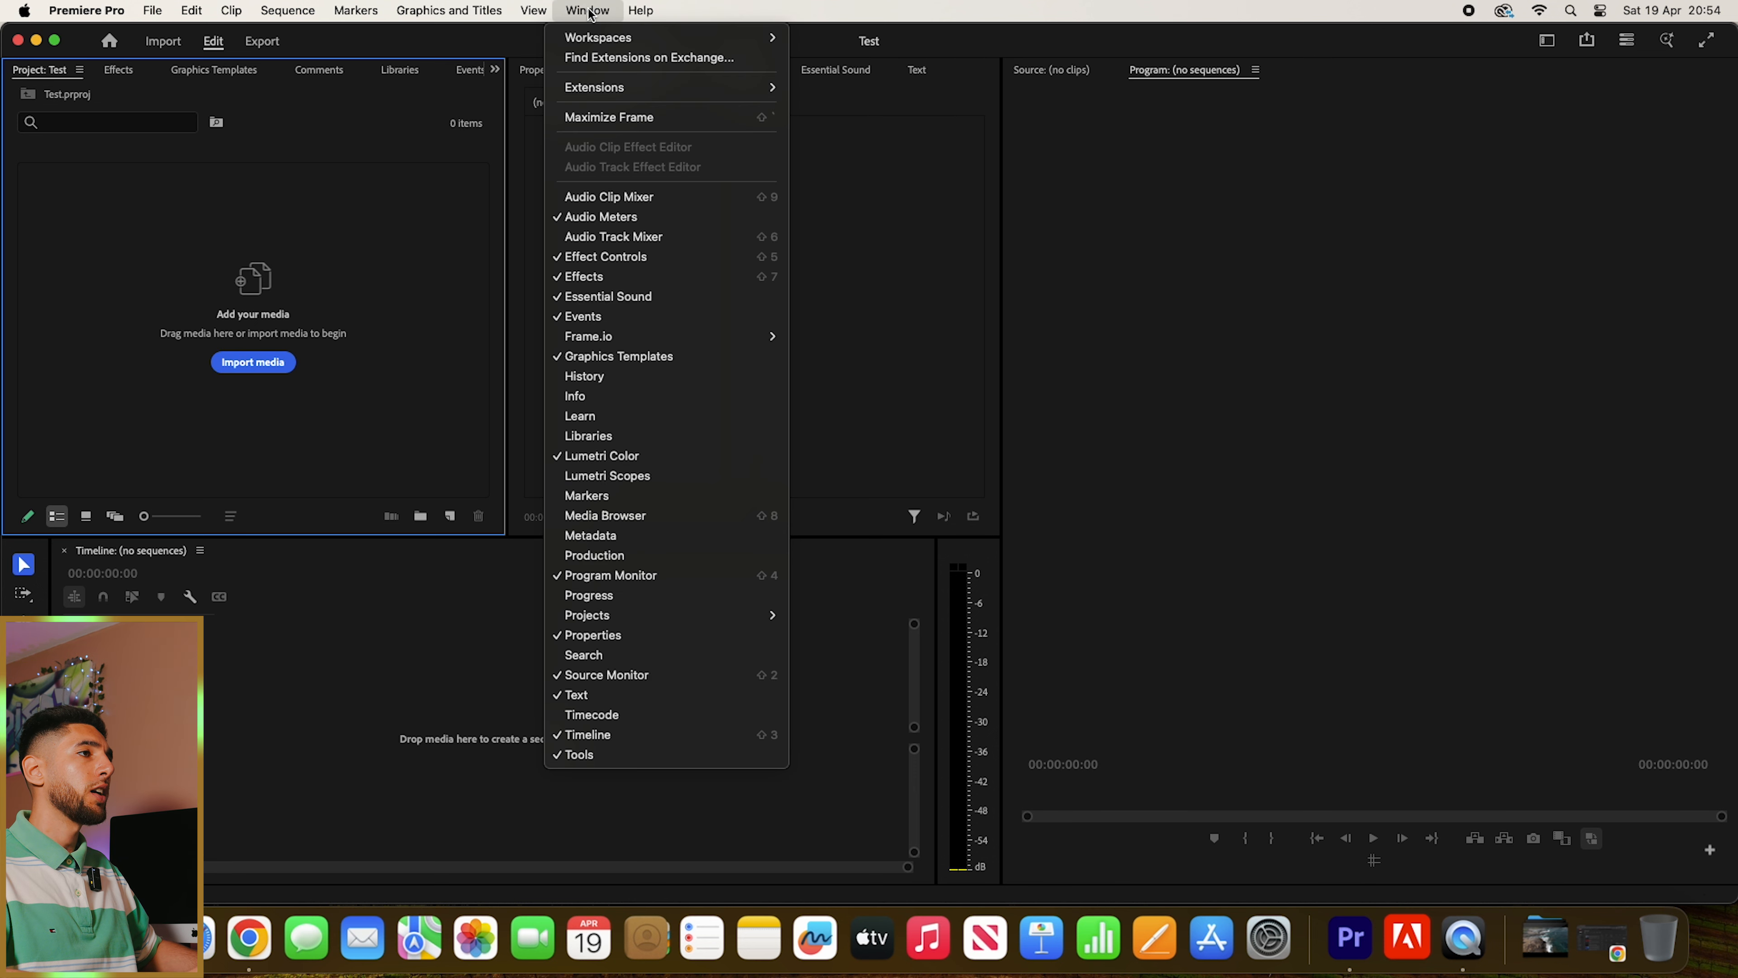
pyautogui.moveTo(599, 37)
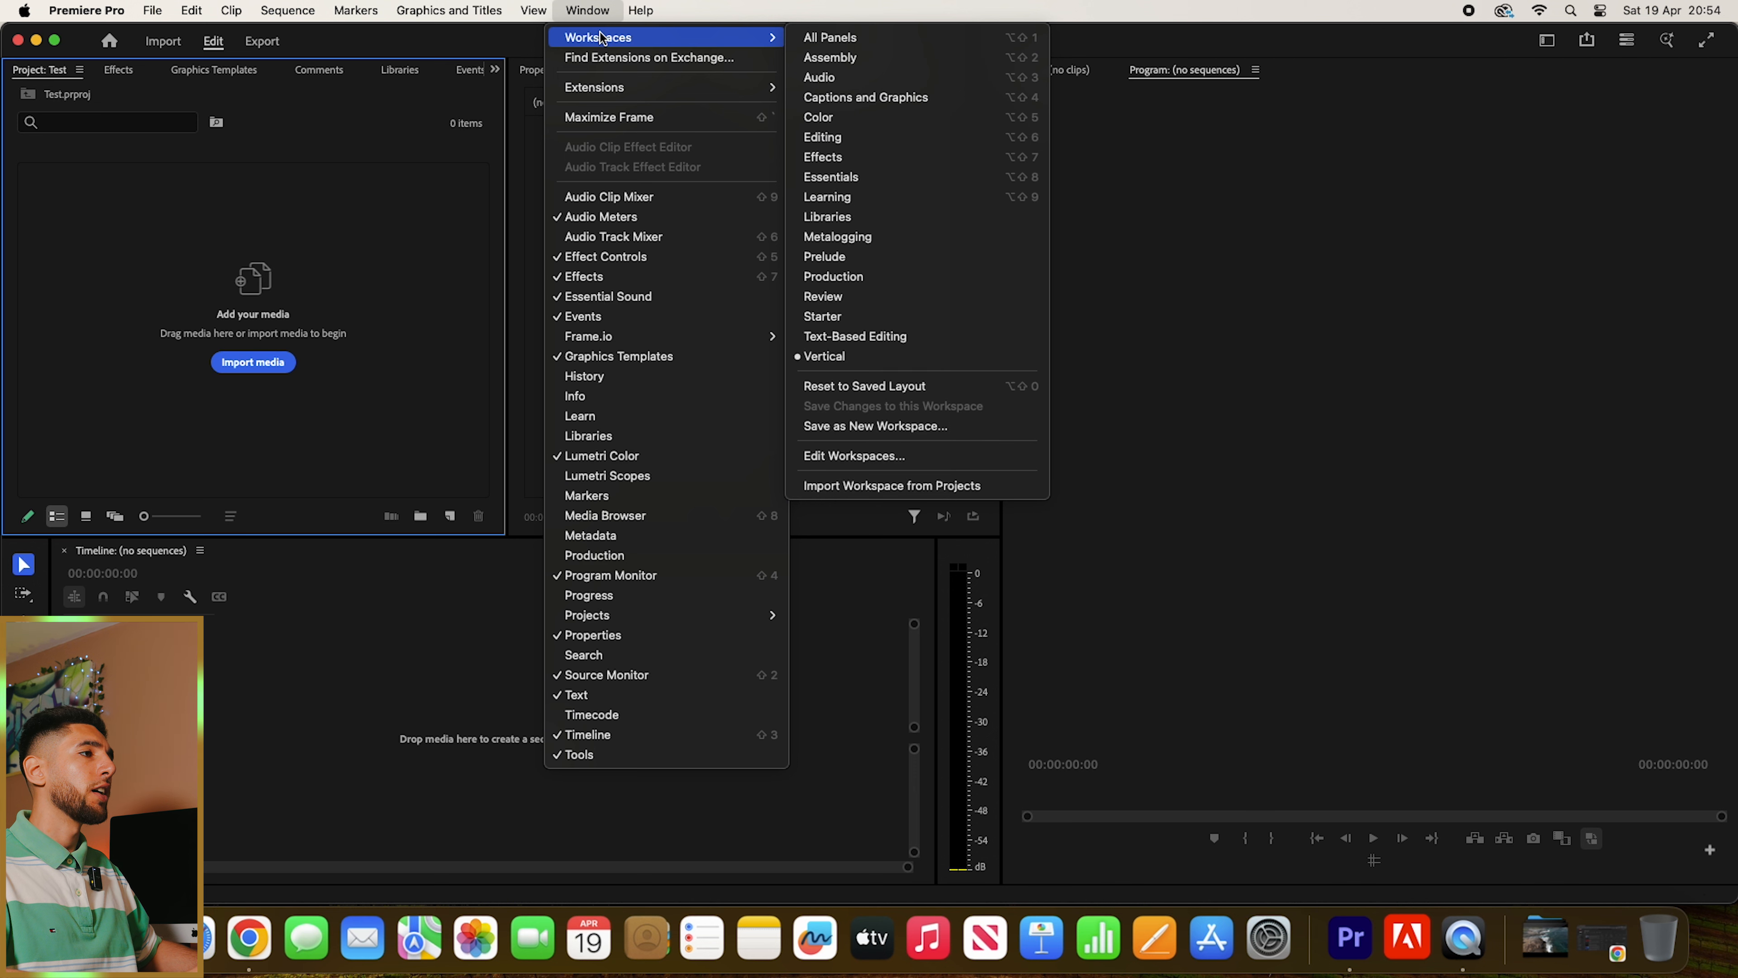
pyautogui.click(857, 134)
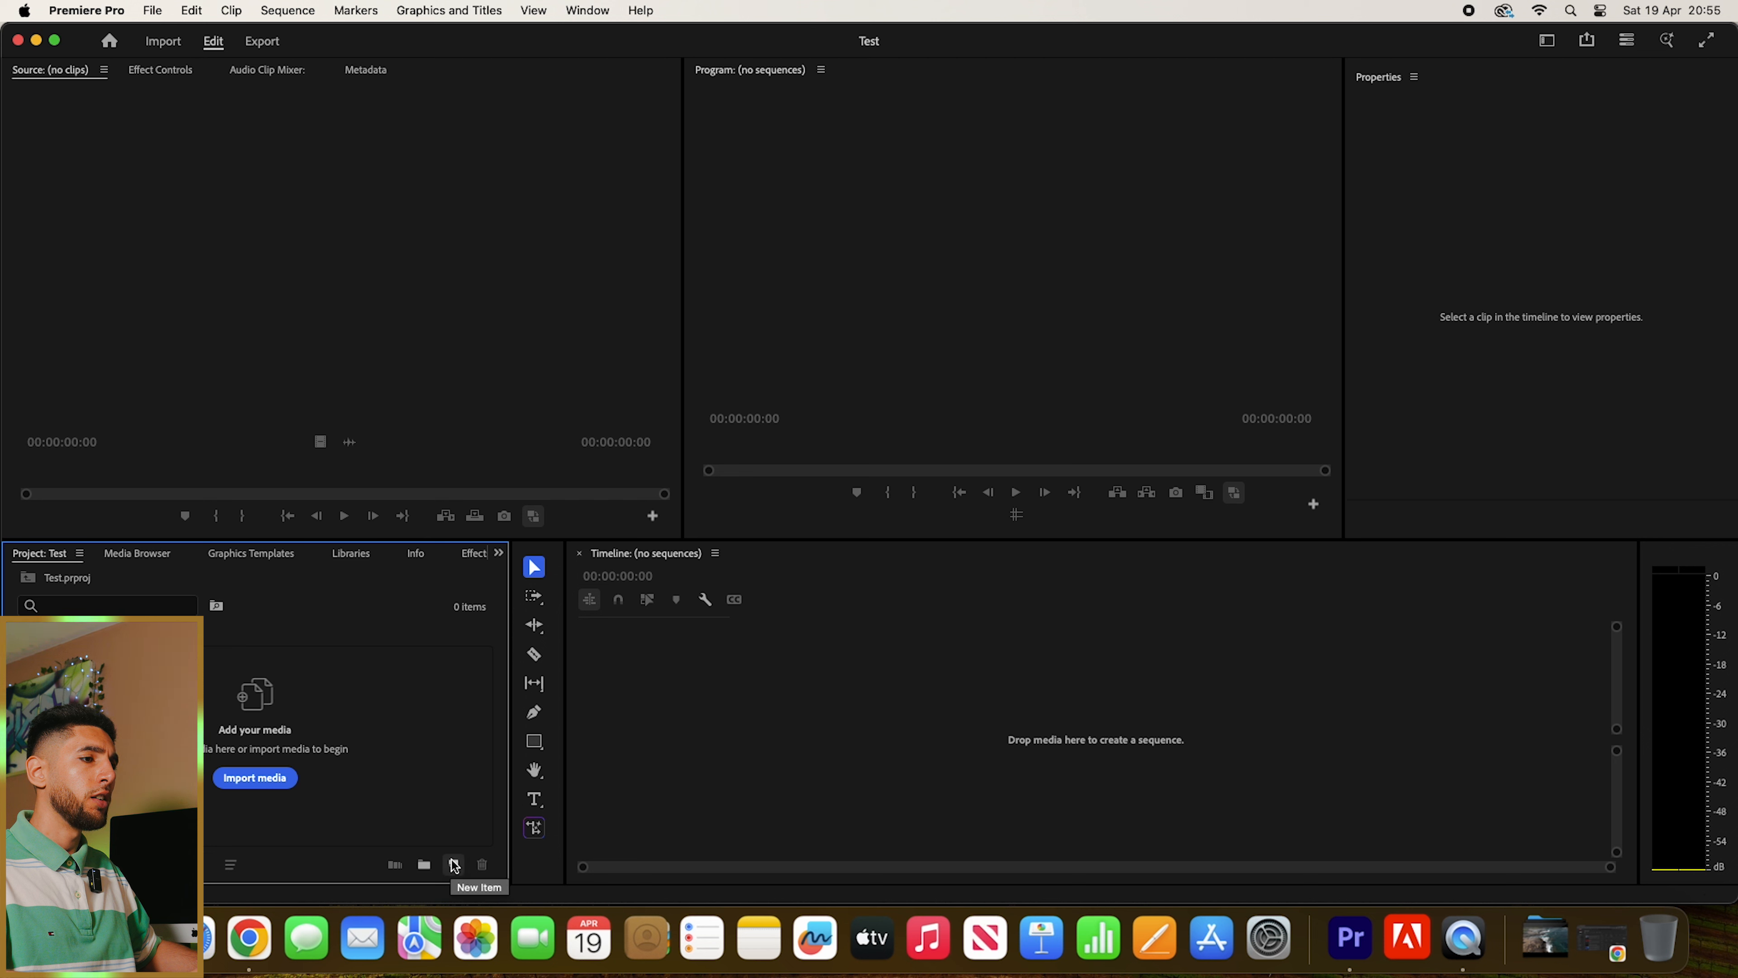
# - Create a new bin named Footage in the project and open it
pyautogui.click(424, 864)
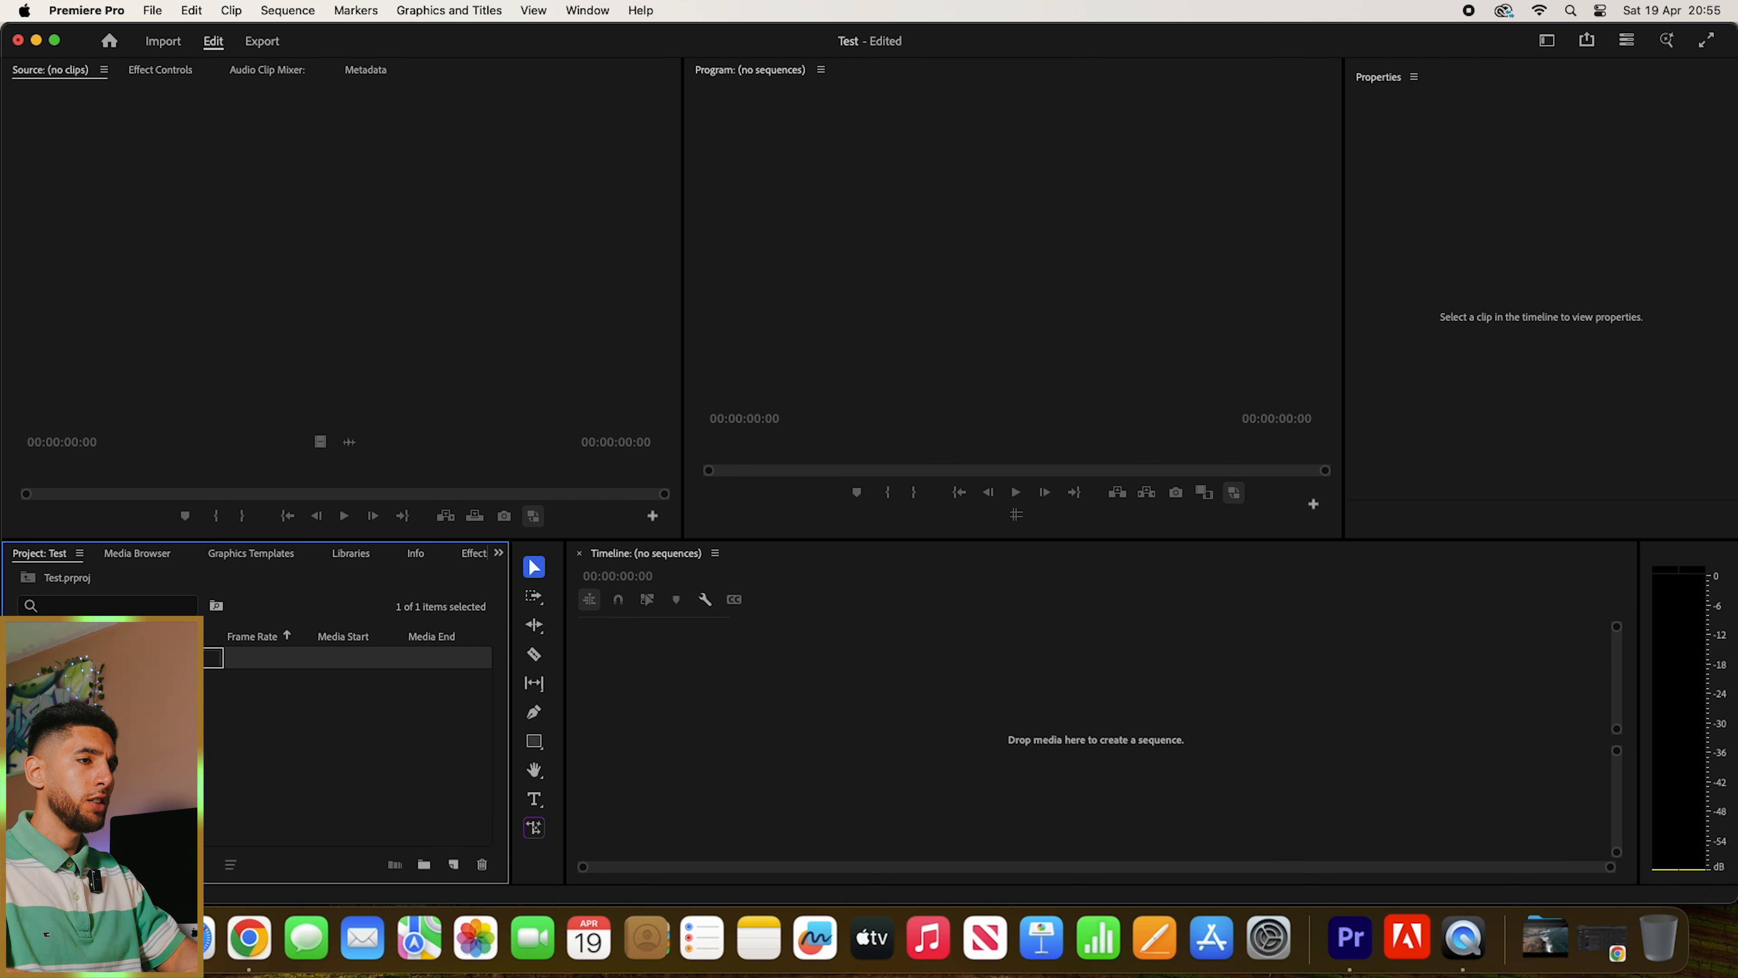
pyautogui.click(279, 654)
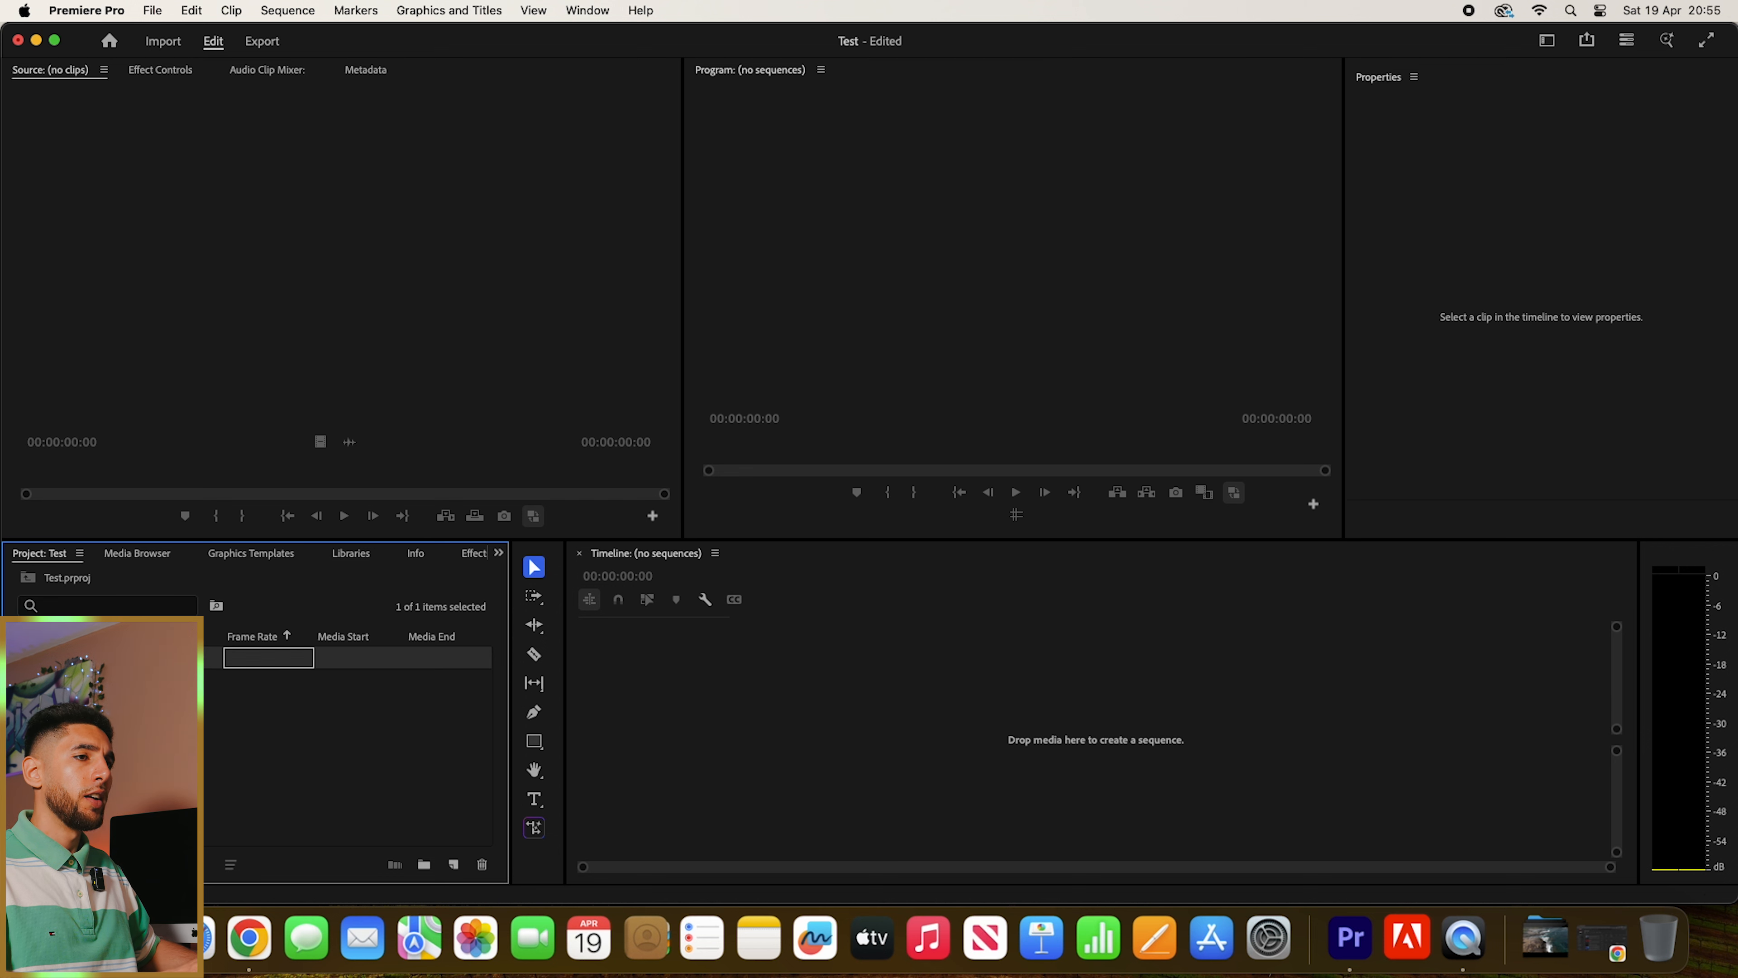
pyautogui.doubleClick(67, 658)
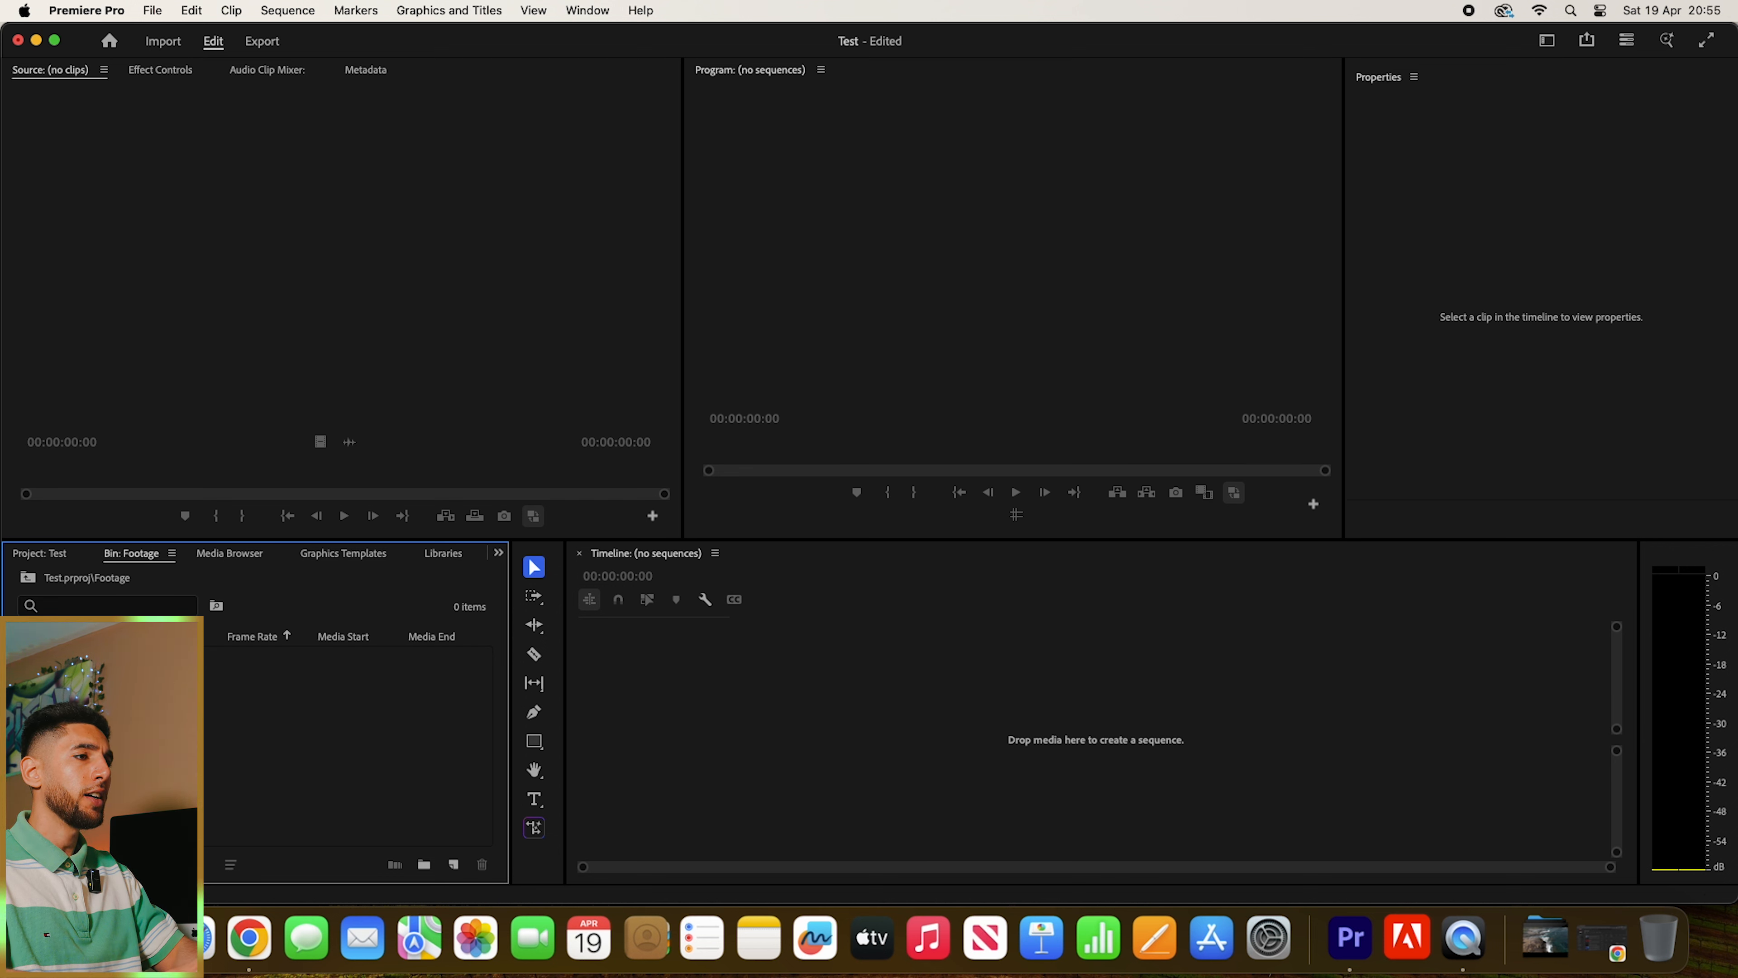
# - Import Close Up.mov and Drone.mp4 from the tutorial's Assets folder on the Hub SSD drive into the Footage bin
pyautogui.press('super+i')
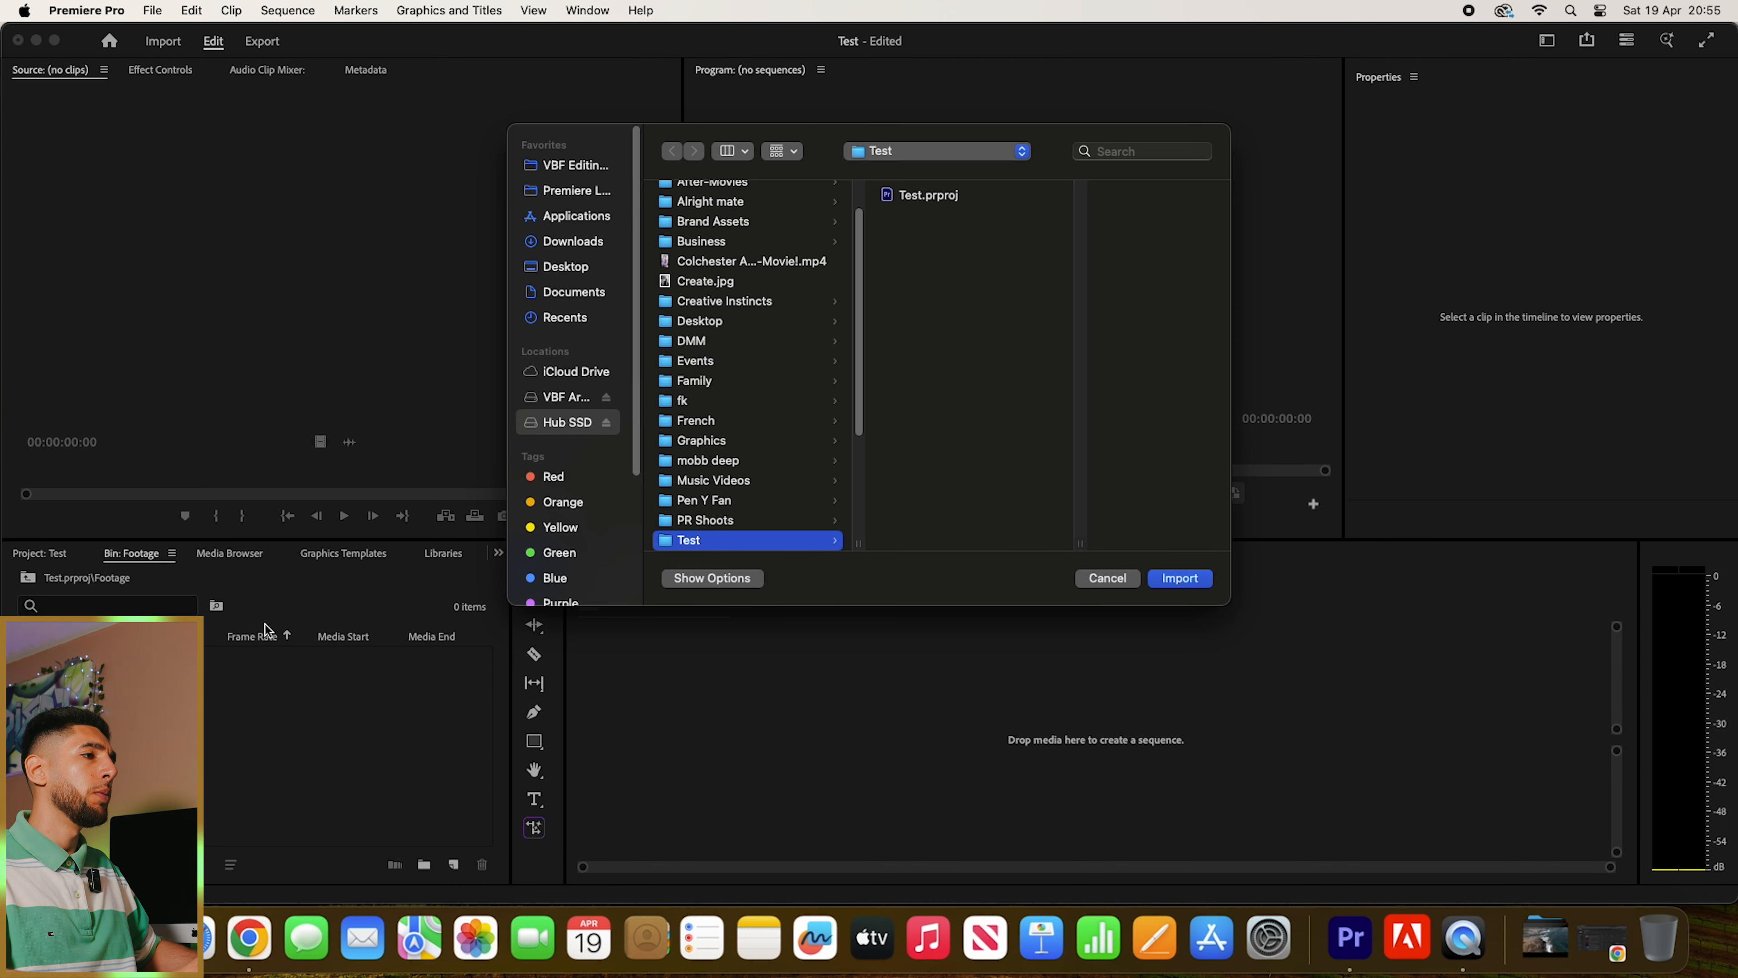
pyautogui.scroll(-5, 786, 370)
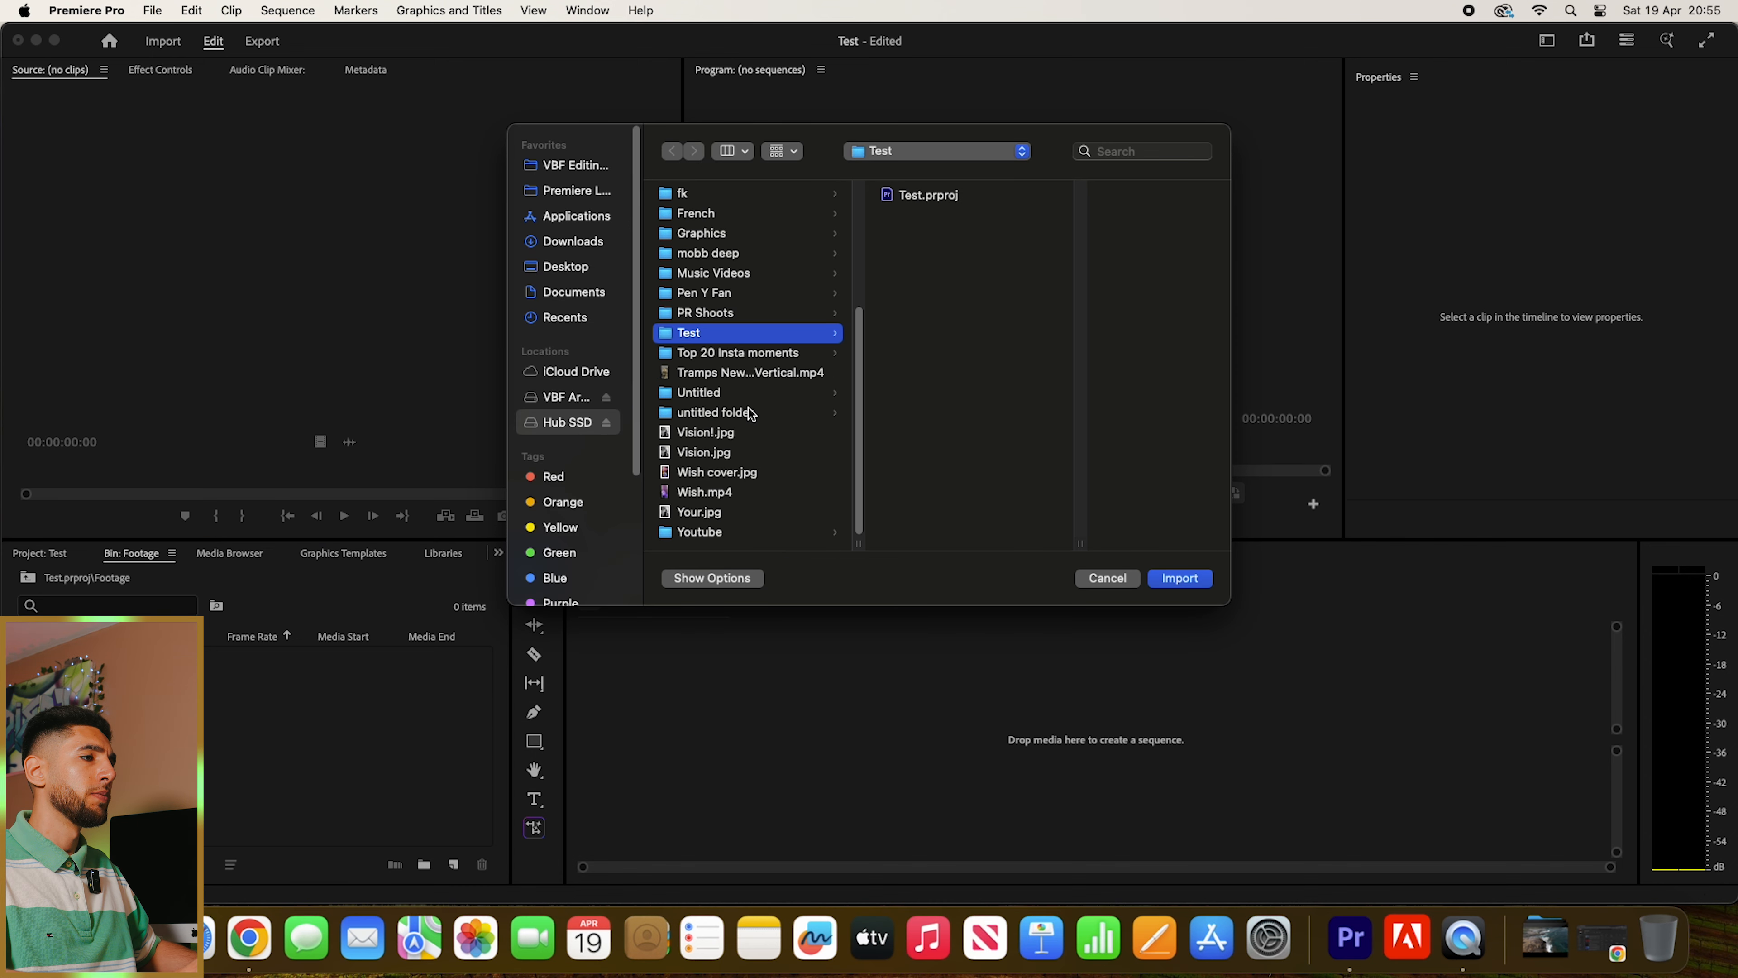
pyautogui.click(711, 532)
pyautogui.click(971, 275)
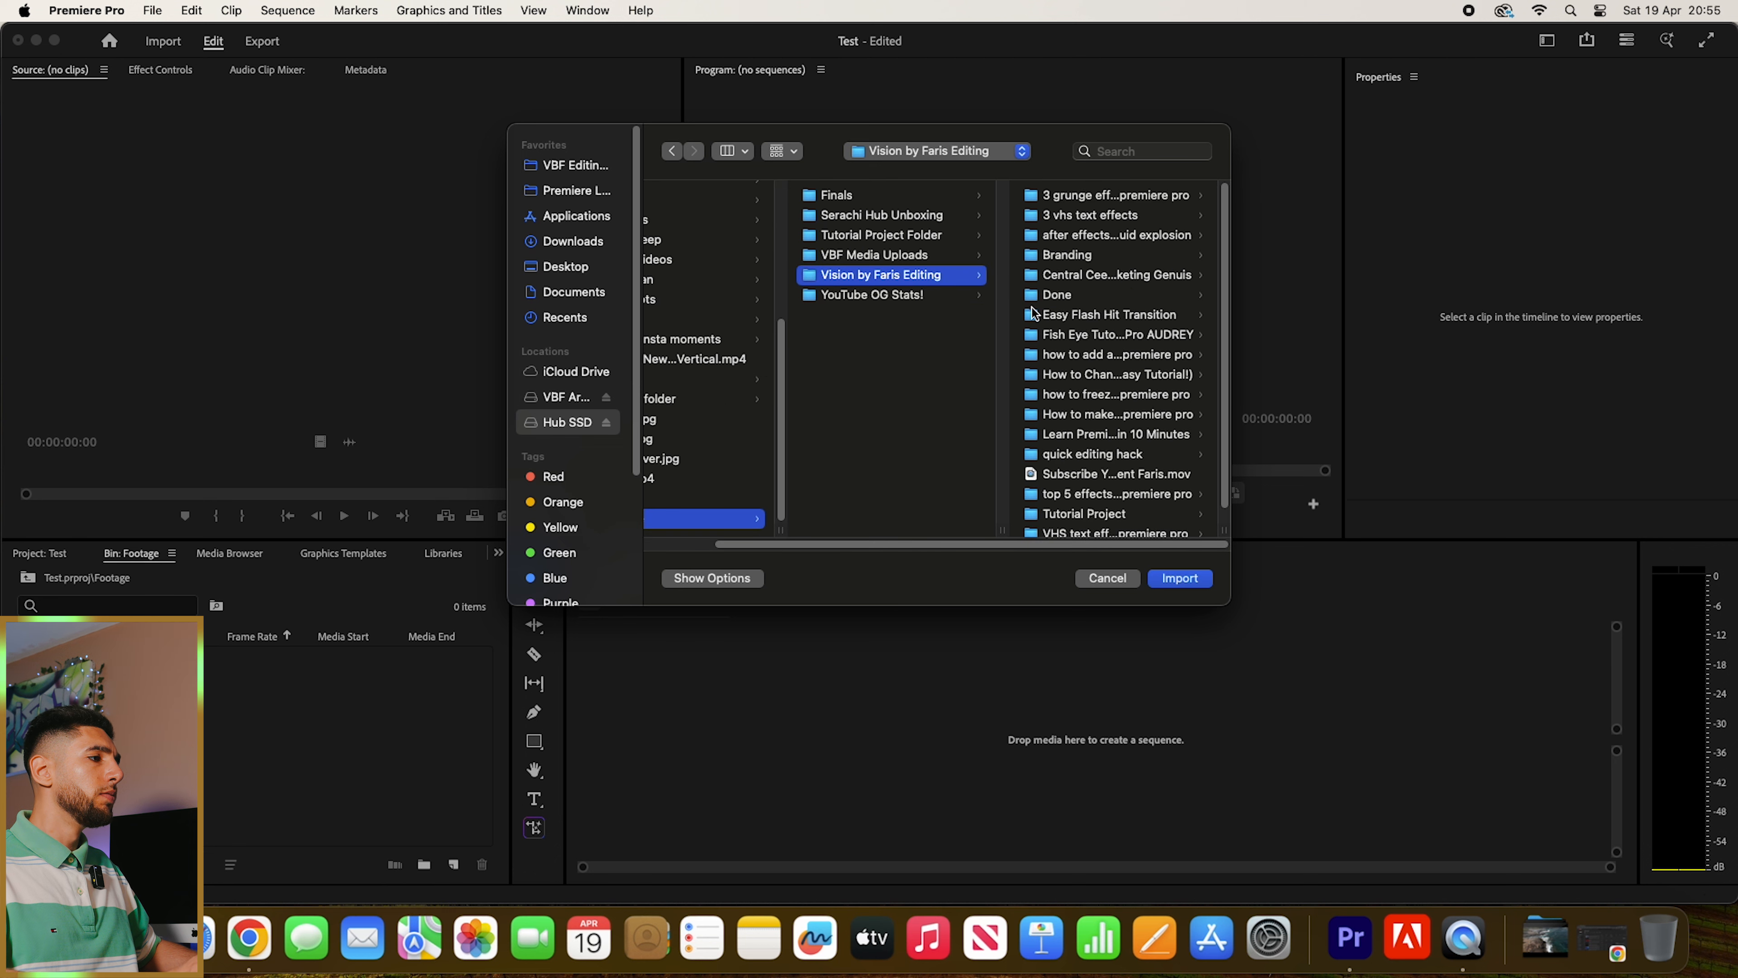
pyautogui.scroll(-1, 1119, 373)
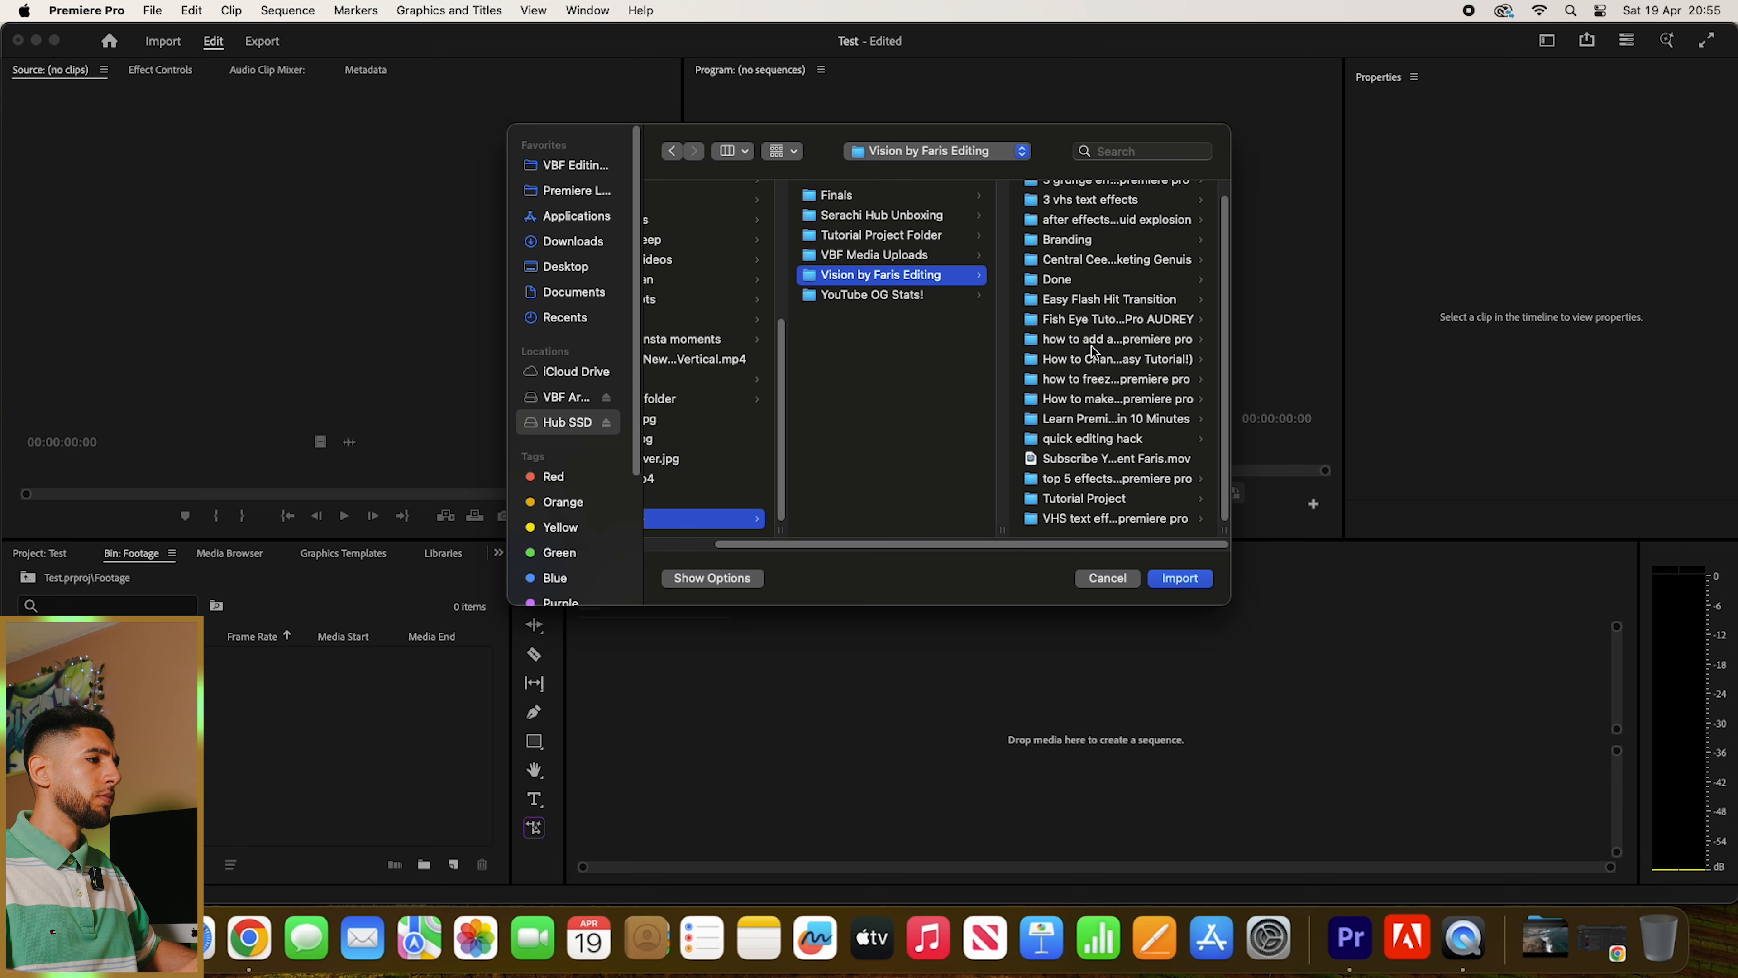
pyautogui.click(1082, 419)
pyautogui.click(1067, 196)
pyautogui.click(1091, 197)
pyautogui.keyDown('shift'); pyautogui.click(931, 216); pyautogui.keyUp('shift')
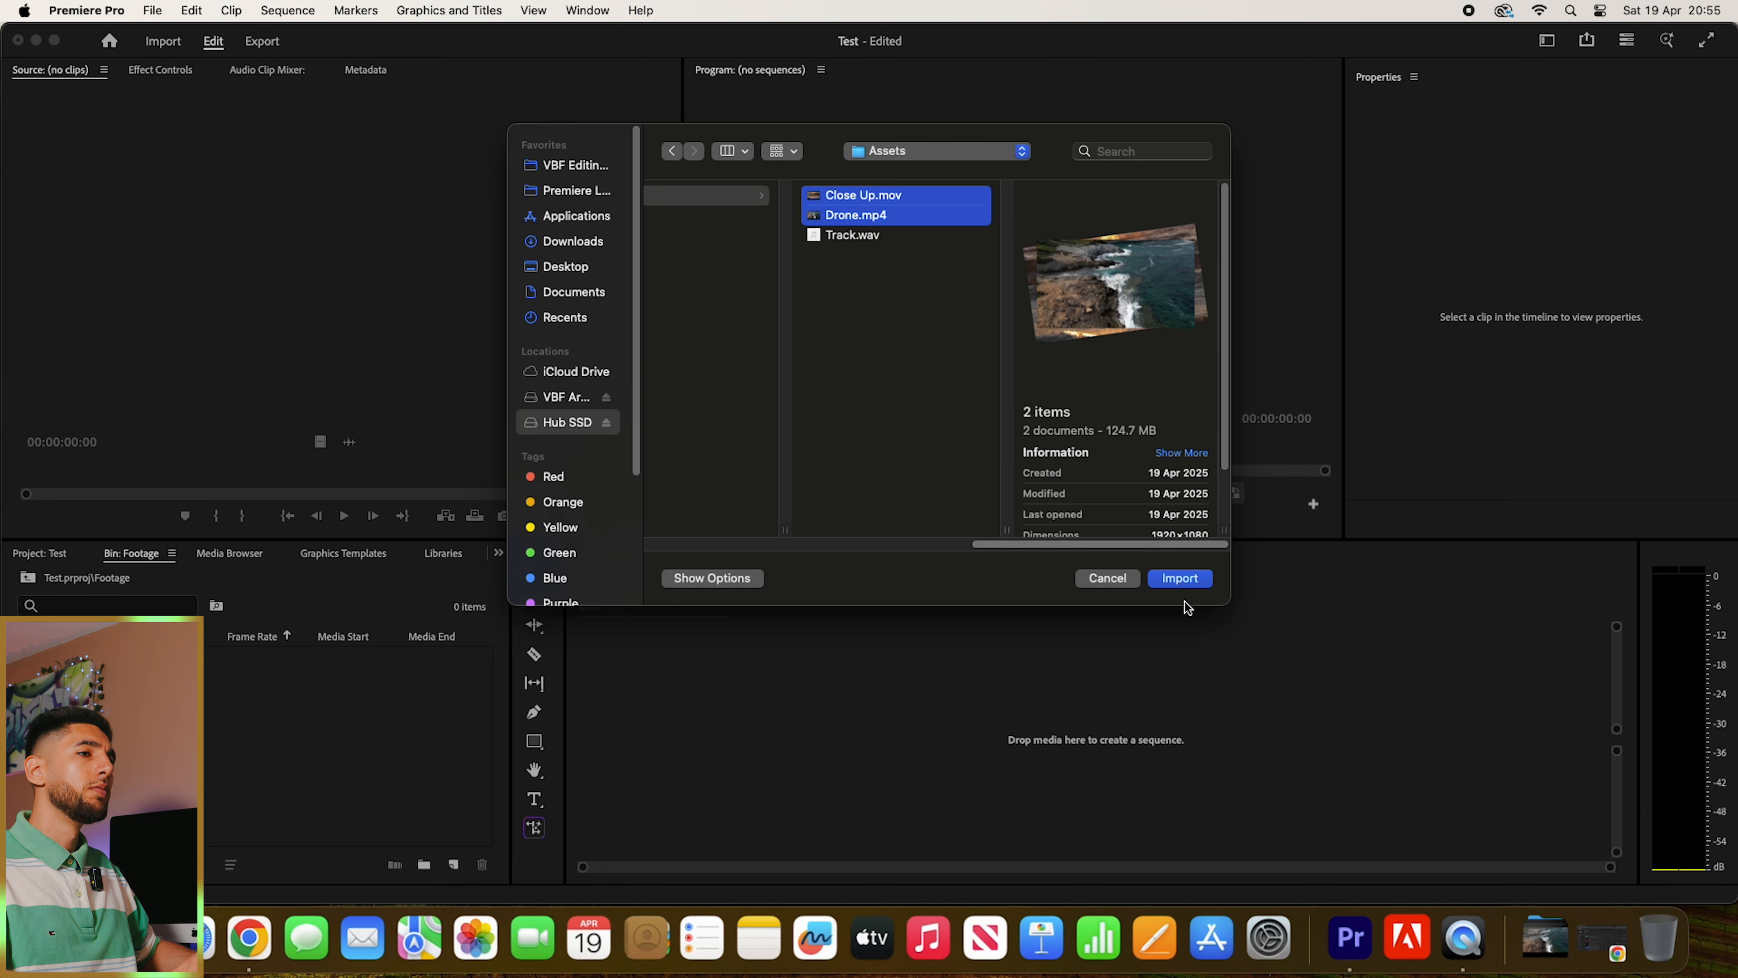
pyautogui.click(1179, 579)
pyautogui.click(253, 710)
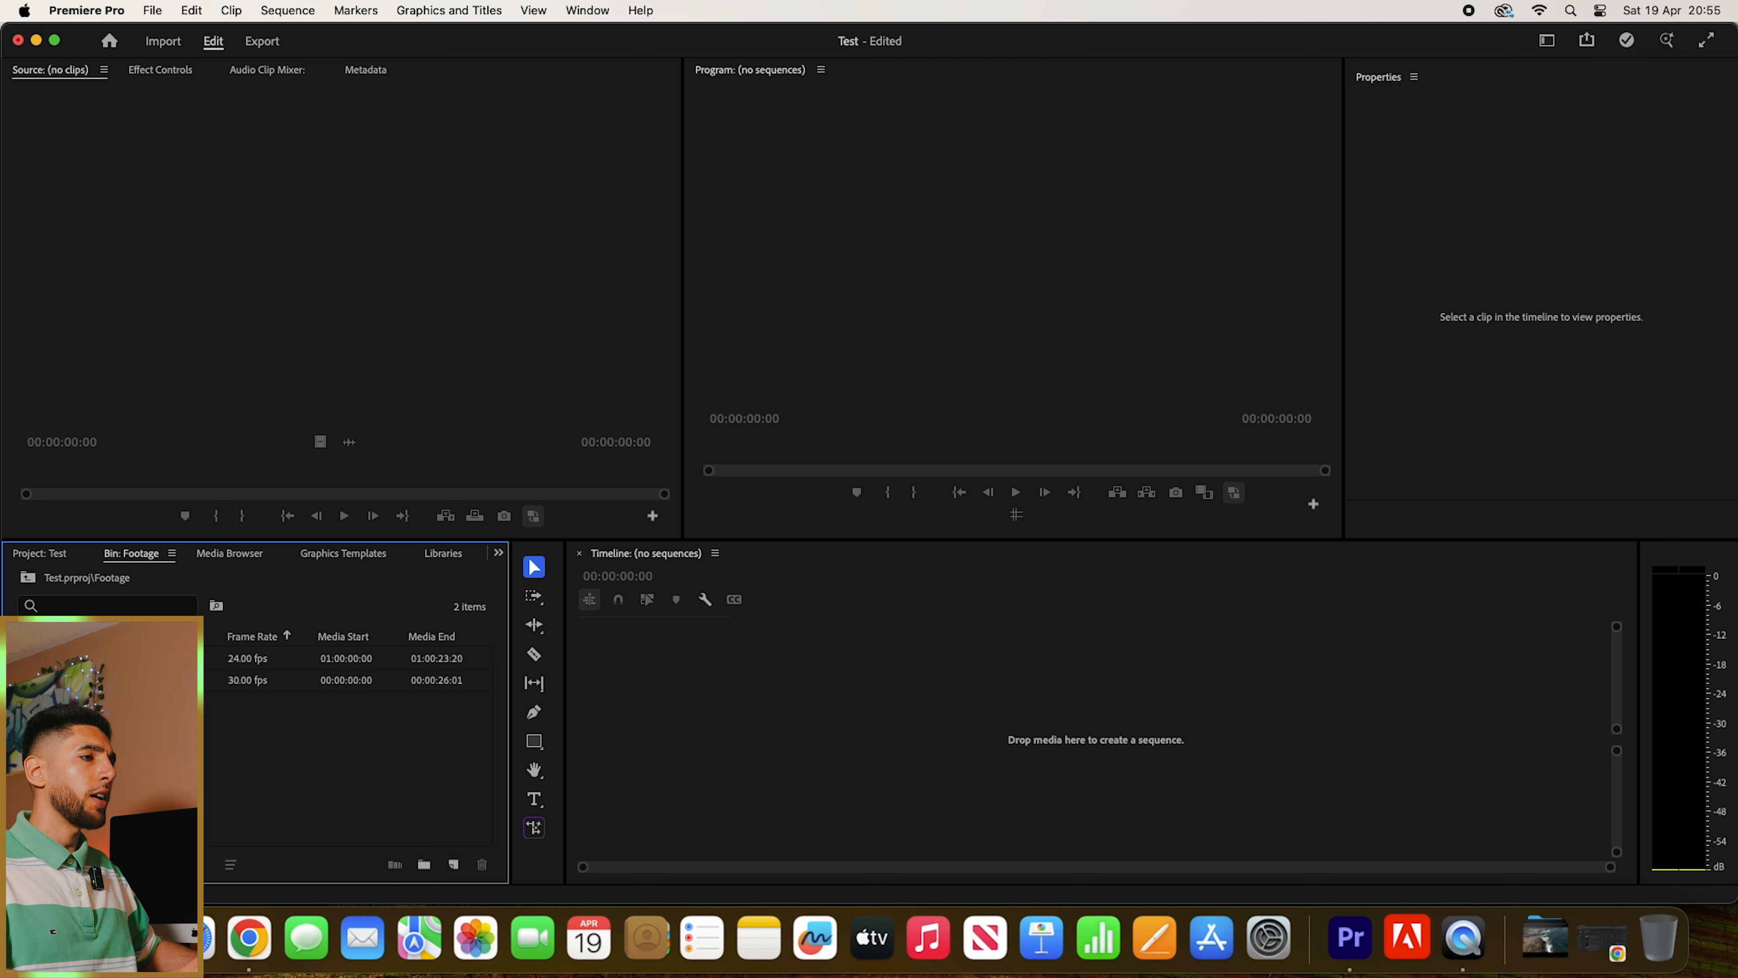
# - Create a sequence from the Drone.mp4 clip by placing it in the empty timeline
pyautogui.click(892, 688)
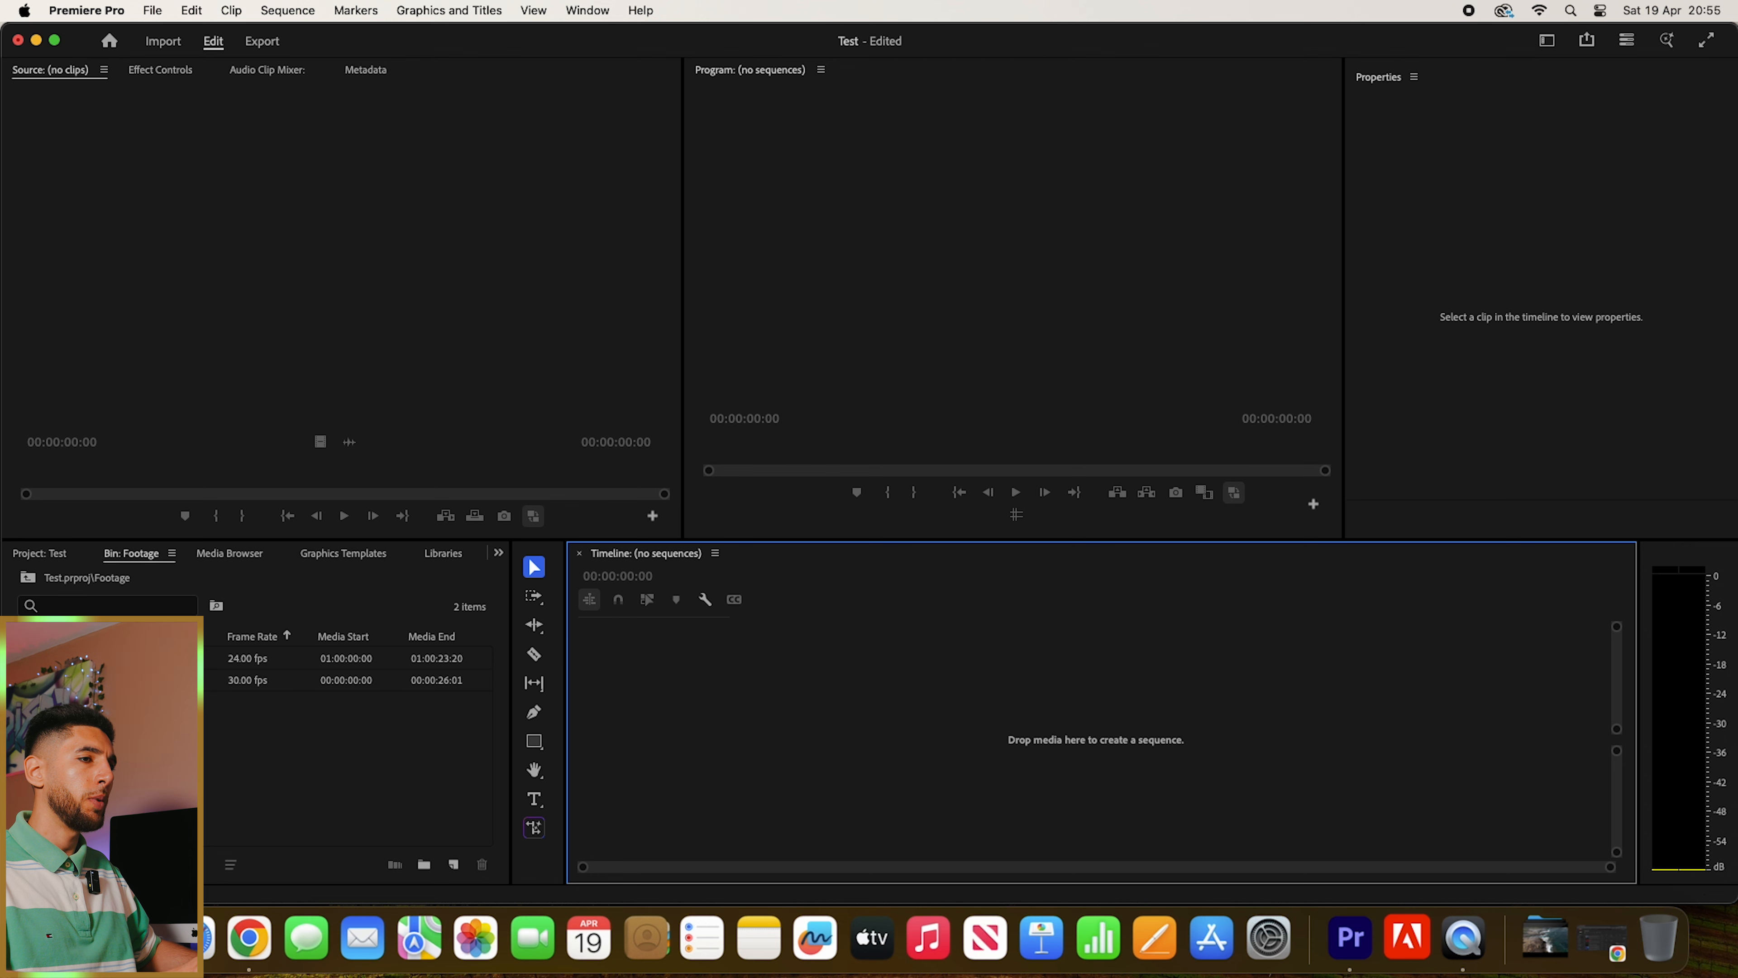
pyautogui.click(136, 679)
pyautogui.moveTo(137, 680); pyautogui.dragTo(712, 712)
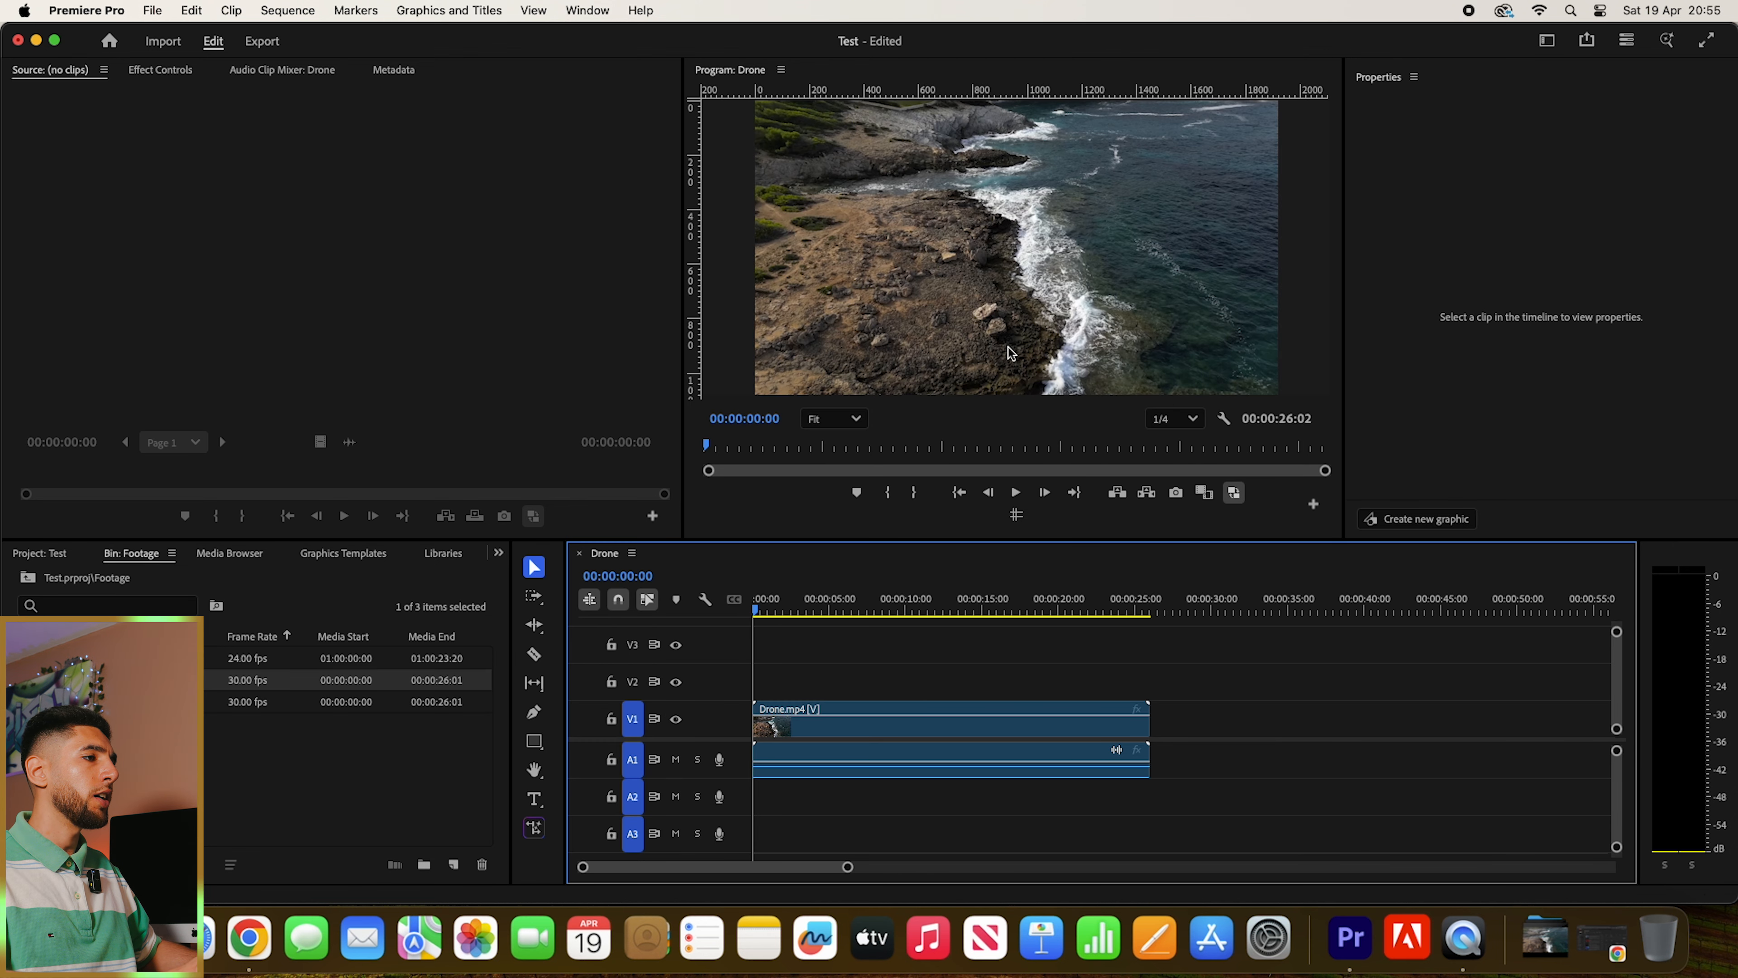
pyautogui.scroll(-2, 992, 345)
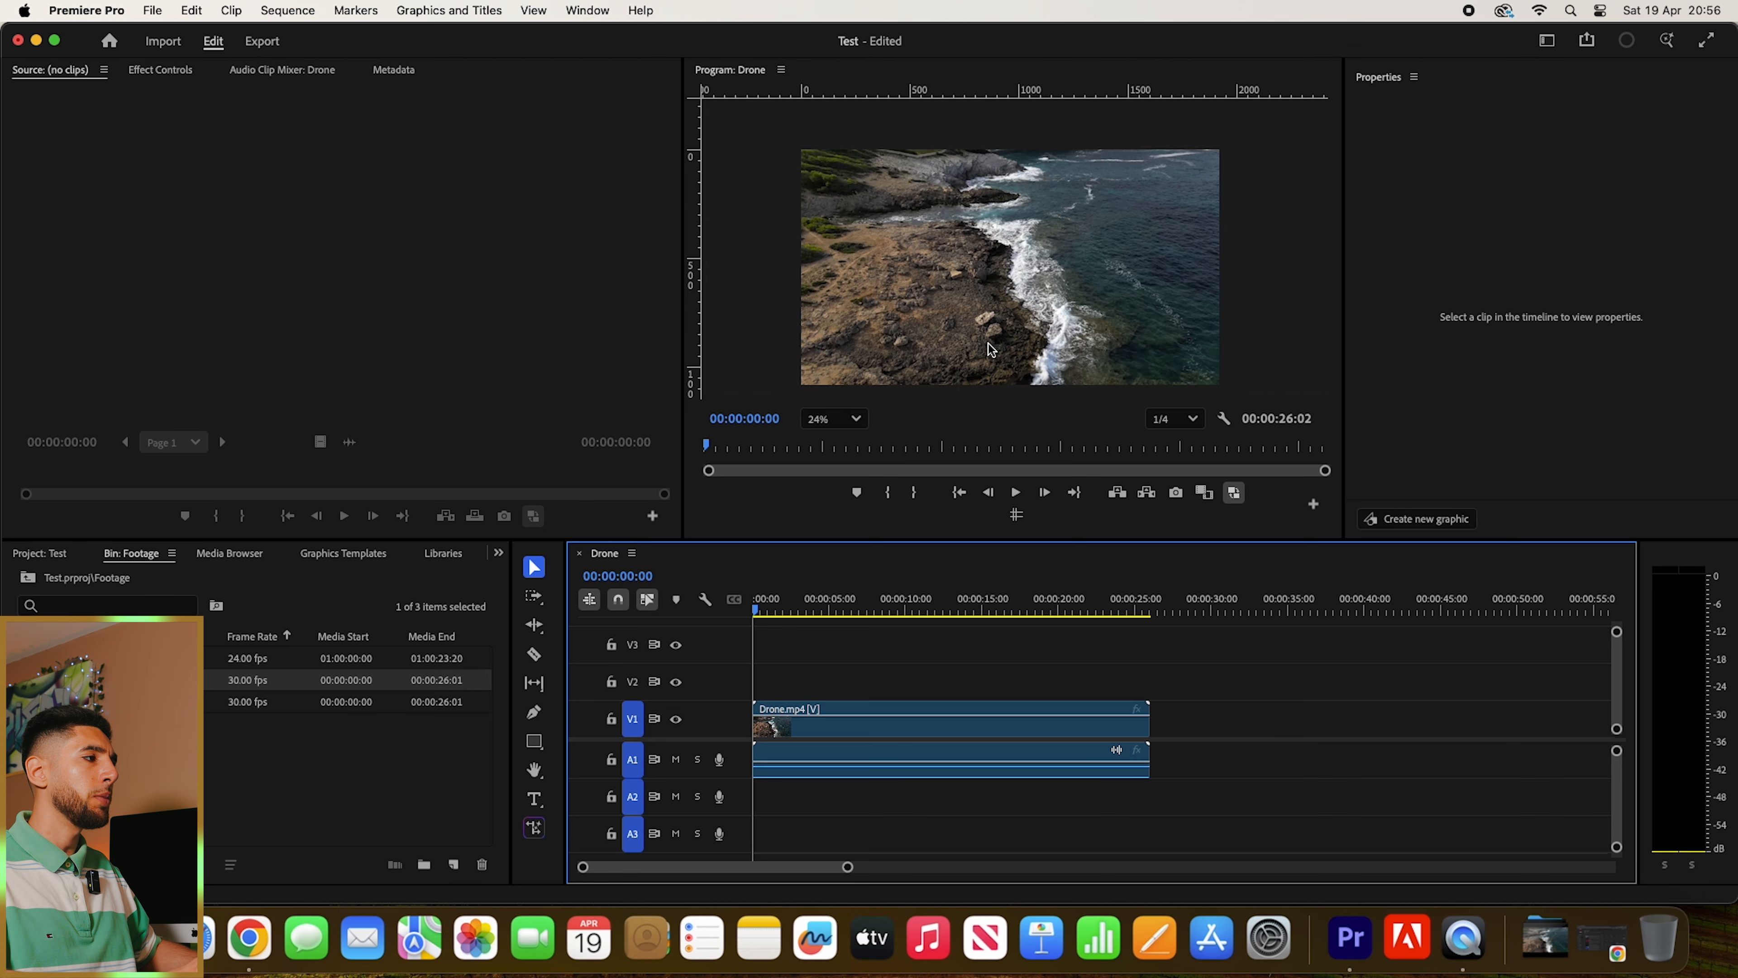
pyautogui.scroll(1, 997, 355)
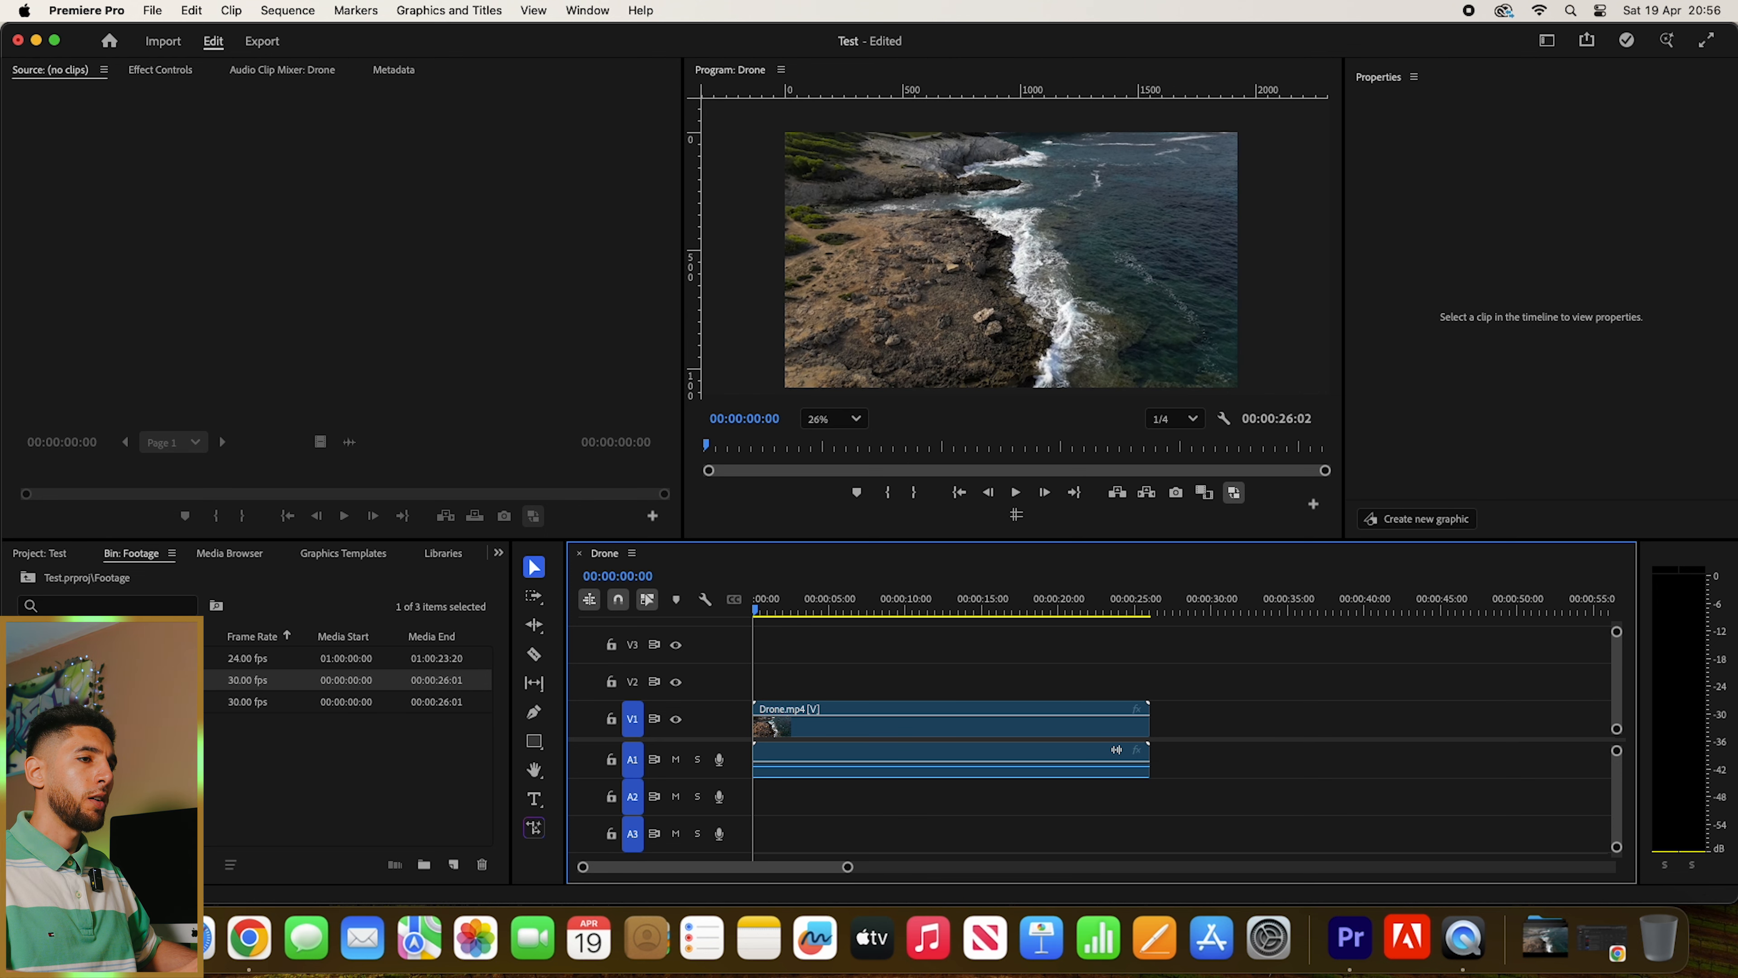
# - Add the Close Up.mov clip to track V1 directly after the Drone.mp4 clip
pyautogui.click(165, 774)
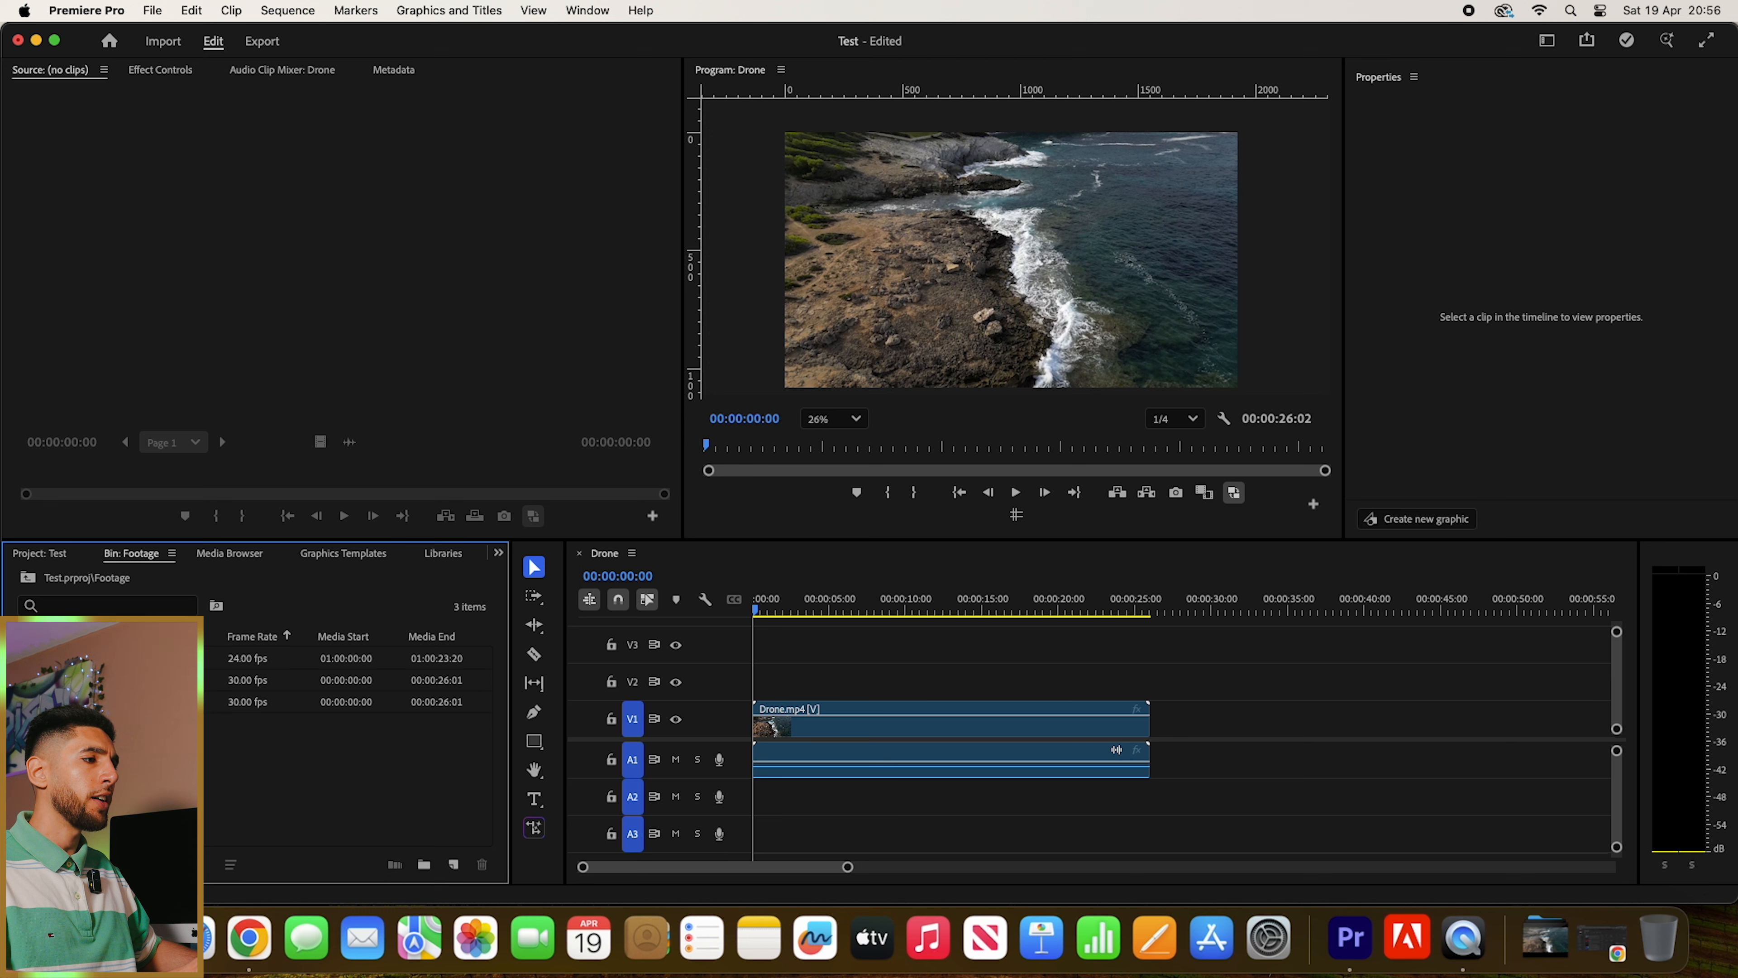
pyautogui.click(103, 658)
pyautogui.moveTo(102, 658); pyautogui.dragTo(1153, 723)
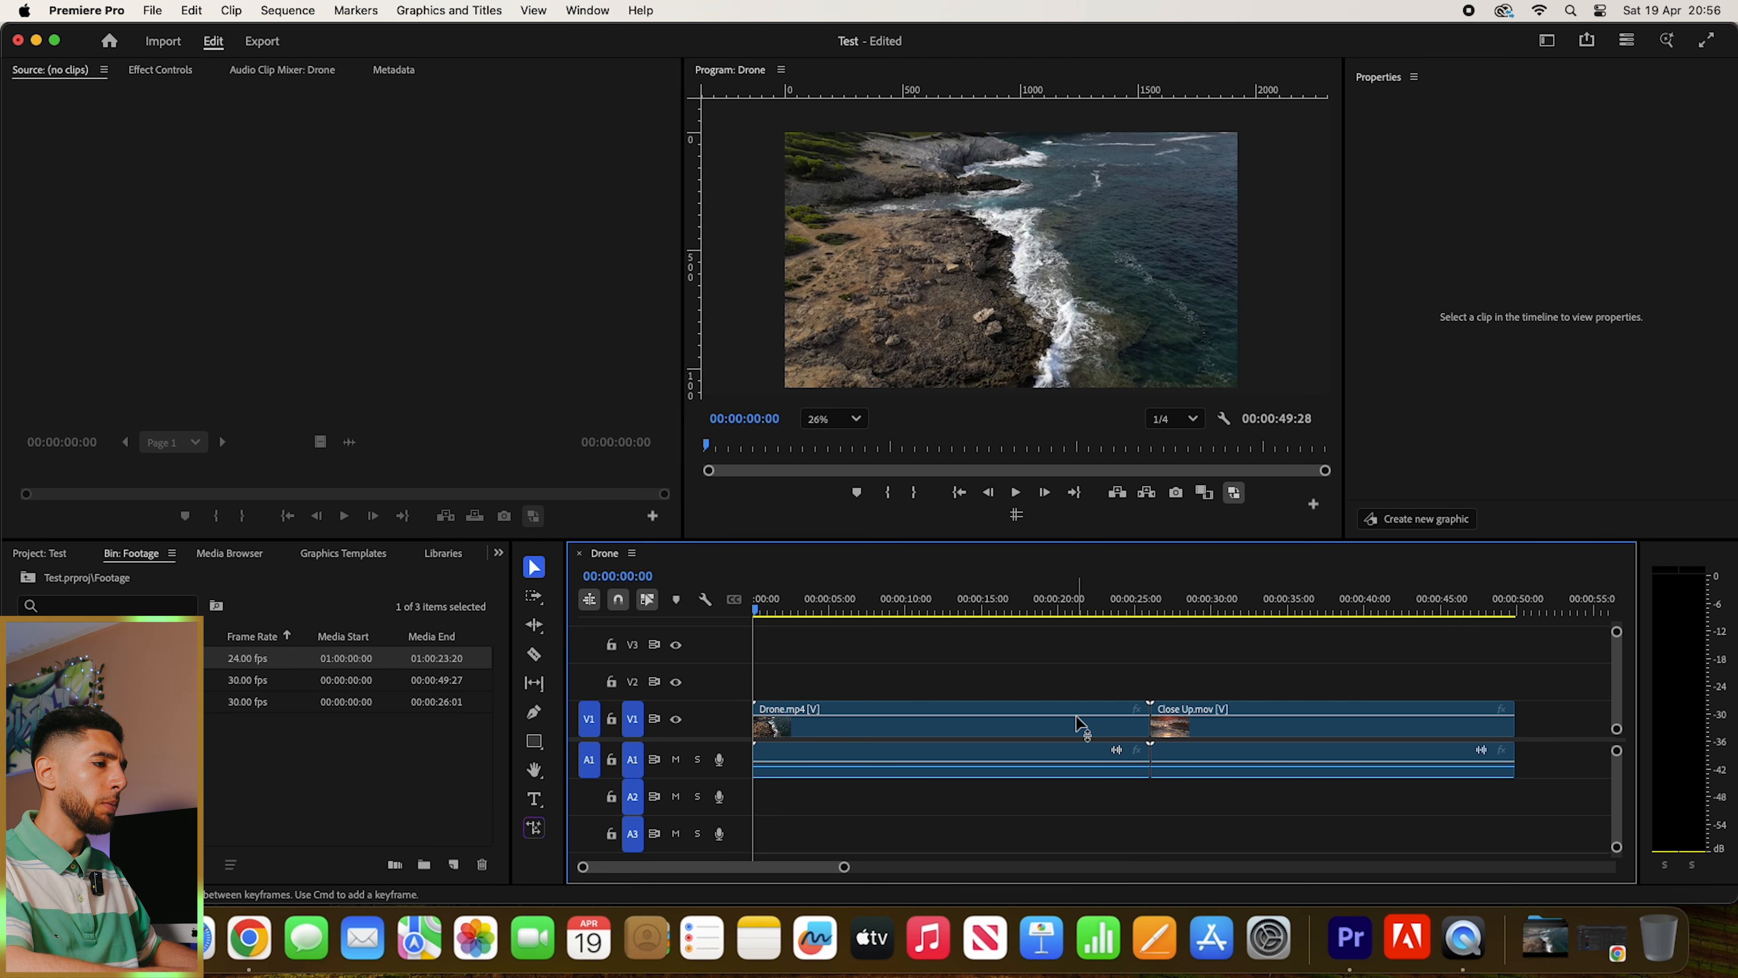
pyautogui.press('-')
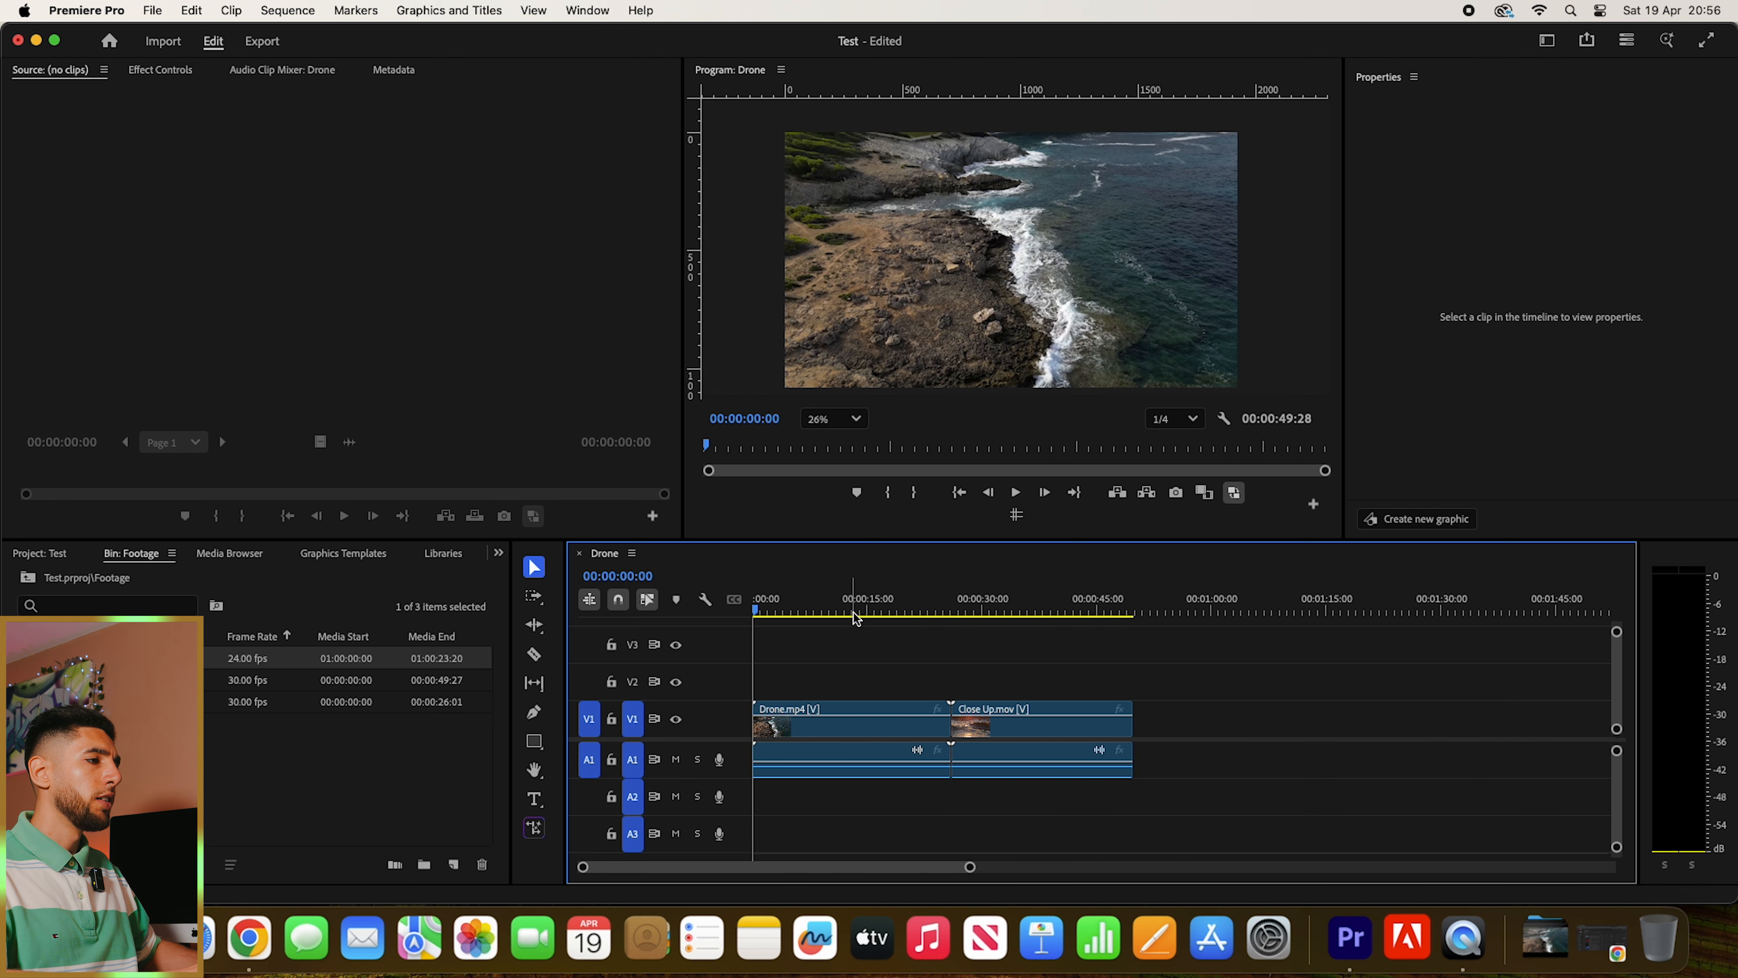
# - Play back the sequence across the cut between the Drone.mp4 and Close Up.mov clips
pyautogui.click(890, 603)
pyautogui.press('space')
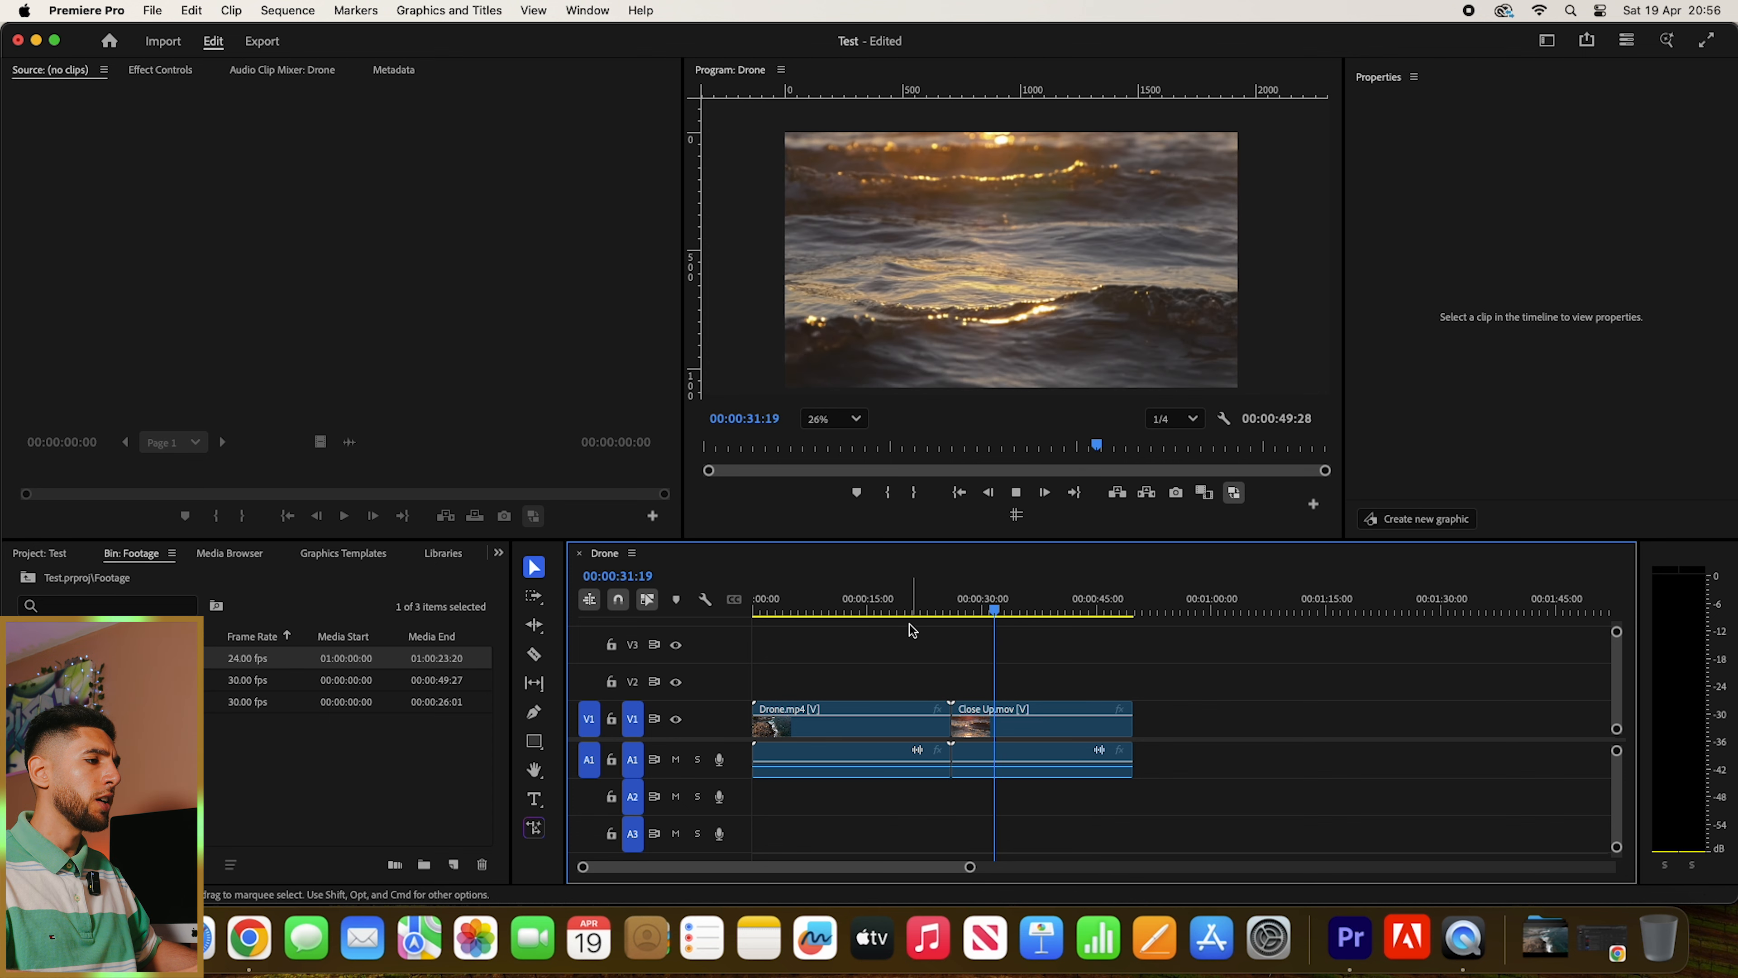
pyautogui.press('space')
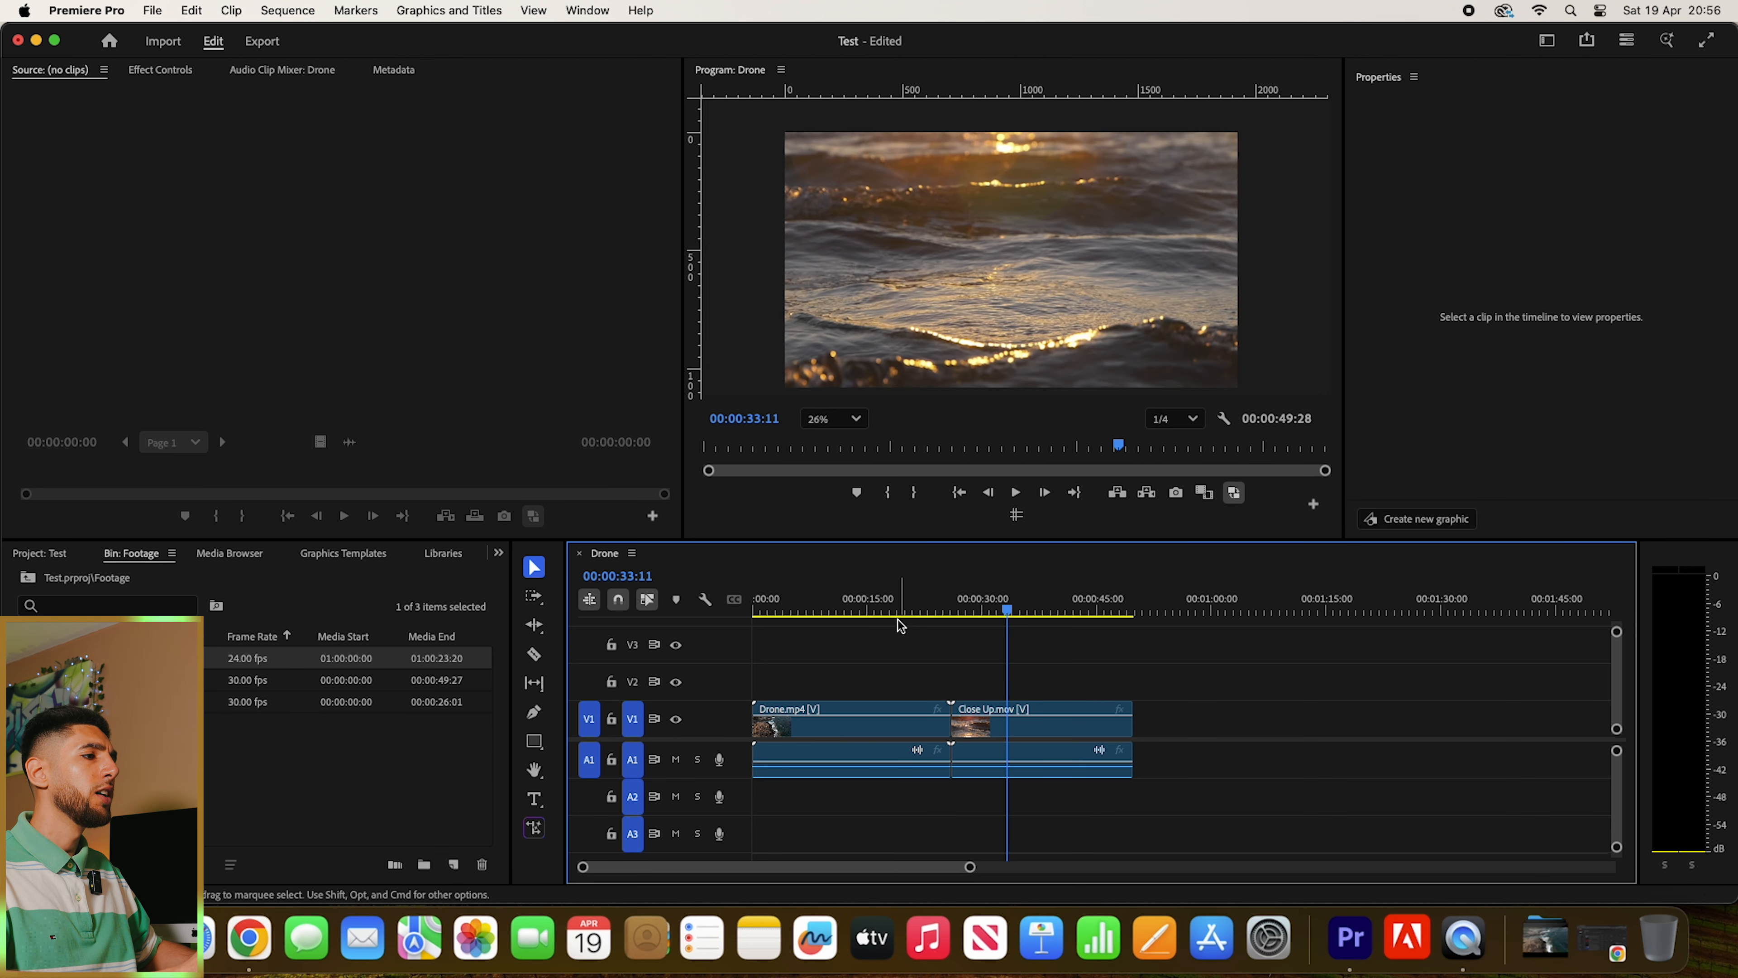
# - Split the Drone.mp4 clip at 00:00:15:08 and delete its first part
pyautogui.click(852, 602)
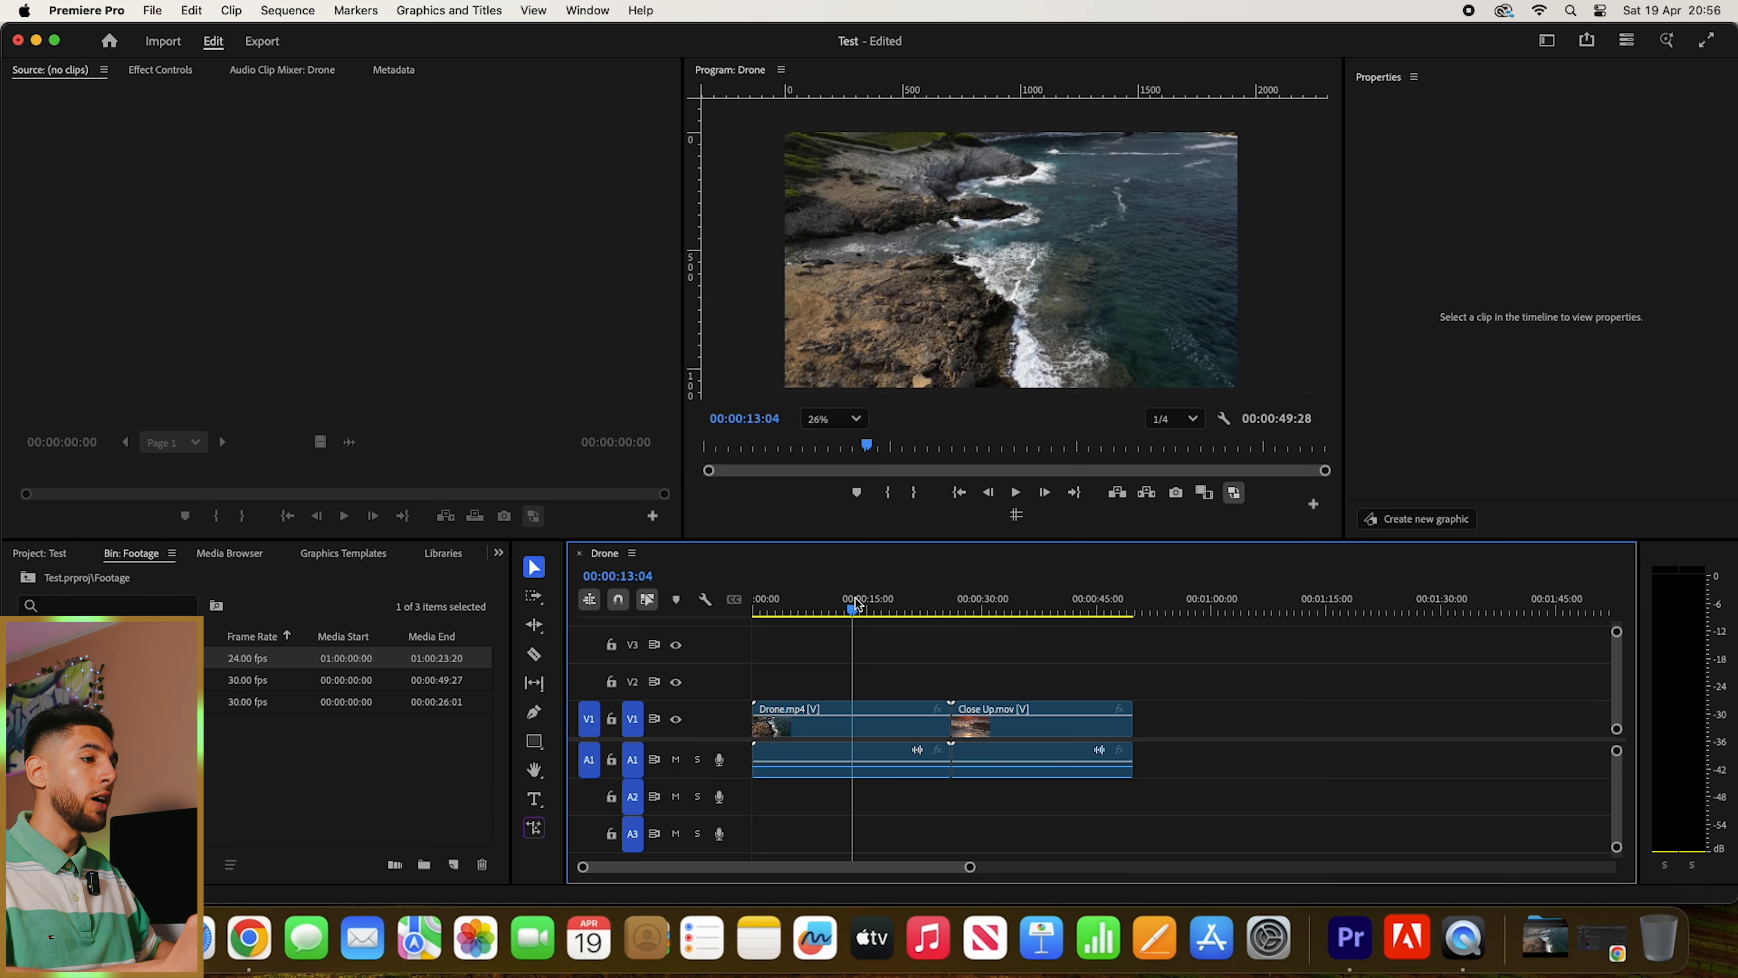
pyautogui.click(860, 603)
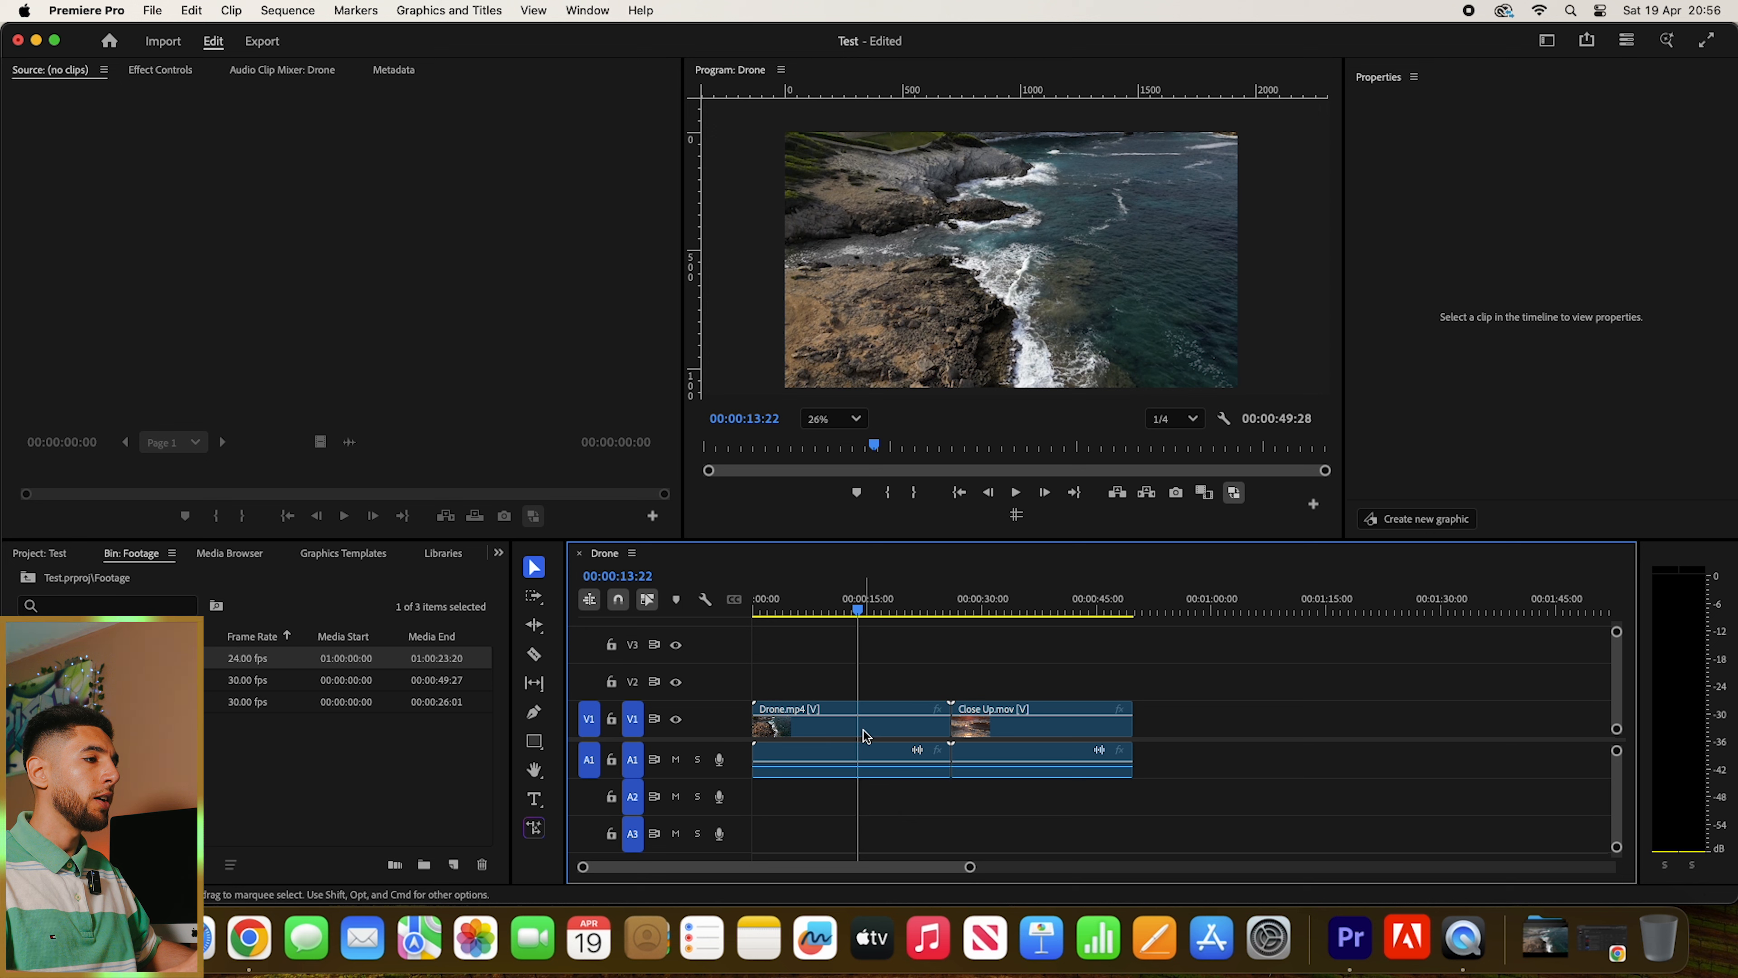
pyautogui.moveTo(857, 611); pyautogui.dragTo(868, 616)
pyautogui.click(881, 737)
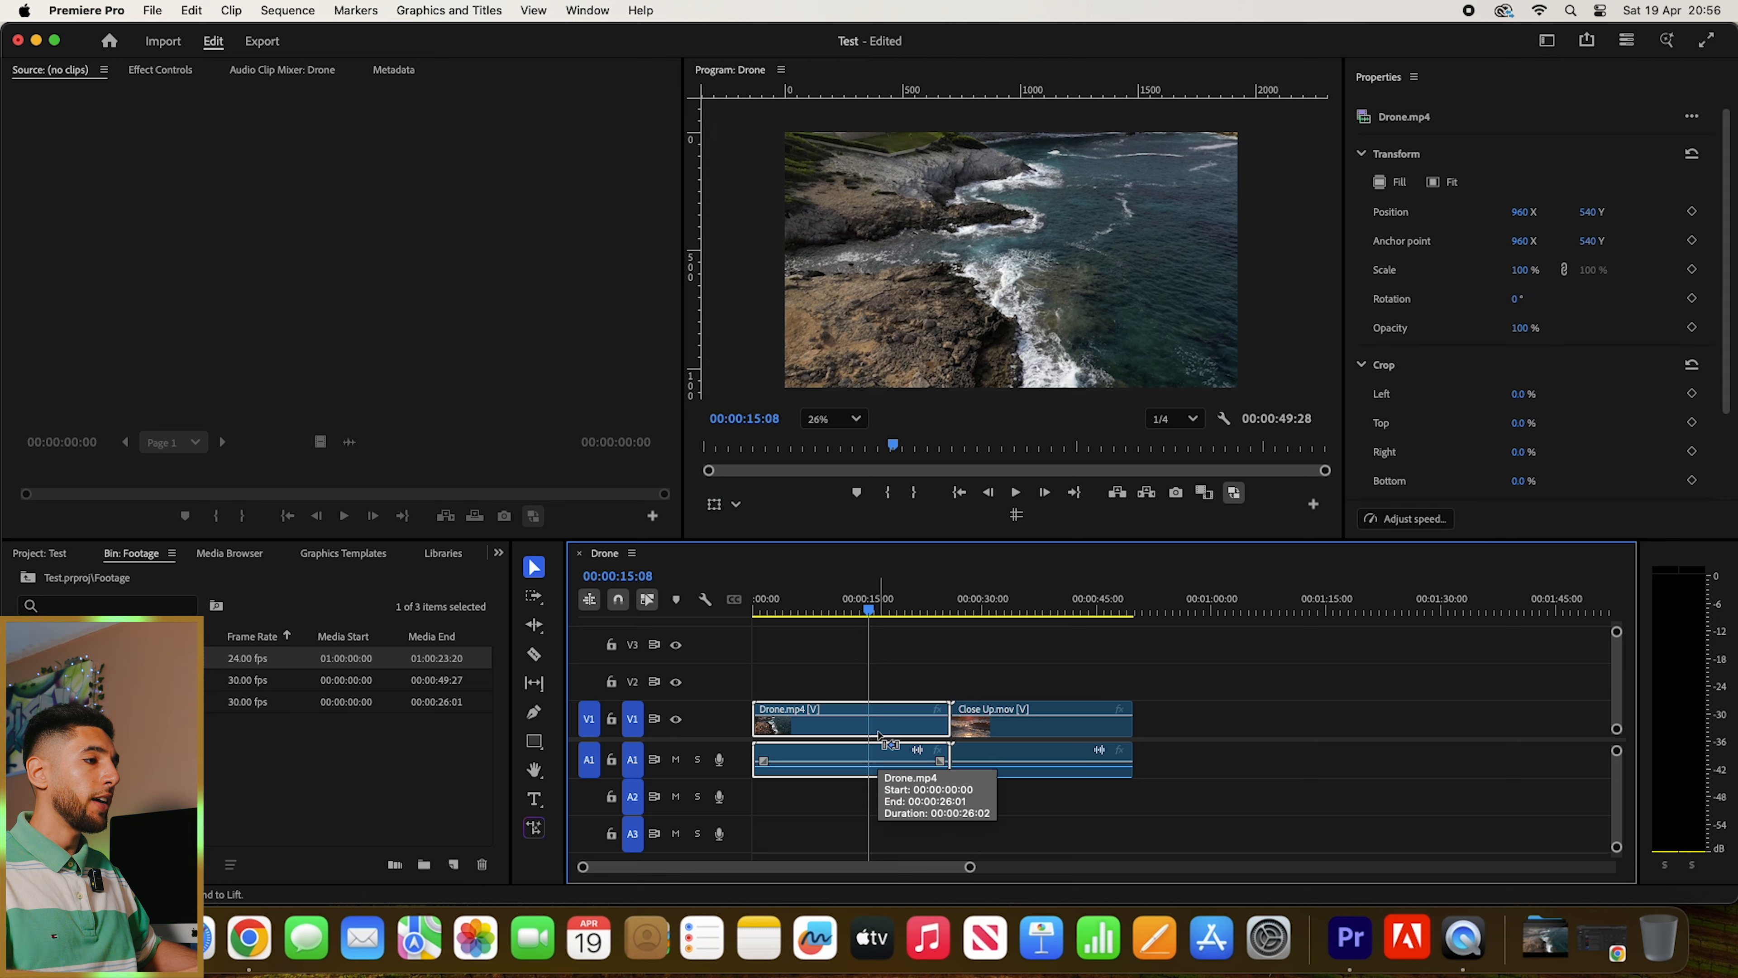
pyautogui.press('super+k')
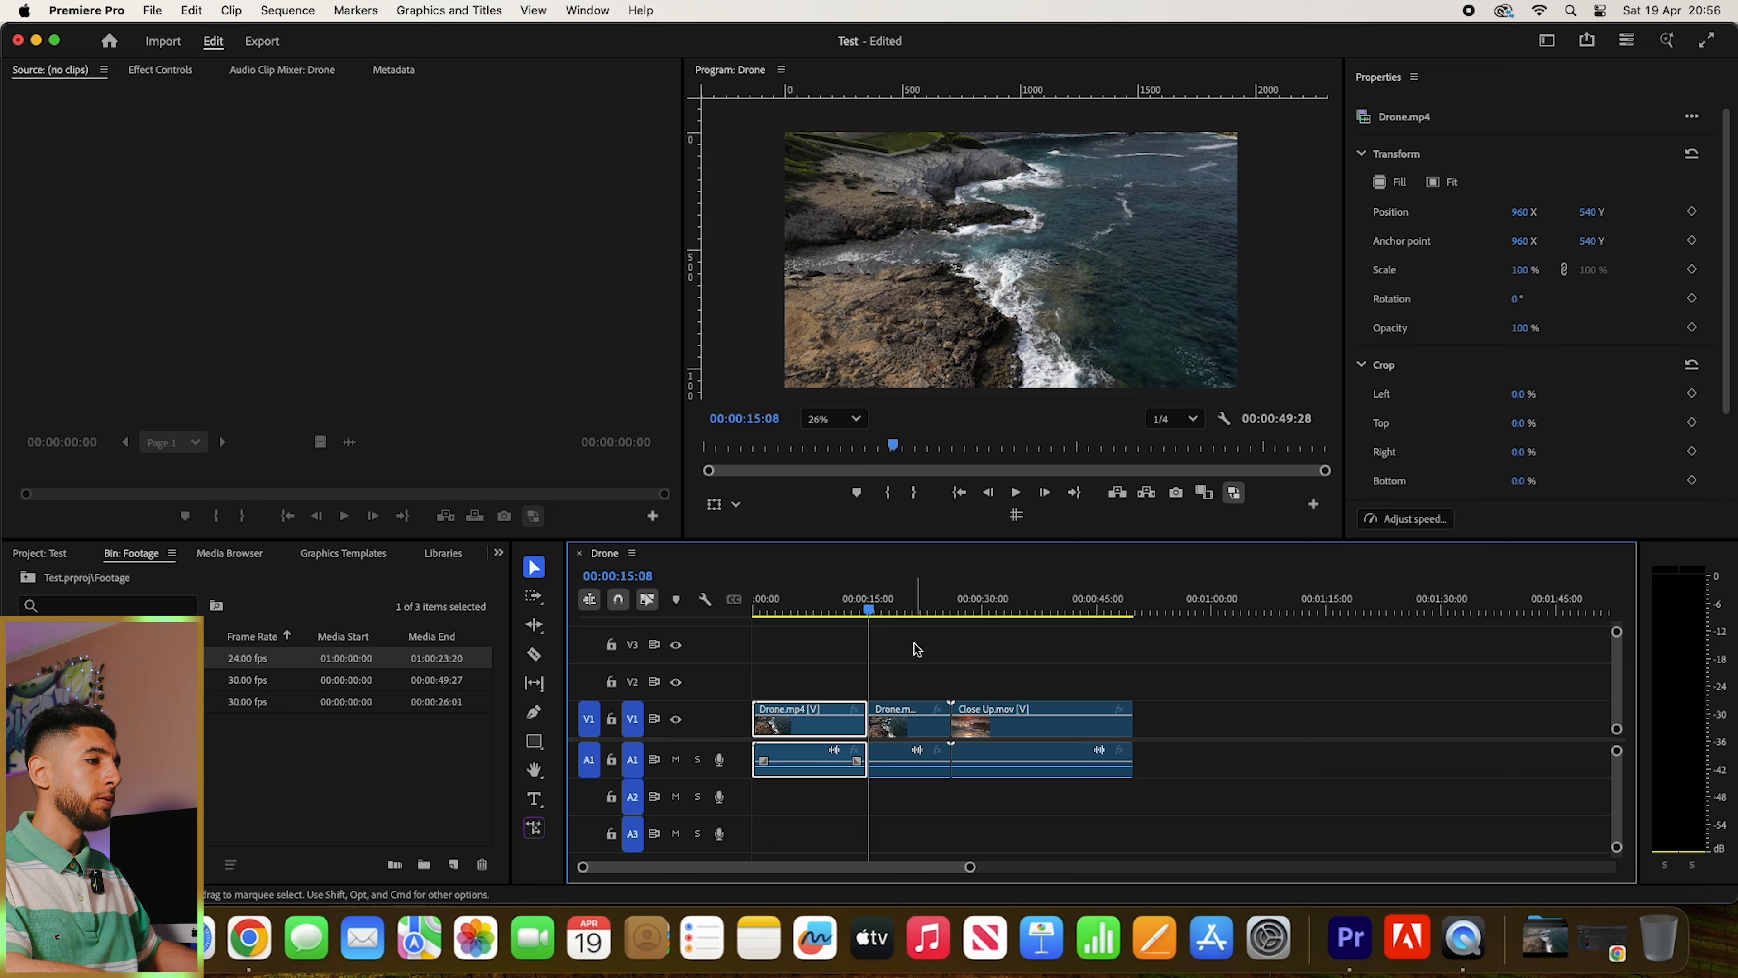
pyautogui.press('BackSpace')
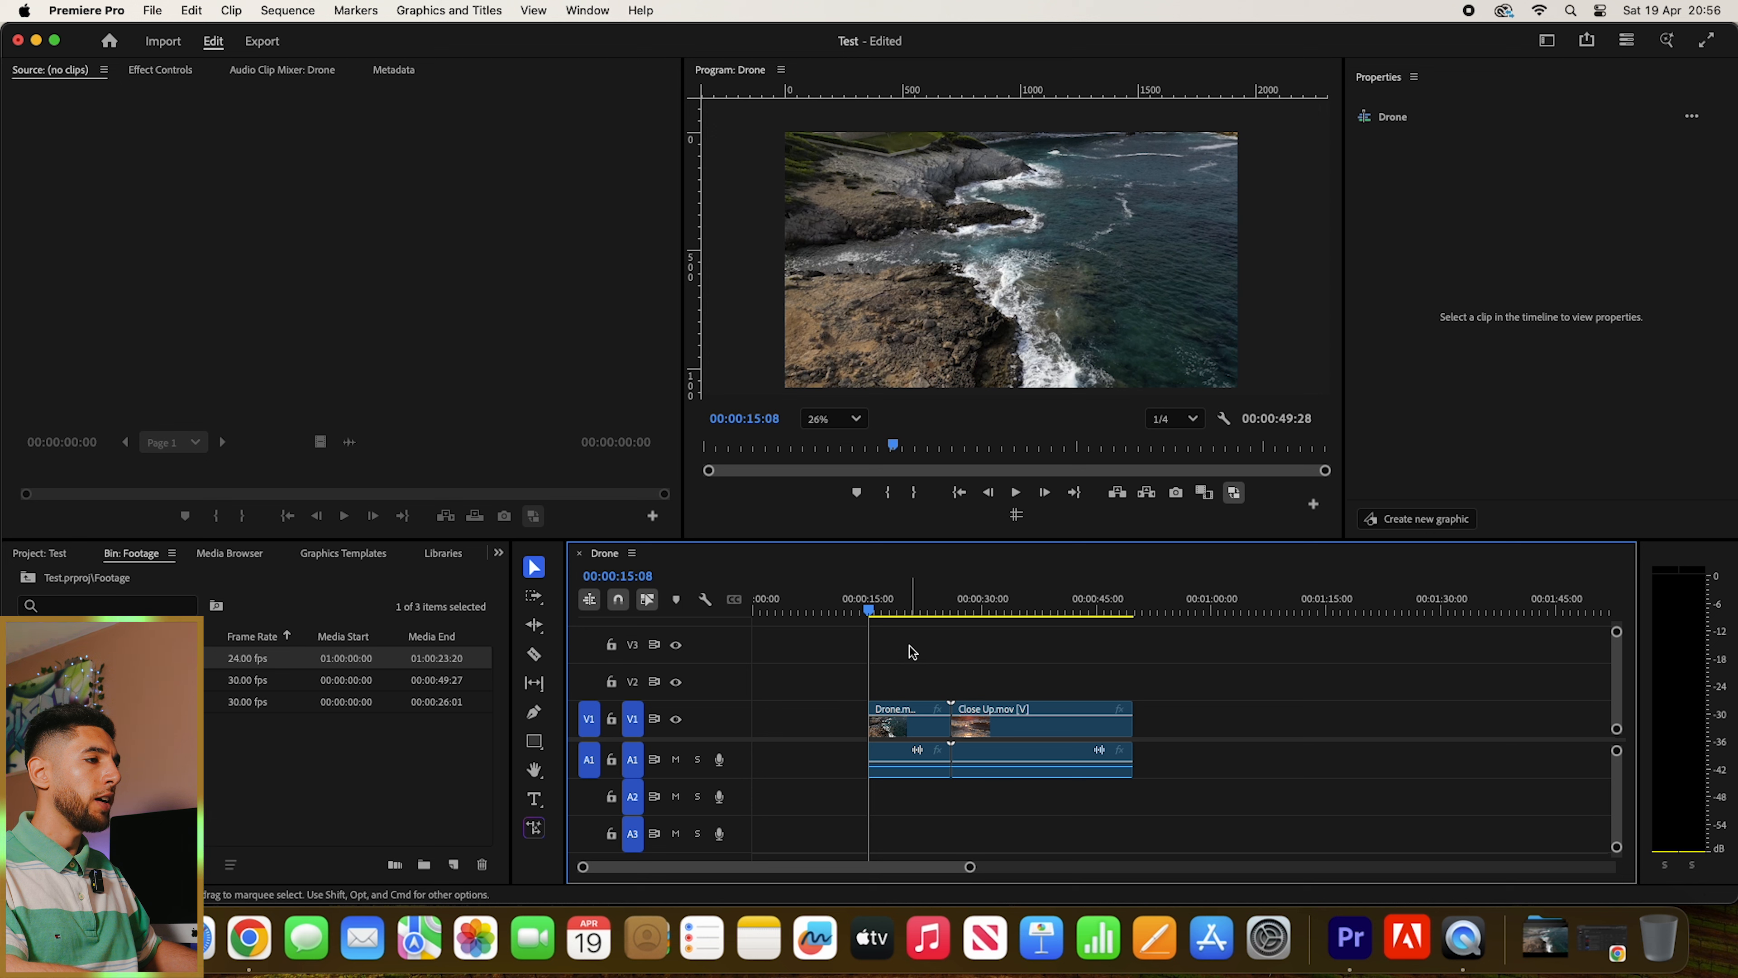
# - Close the empty gap before the Drone.mp4 clip so the sequence starts at 00:00:00:00
pyautogui.moveTo(807, 605); pyautogui.dragTo(685, 636)
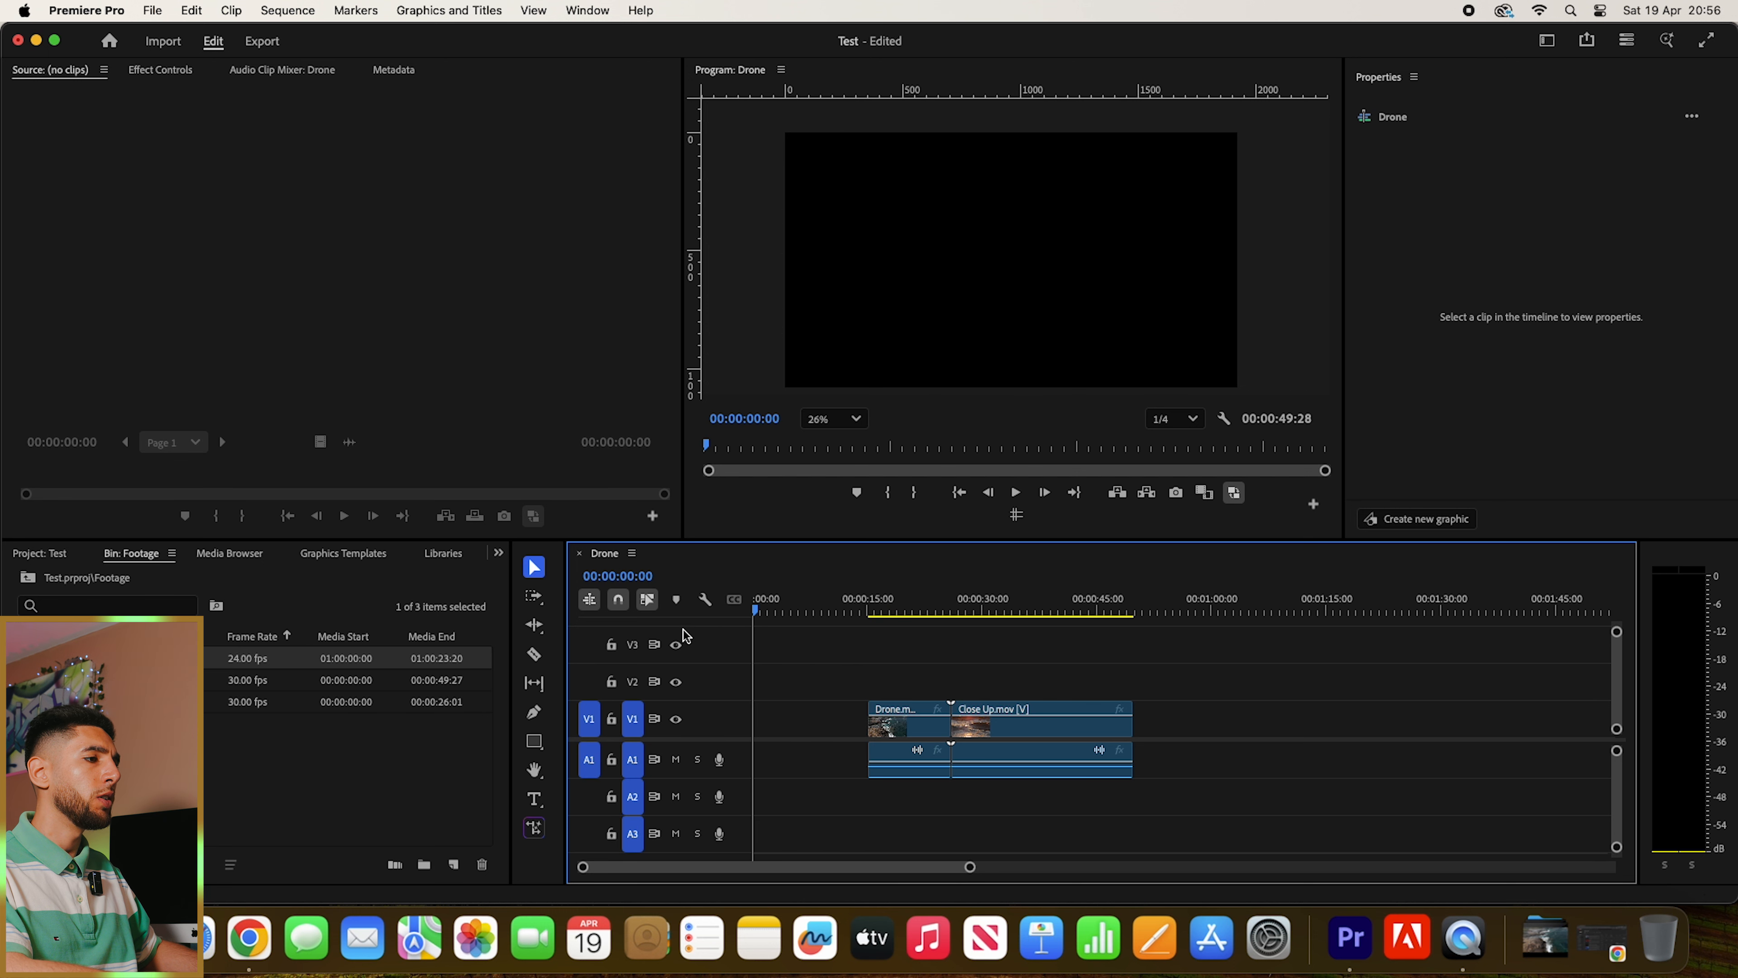
pyautogui.click(800, 721)
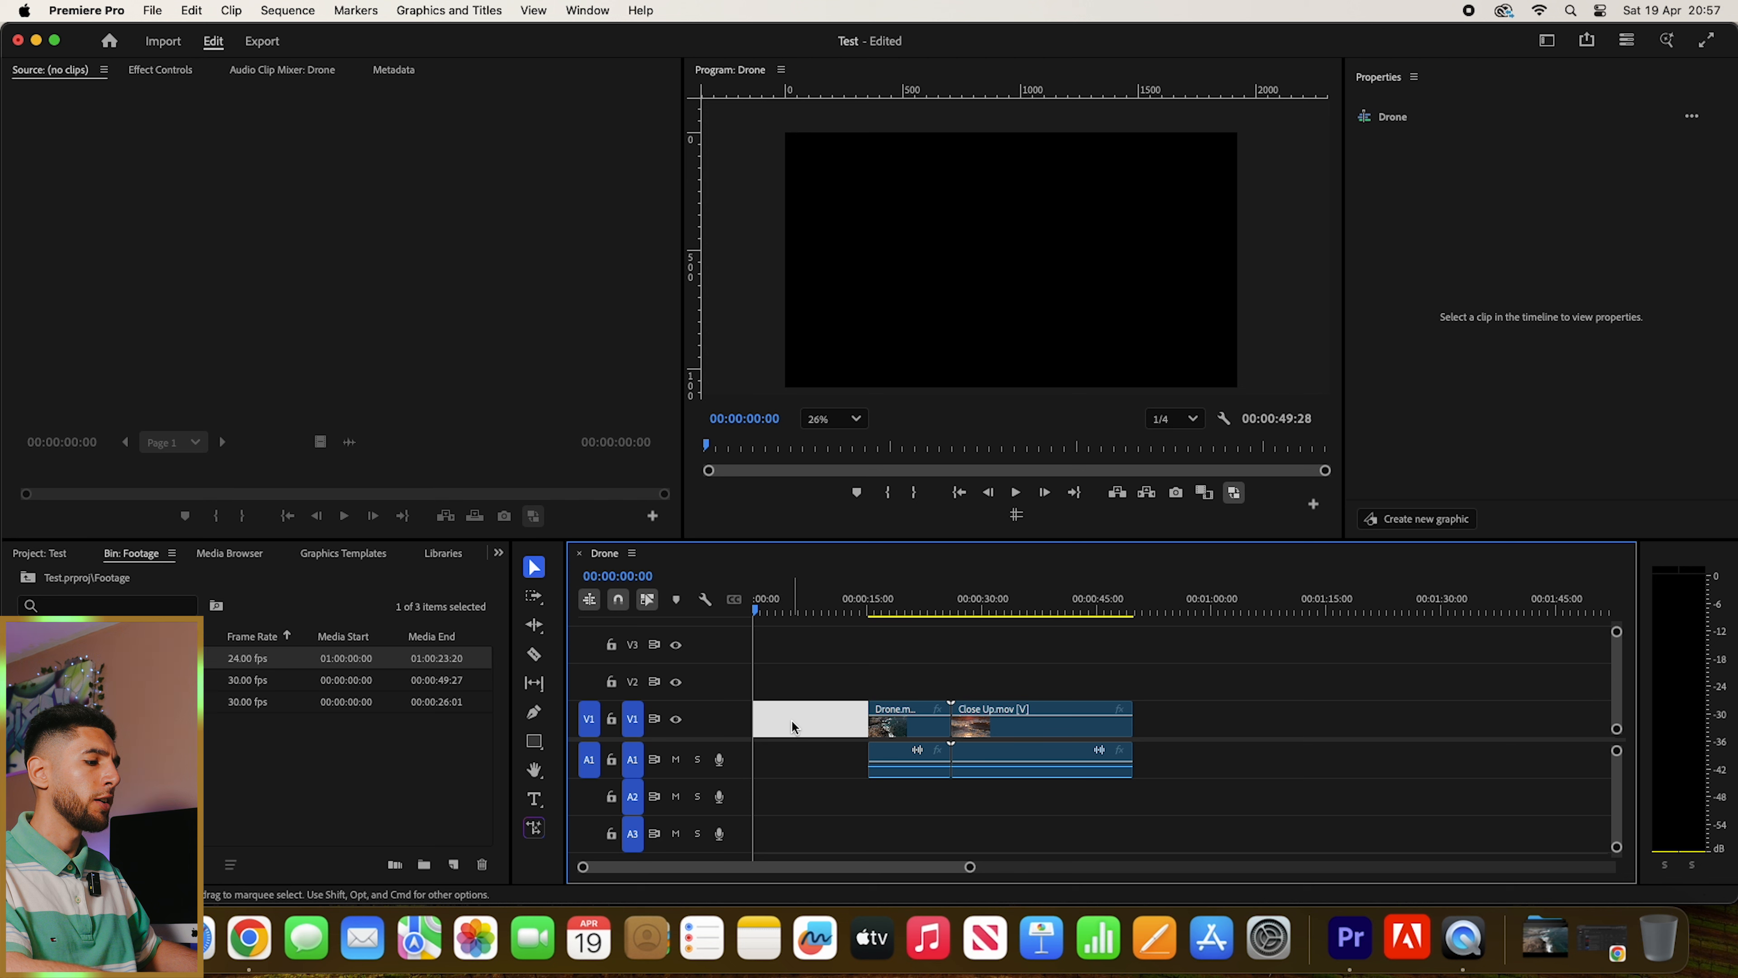
pyautogui.press('Delete')
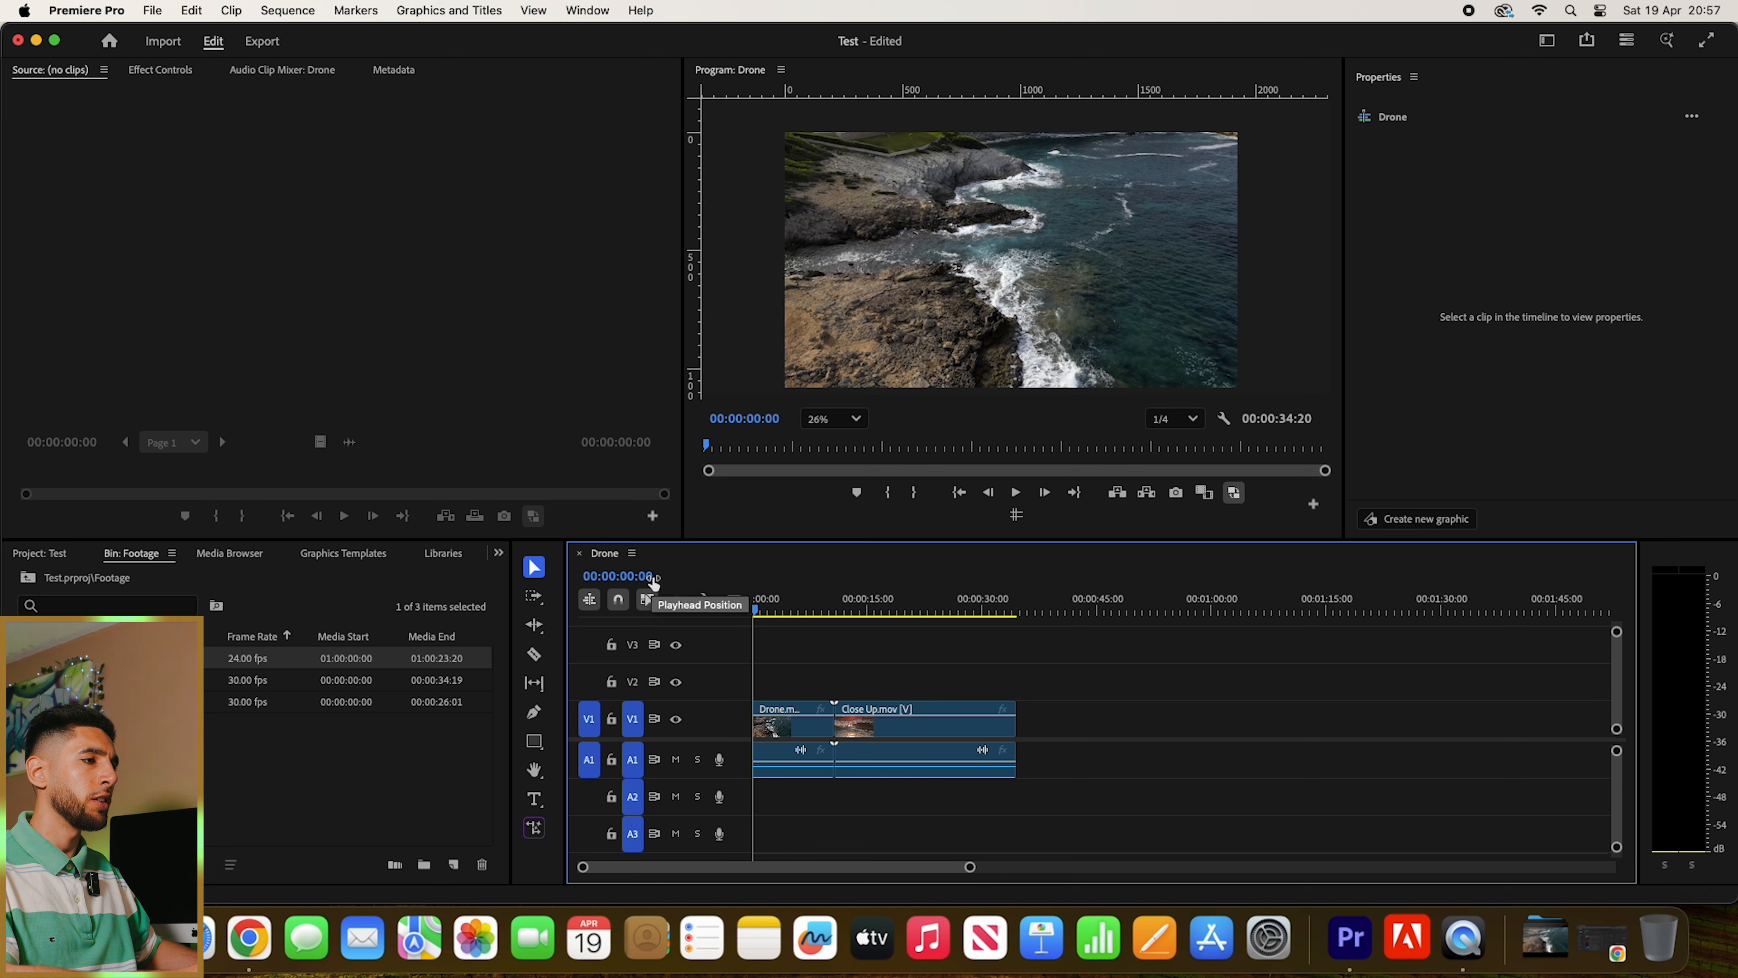
# - Split the Close Up.mov clip at 00:00:20:07 and delete its second part
pyautogui.moveTo(803, 611); pyautogui.dragTo(909, 641)
pyautogui.click(942, 720)
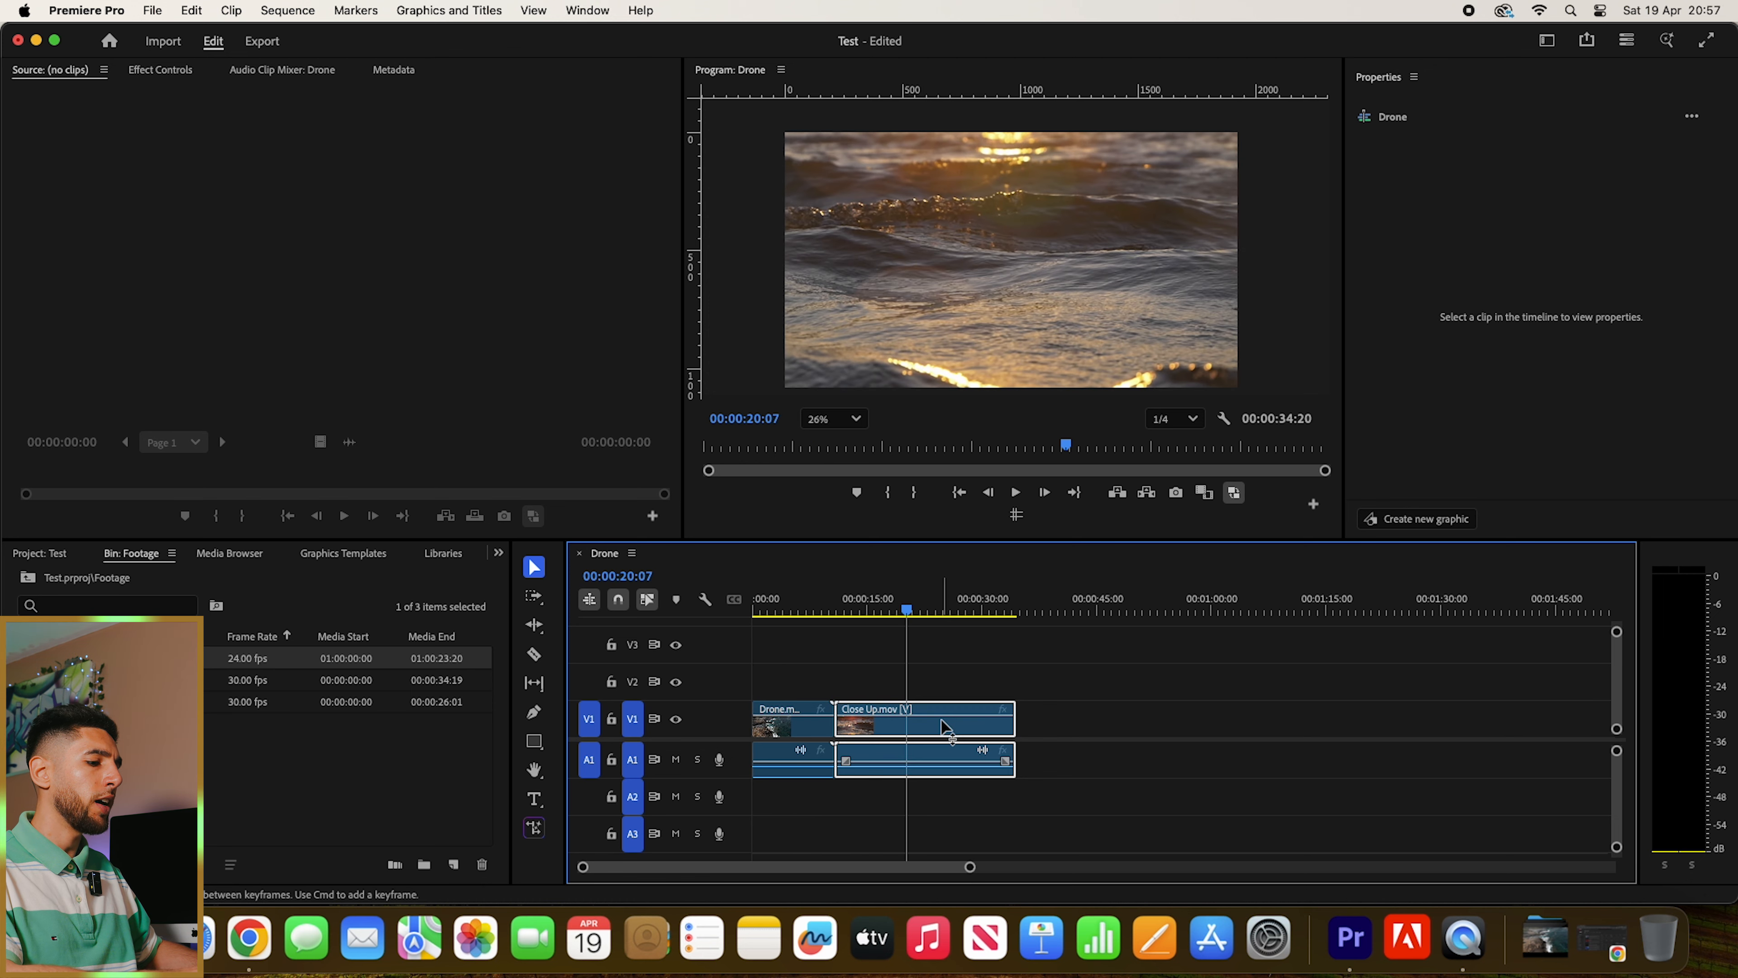
pyautogui.press('super+k')
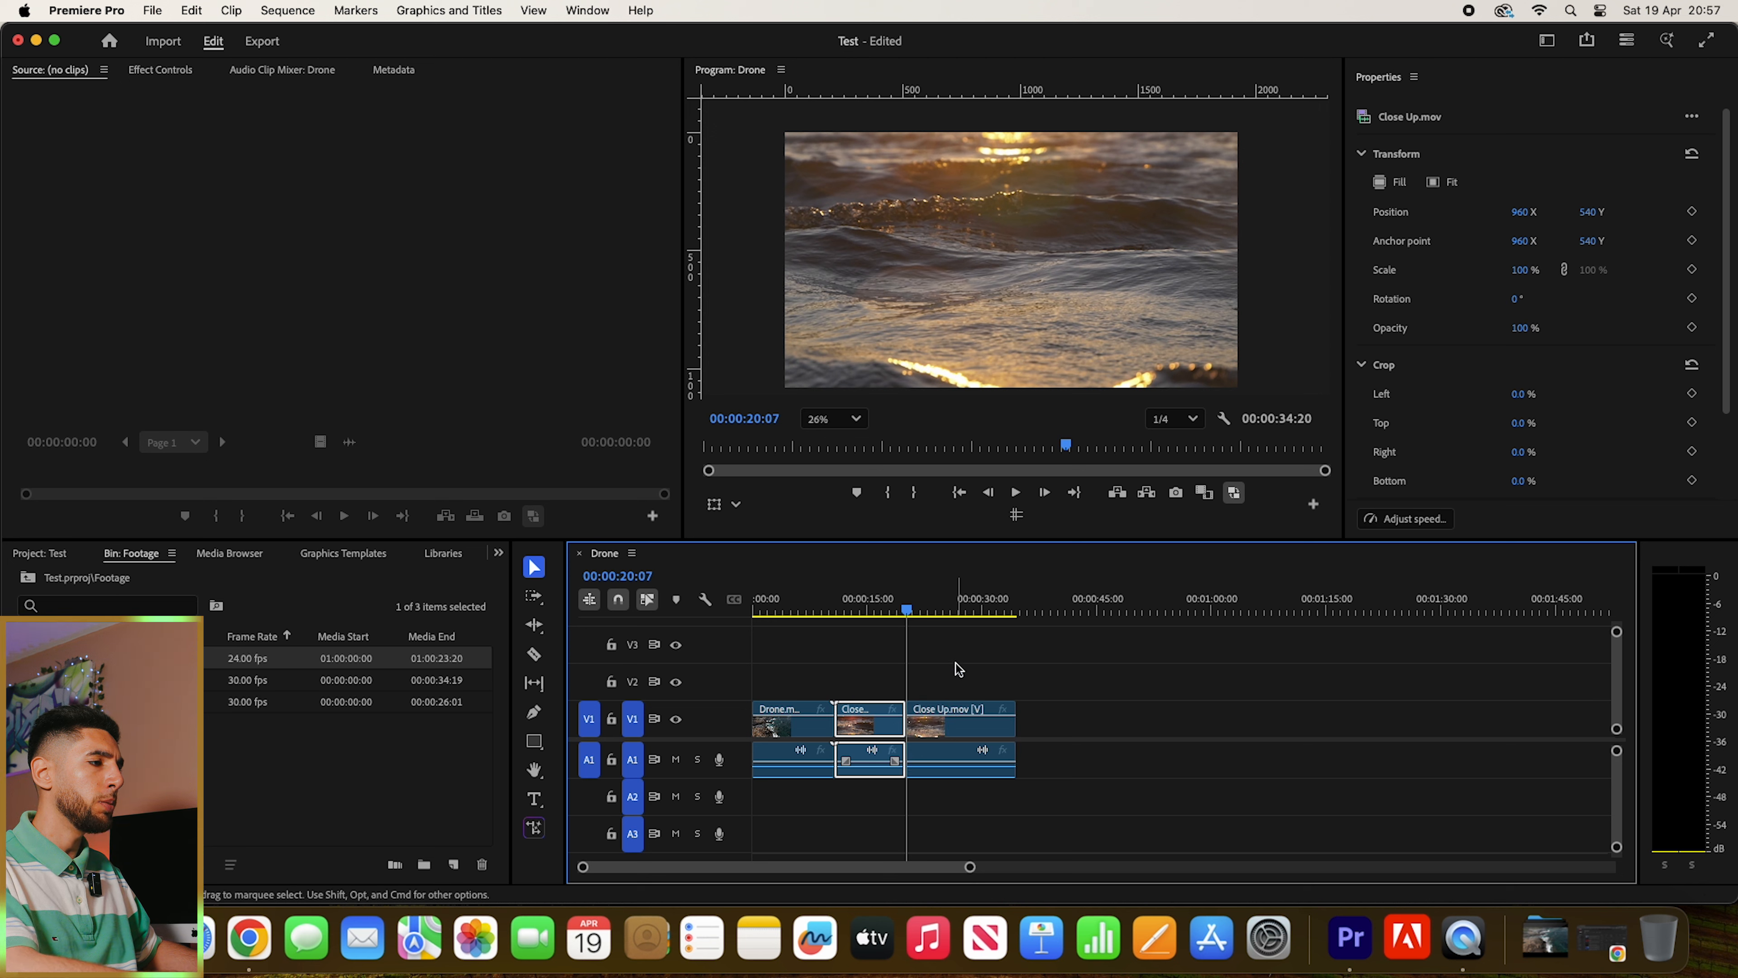
pyautogui.click(955, 726)
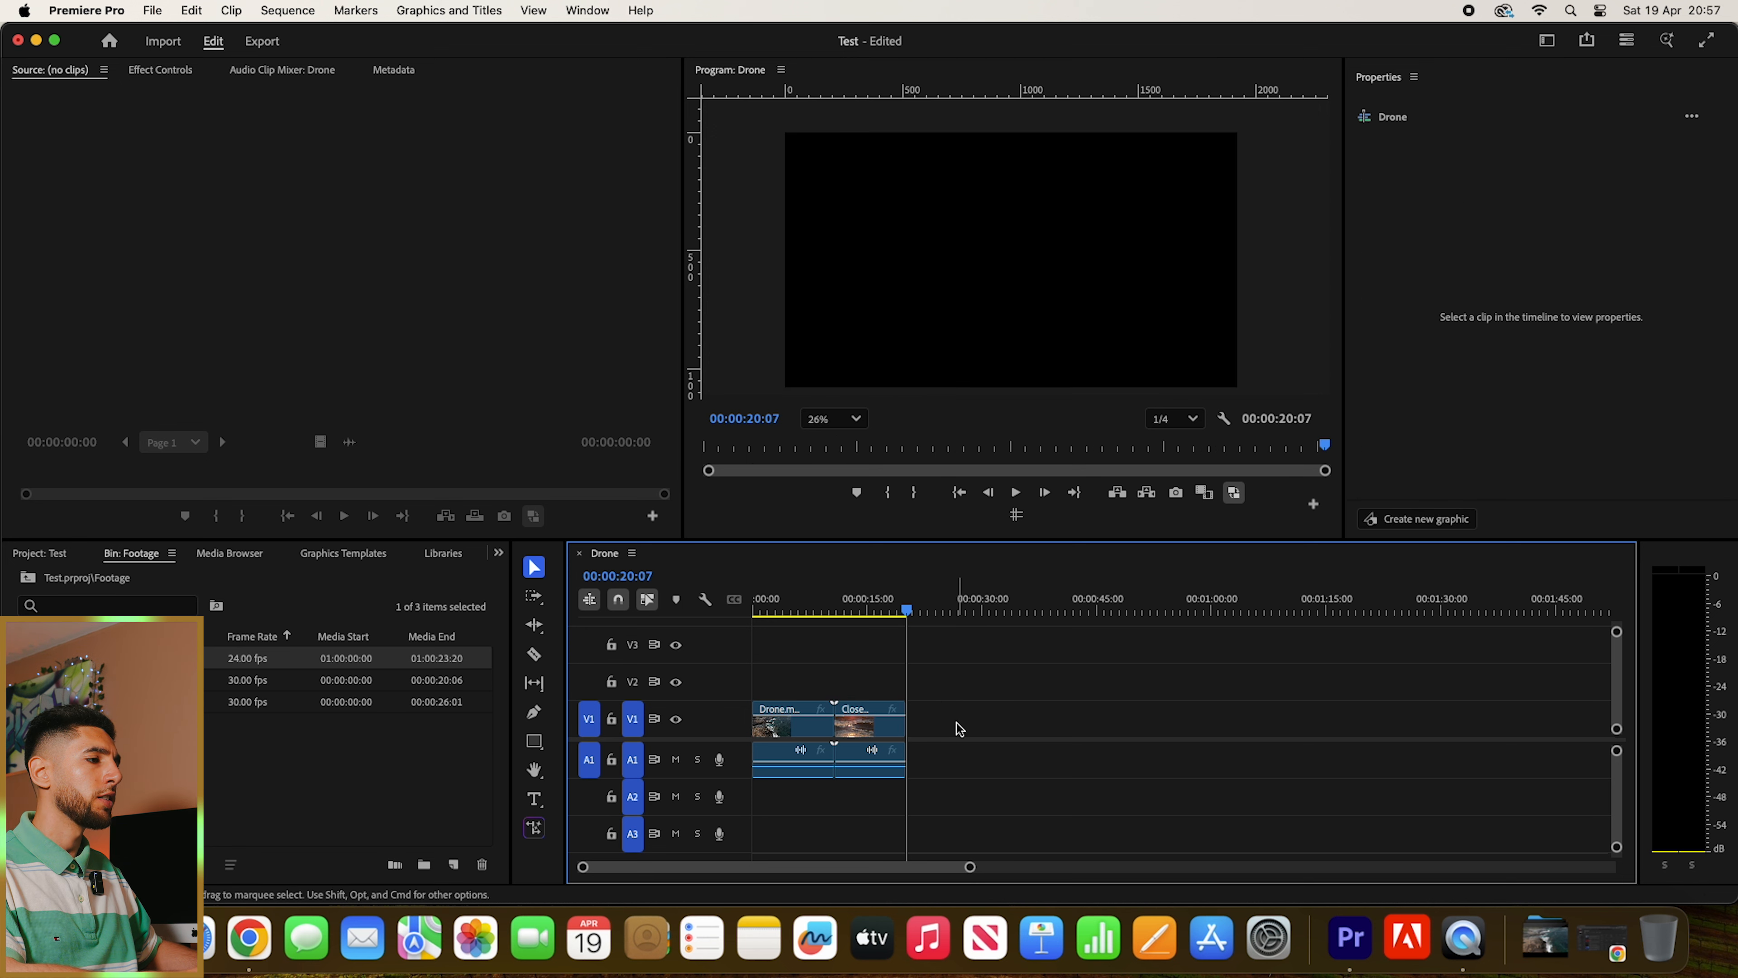
# - Select the Drone.mp4 clip, show its effect controls and place the playhead at 00:00:01:00
pyautogui.moveTo(798, 601); pyautogui.dragTo(740, 601)
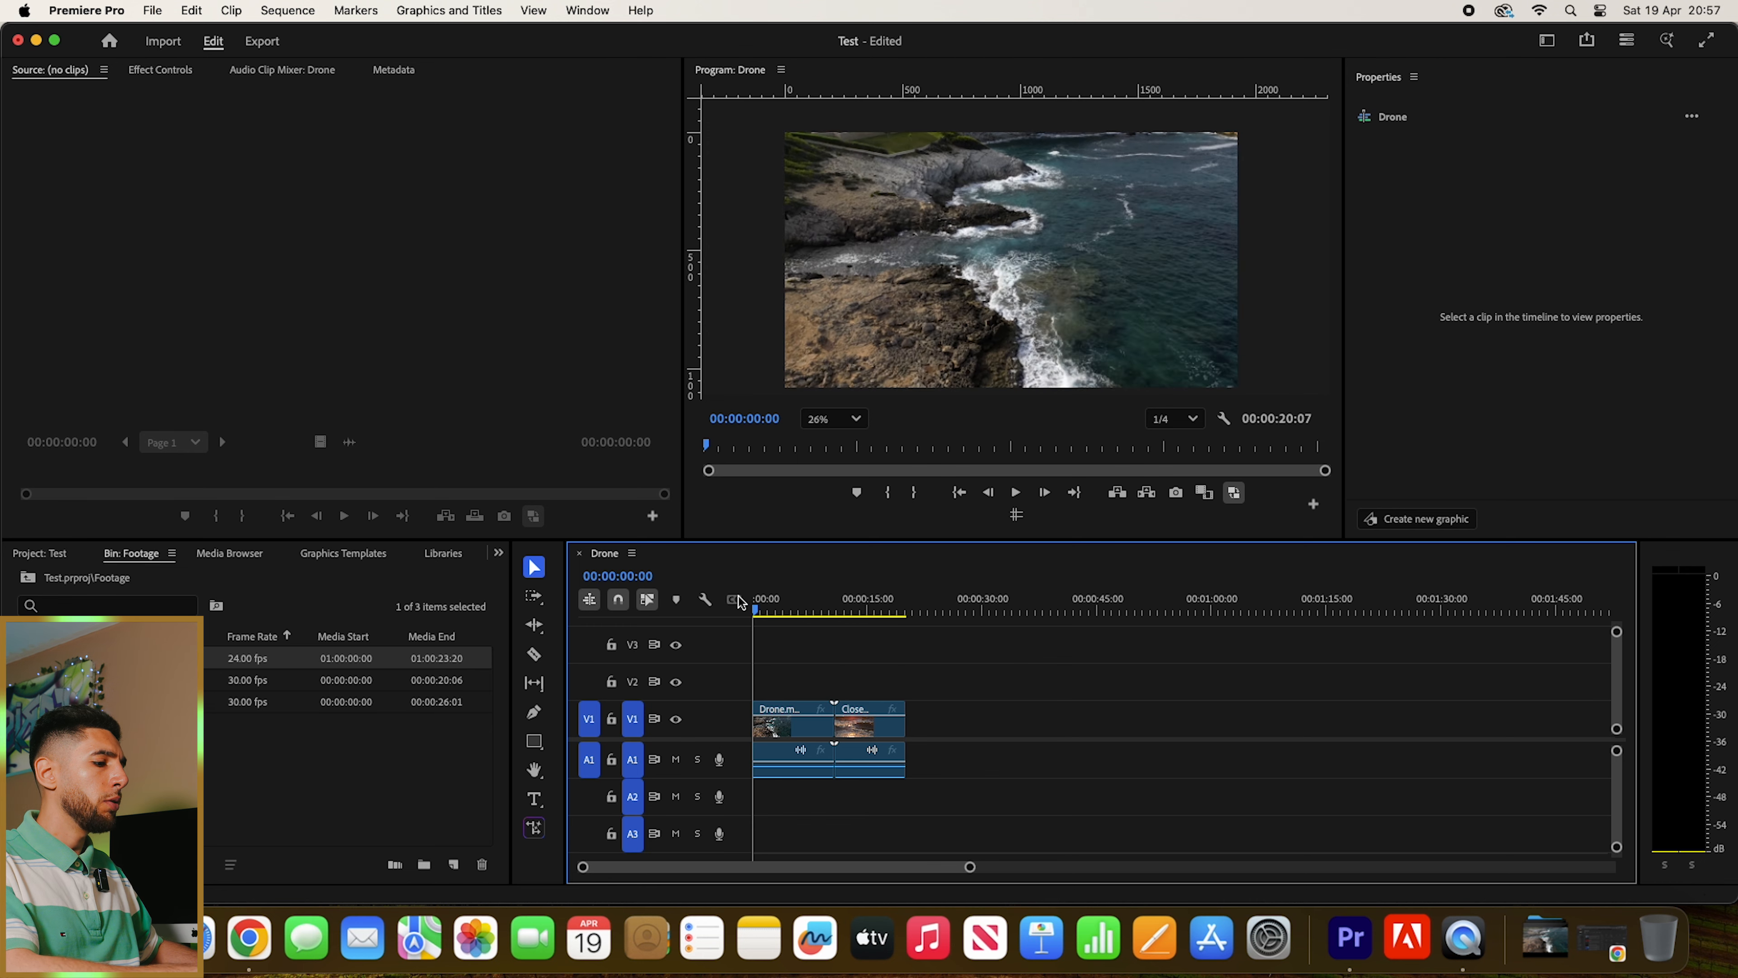
pyautogui.press('=')
pyautogui.press('=')
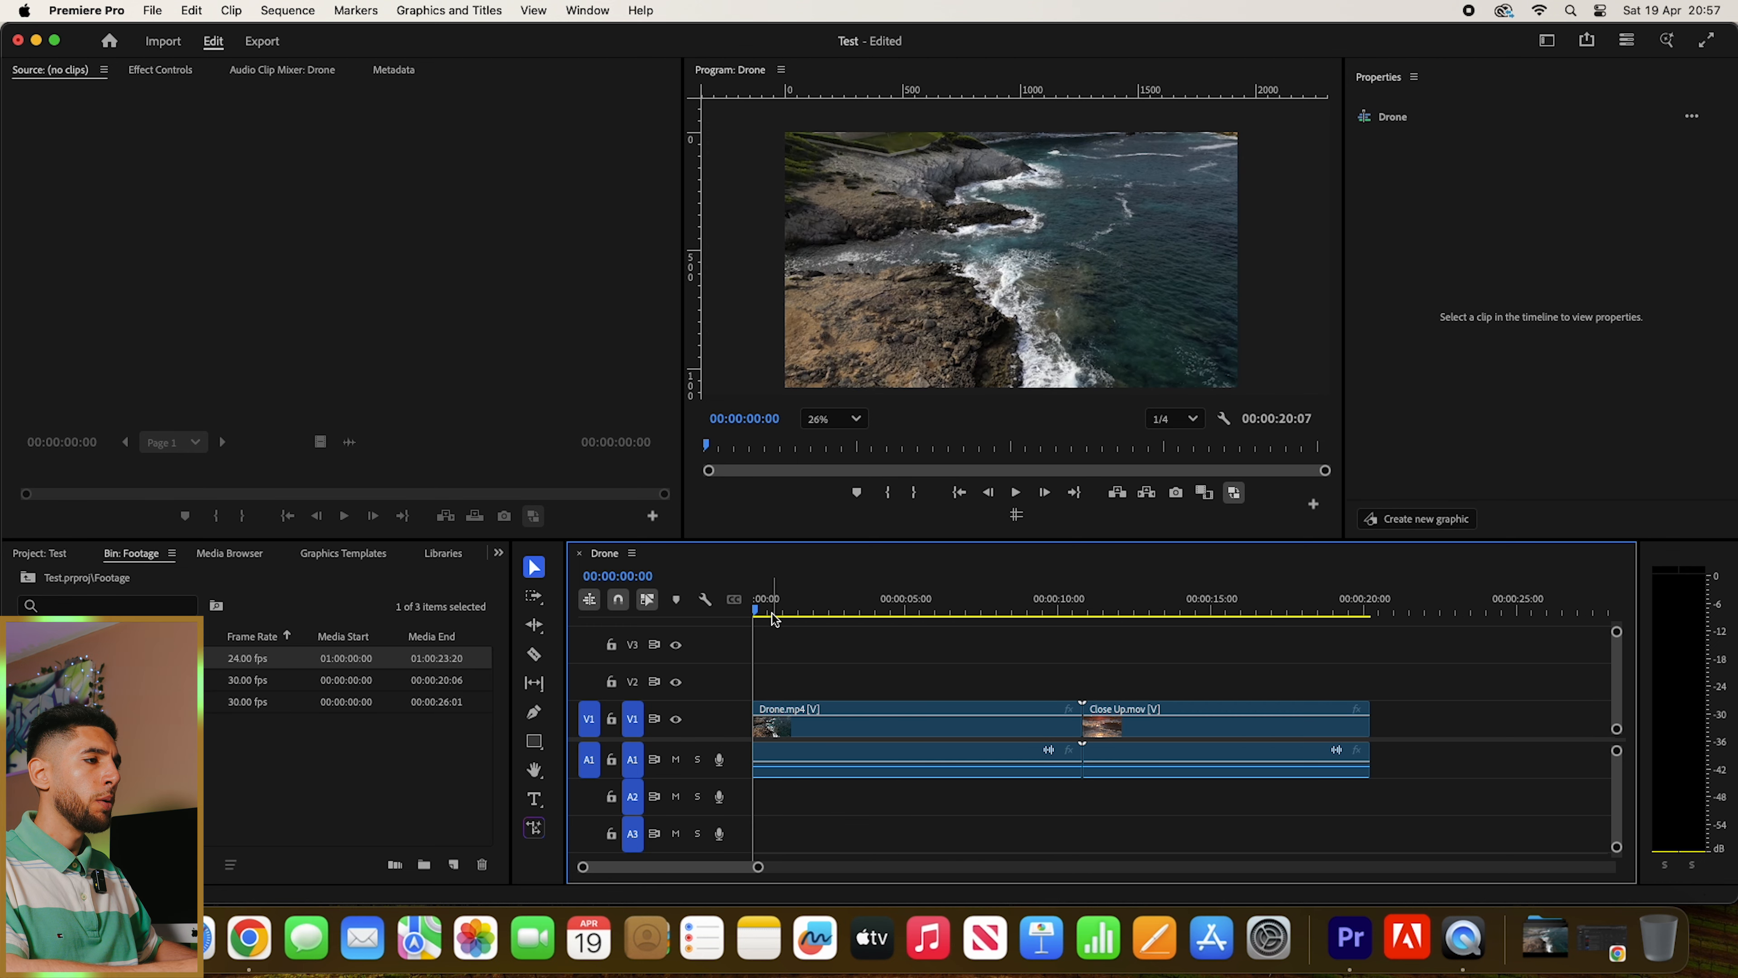
pyautogui.click(770, 611)
pyautogui.moveTo(770, 611); pyautogui.dragTo(783, 616)
pyautogui.click(830, 719)
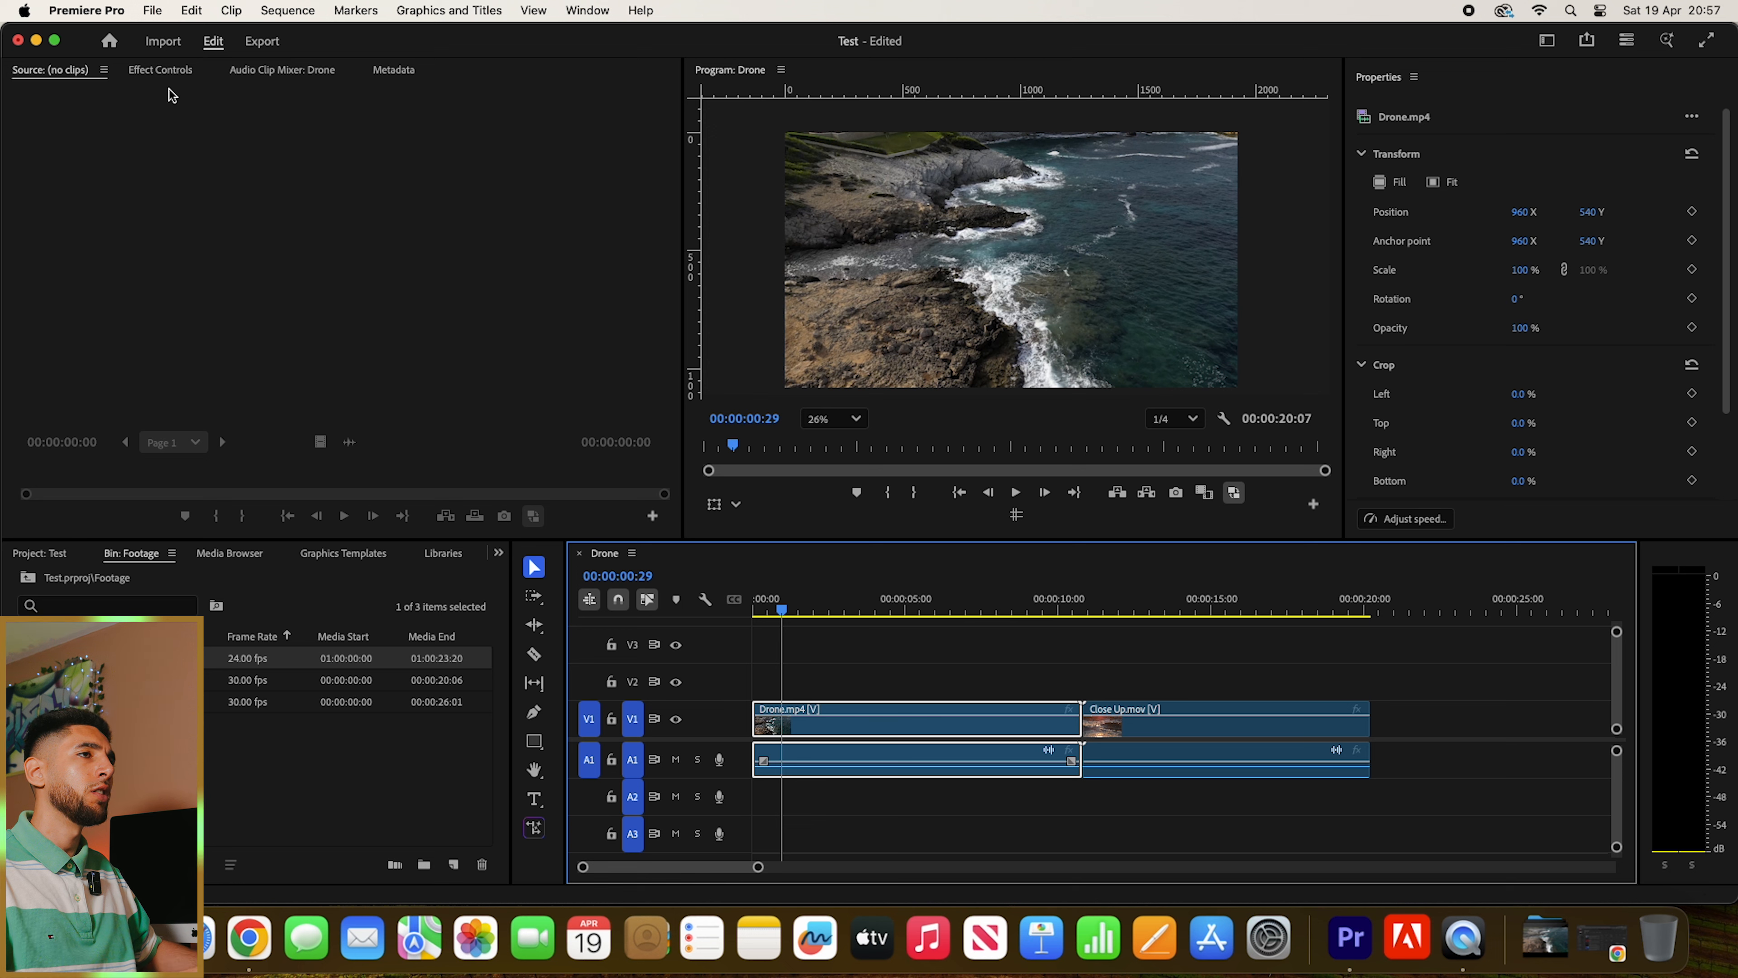
pyautogui.click(158, 71)
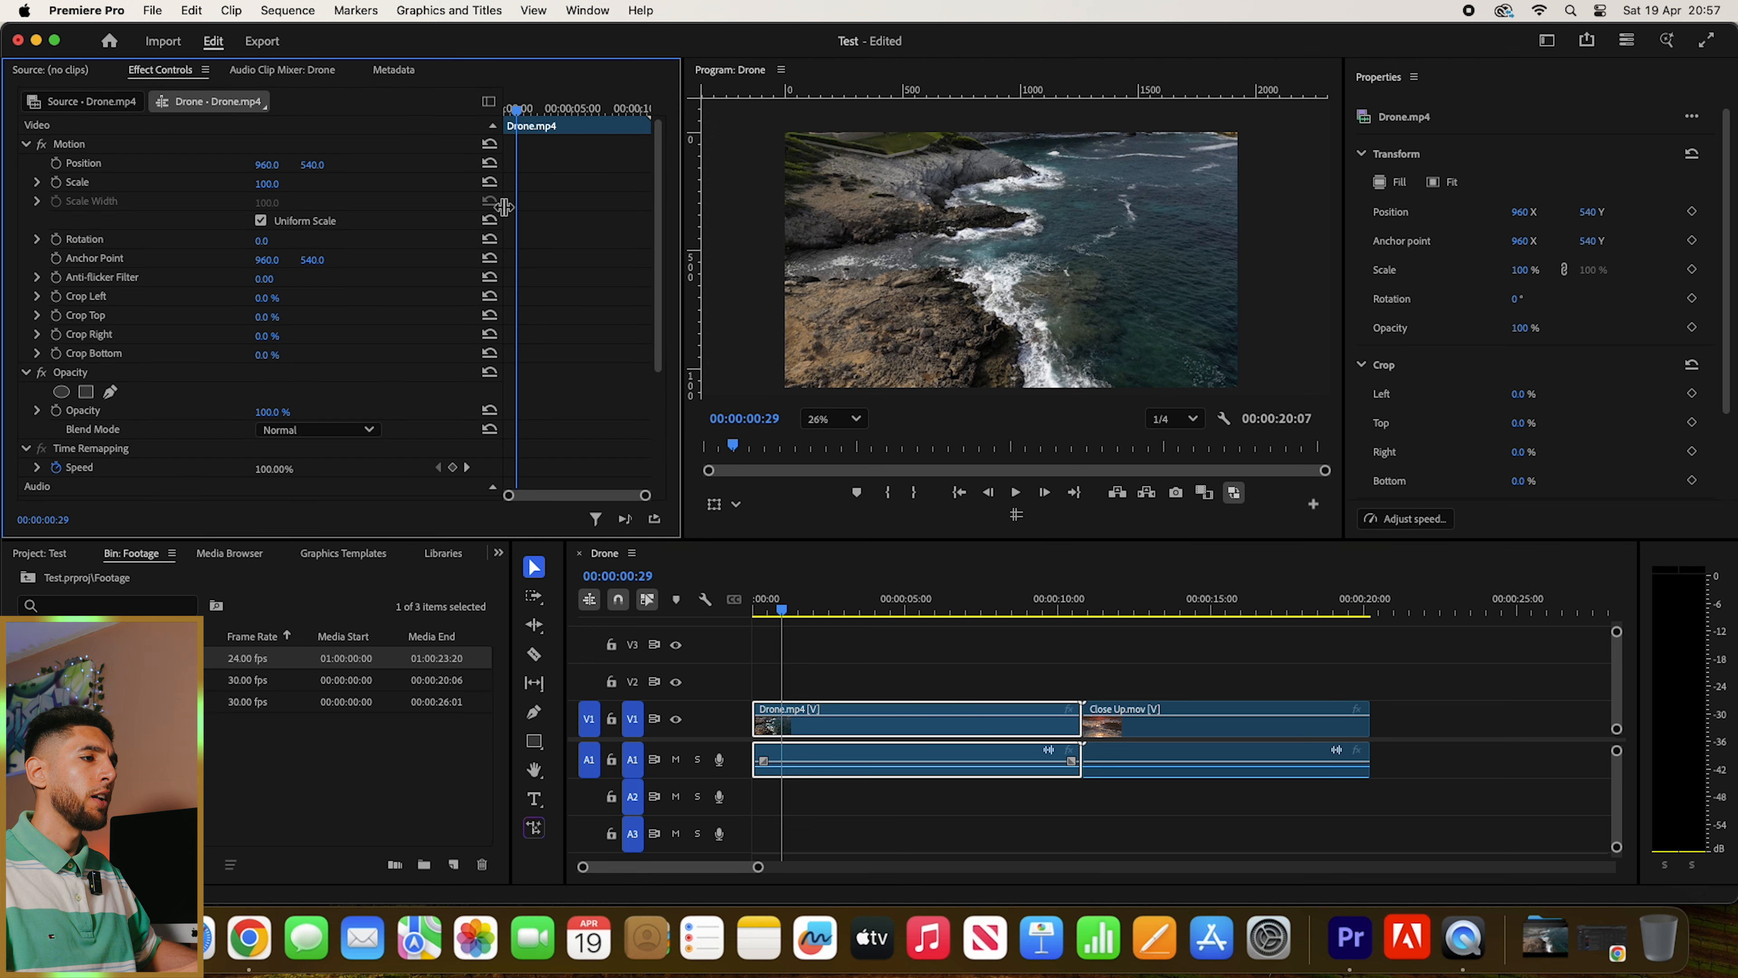
pyautogui.click(839, 687)
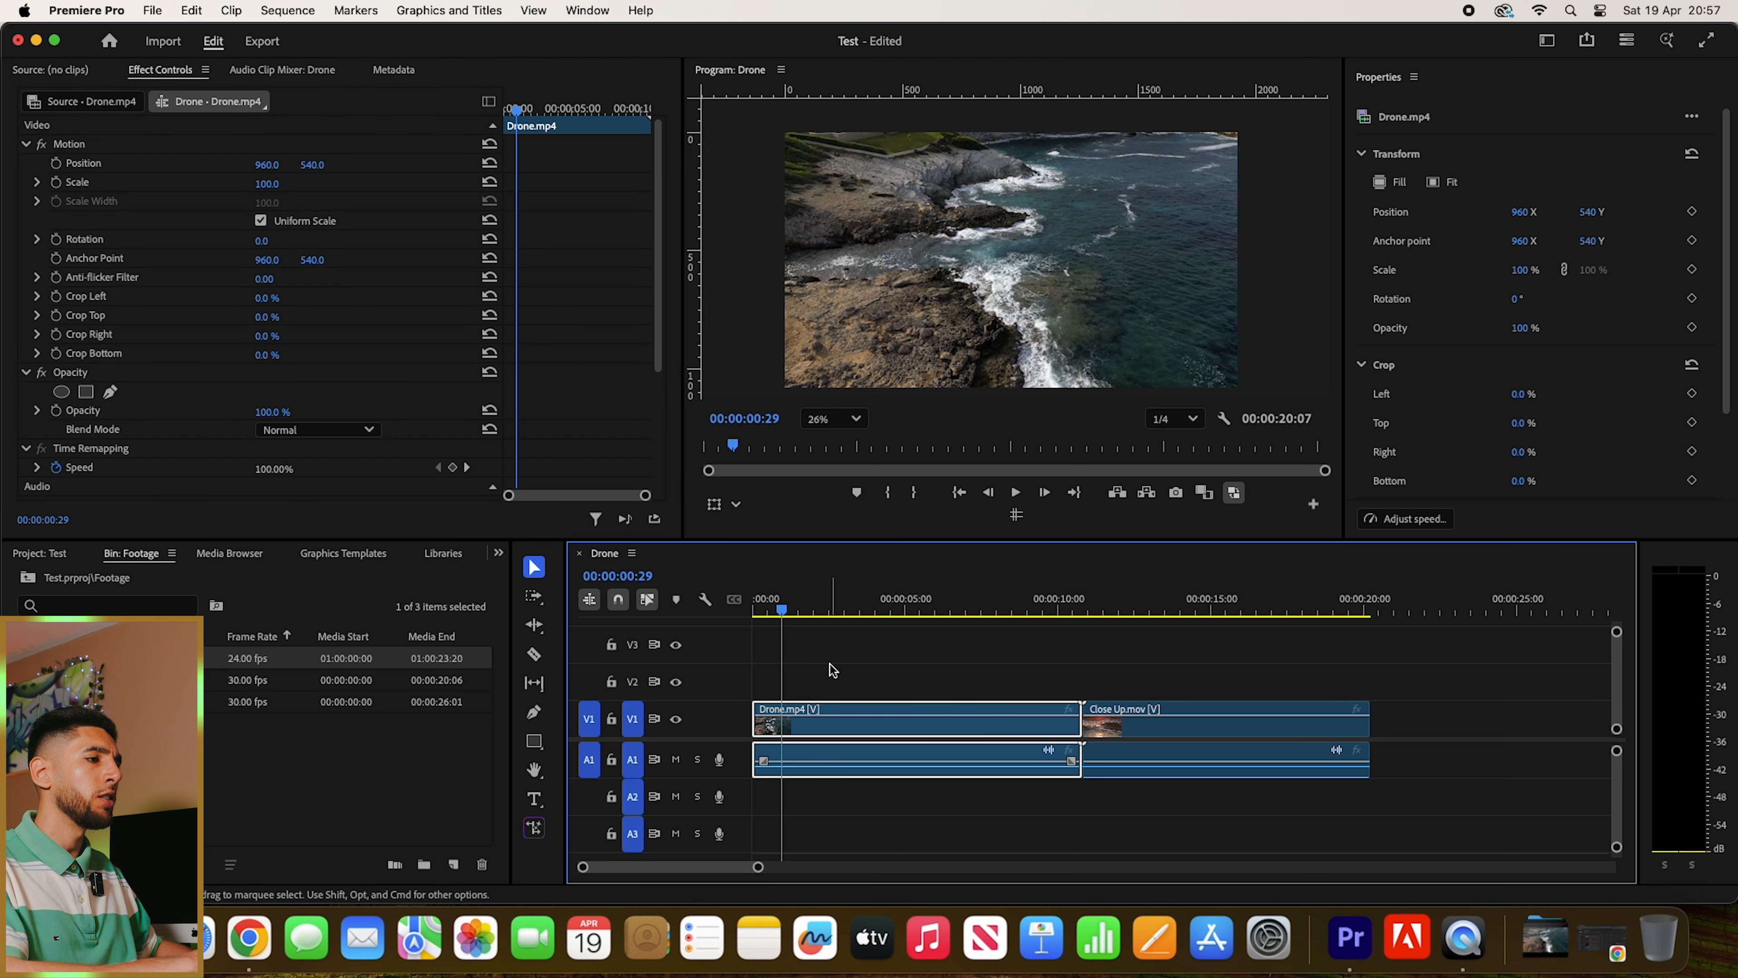
pyautogui.click(809, 712)
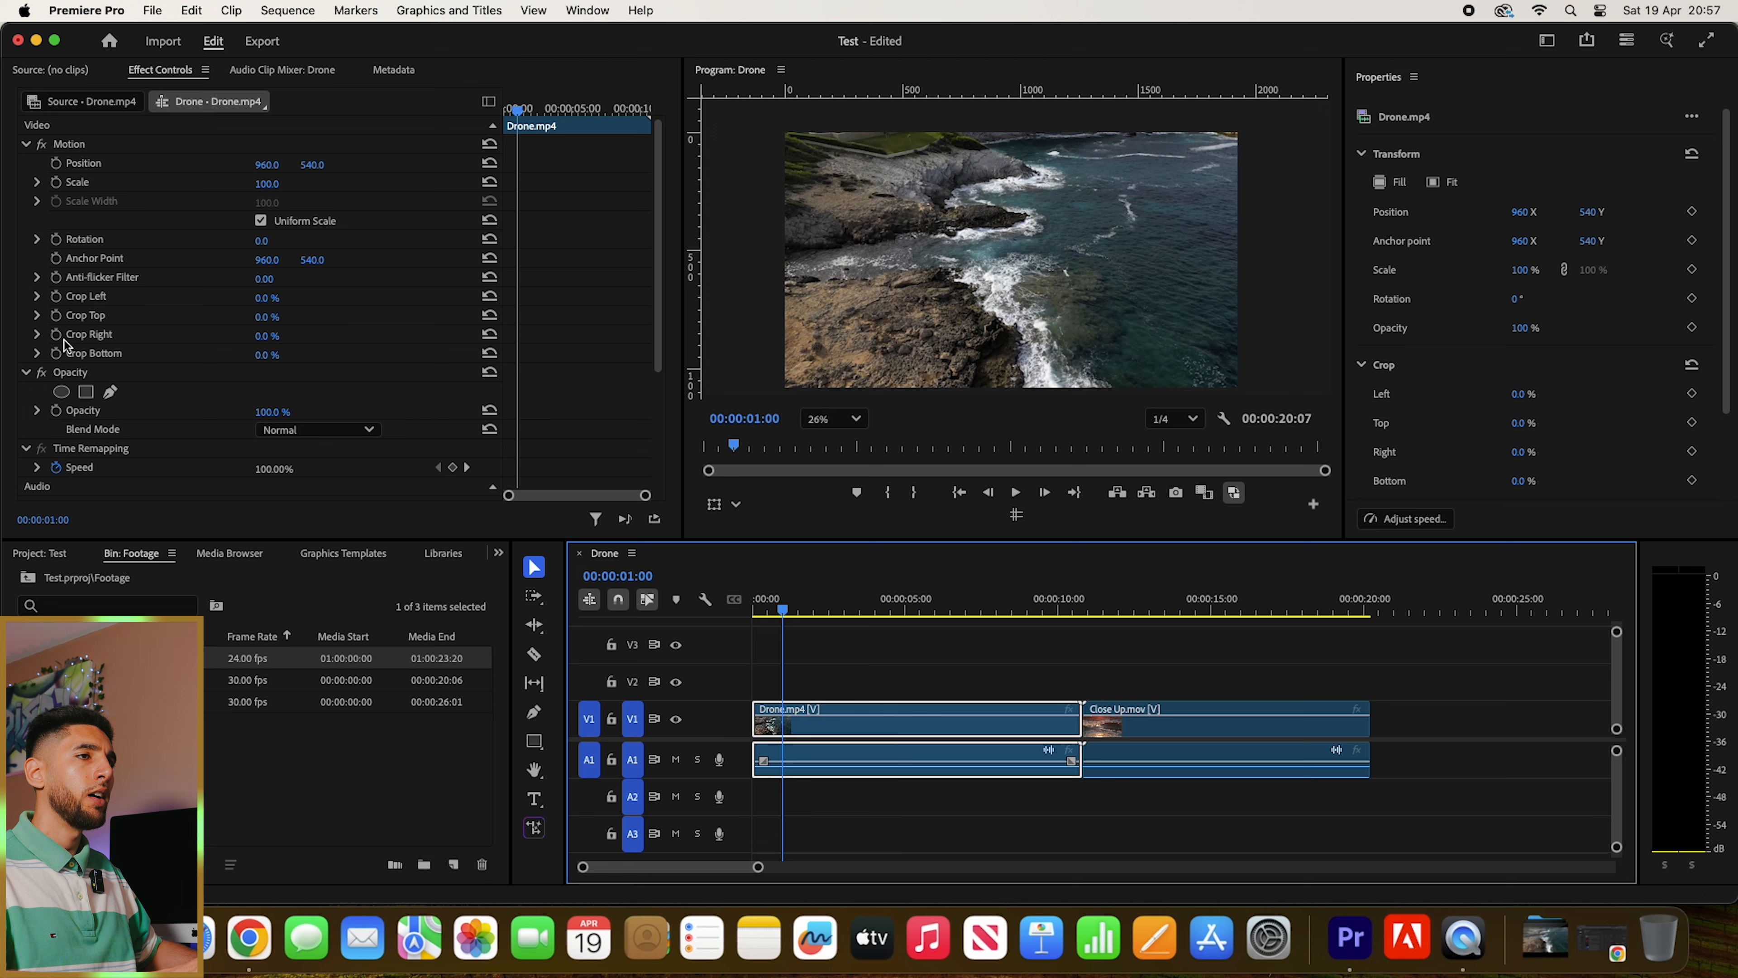
pyautogui.click(66, 374)
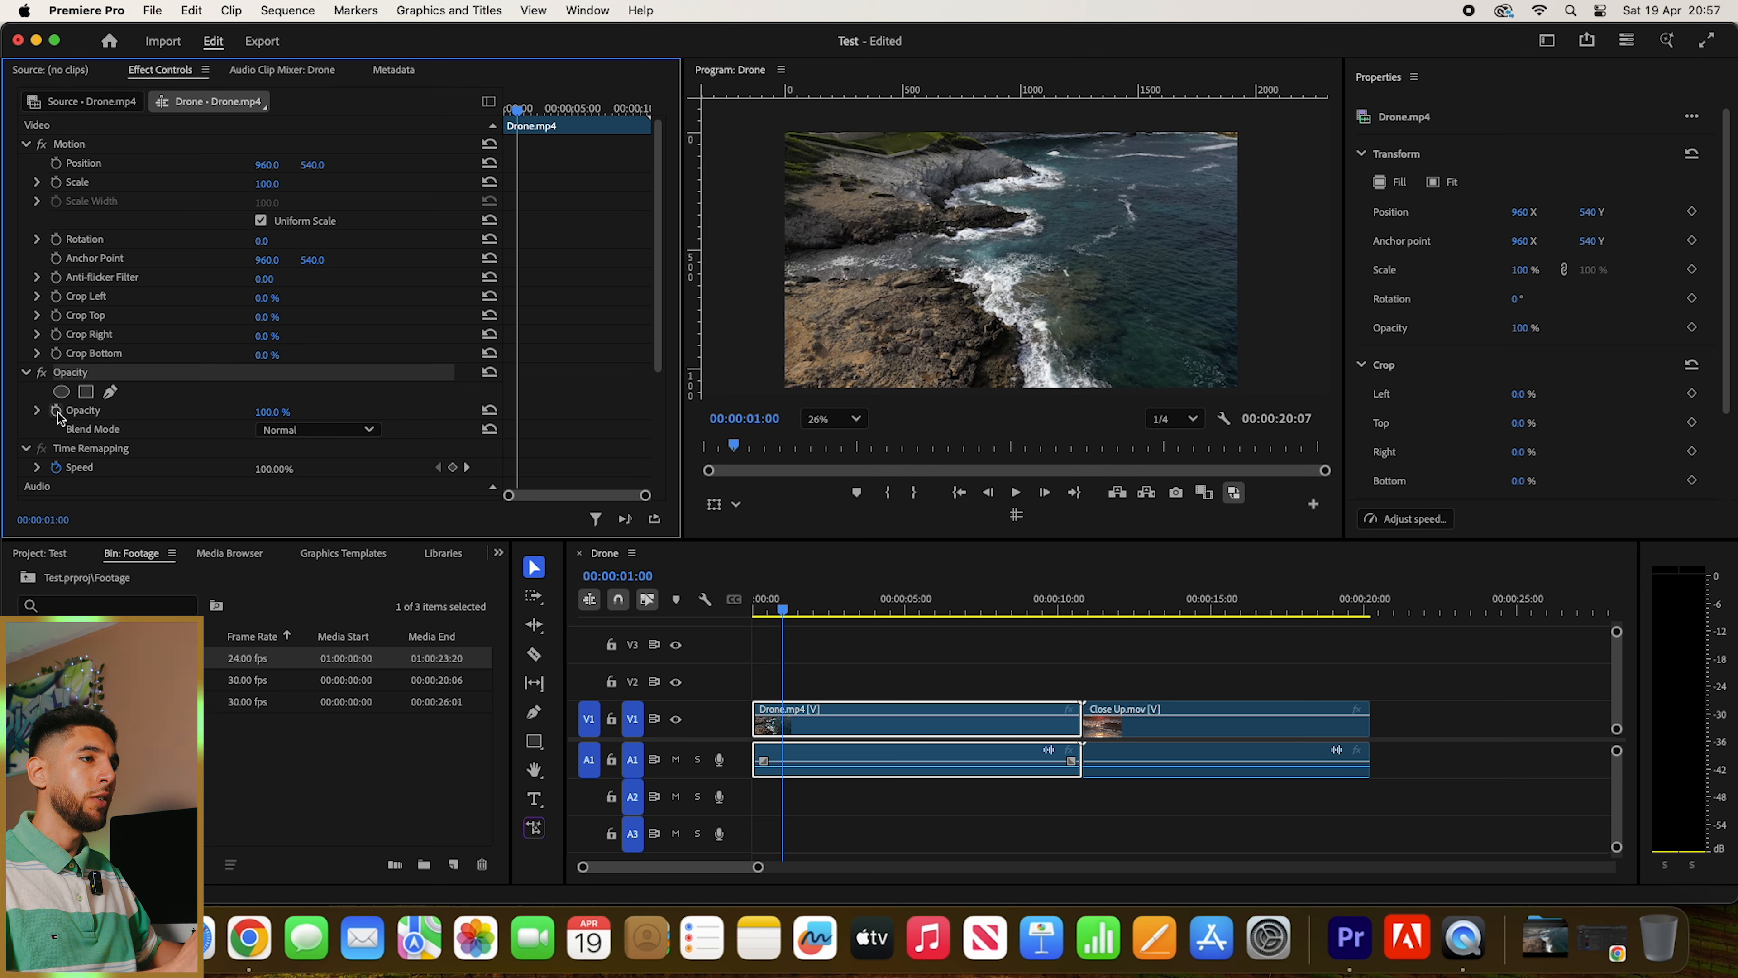
# - Try the Drone.mp4 clip's opacity at 50% and 10%, restoring it to 100%
pyautogui.click(274, 411)
pyautogui.write('50')
pyautogui.press('Return')
pyautogui.press('super+z')
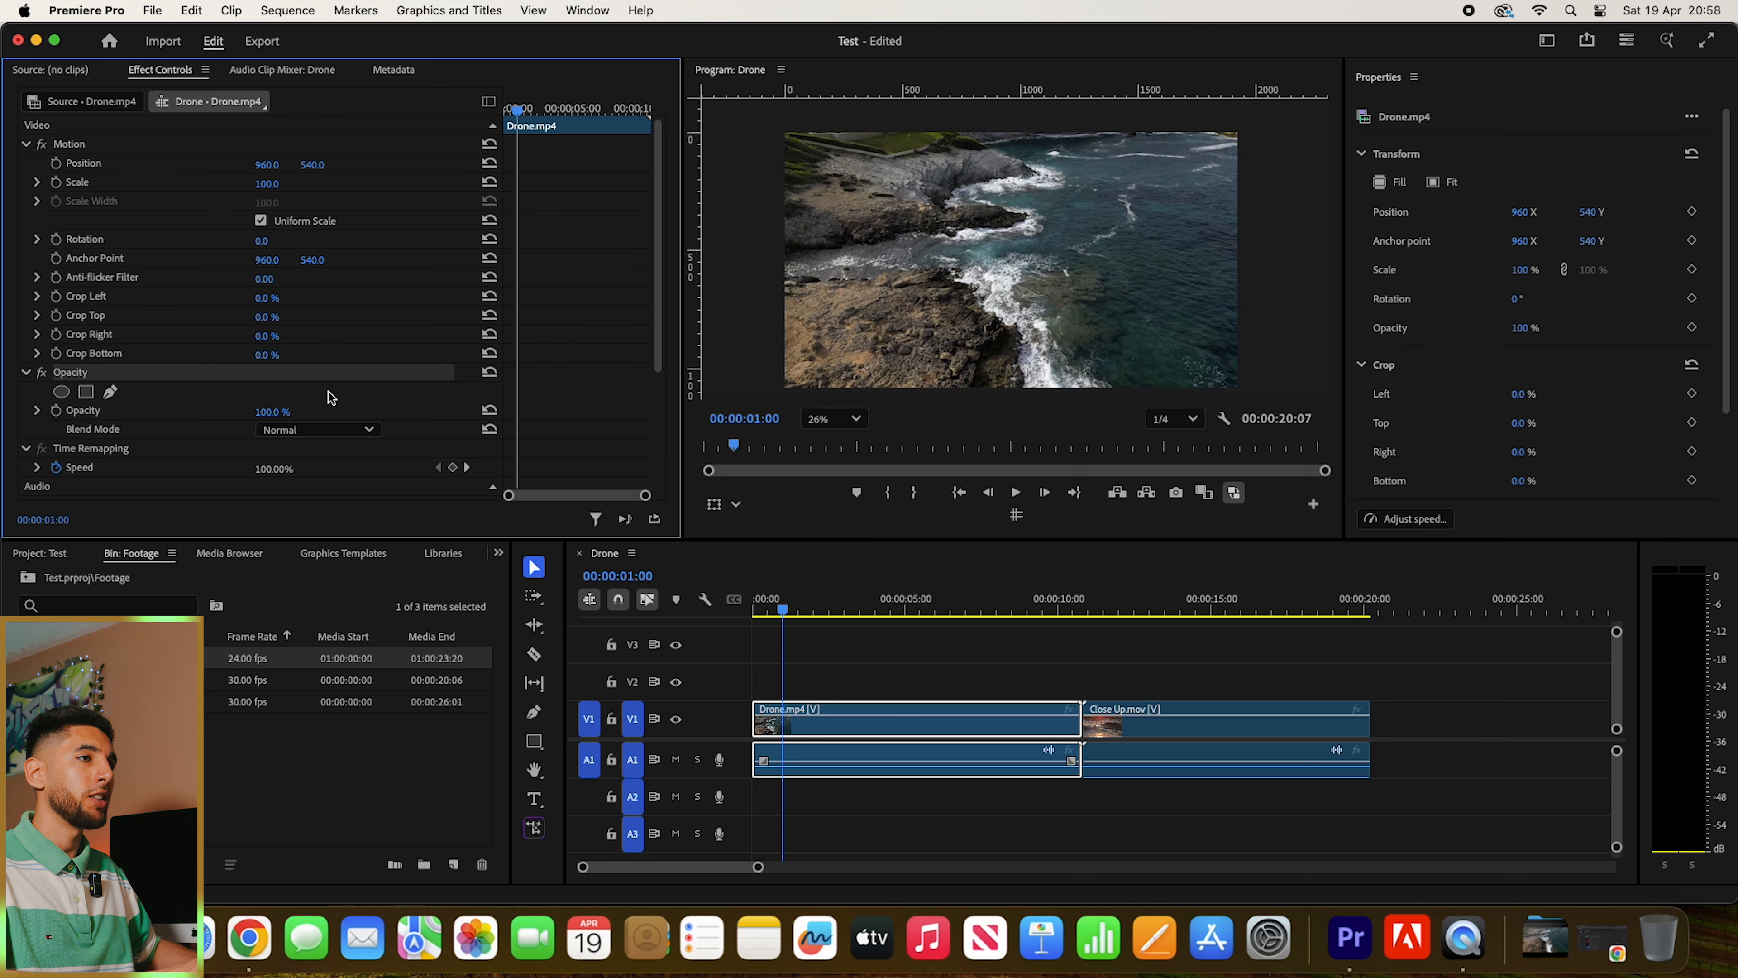
pyautogui.click(274, 410)
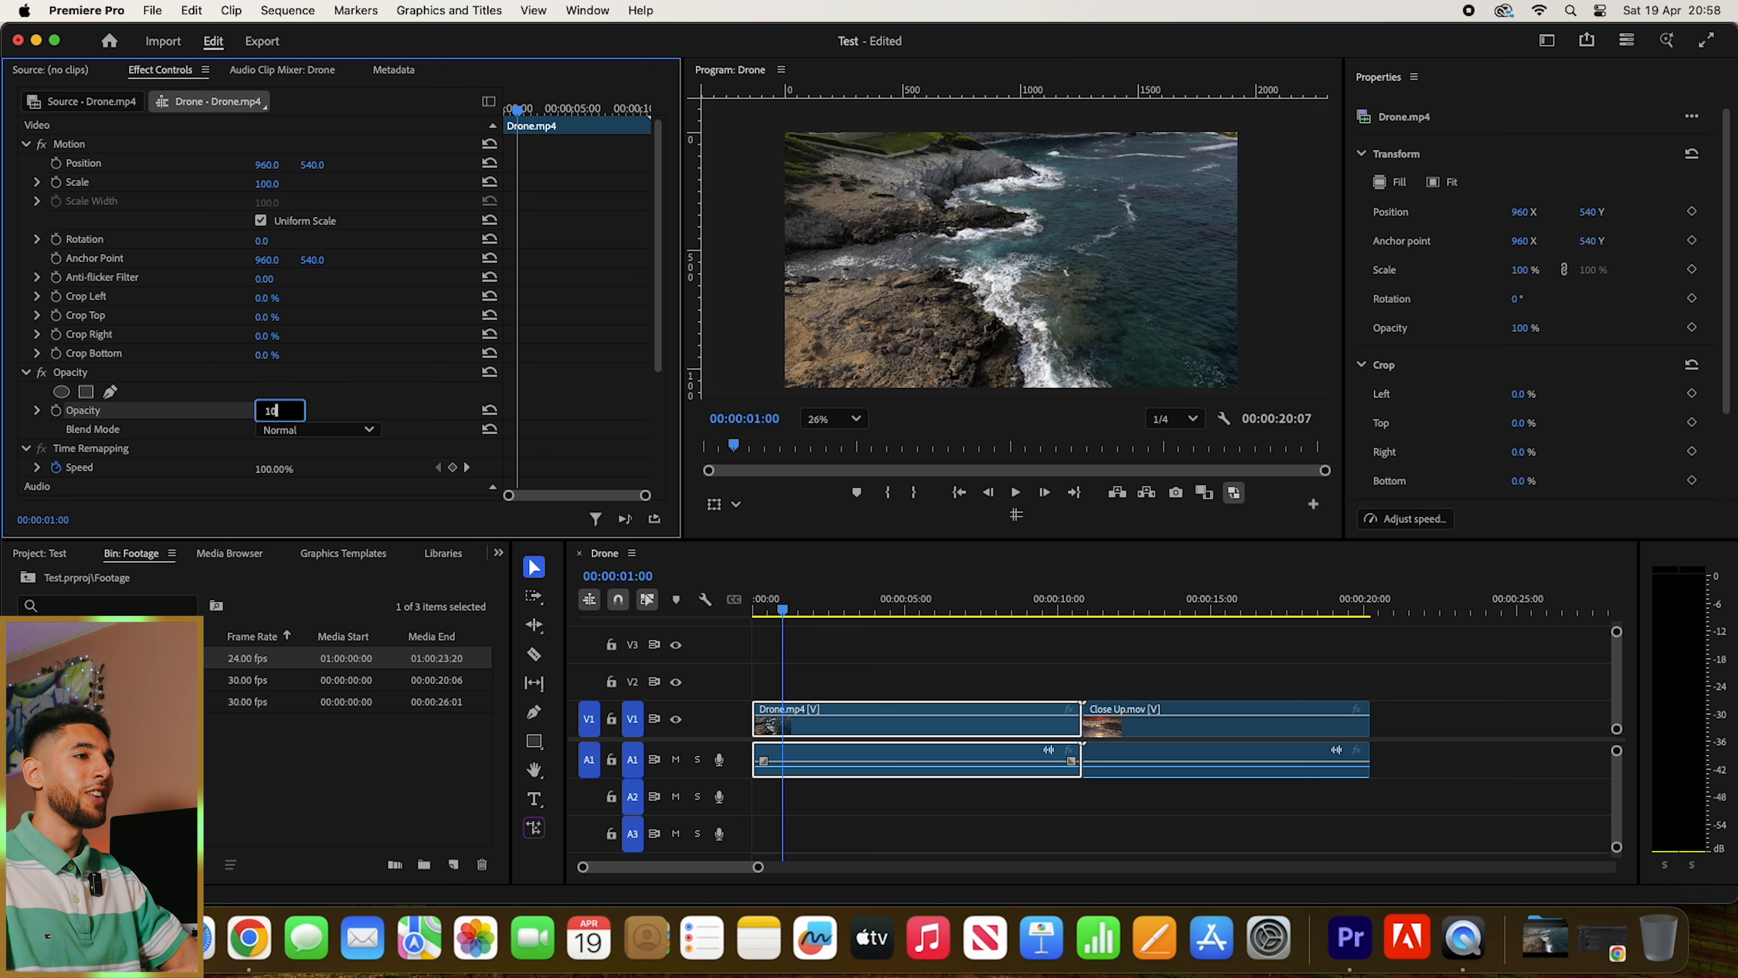
pyautogui.write('10')
pyautogui.press('Return')
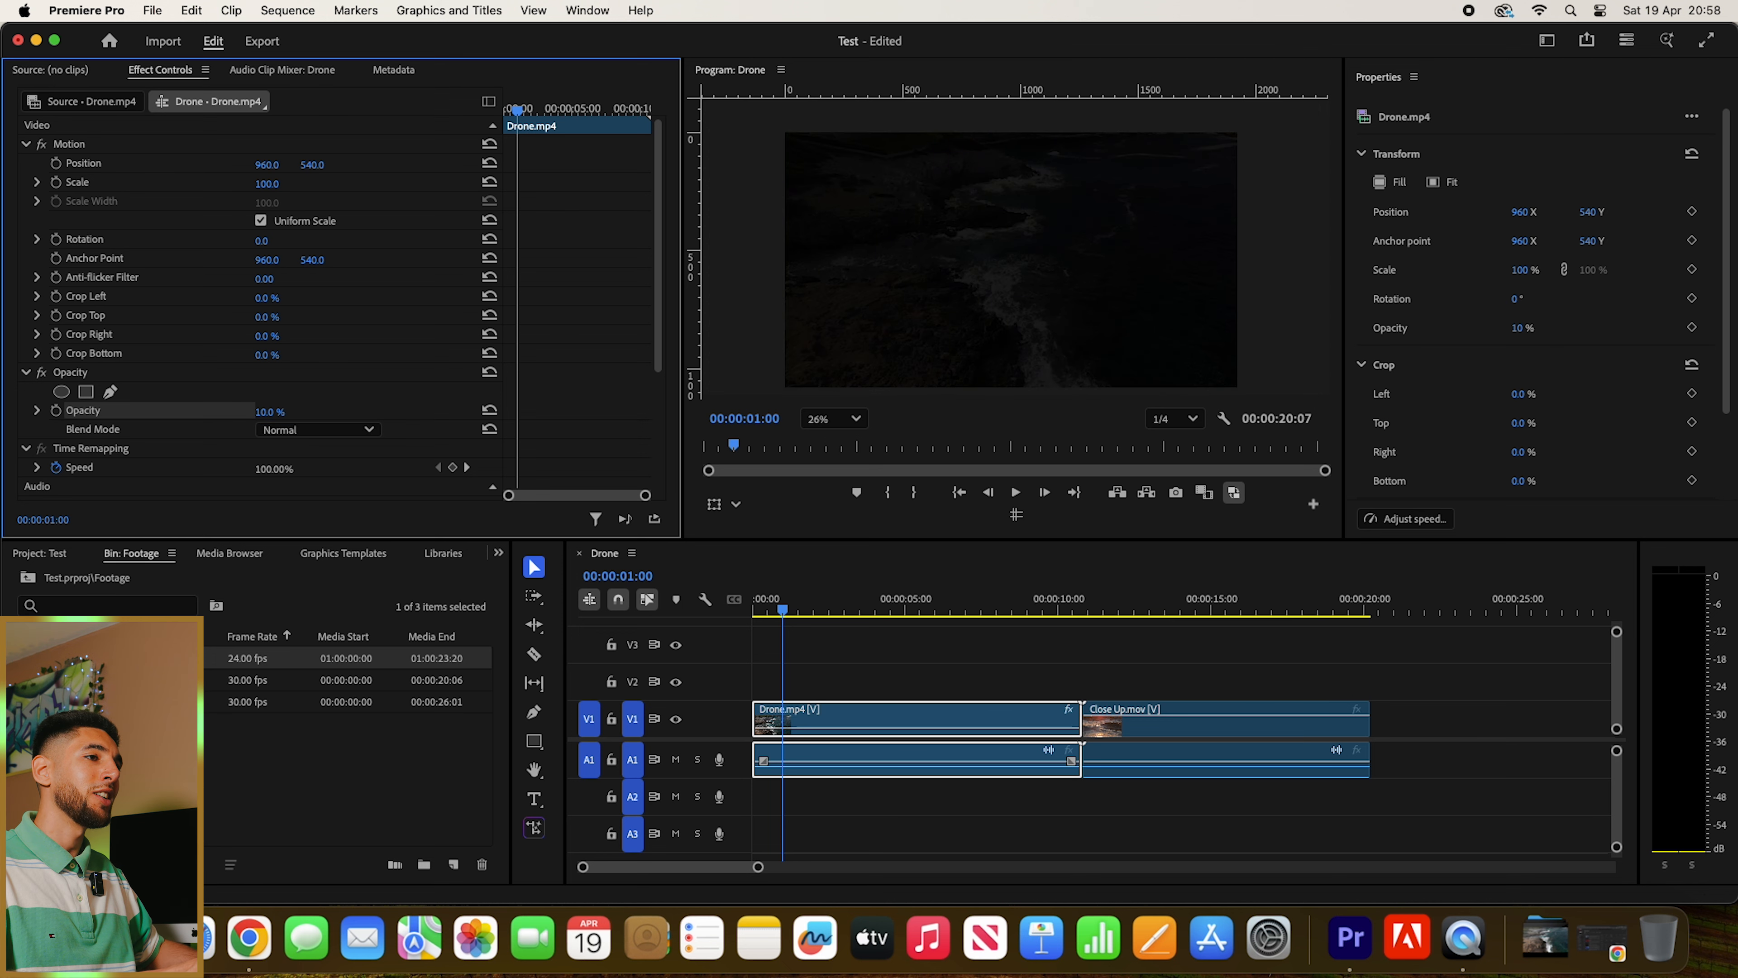
pyautogui.click(273, 411)
pyautogui.write('100')
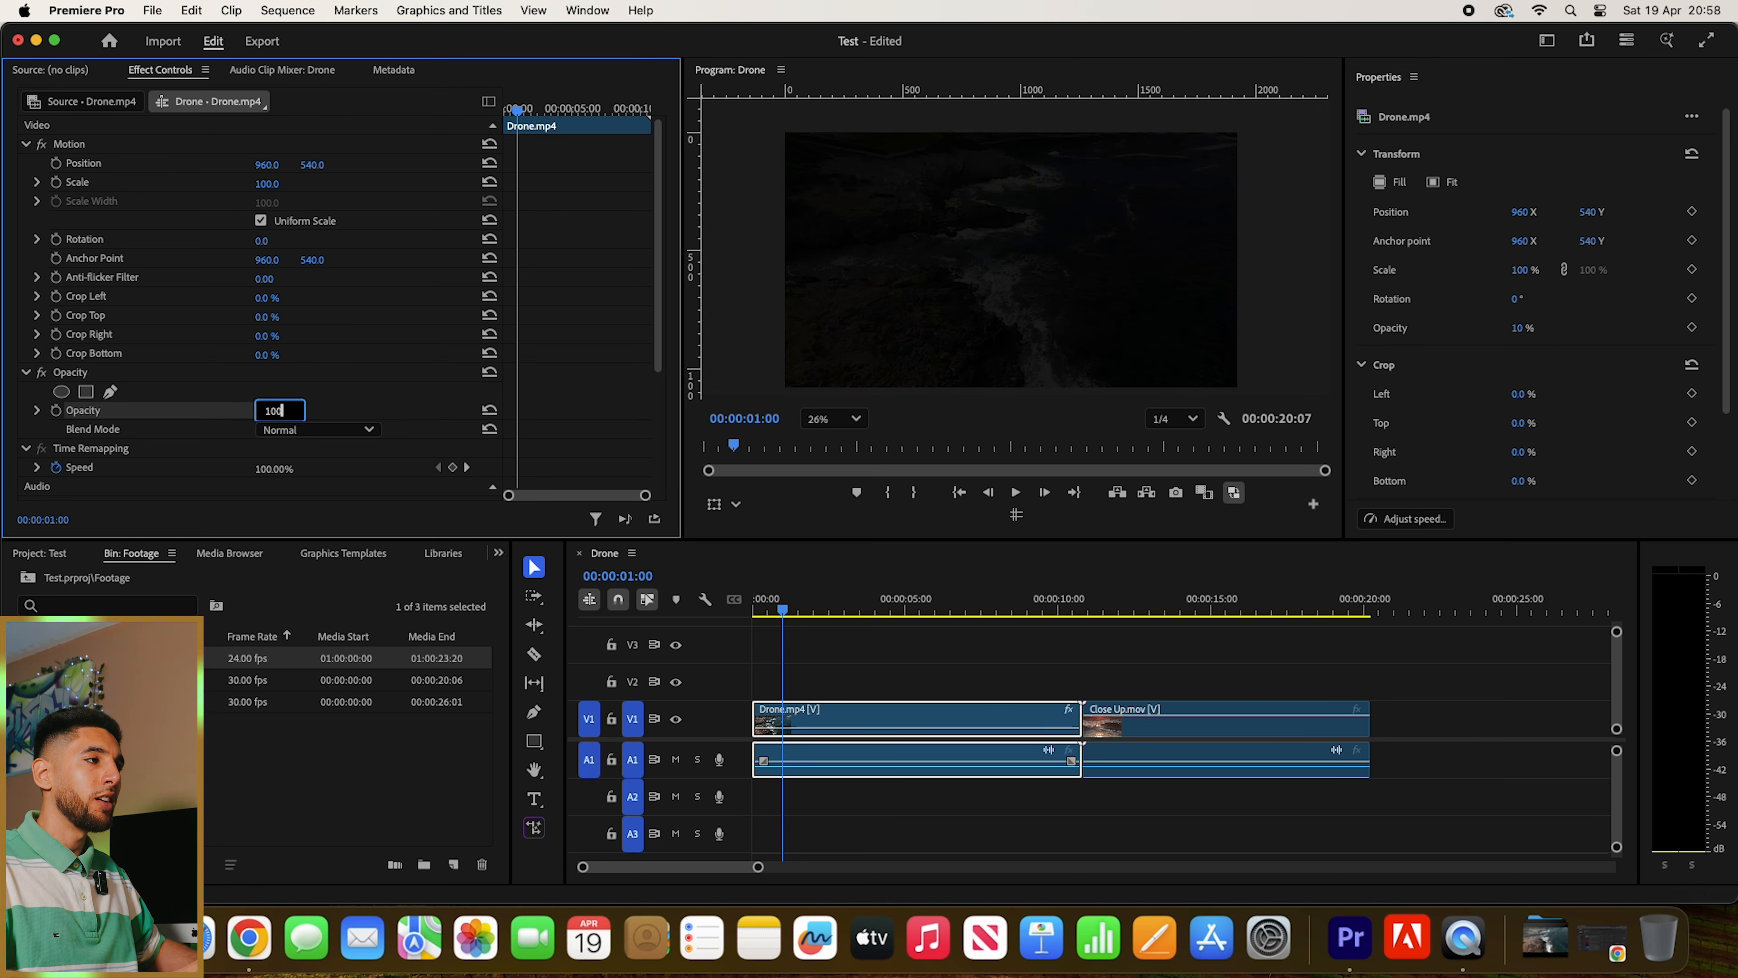
pyautogui.press('Return')
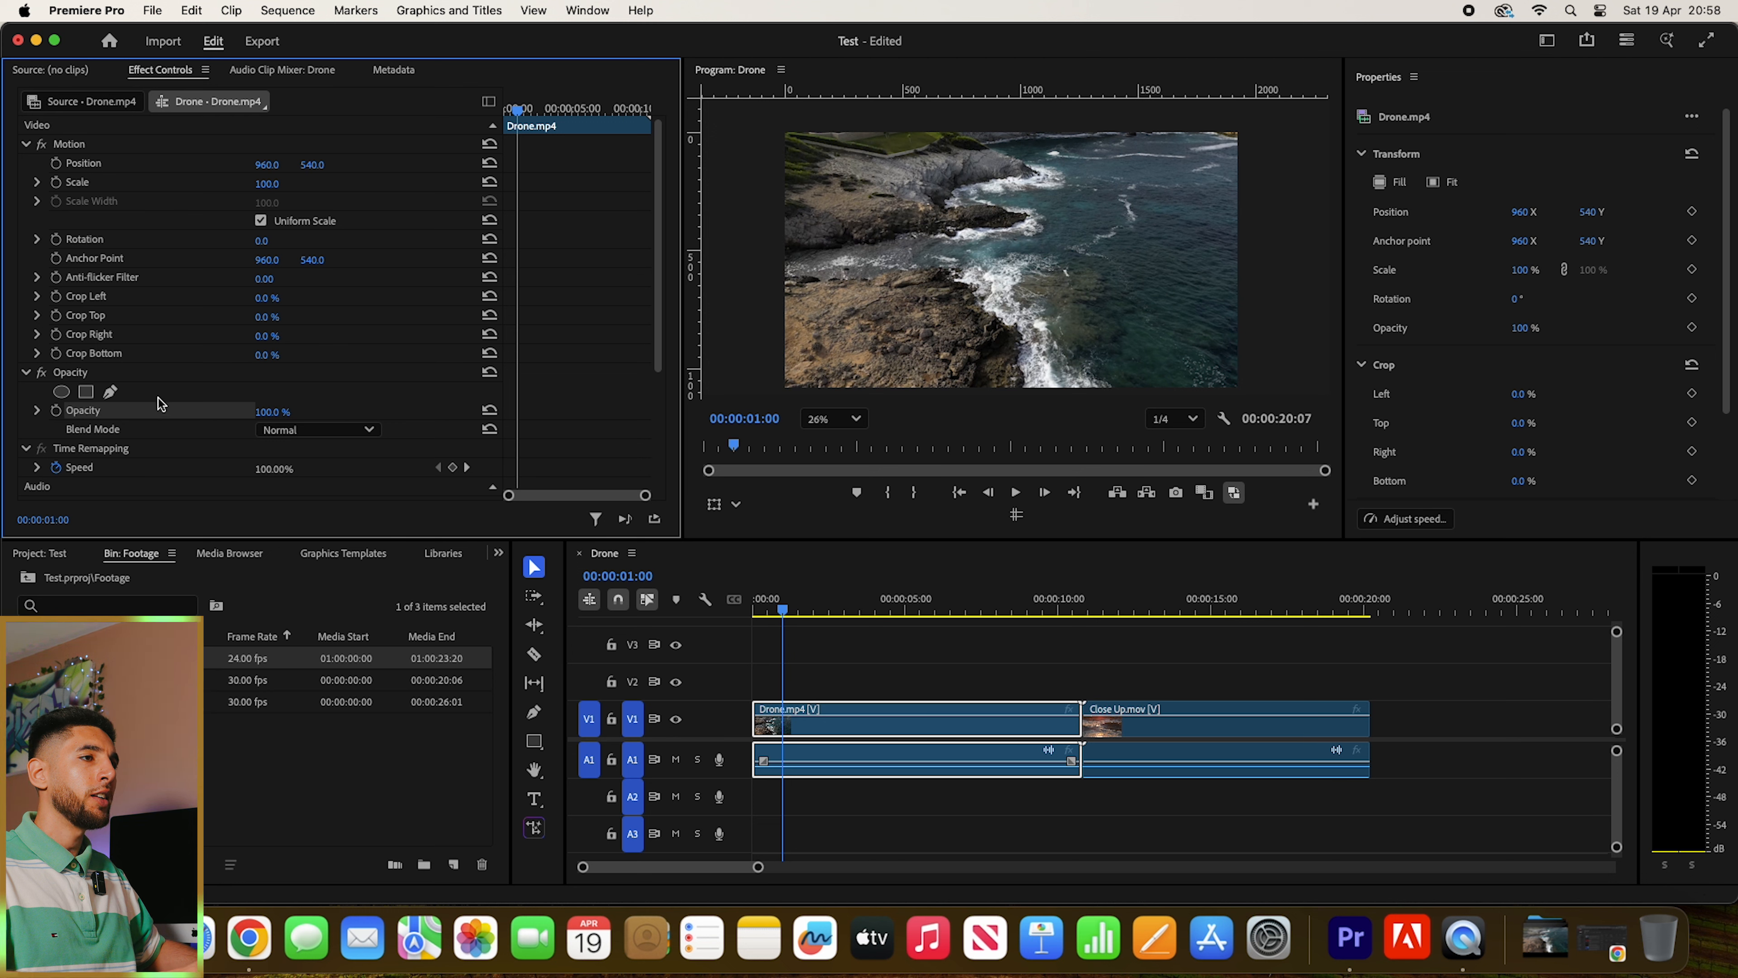
# - Keyframe the Drone.mp4 clip's opacity at 100% at 00:00:01:00 and 0% at 00:00:00:00 for a fade-in
pyautogui.click(57, 412)
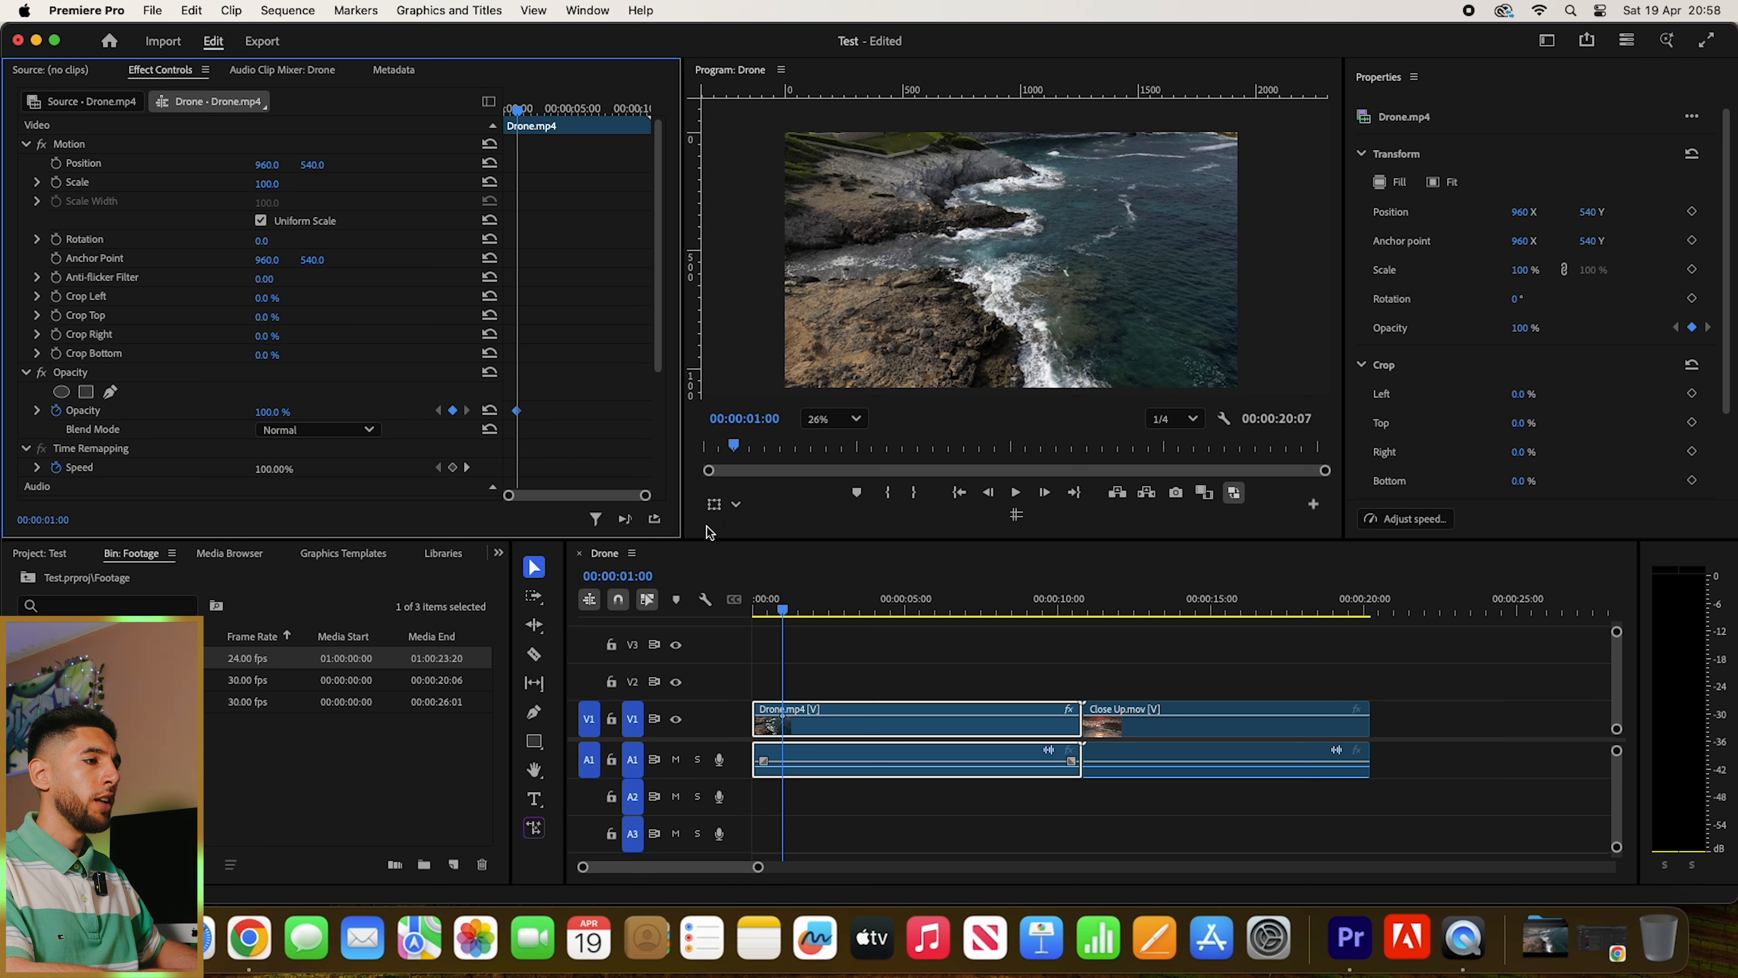
pyautogui.click(774, 608)
pyautogui.moveTo(777, 609); pyautogui.dragTo(746, 606)
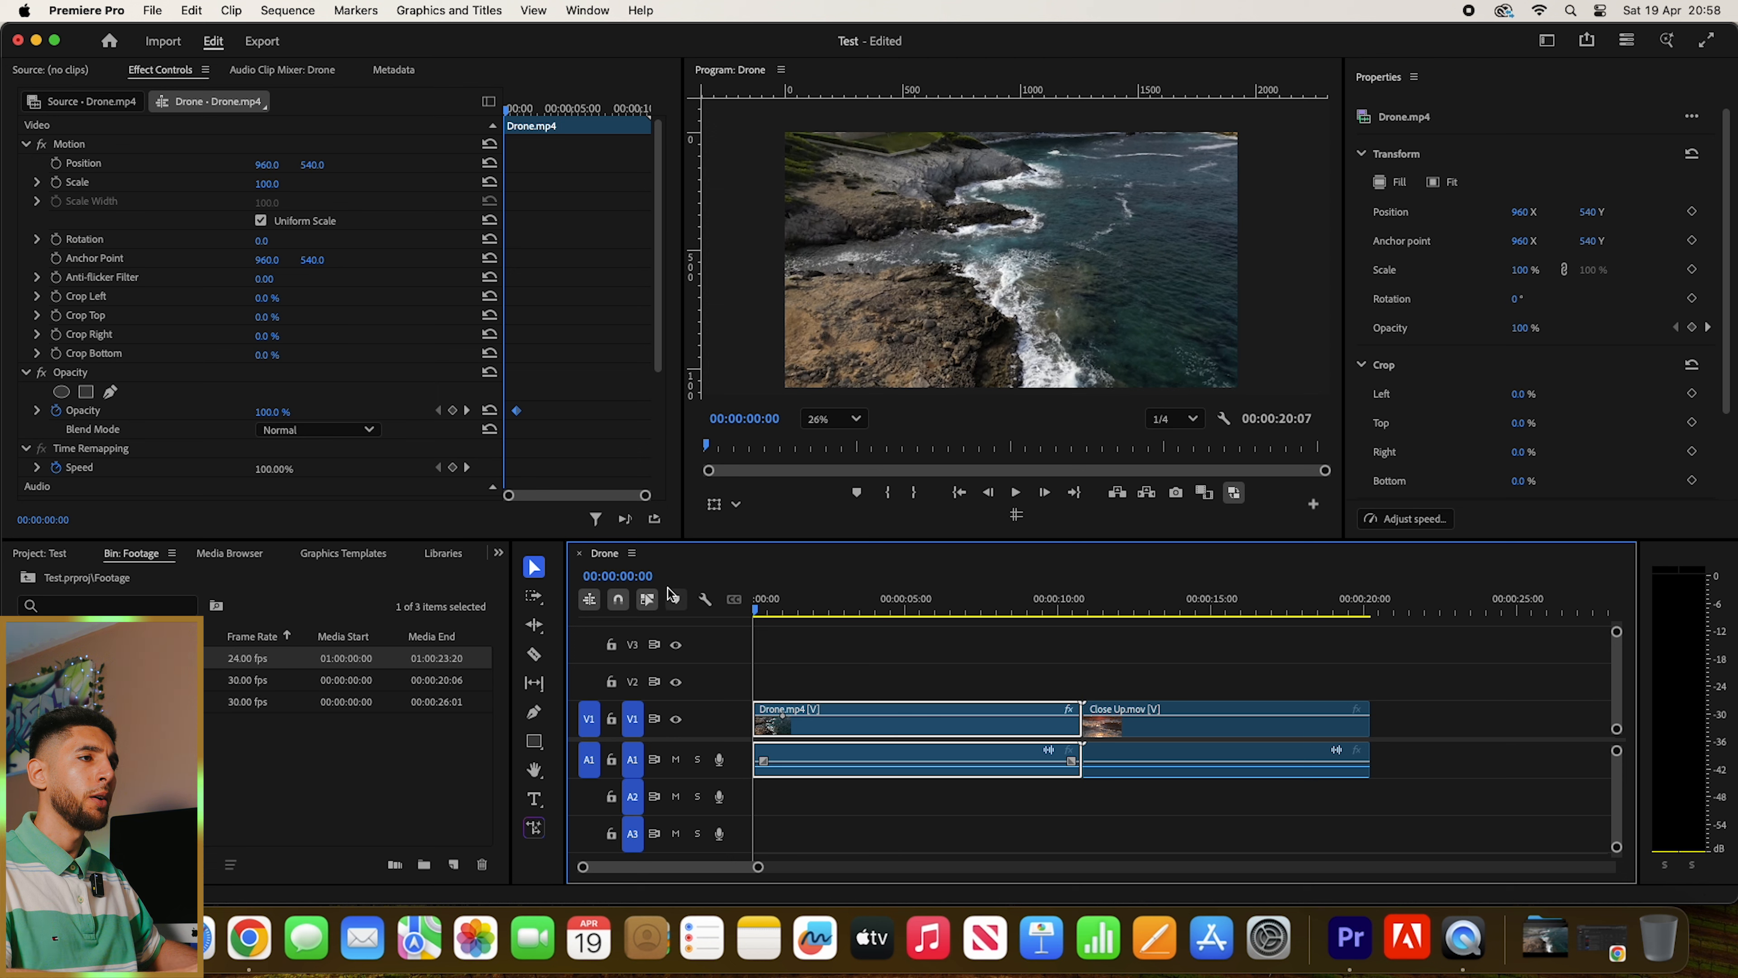
pyautogui.click(280, 409)
pyautogui.write('0')
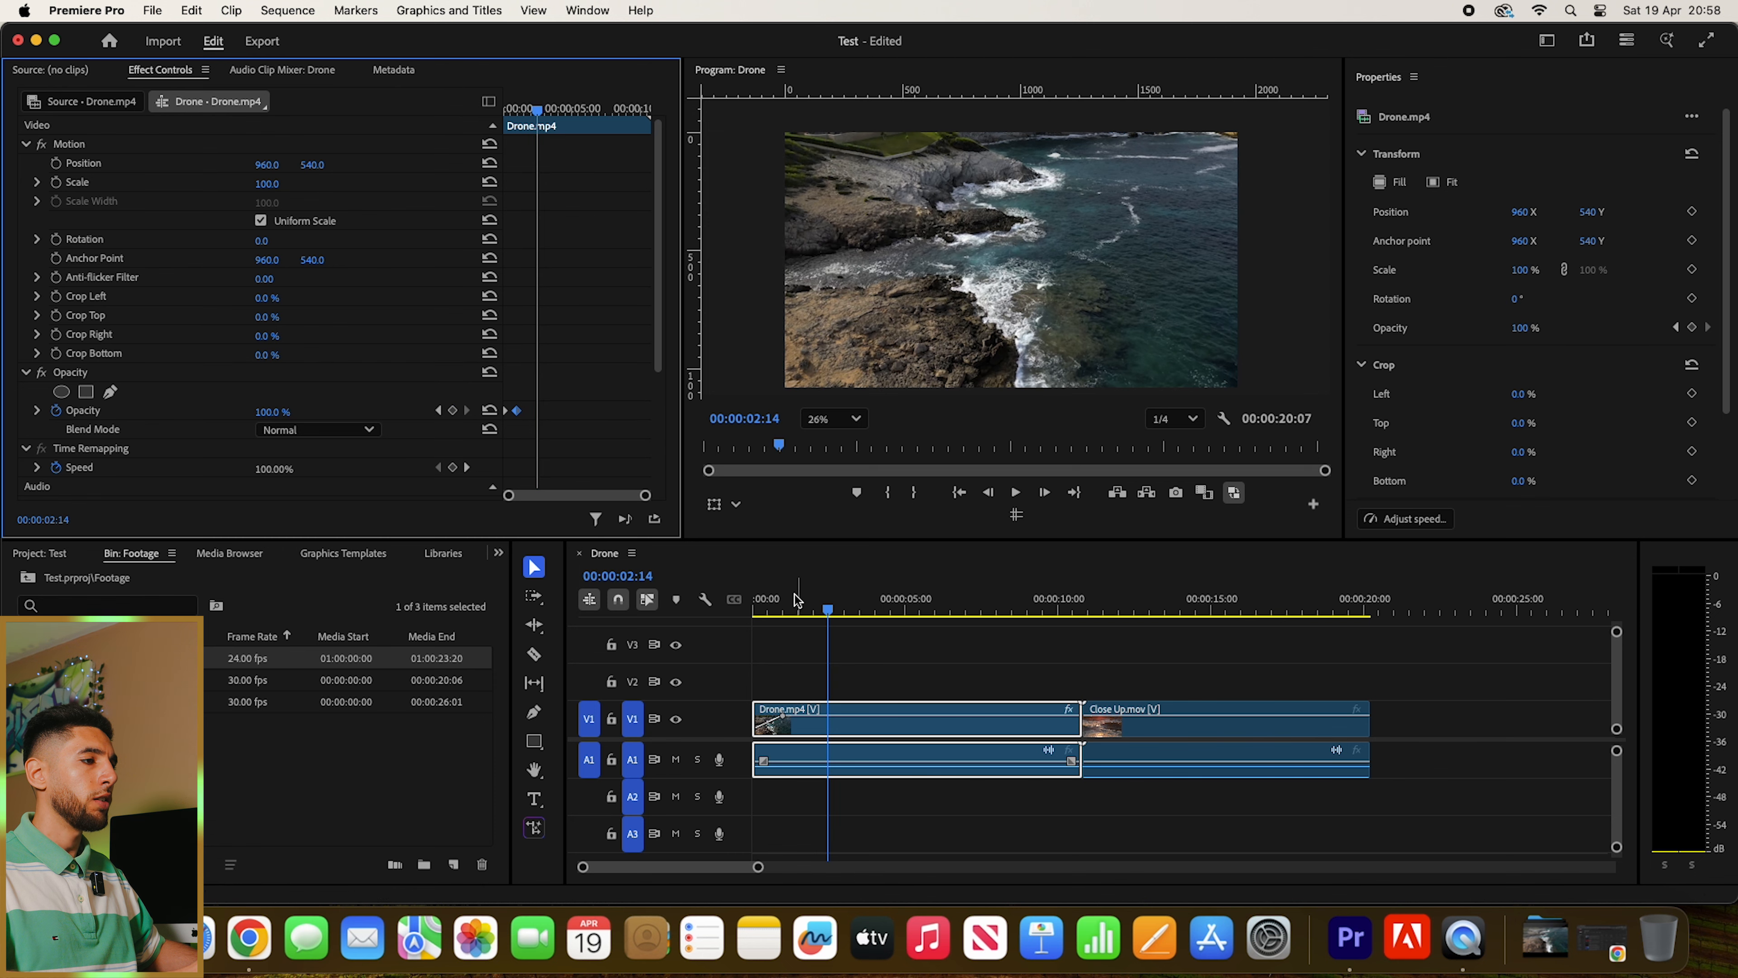
# - Play back the opening fade-in and review the cut between the Drone.mp4 and Close Up.mov clips
pyautogui.click(707, 589)
pyautogui.press('space')
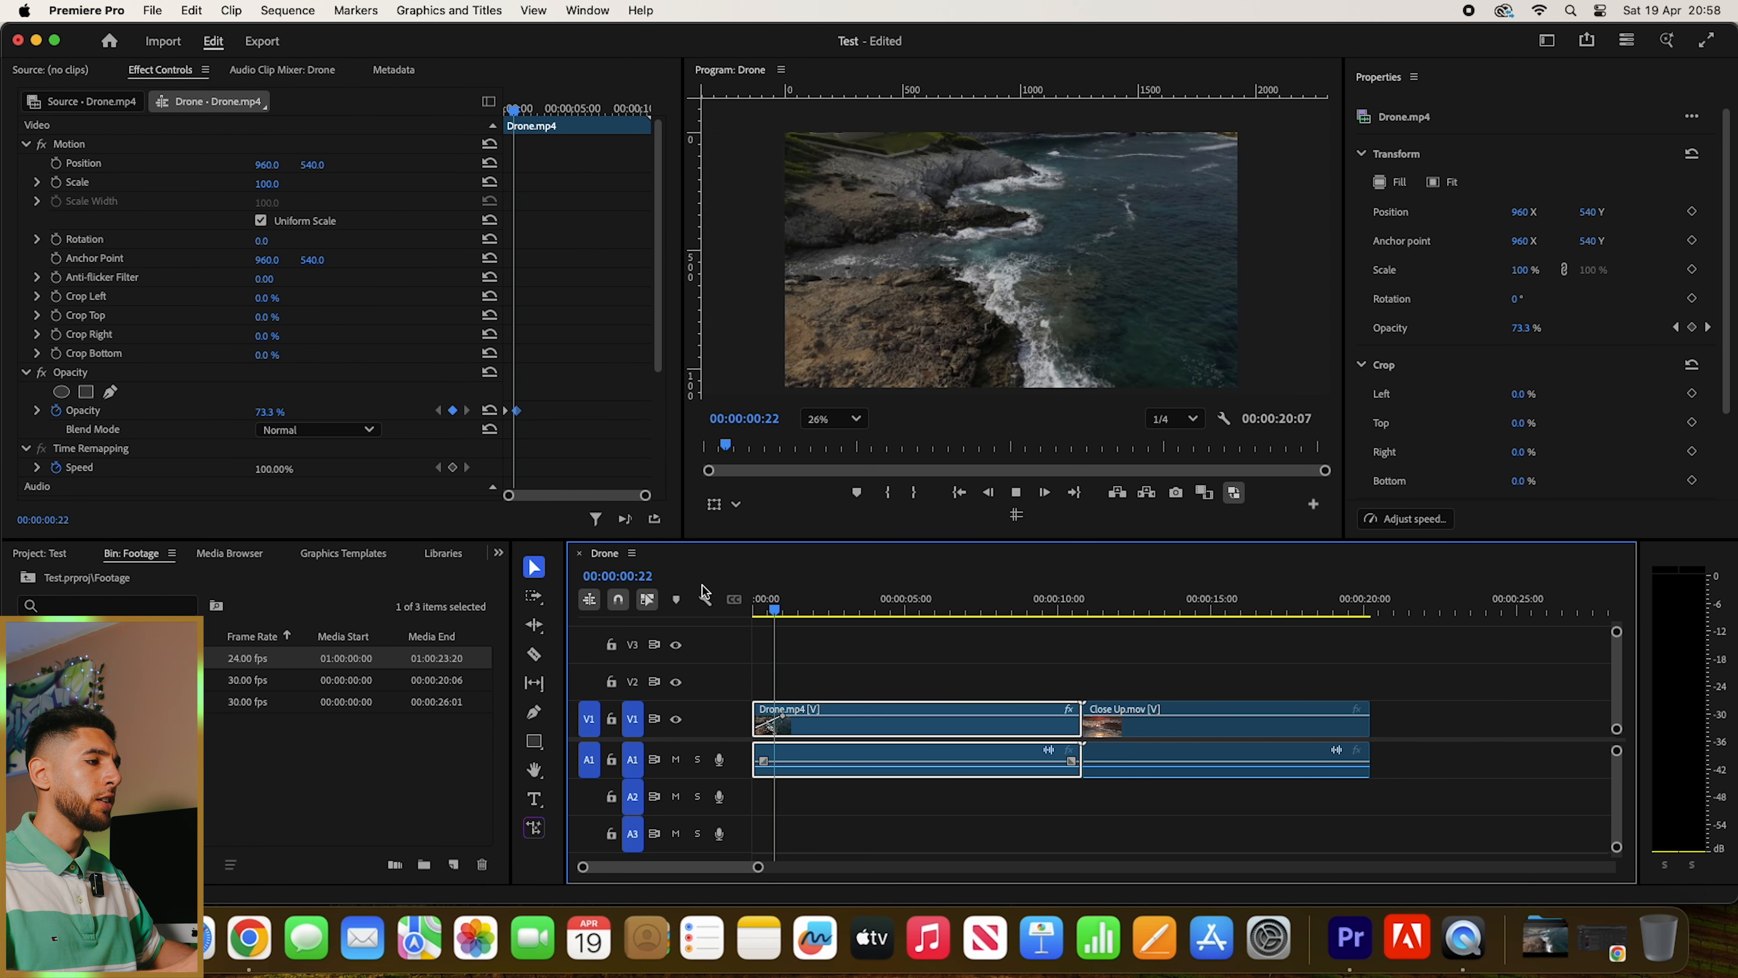
pyautogui.click(1055, 609)
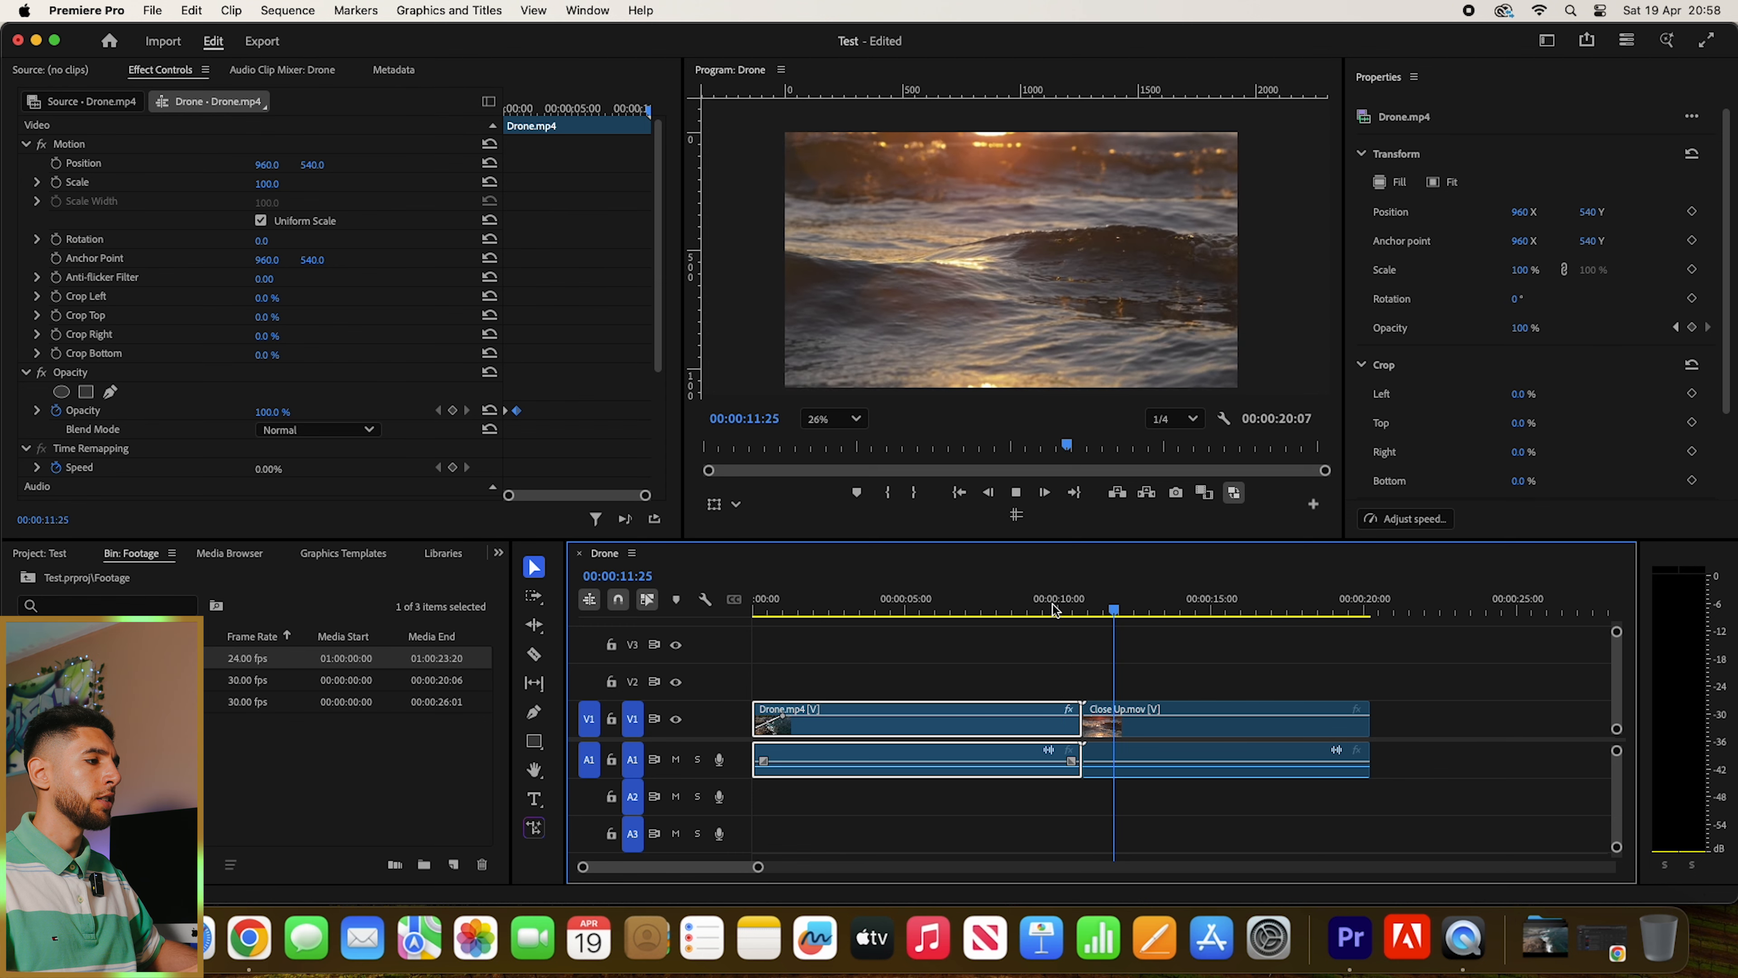
pyautogui.click(1055, 600)
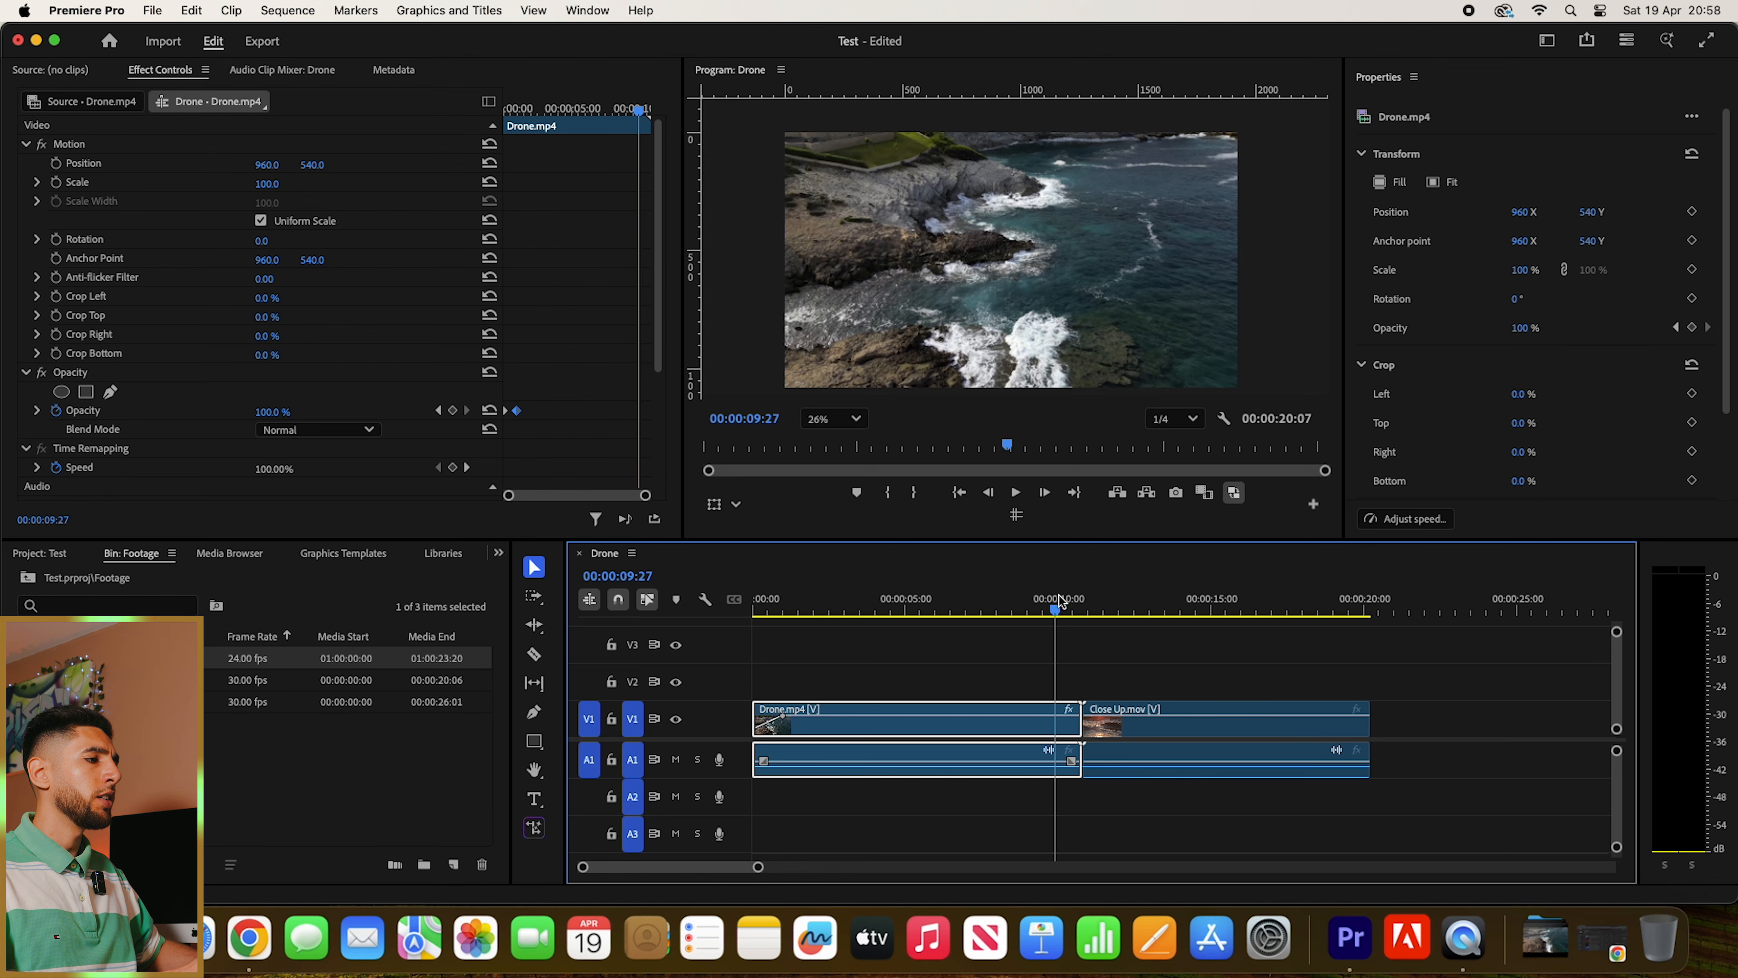
pyautogui.click(1137, 611)
pyautogui.moveTo(1146, 618); pyautogui.dragTo(1040, 616)
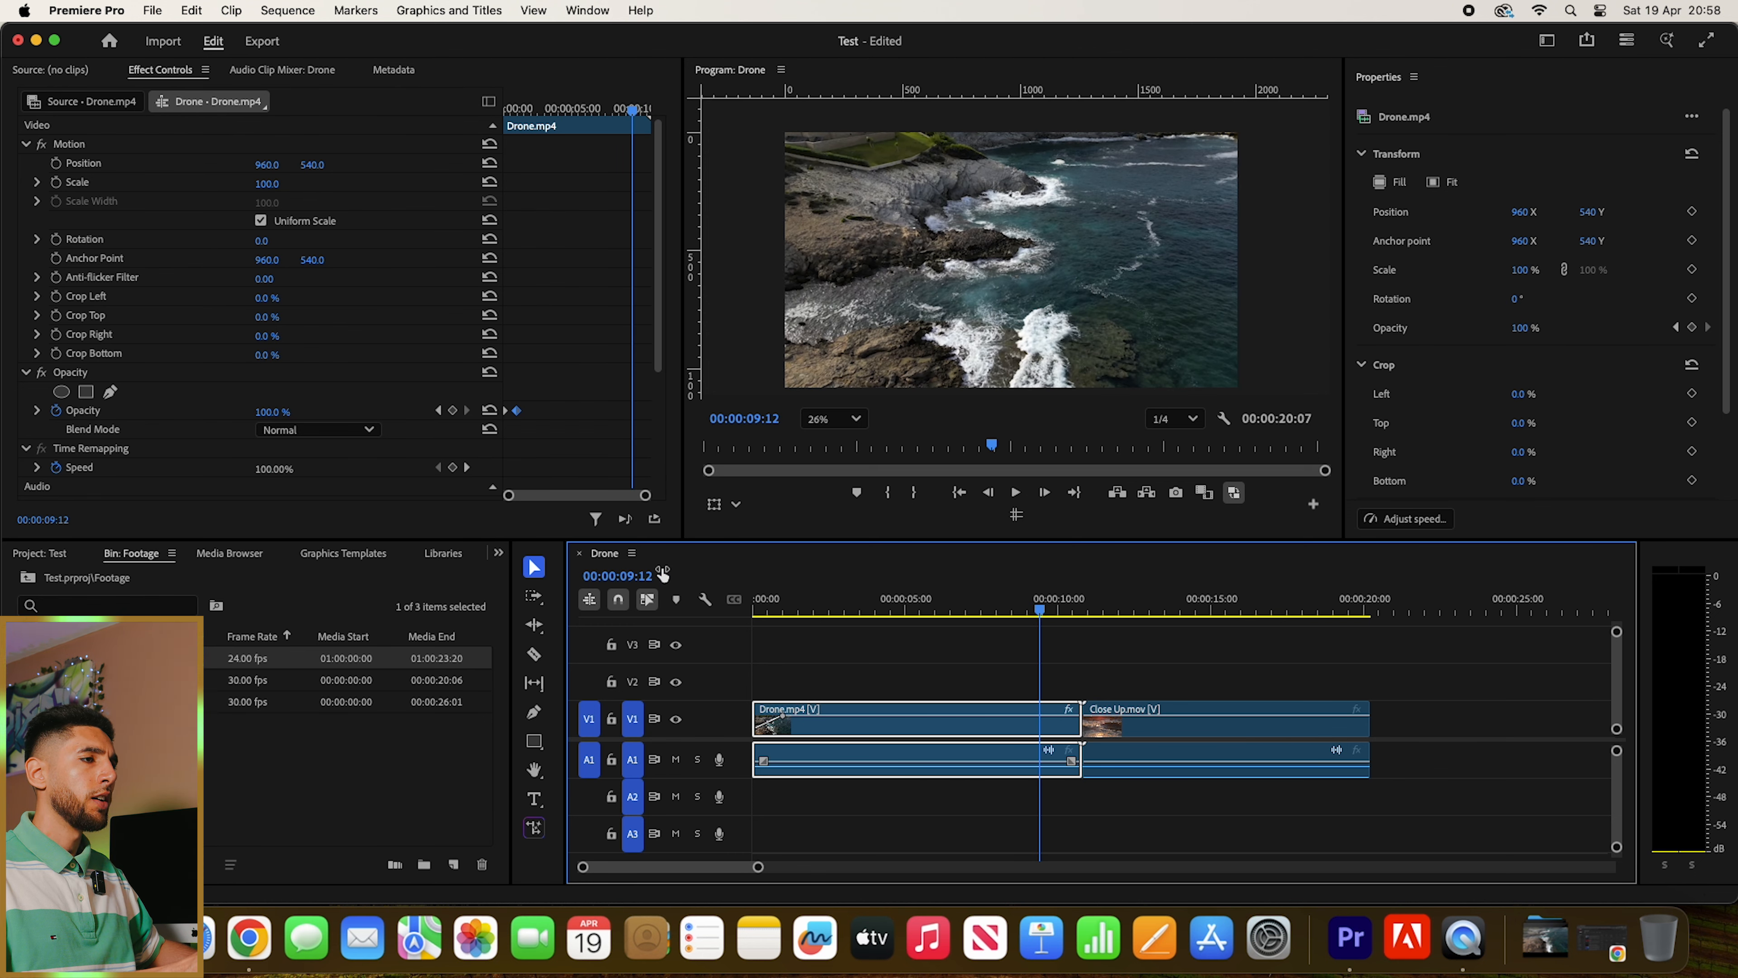
# - Search the effects for "cross dis" and apply Cross Dissolve at the cut between the Drone.mp4 and Close Up.mov clips
pyautogui.click(498, 553)
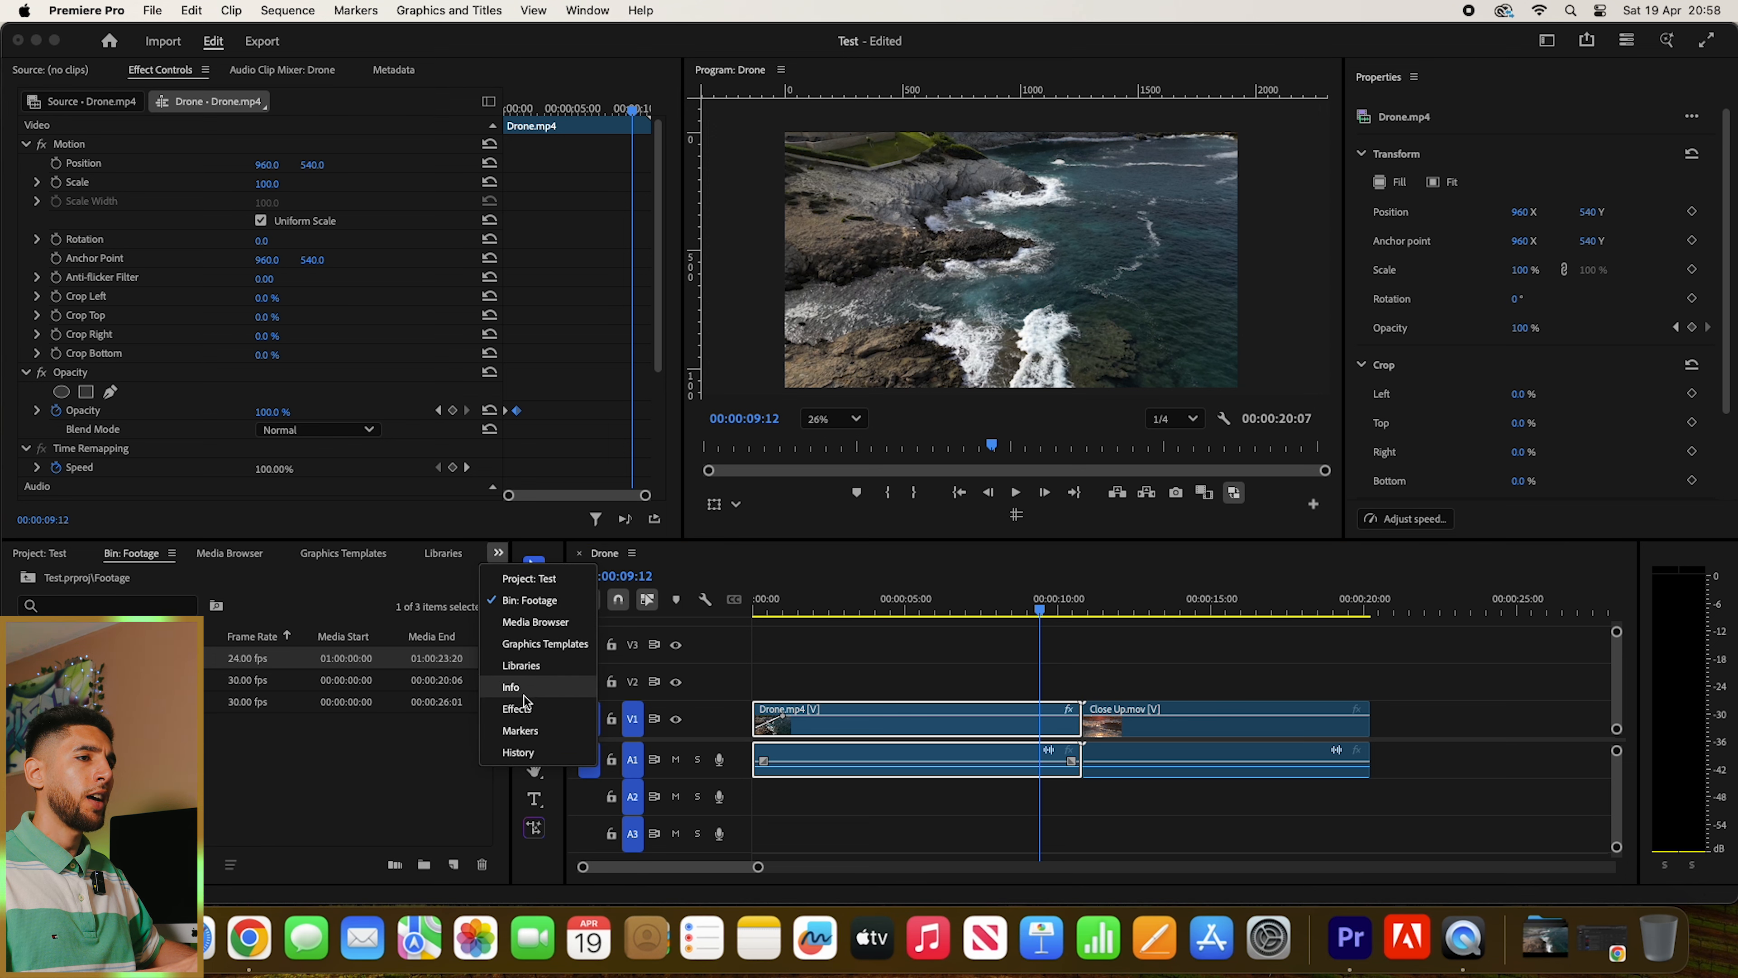
pyautogui.click(516, 709)
pyautogui.click(93, 582)
pyautogui.write('cros')
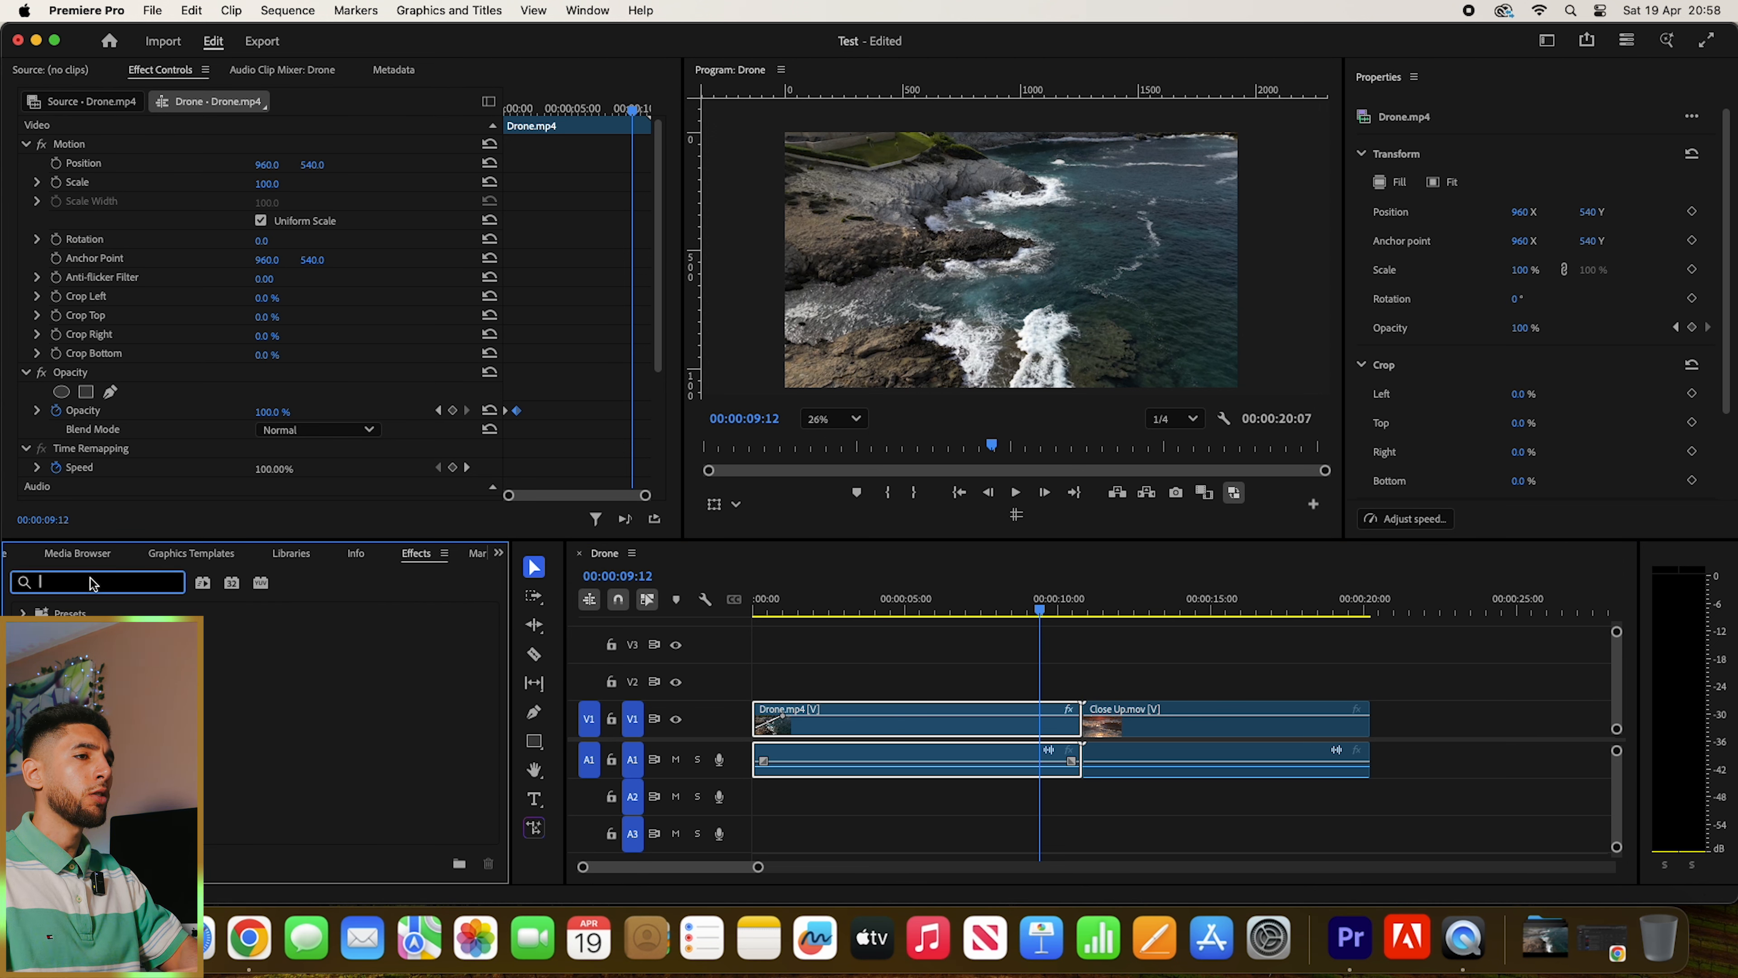
pyautogui.write('s dis')
pyautogui.moveTo(137, 765); pyautogui.dragTo(1082, 729)
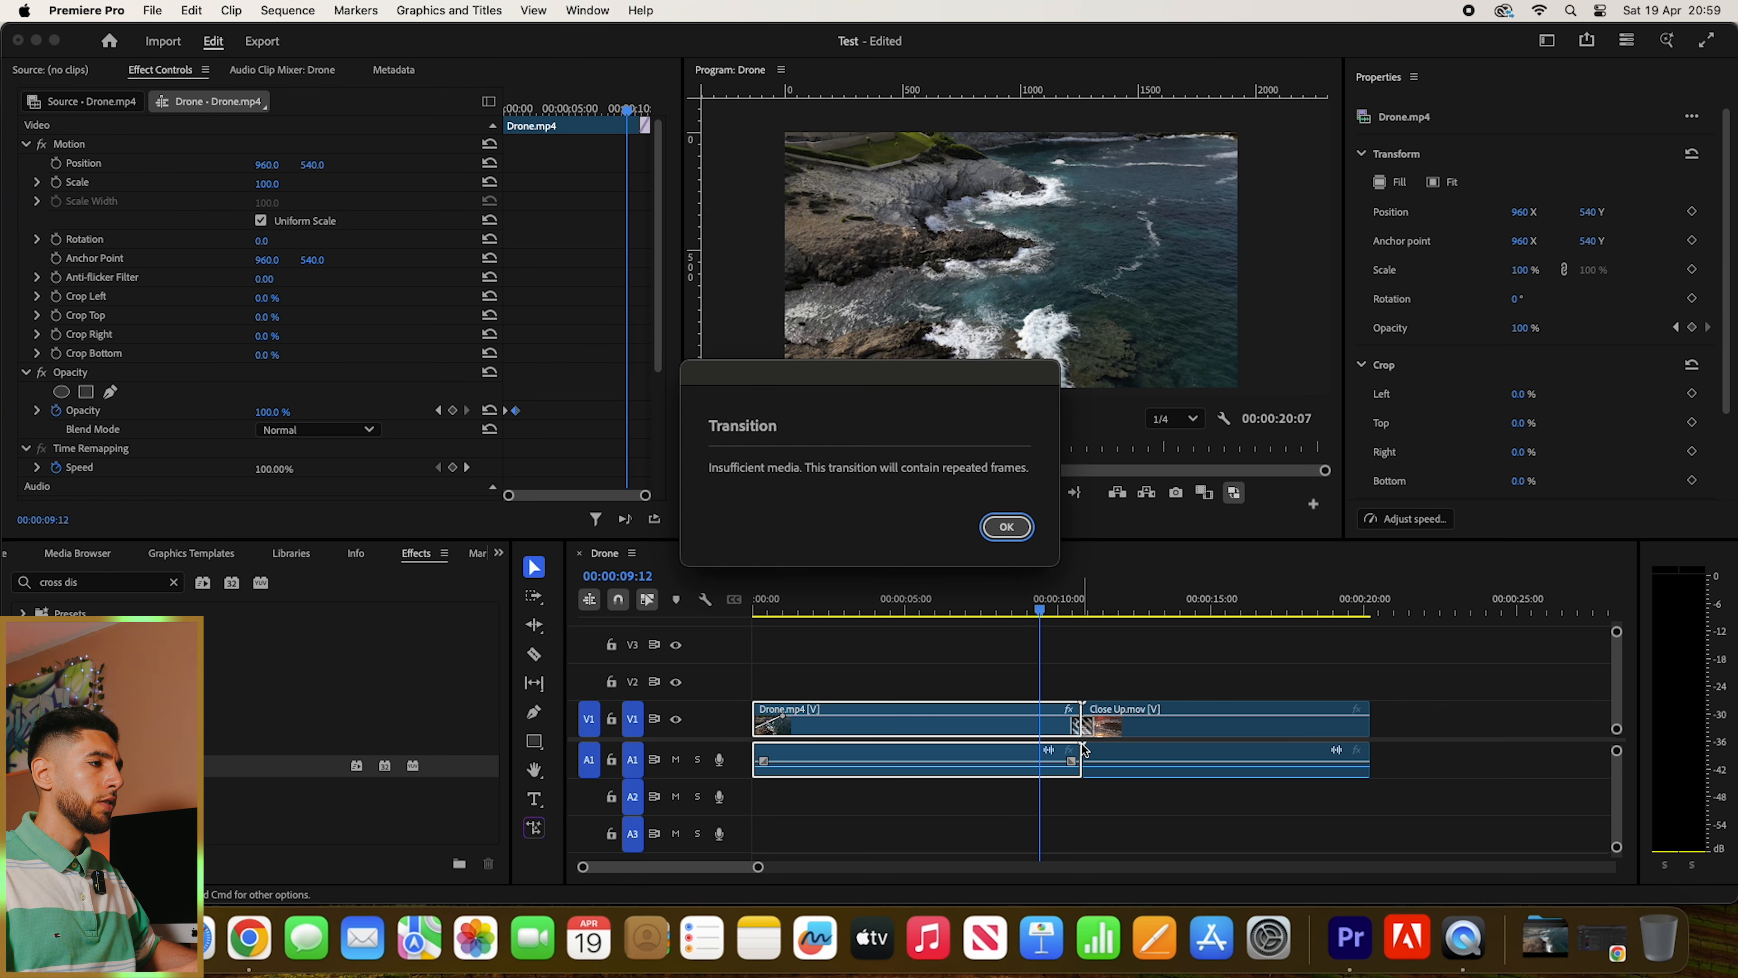
pyautogui.click(1000, 526)
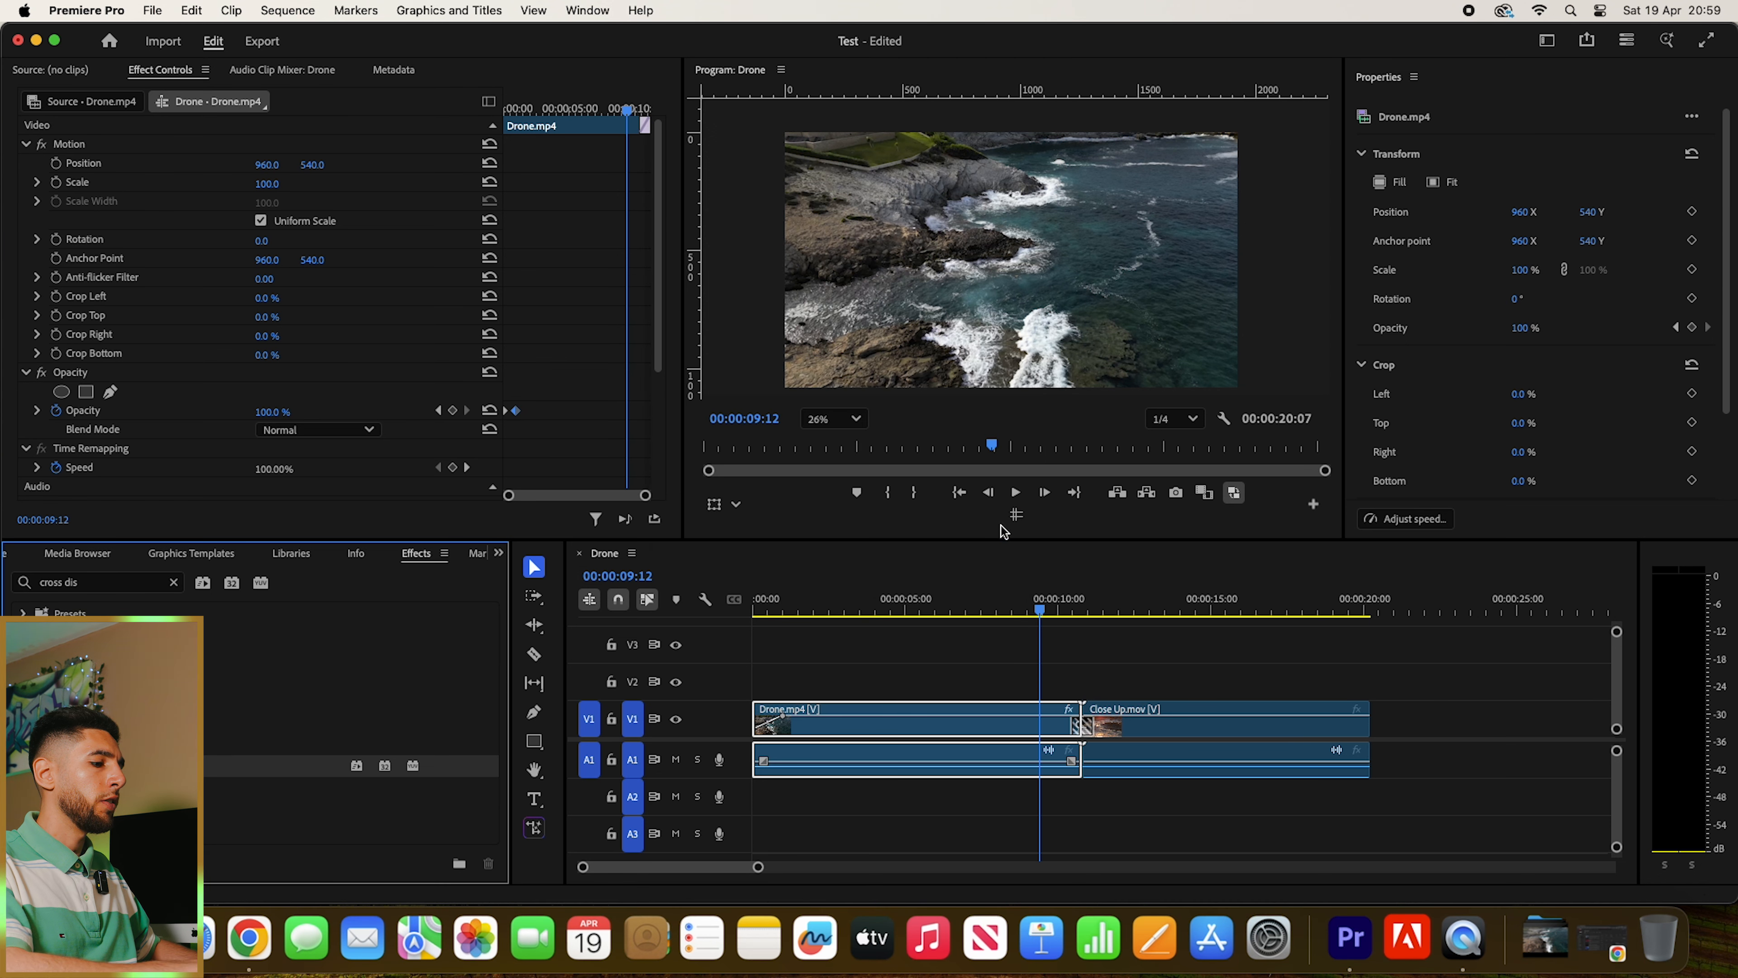
# - Play back the Cross Dissolve transition between the Drone.mp4 and Close Up.mov clips twice
pyautogui.click(1056, 603)
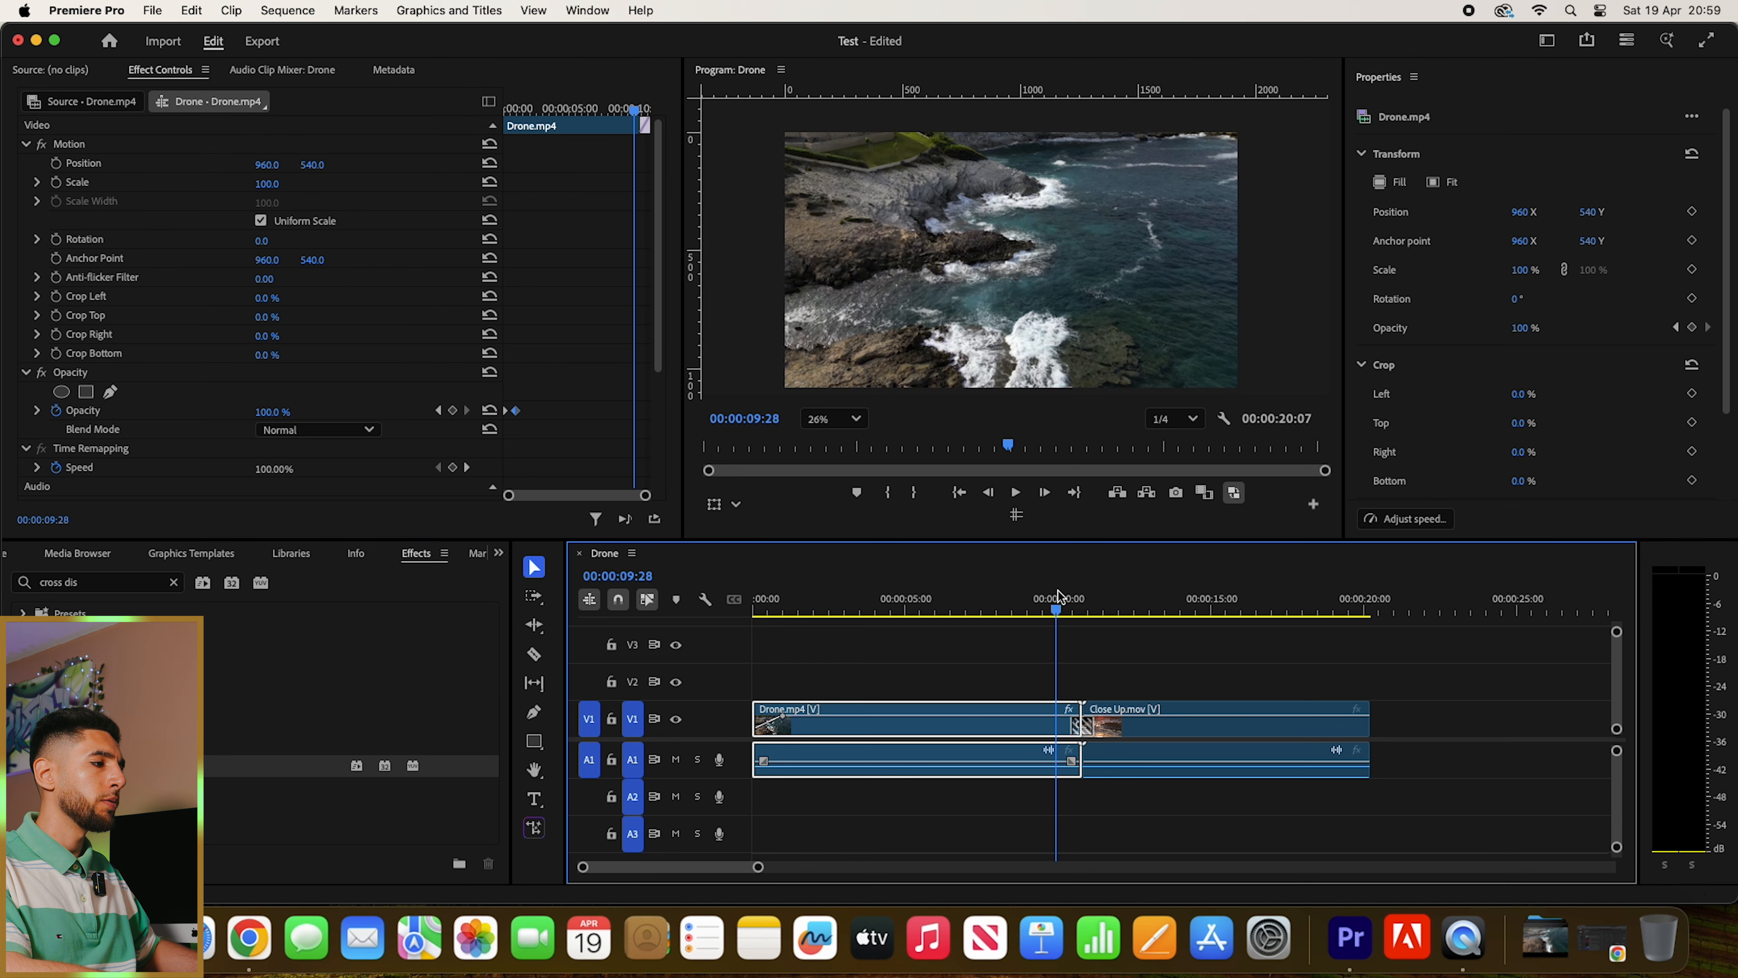
pyautogui.press('=')
pyautogui.press('=')
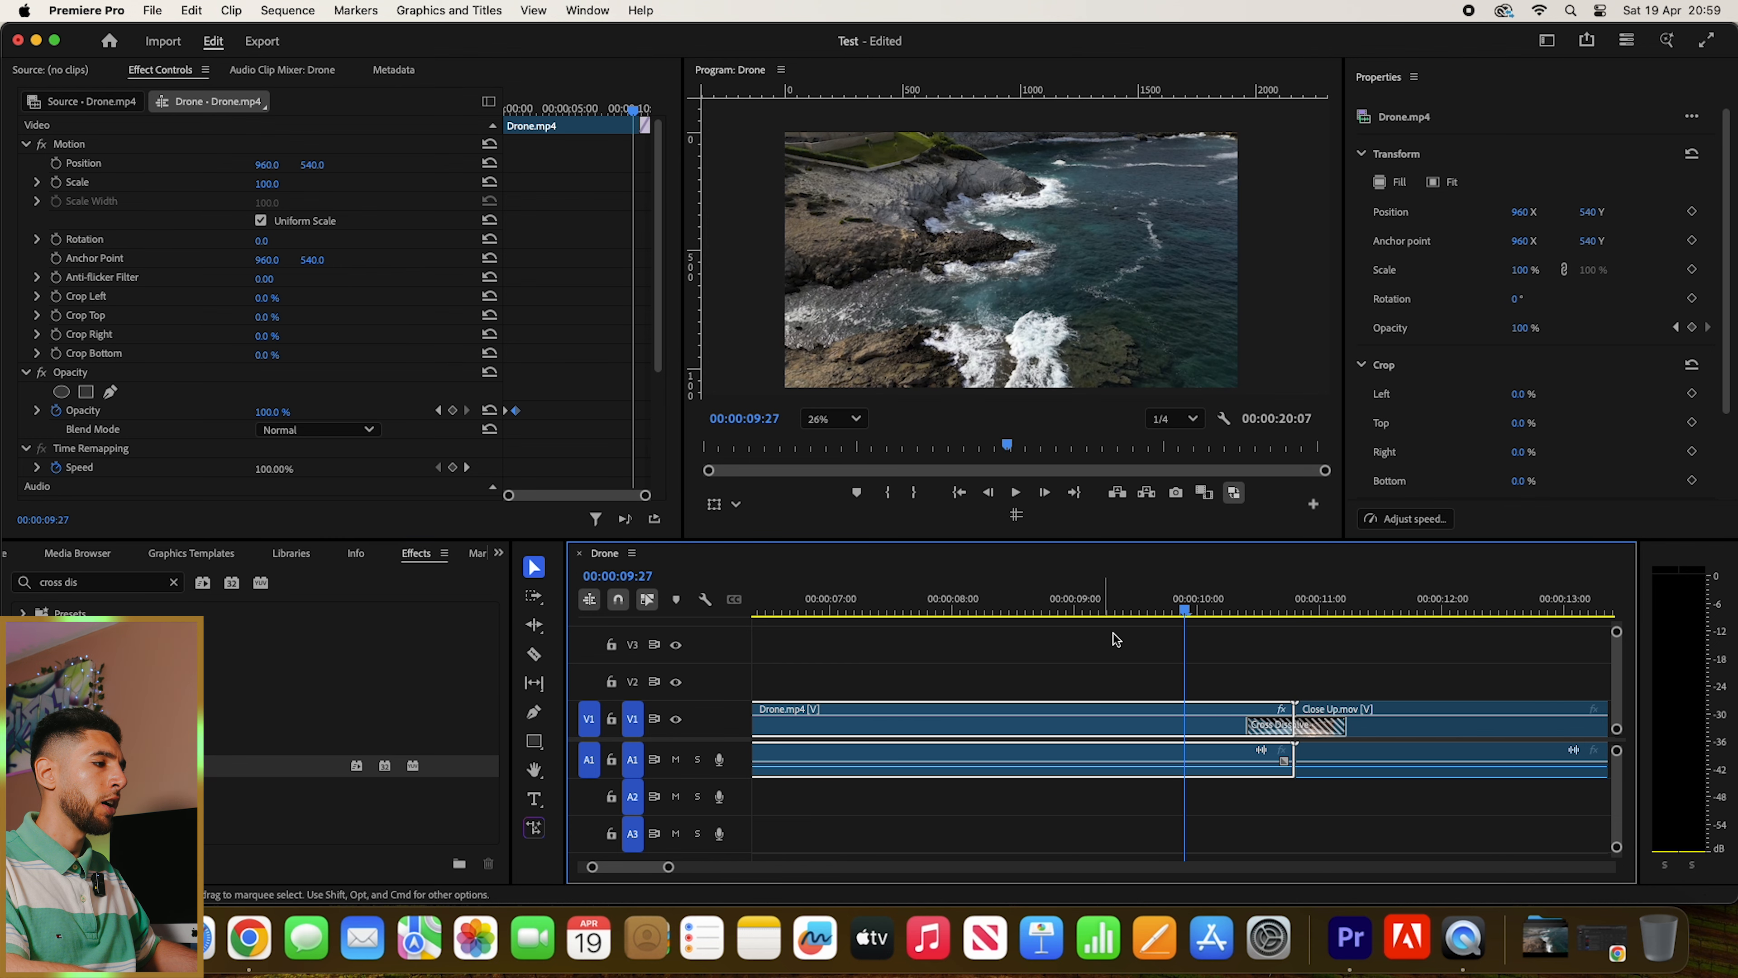
pyautogui.press('-')
pyautogui.press('-')
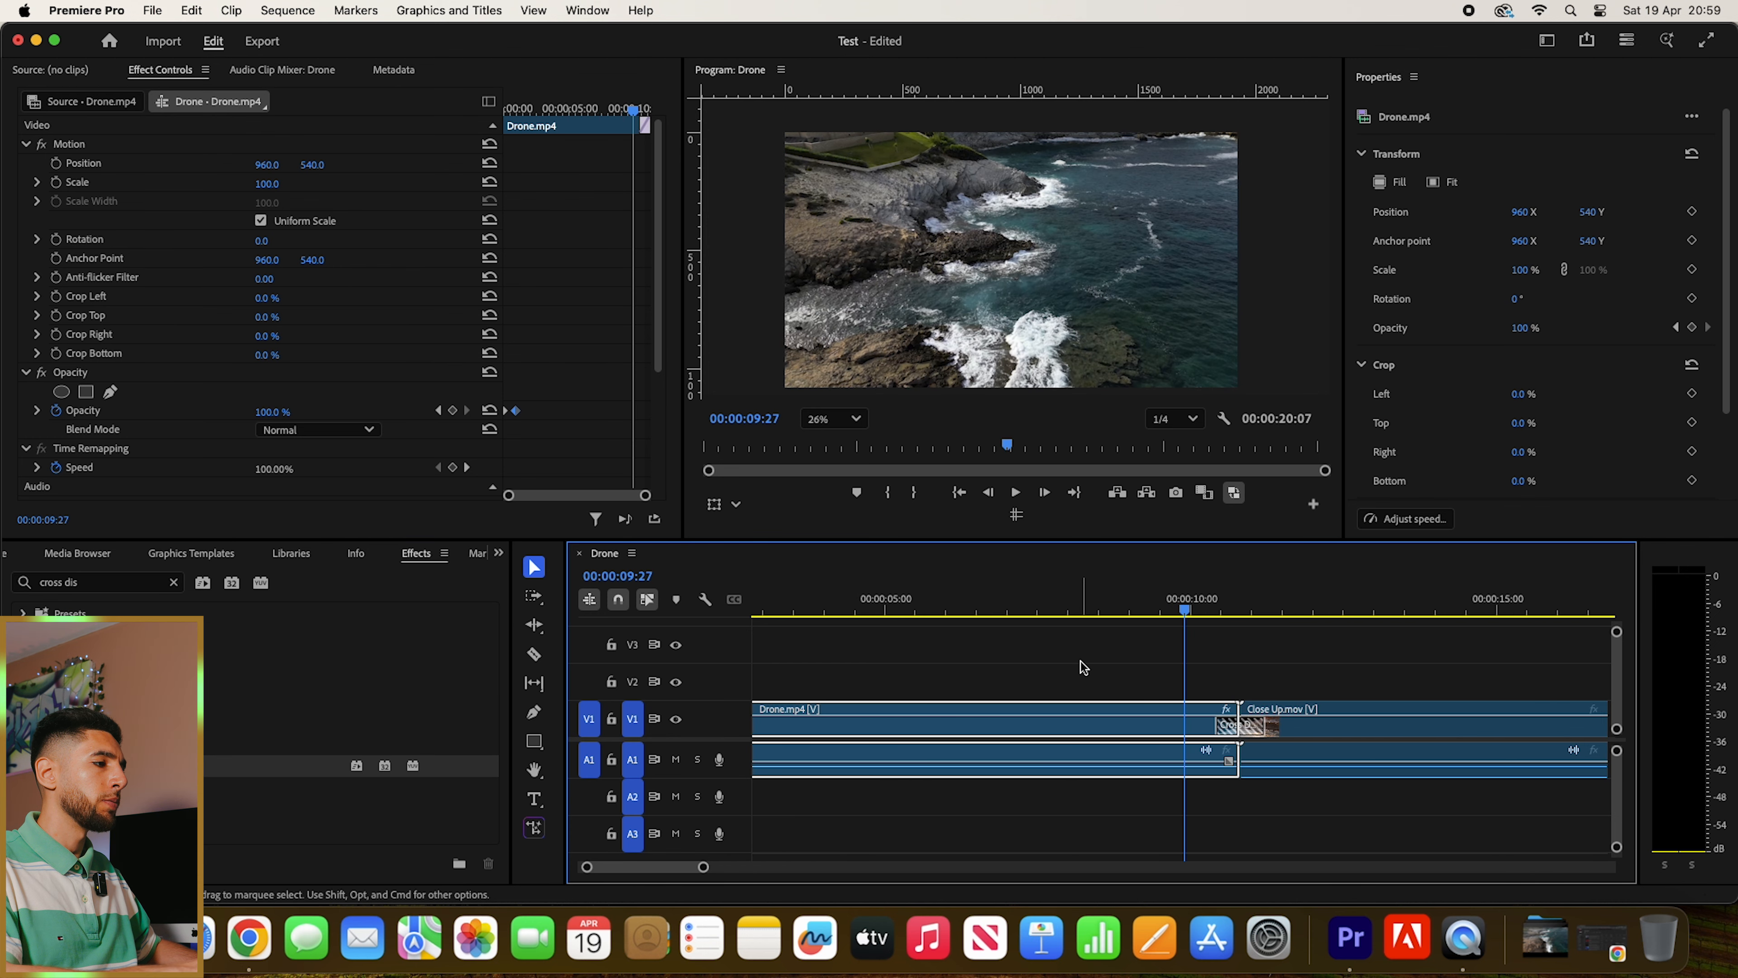
pyautogui.press('space')
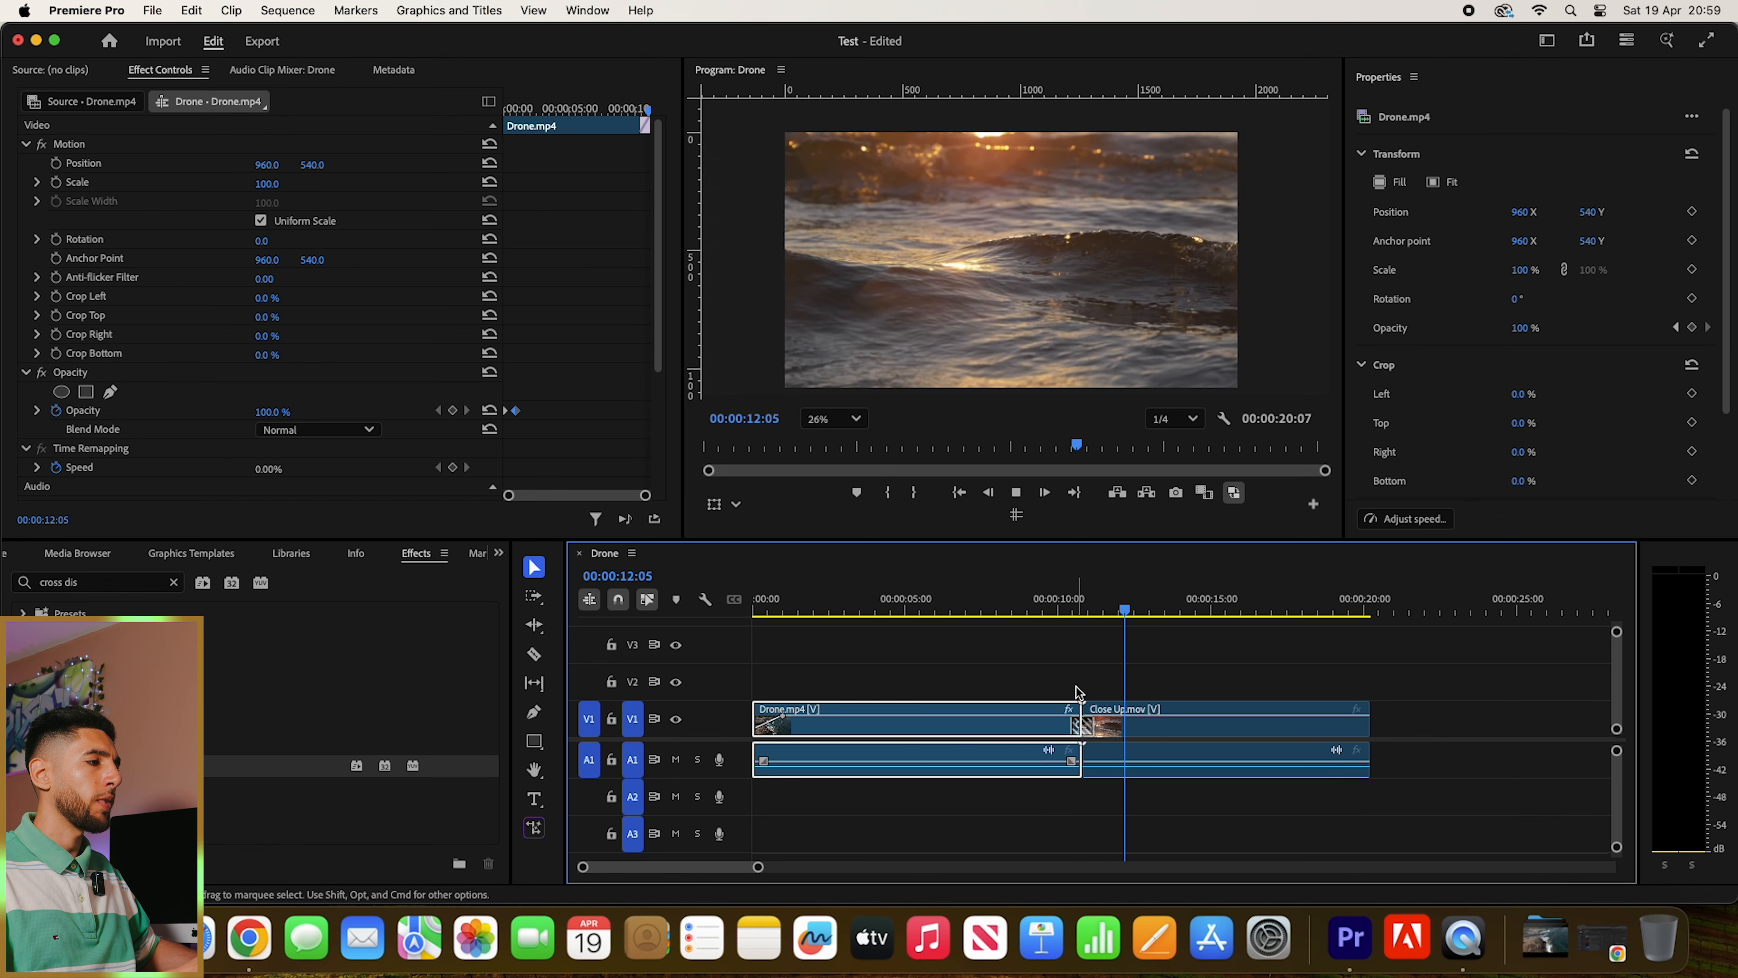
pyautogui.press('space')
pyautogui.click(1050, 597)
pyautogui.press('space')
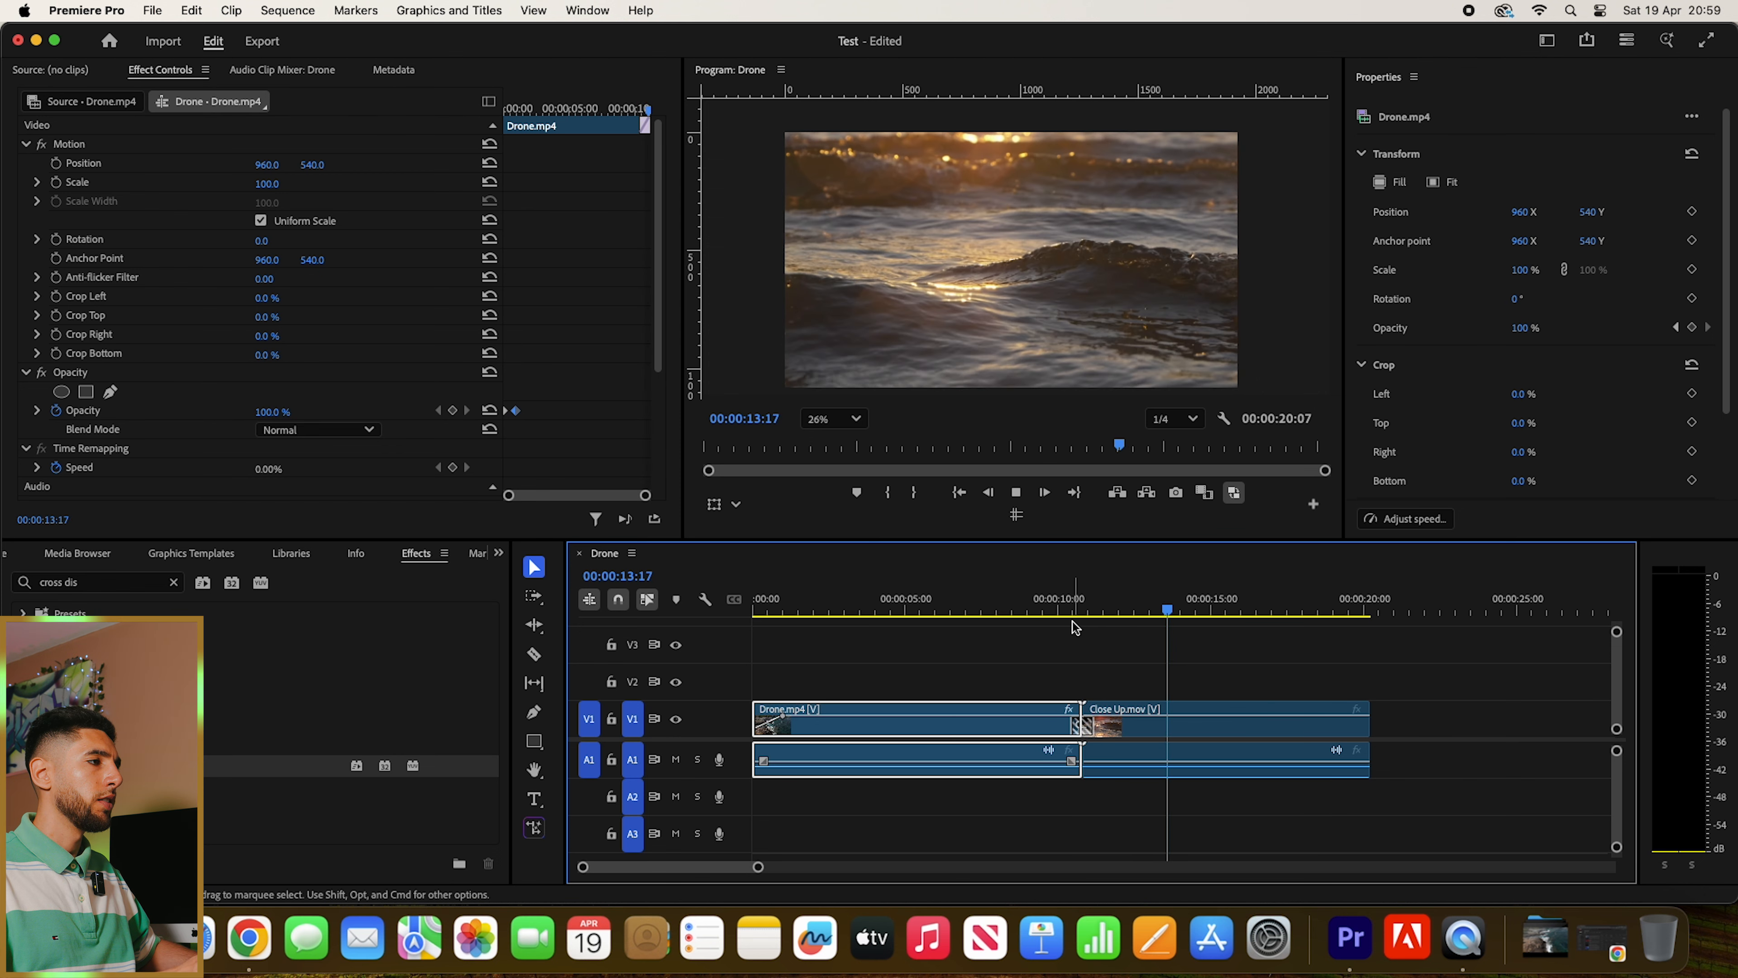
pyautogui.press('space')
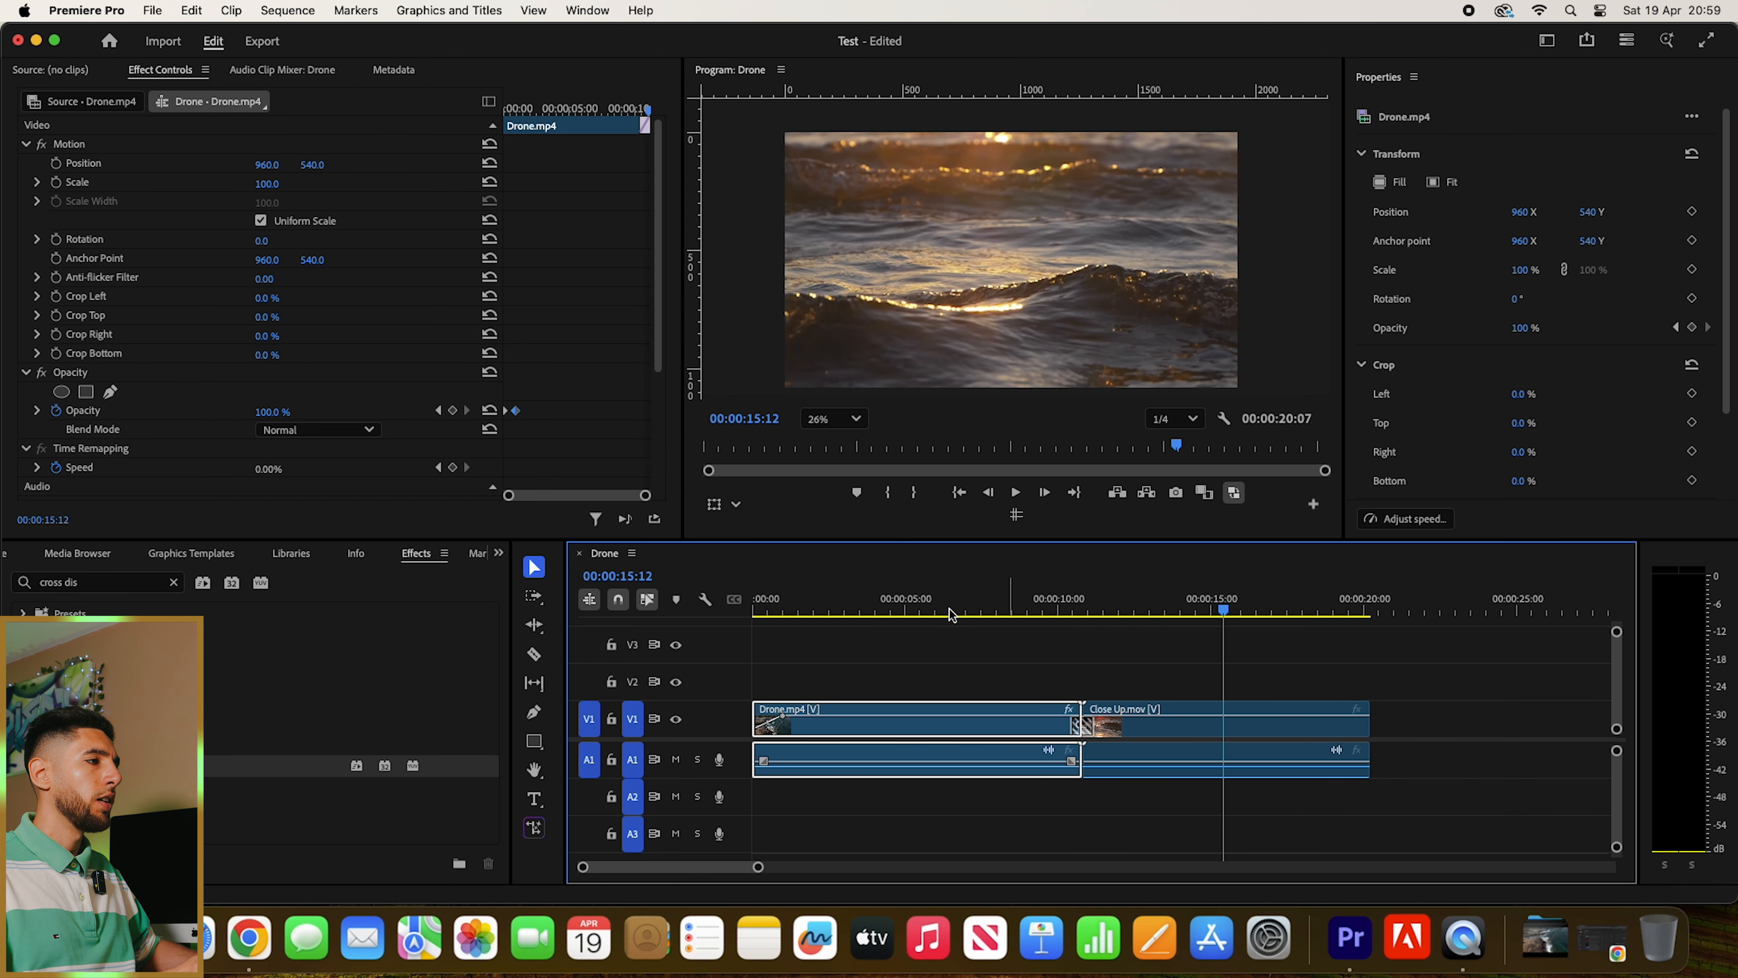
# - Play back part of the Drone.mp4 clip and stop at 00:00:04:17
pyautogui.click(855, 610)
pyautogui.press('space')
pyautogui.press('space')
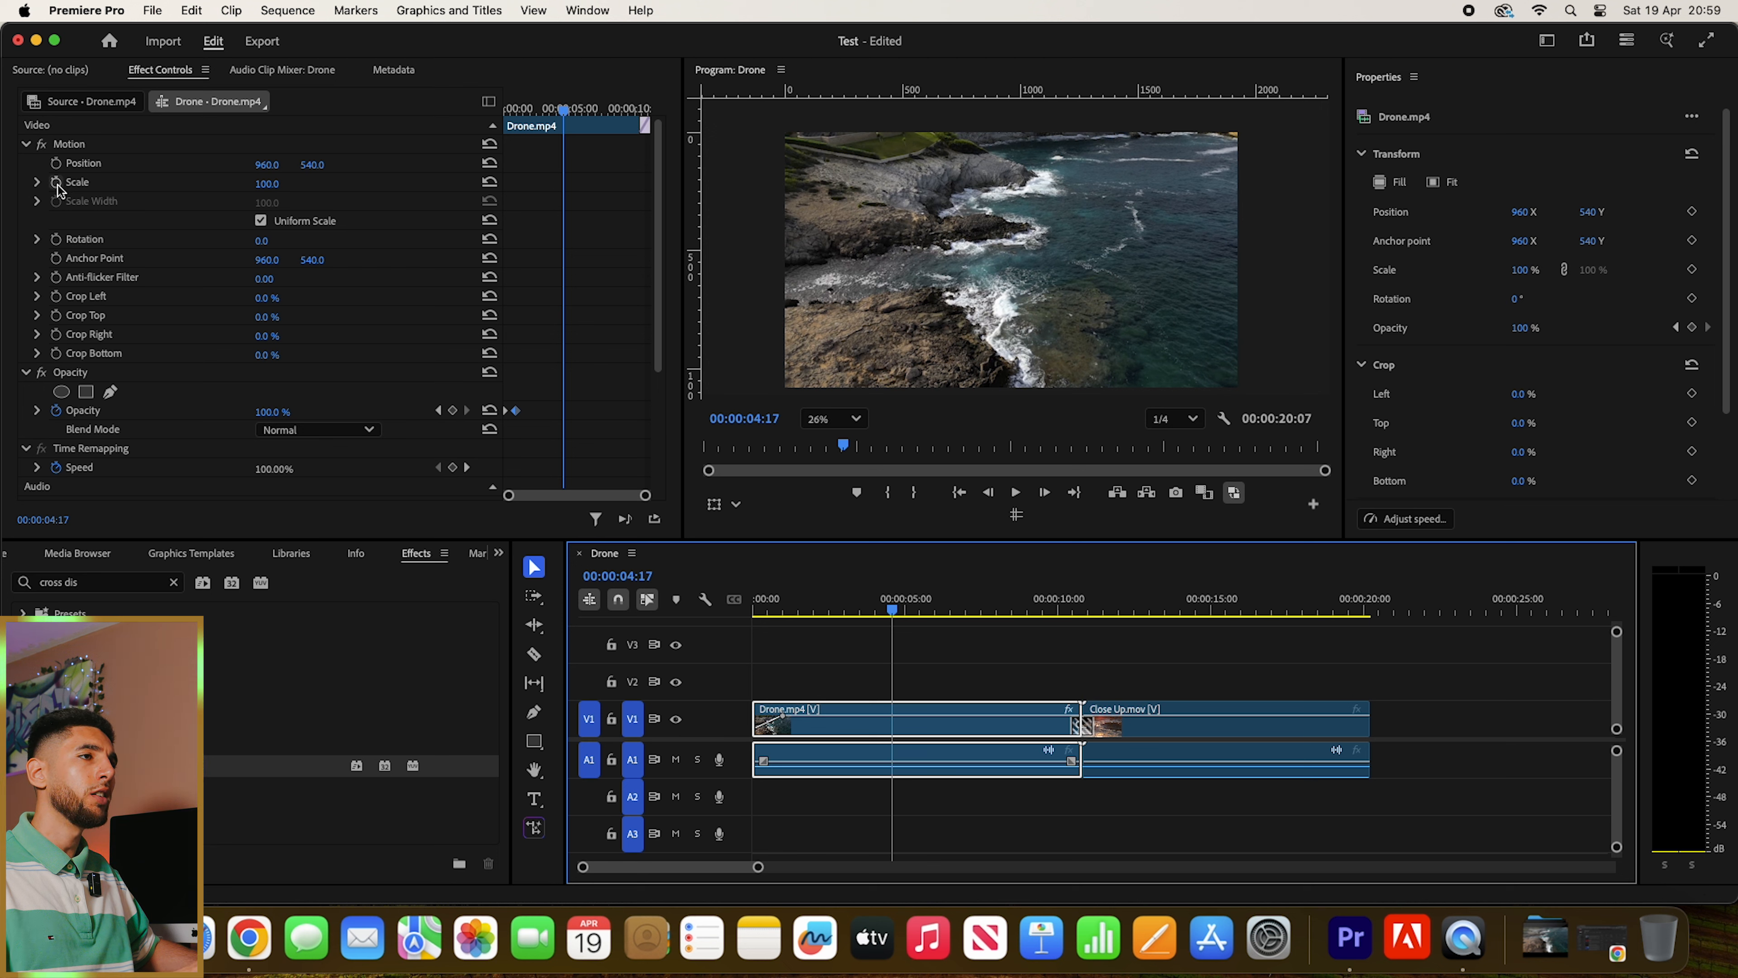
# - Turn on Scale keyframing for the Drone.mp4 clip at its first frame, with Scale at 100
pyautogui.press('Home')
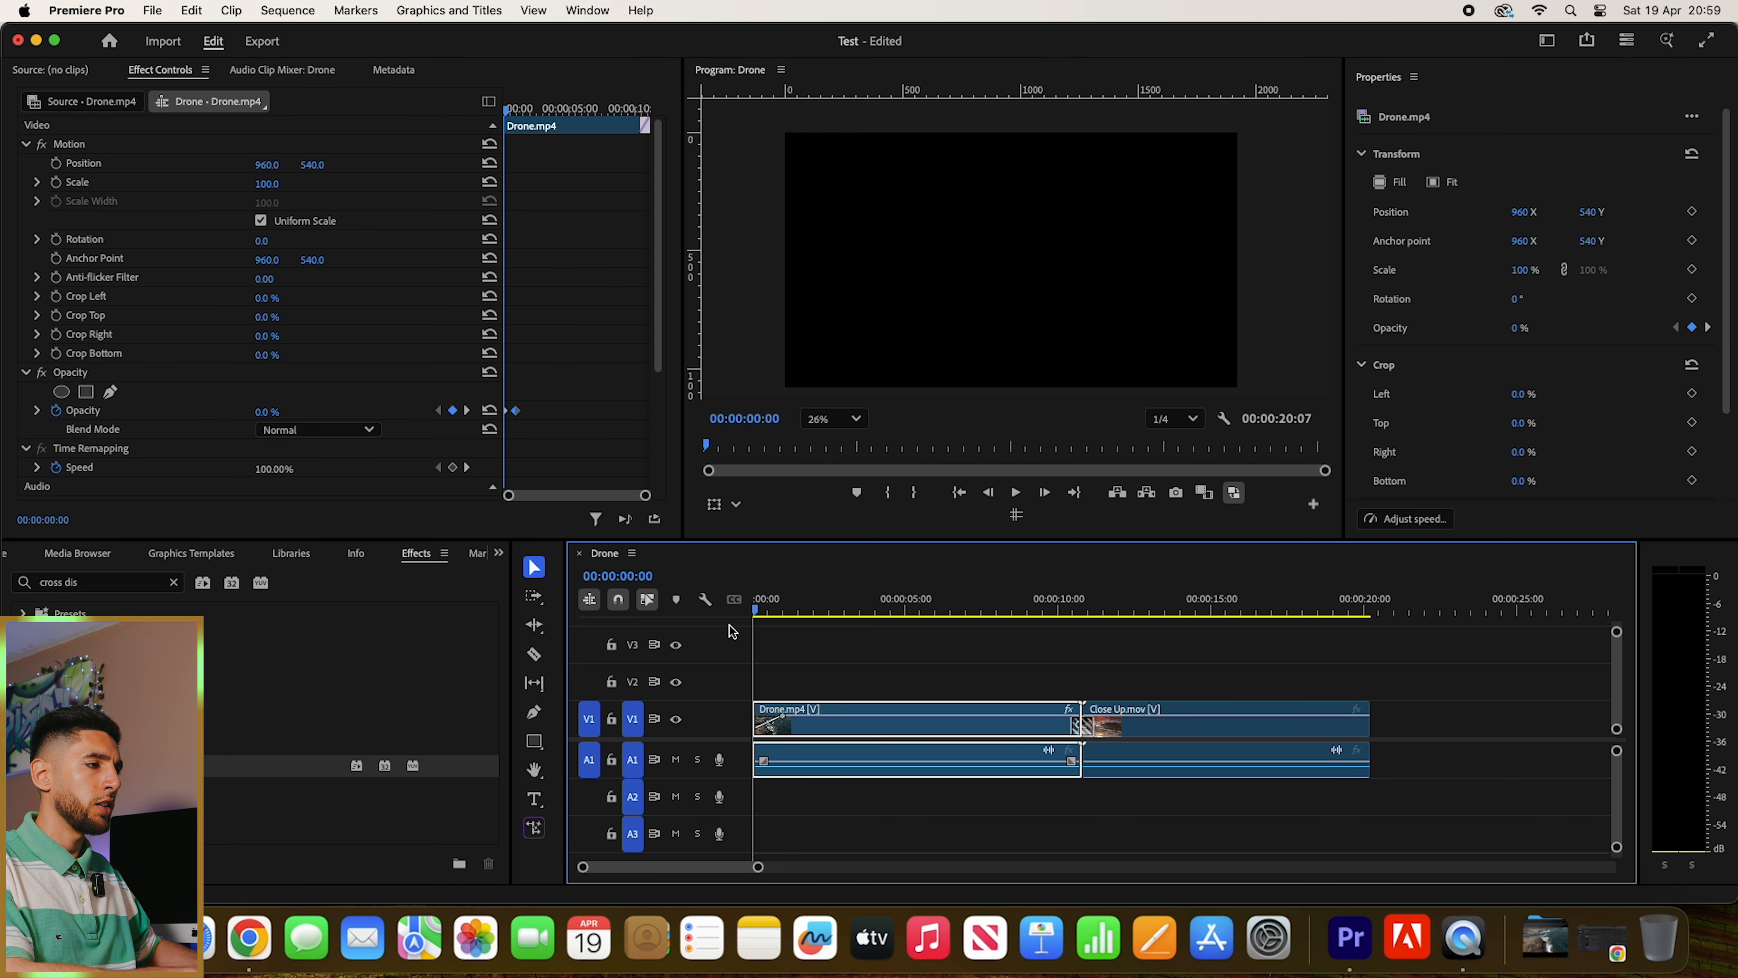
pyautogui.press('Down')
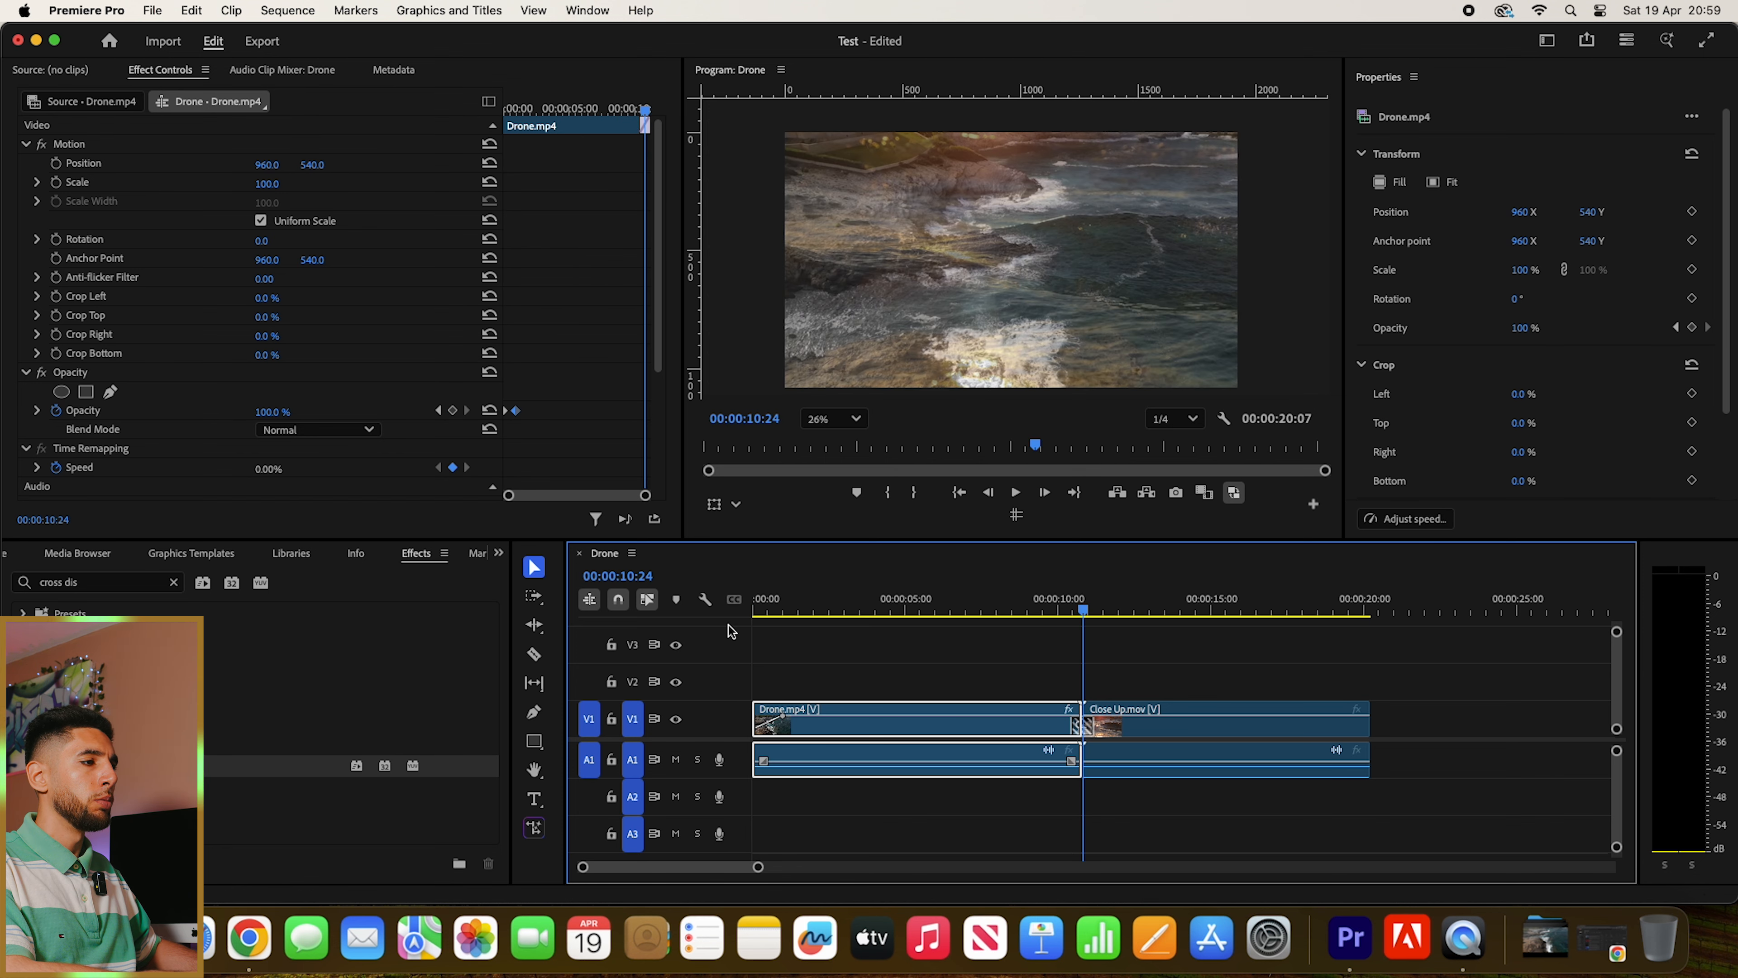
pyautogui.press('Up')
pyautogui.press('Down')
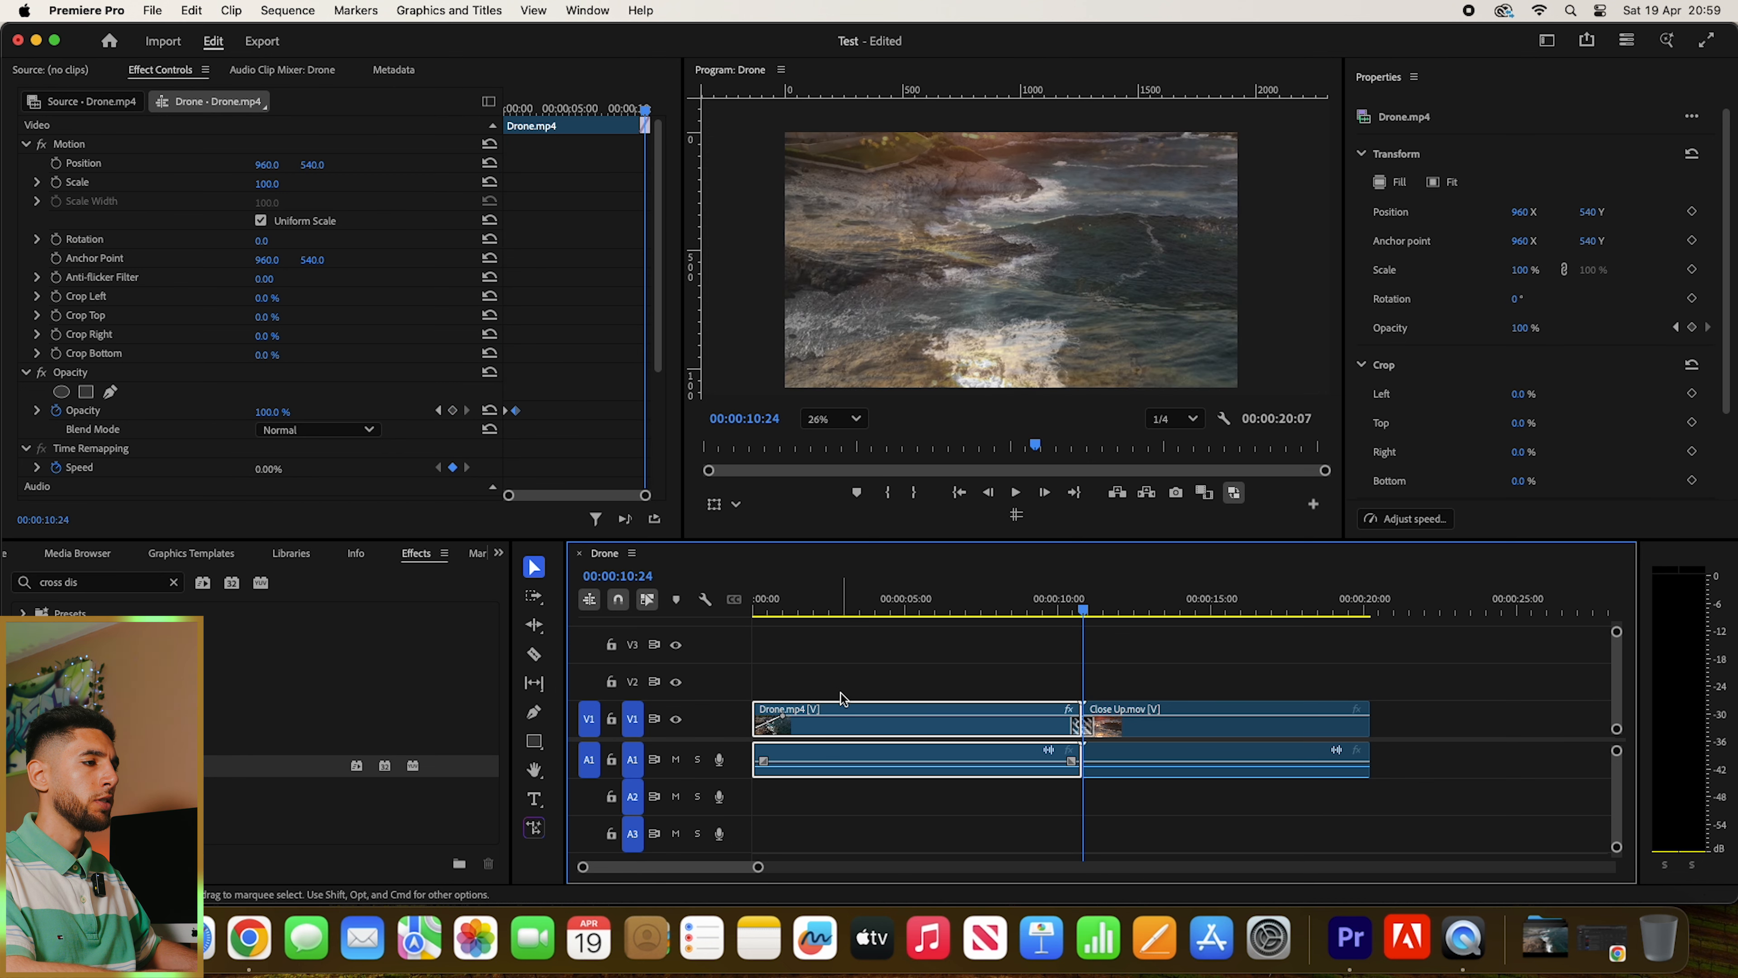
pyautogui.press('Up')
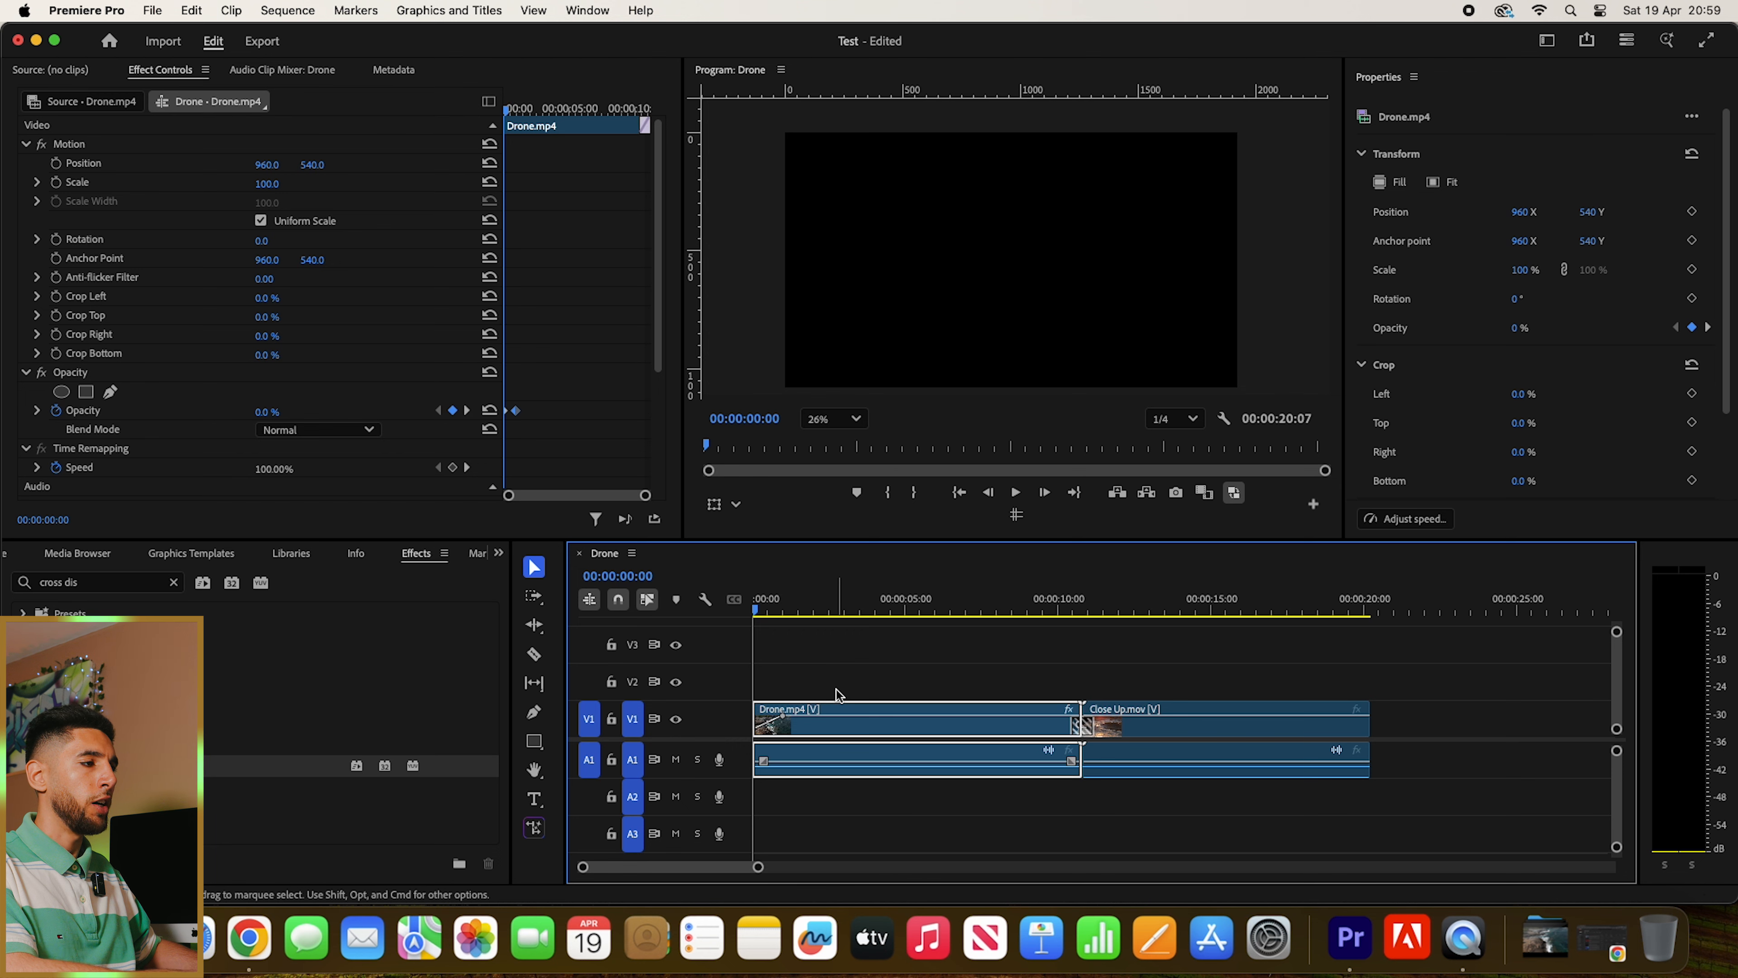
pyautogui.press('Down')
pyautogui.press('Up')
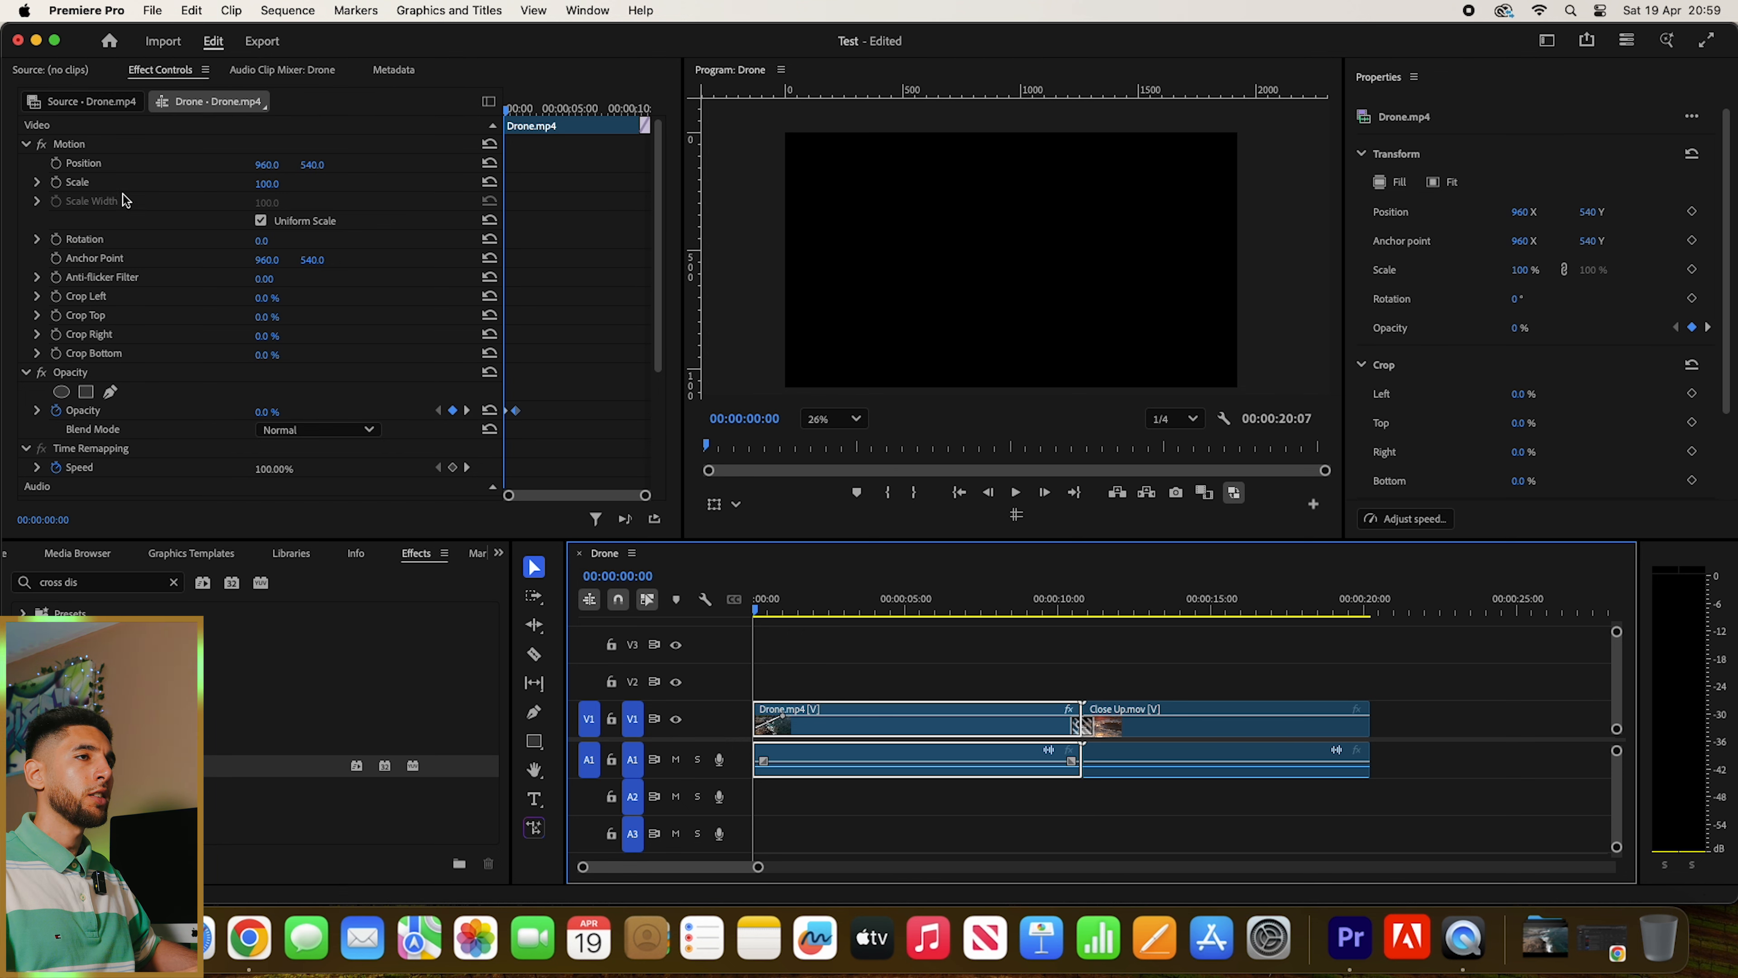
pyautogui.click(56, 183)
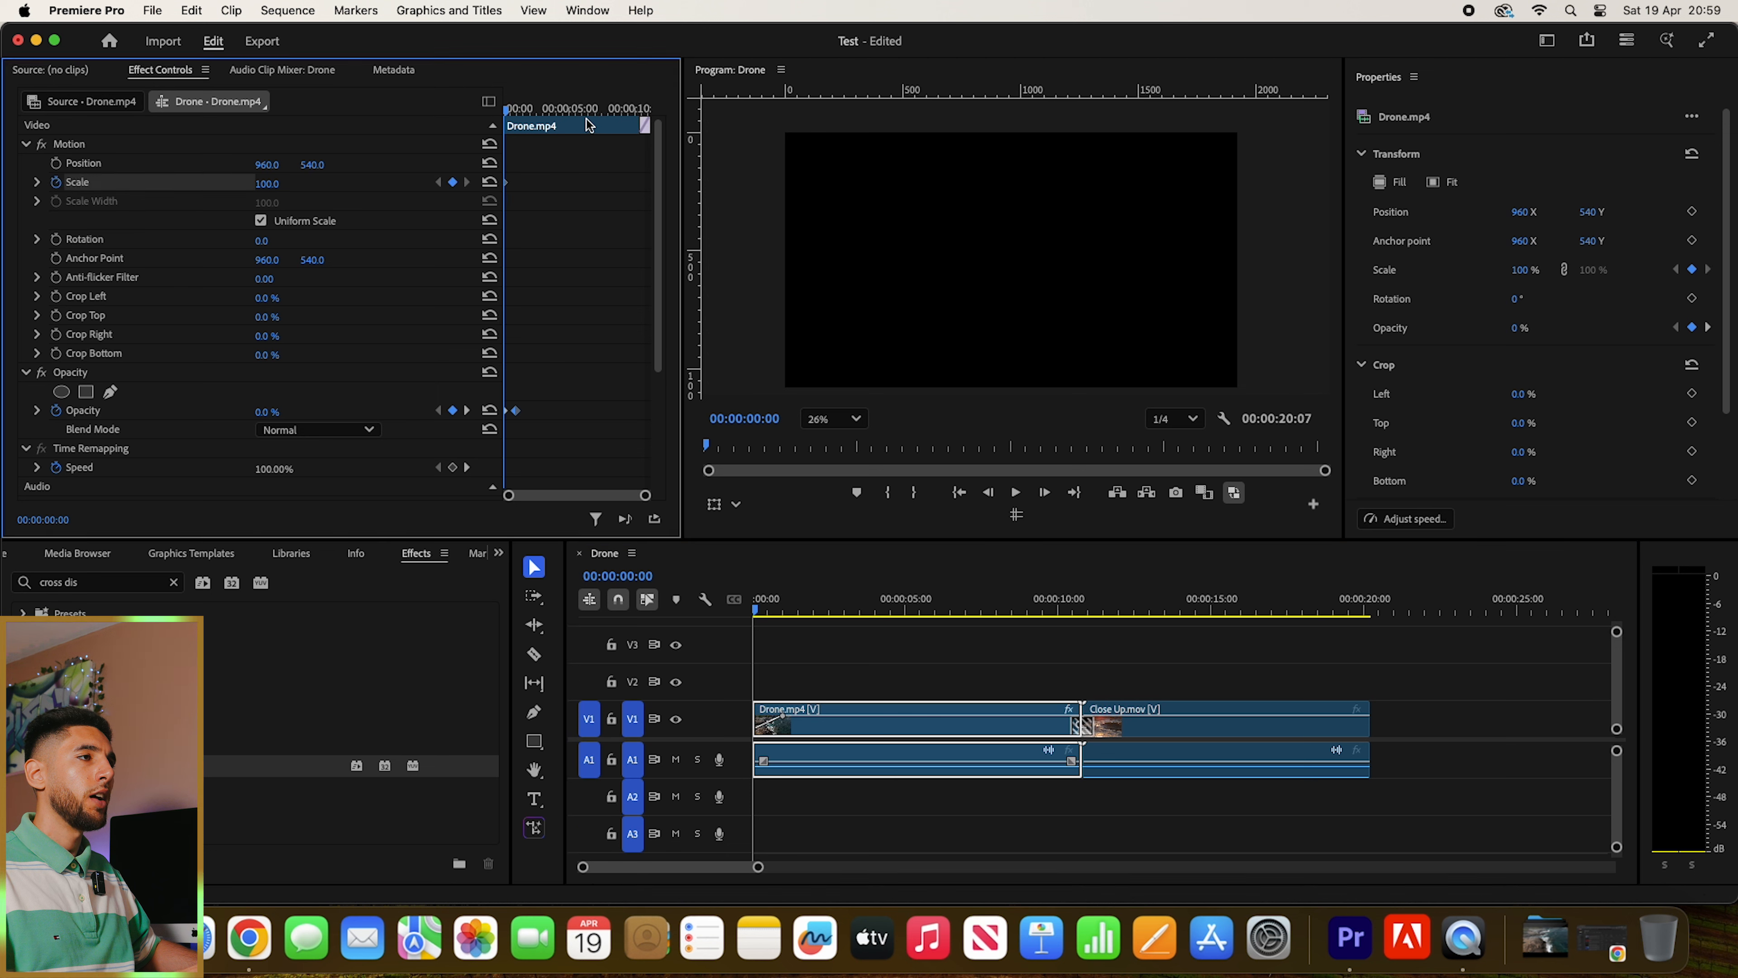
# - Add a second Scale keyframe of 120 to the Drone.mp4 clip and move it to the clip's end
pyautogui.moveTo(589, 109); pyautogui.dragTo(630, 123)
pyautogui.click(280, 182)
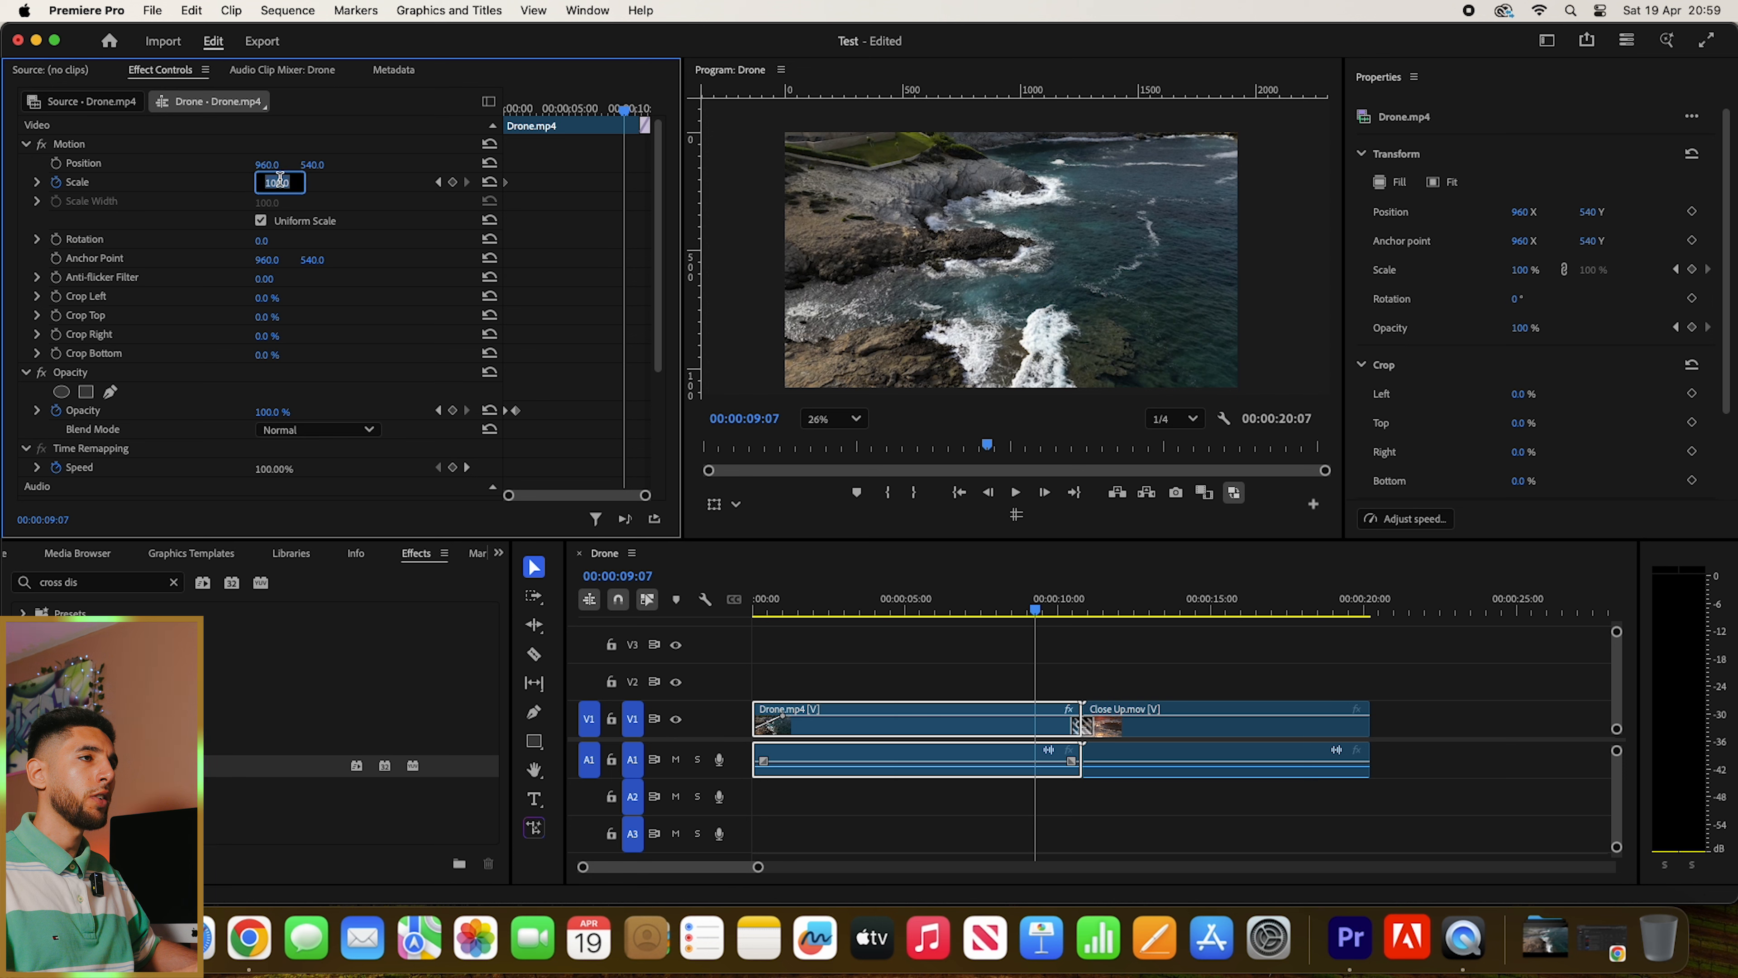
pyautogui.write('12')
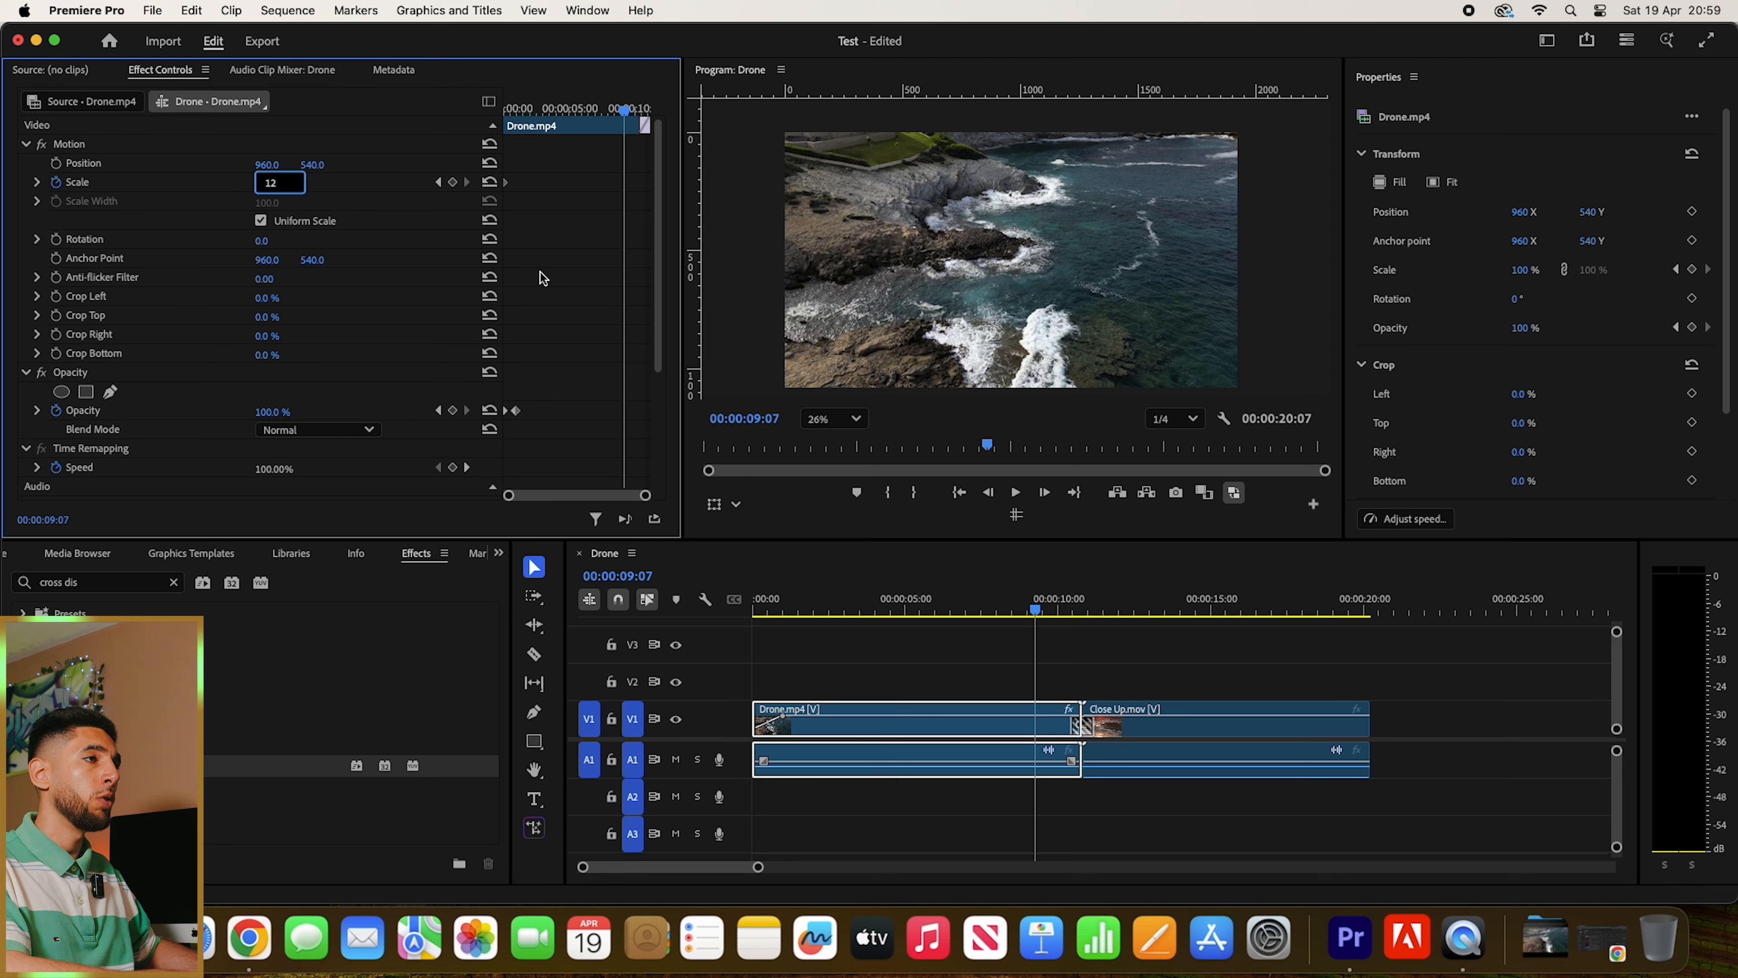
pyautogui.write('0')
pyautogui.press('Return')
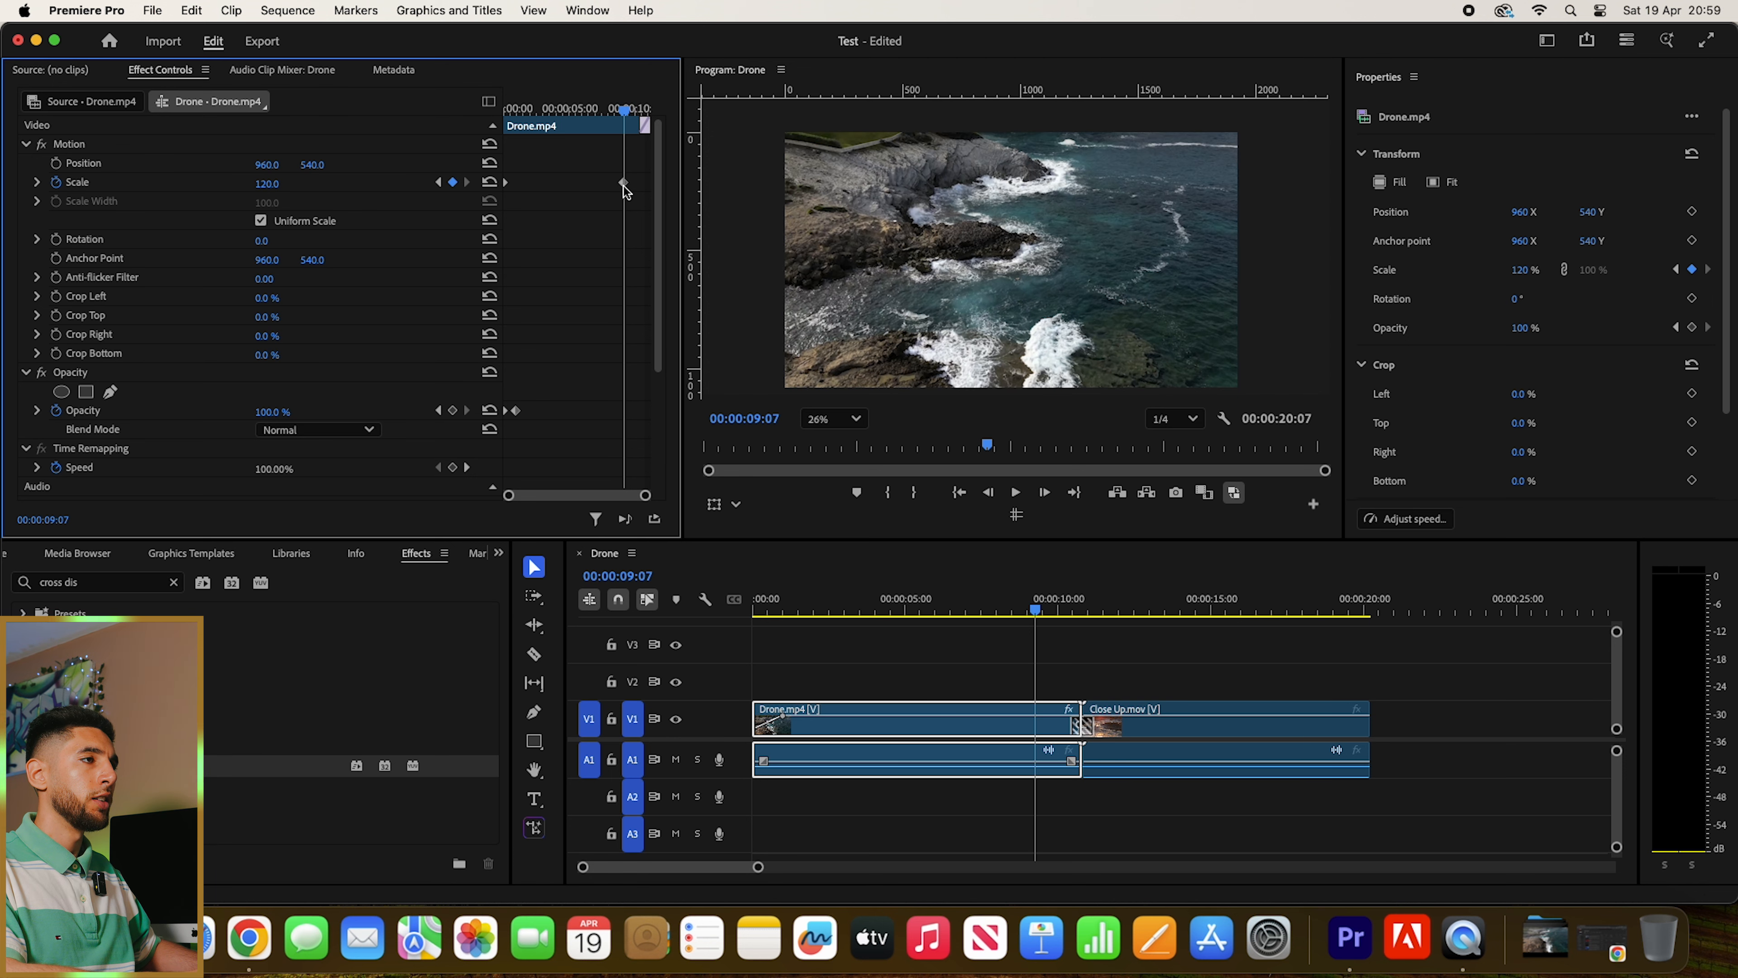
pyautogui.moveTo(623, 183); pyautogui.dragTo(664, 192)
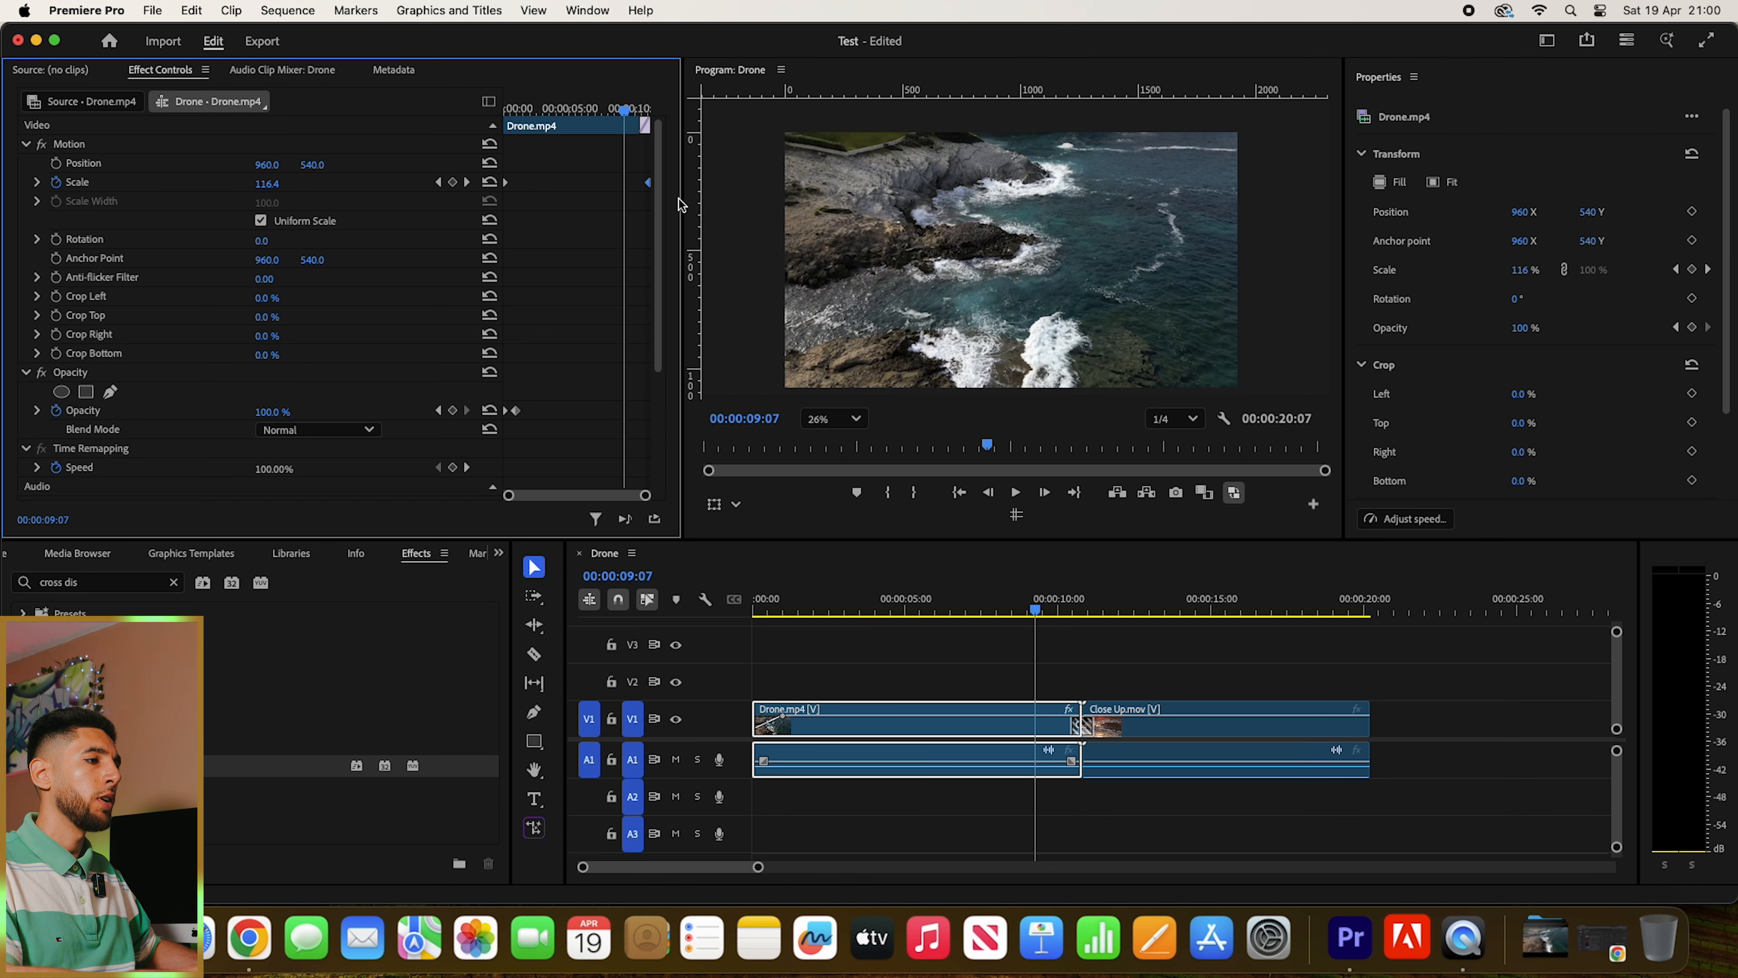
# - Play back the Drone.mp4 scale animation from the start of the sequence and stop at 00:00:08:26
pyautogui.press('Home')
pyautogui.press('space')
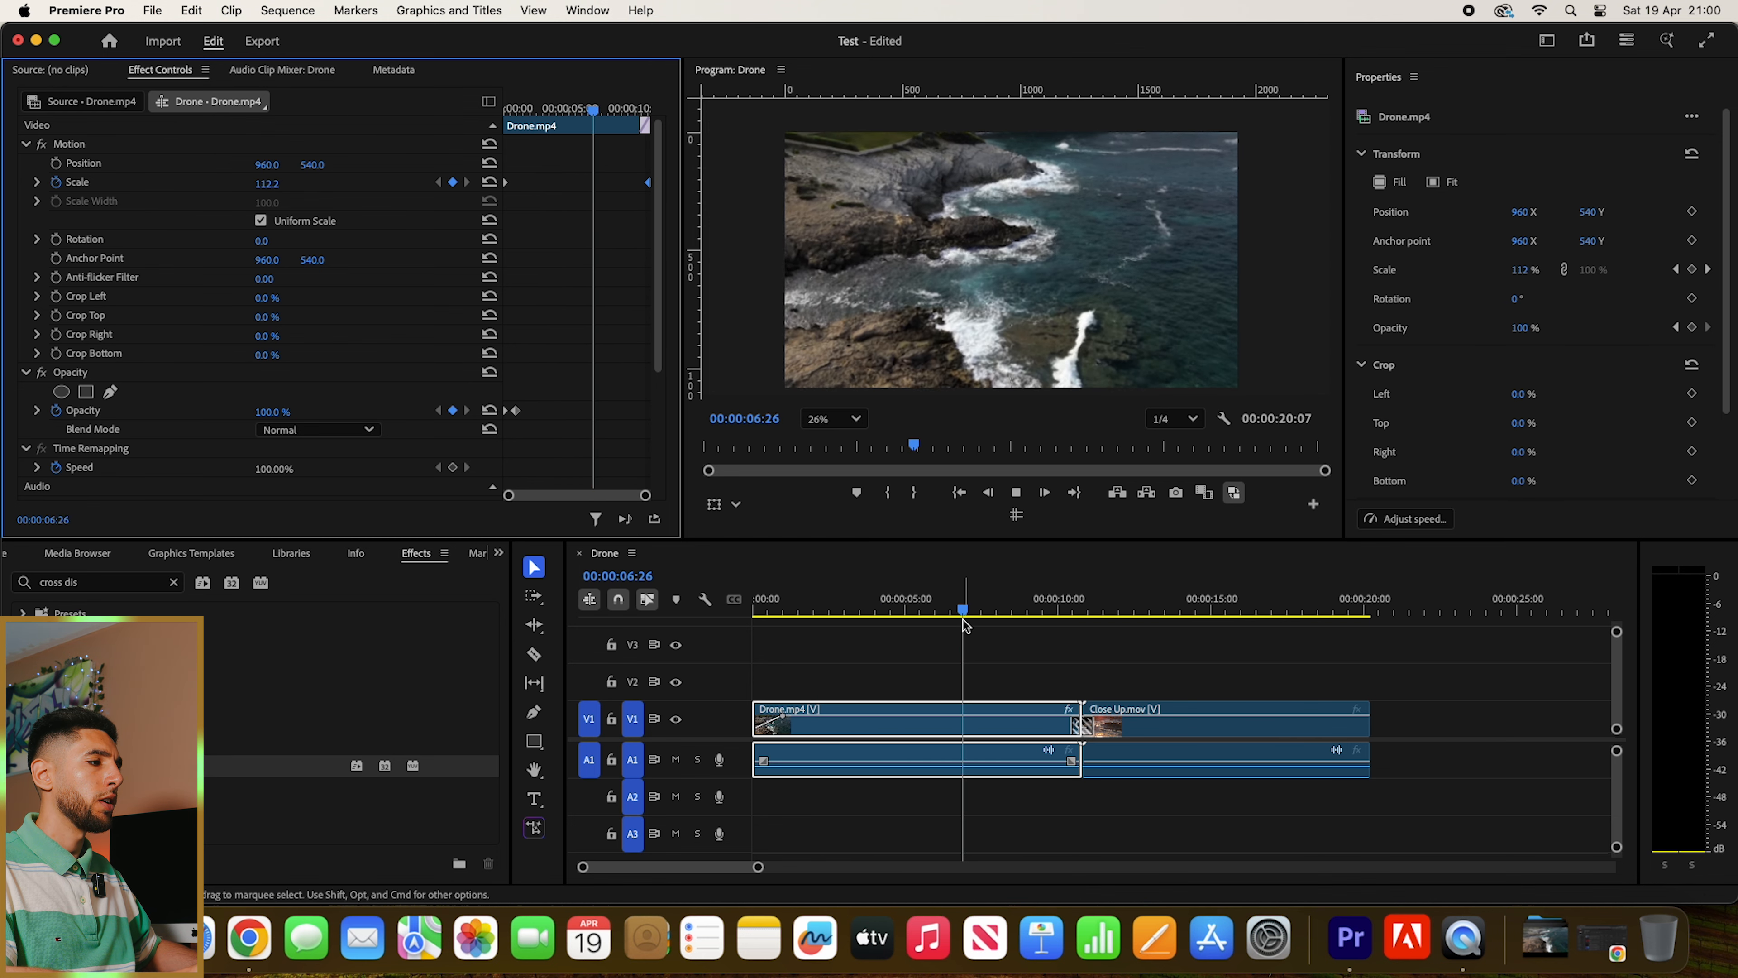
pyautogui.press('space')
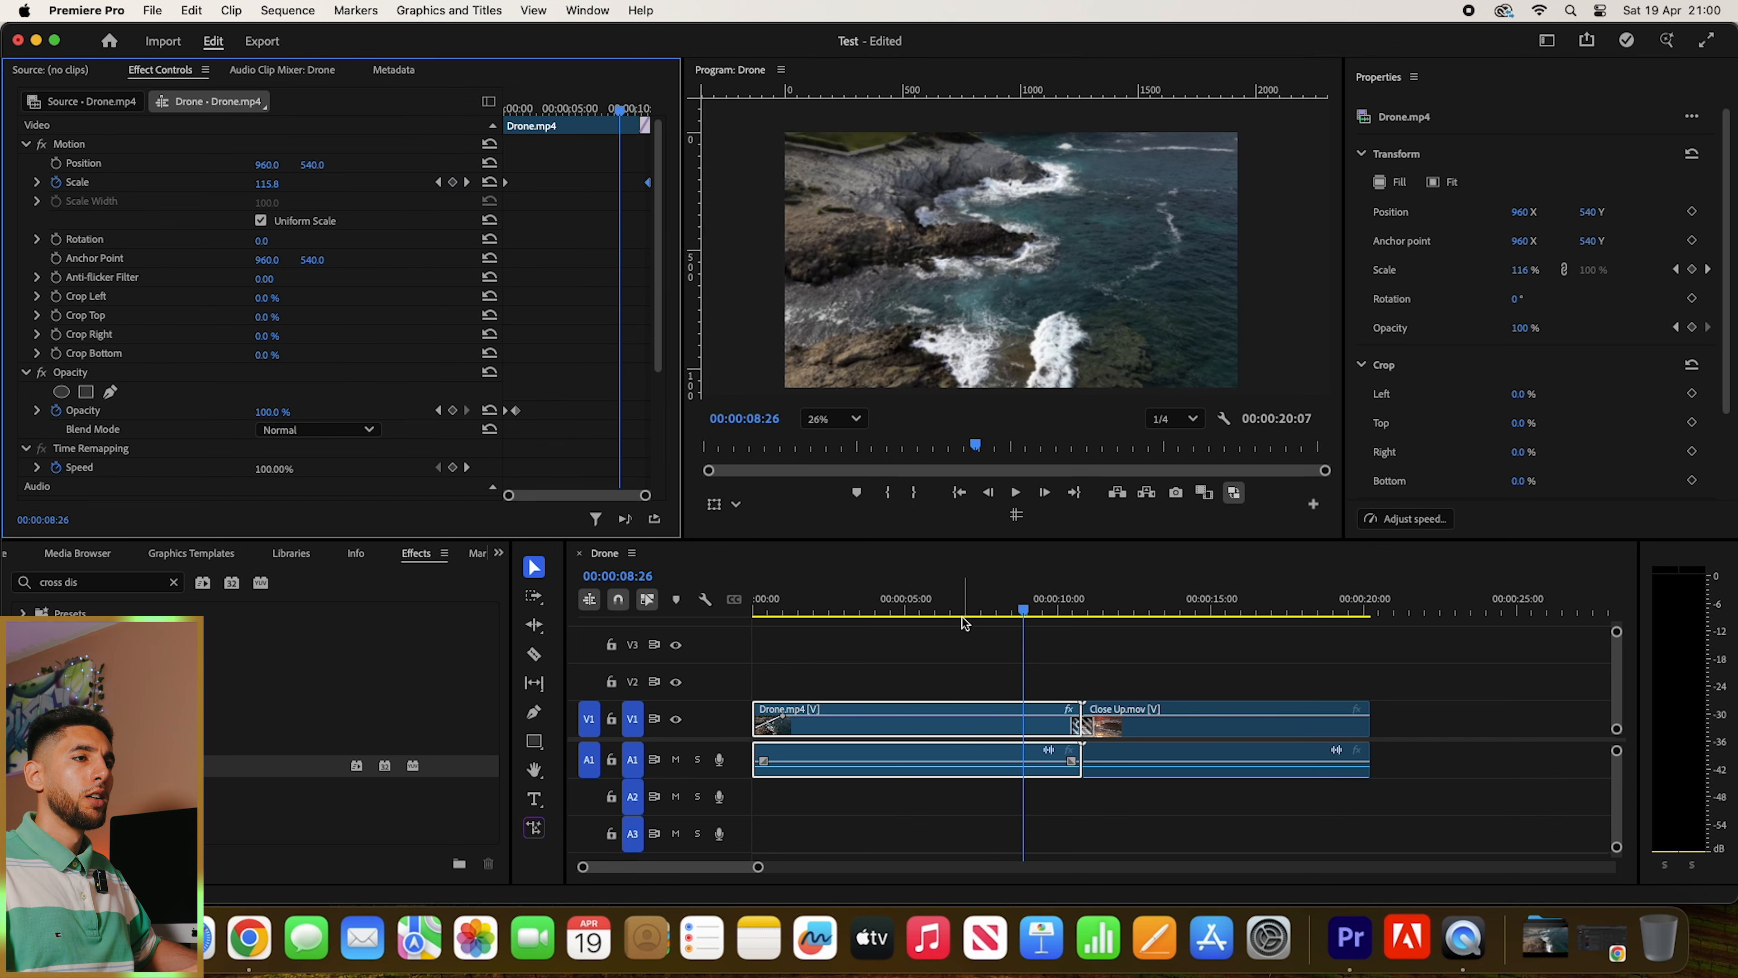
# - Show the Test project's contents, clear the item selection and collapse the footage bin
pyautogui.click(6, 553)
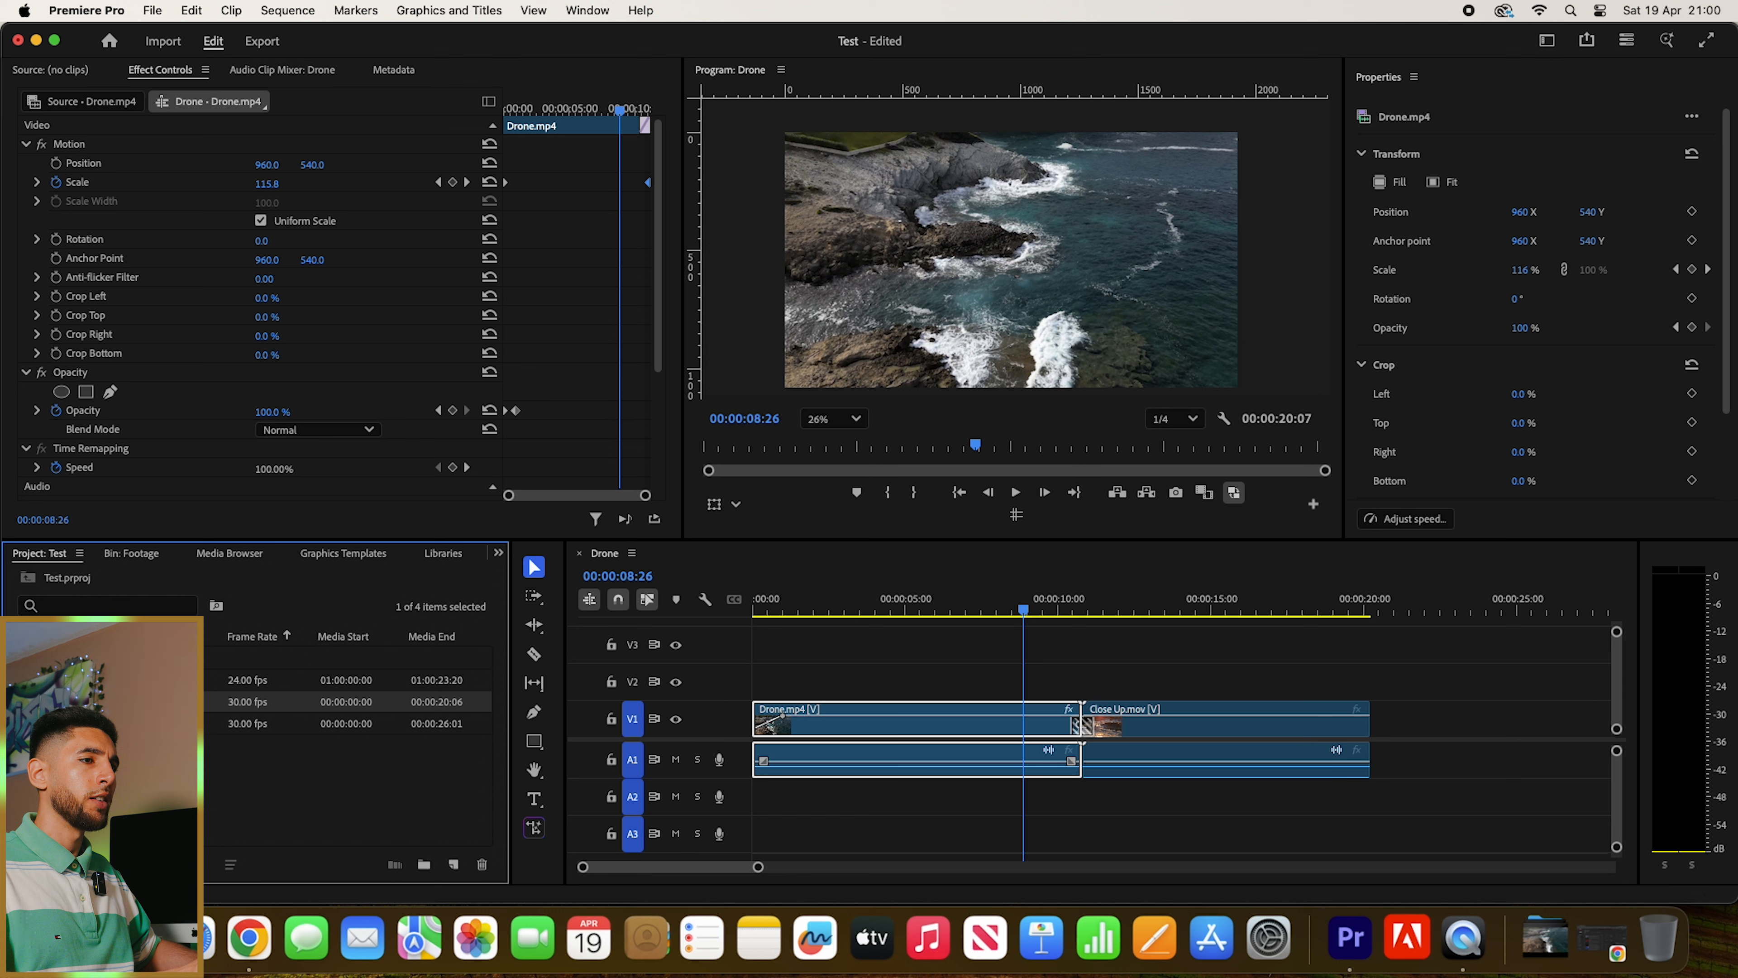
pyautogui.click(130, 787)
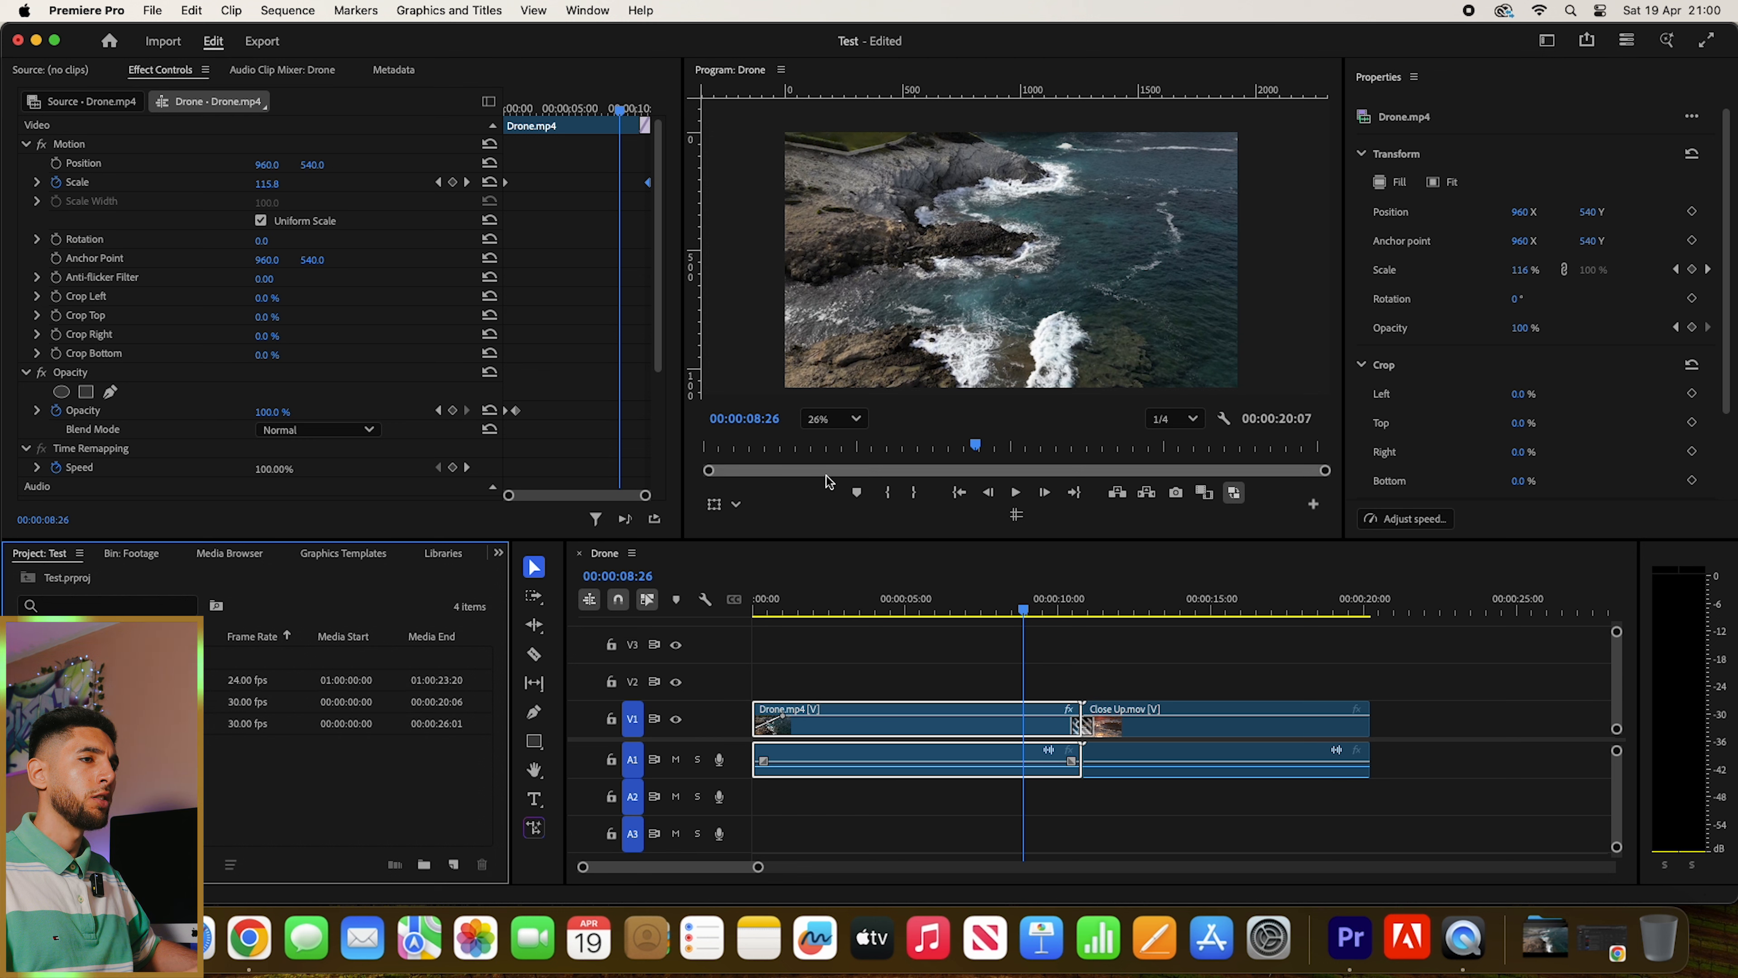
pyautogui.click(50, 658)
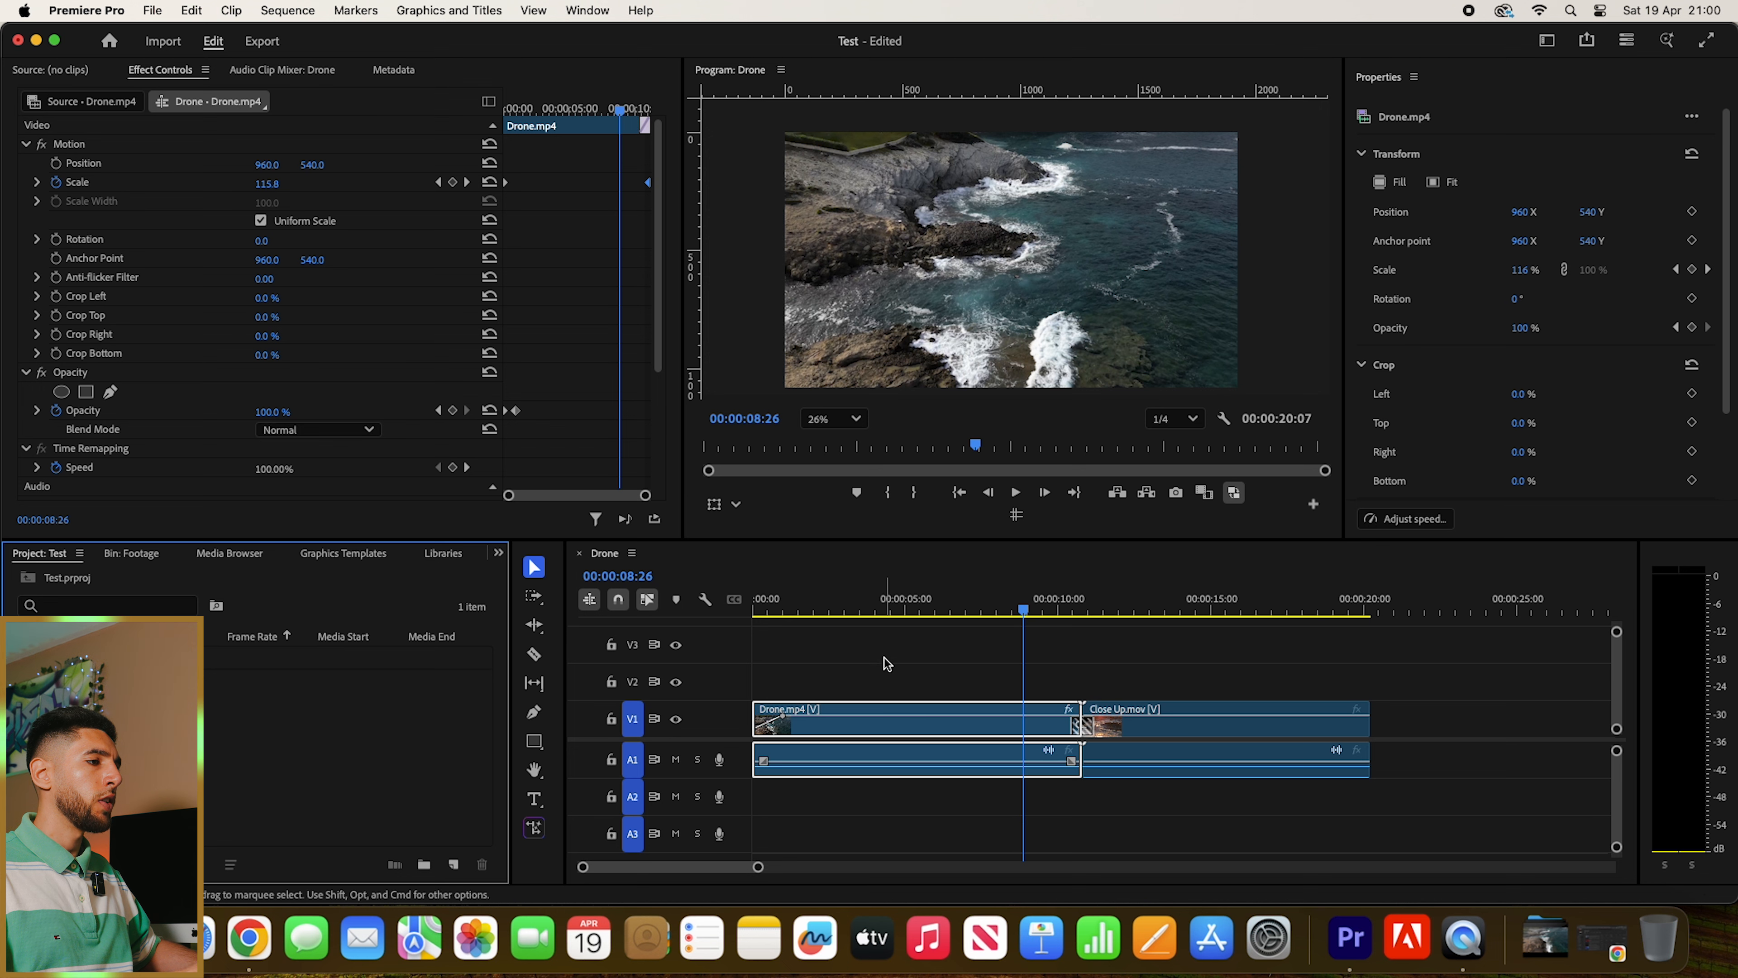
# - Create a text box across the middle of the frame at the sequence start and enter "OCEAN"
pyautogui.click(949, 688)
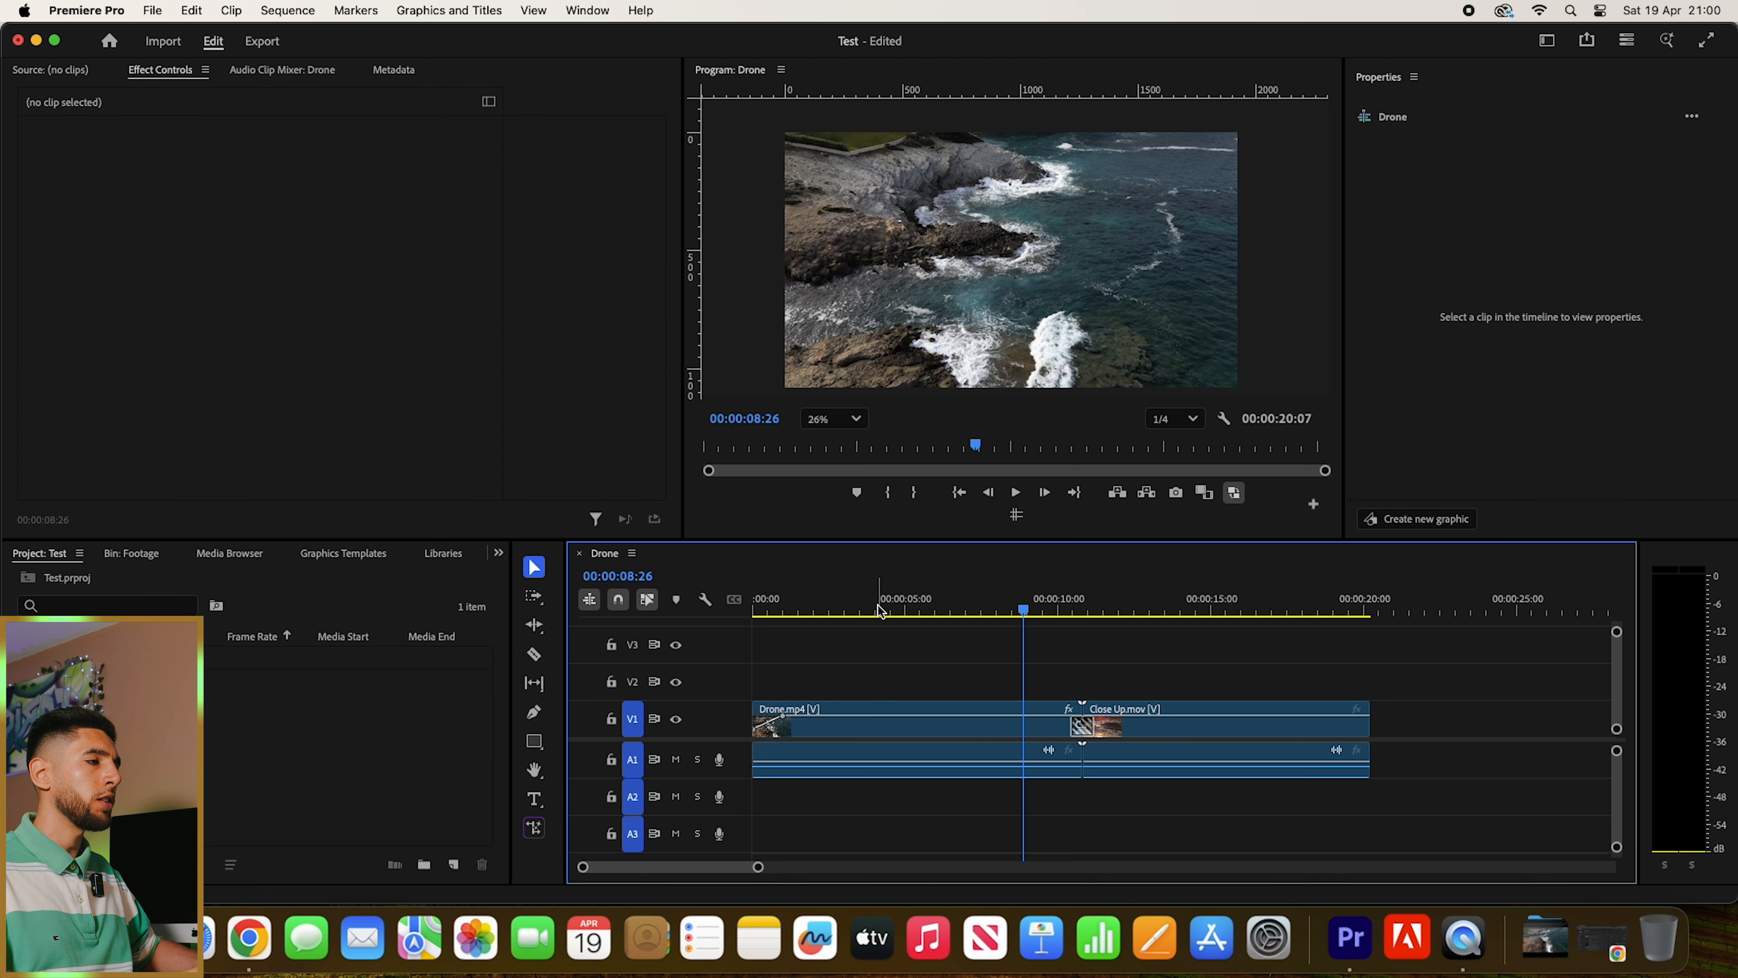
pyautogui.press('Home')
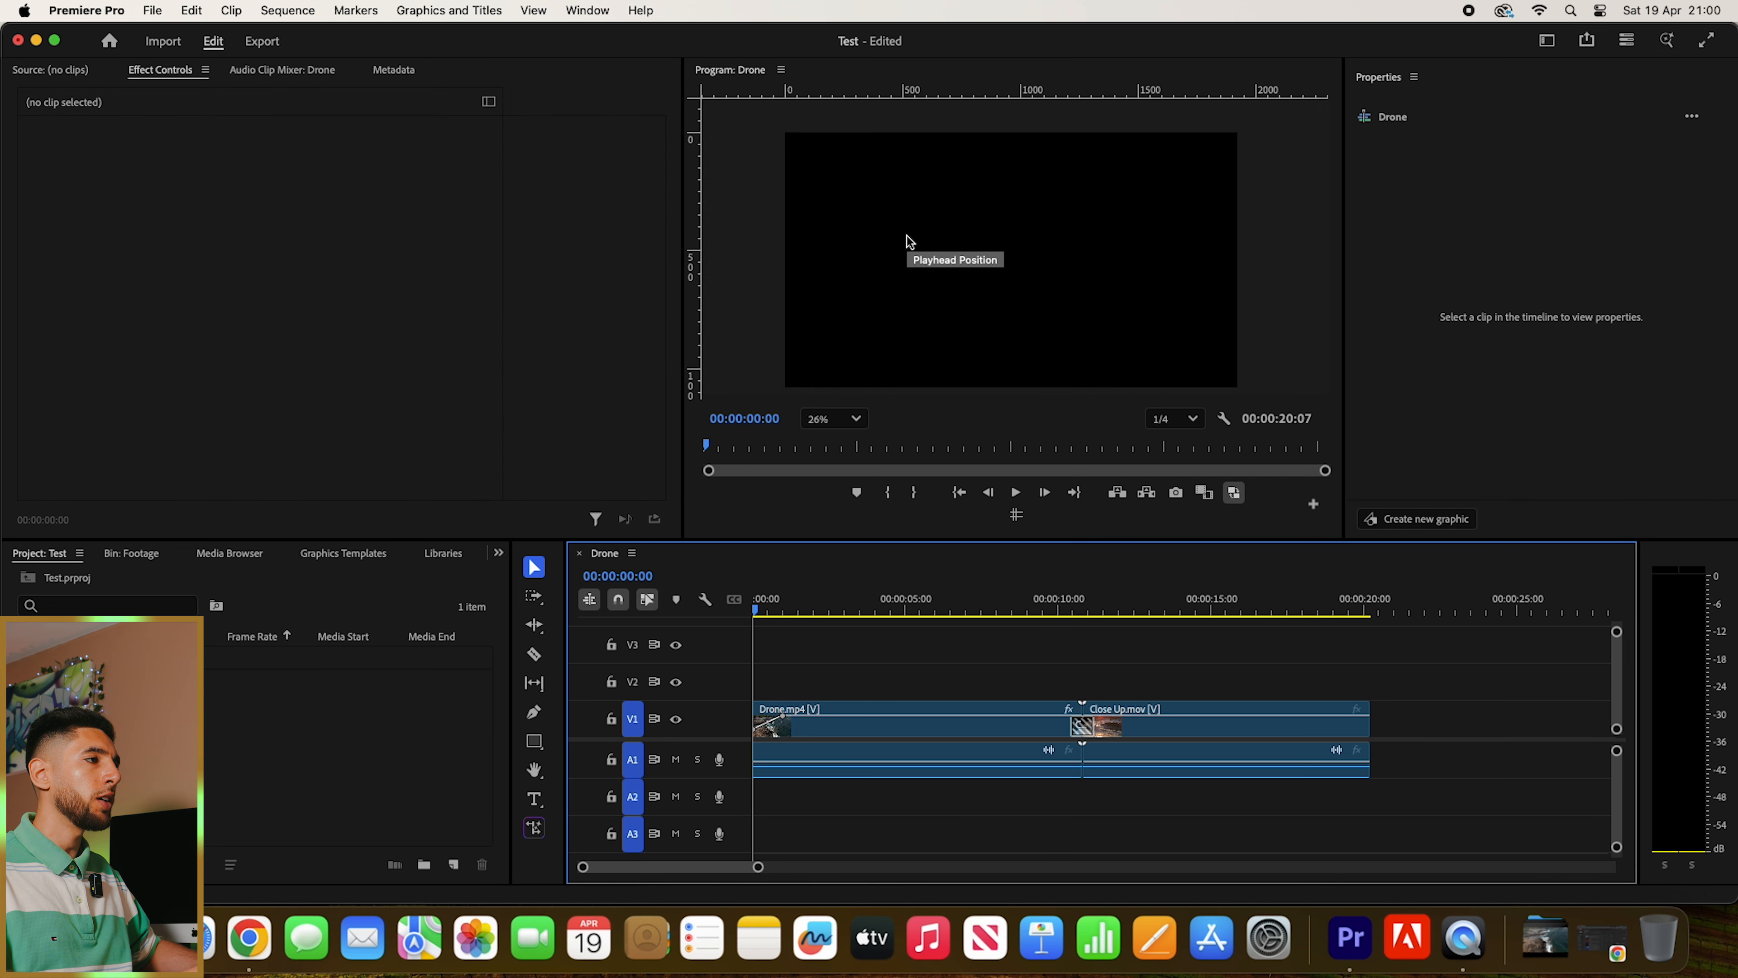
pyautogui.press('t')
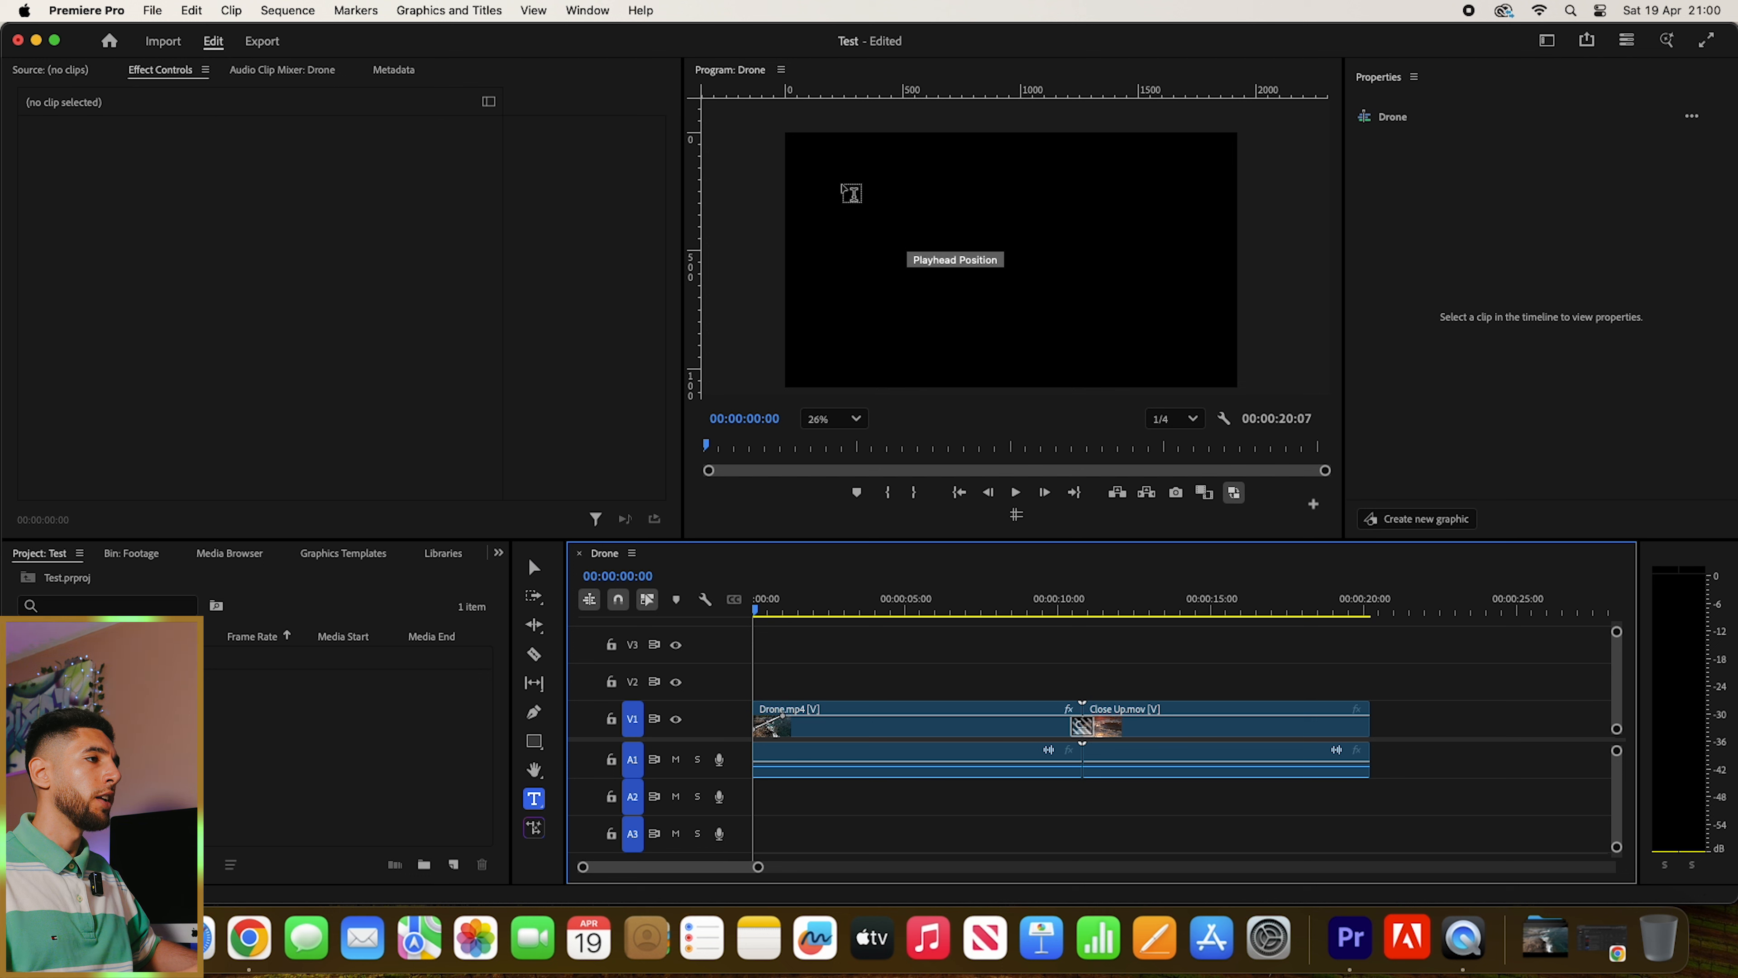
pyautogui.moveTo(842, 186); pyautogui.dragTo(1182, 328)
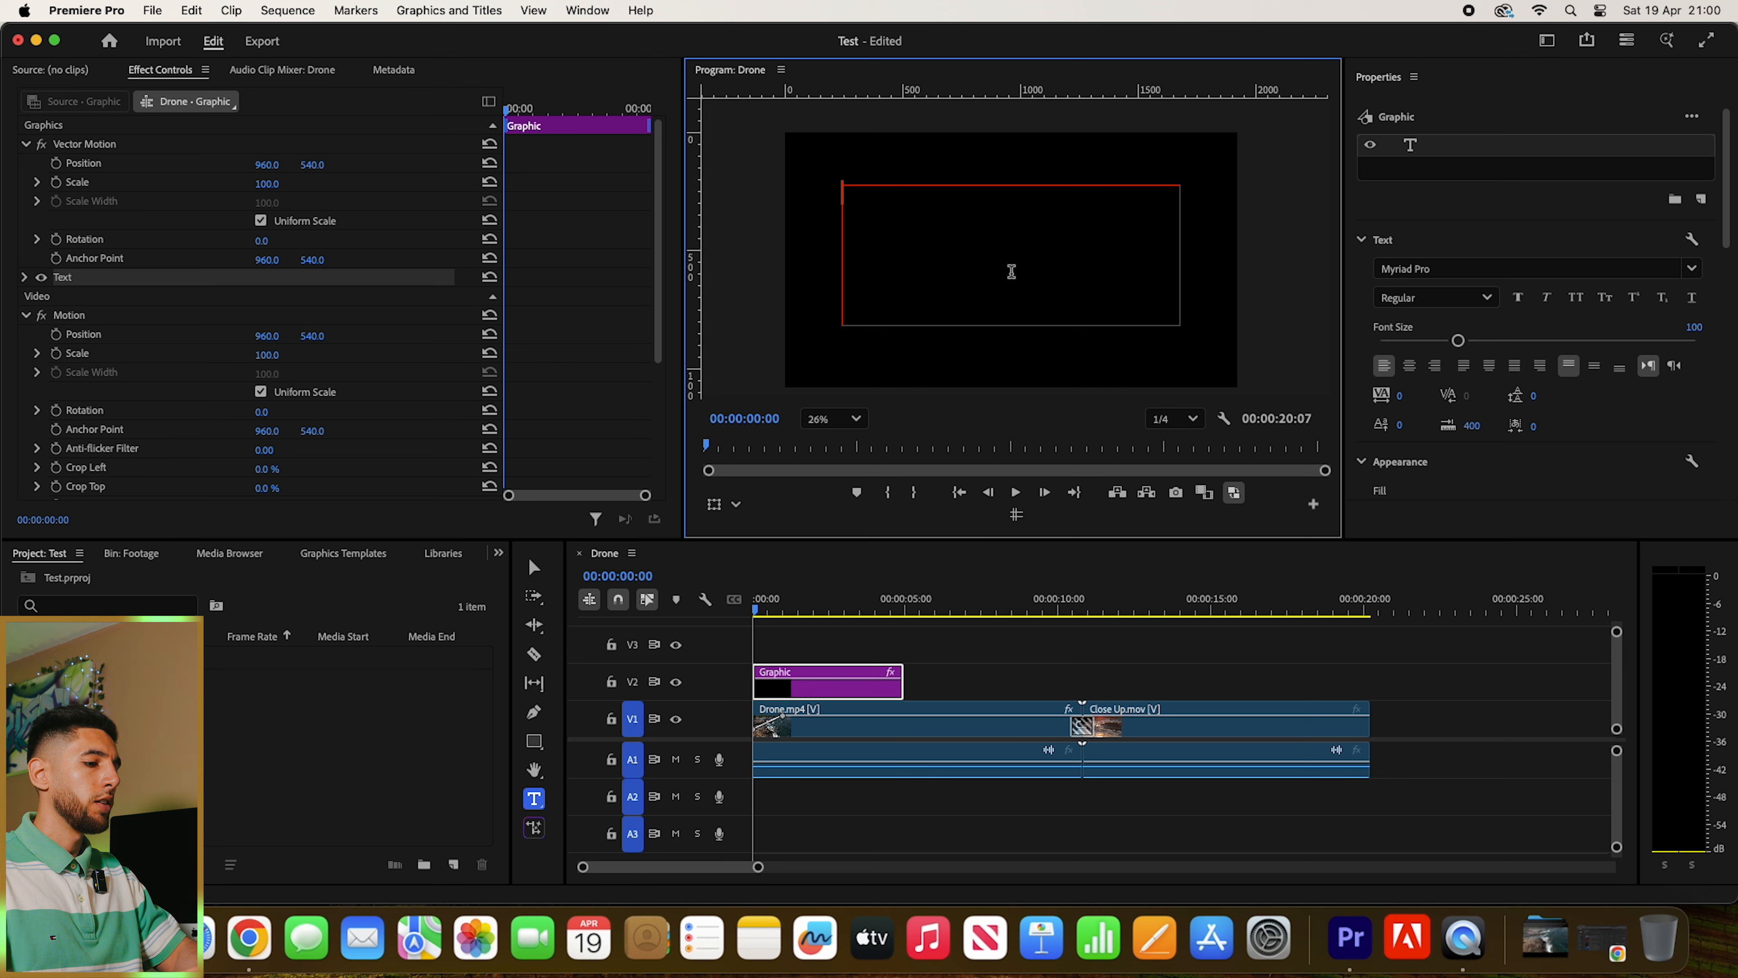
pyautogui.write('EAN')
pyautogui.press('Escape')
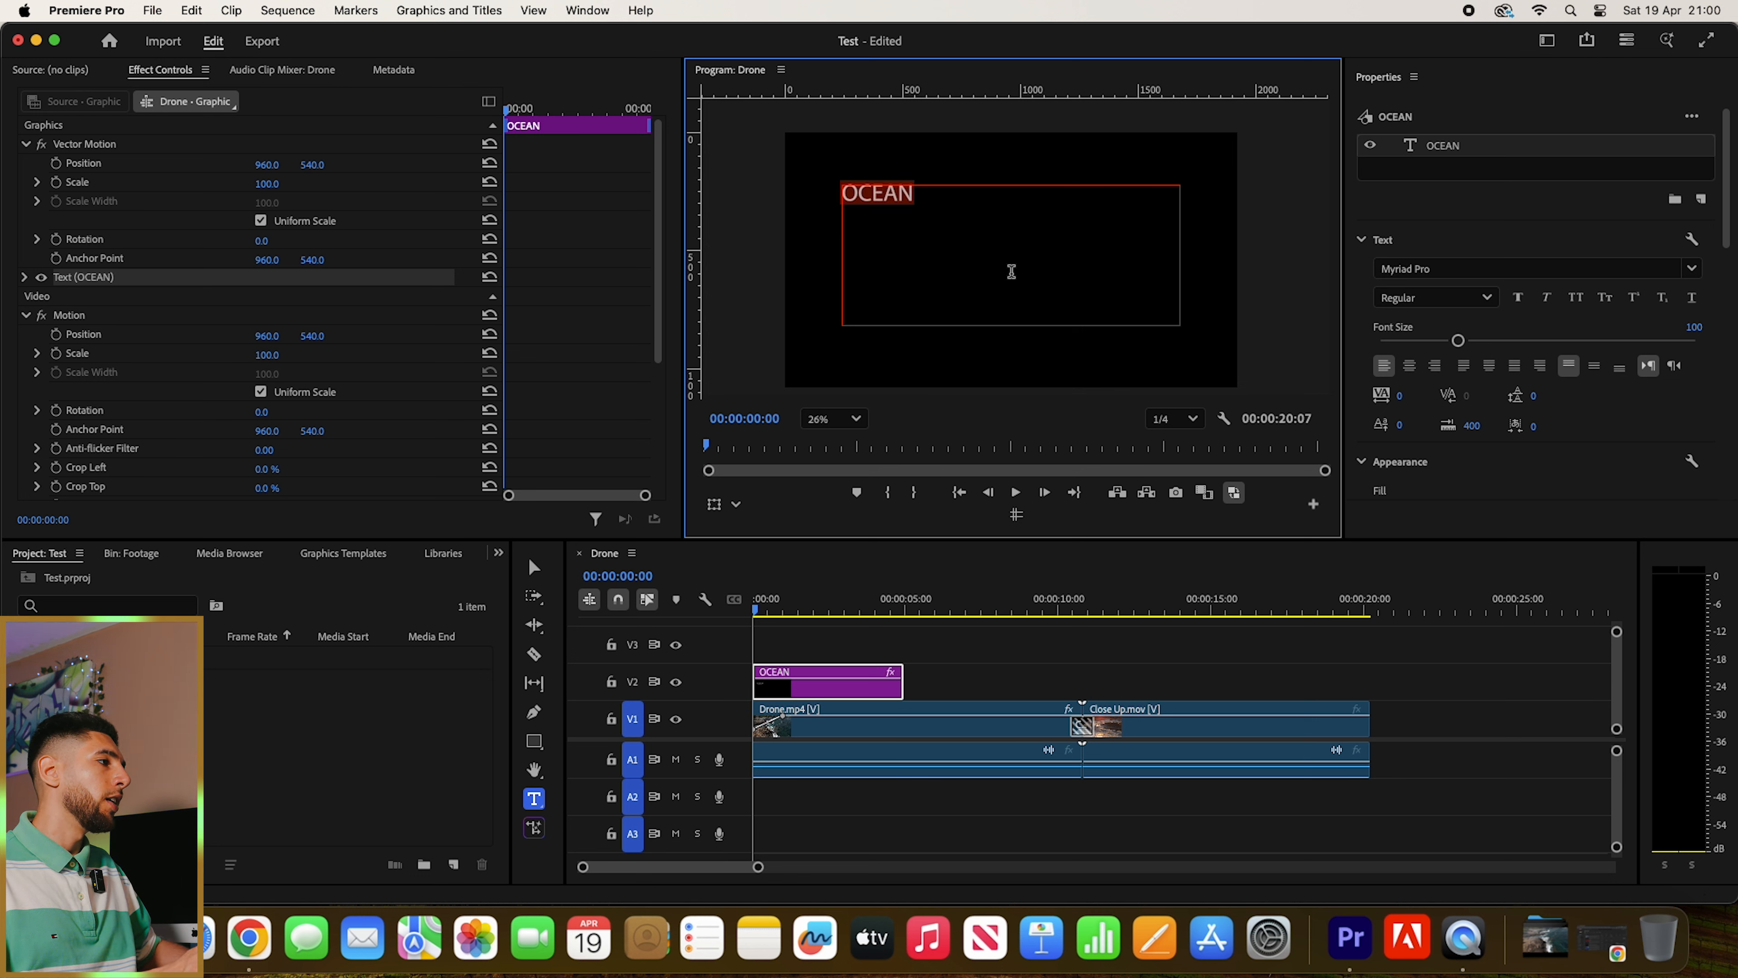
# - Set the OCEAN title's font to Helvetica Regular and centre-align its text
pyautogui.click(1446, 268)
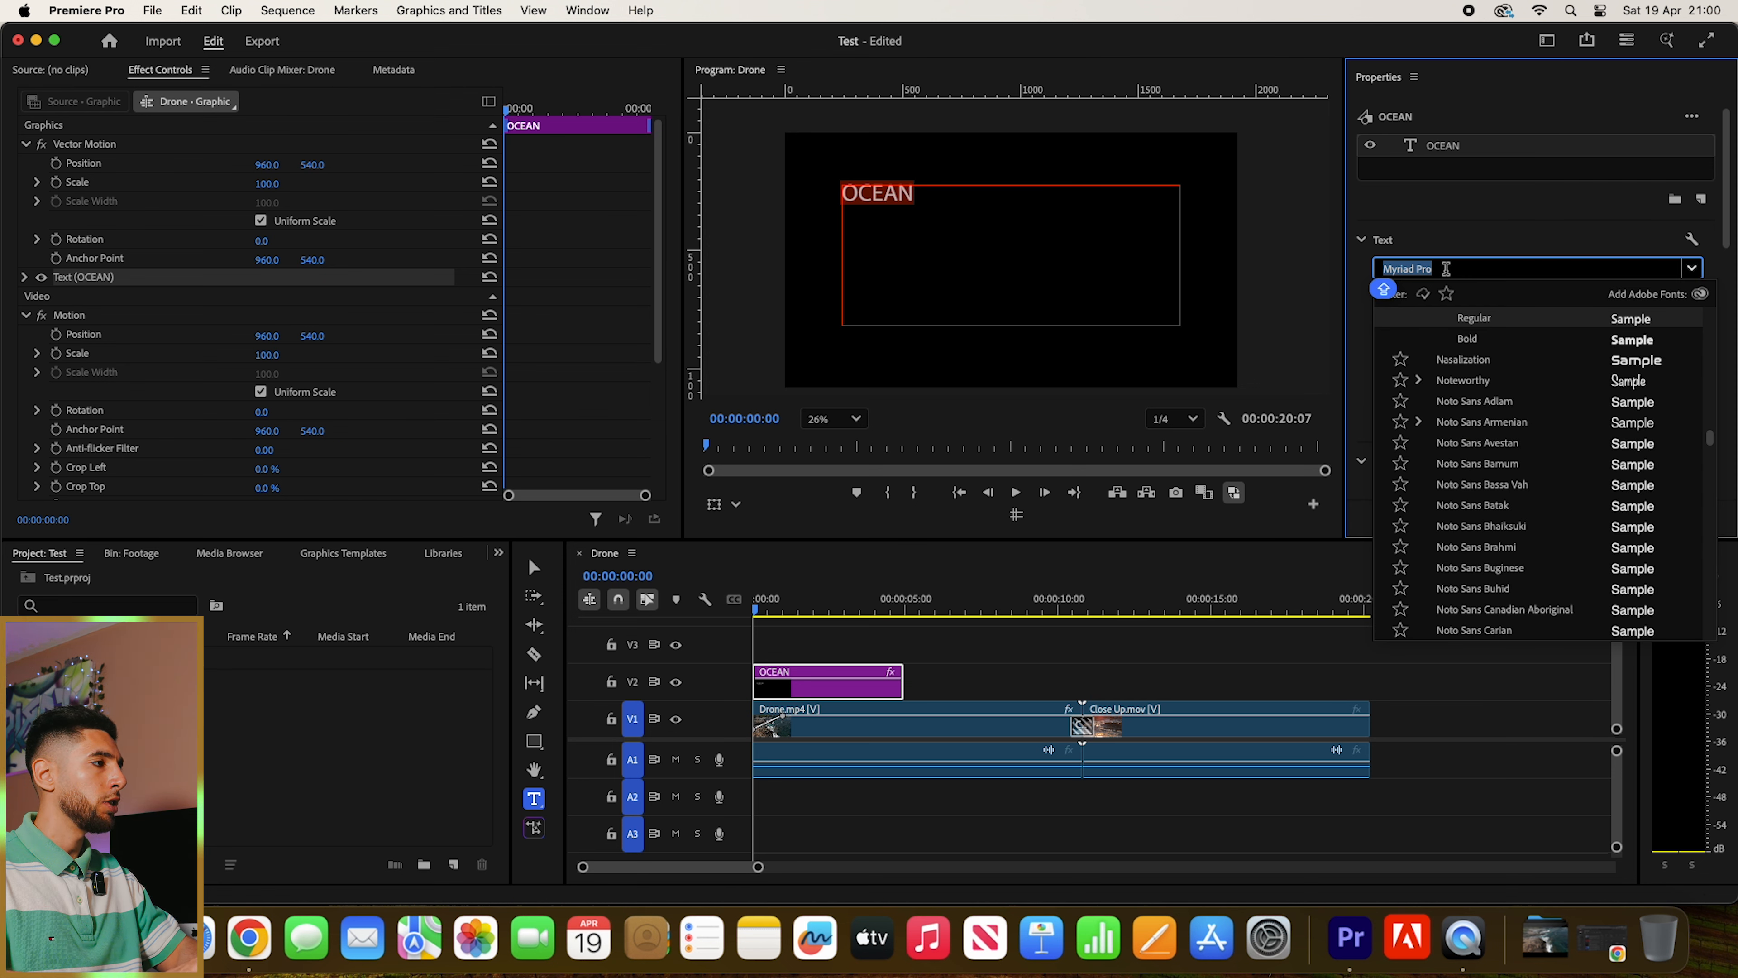
pyautogui.write('hel')
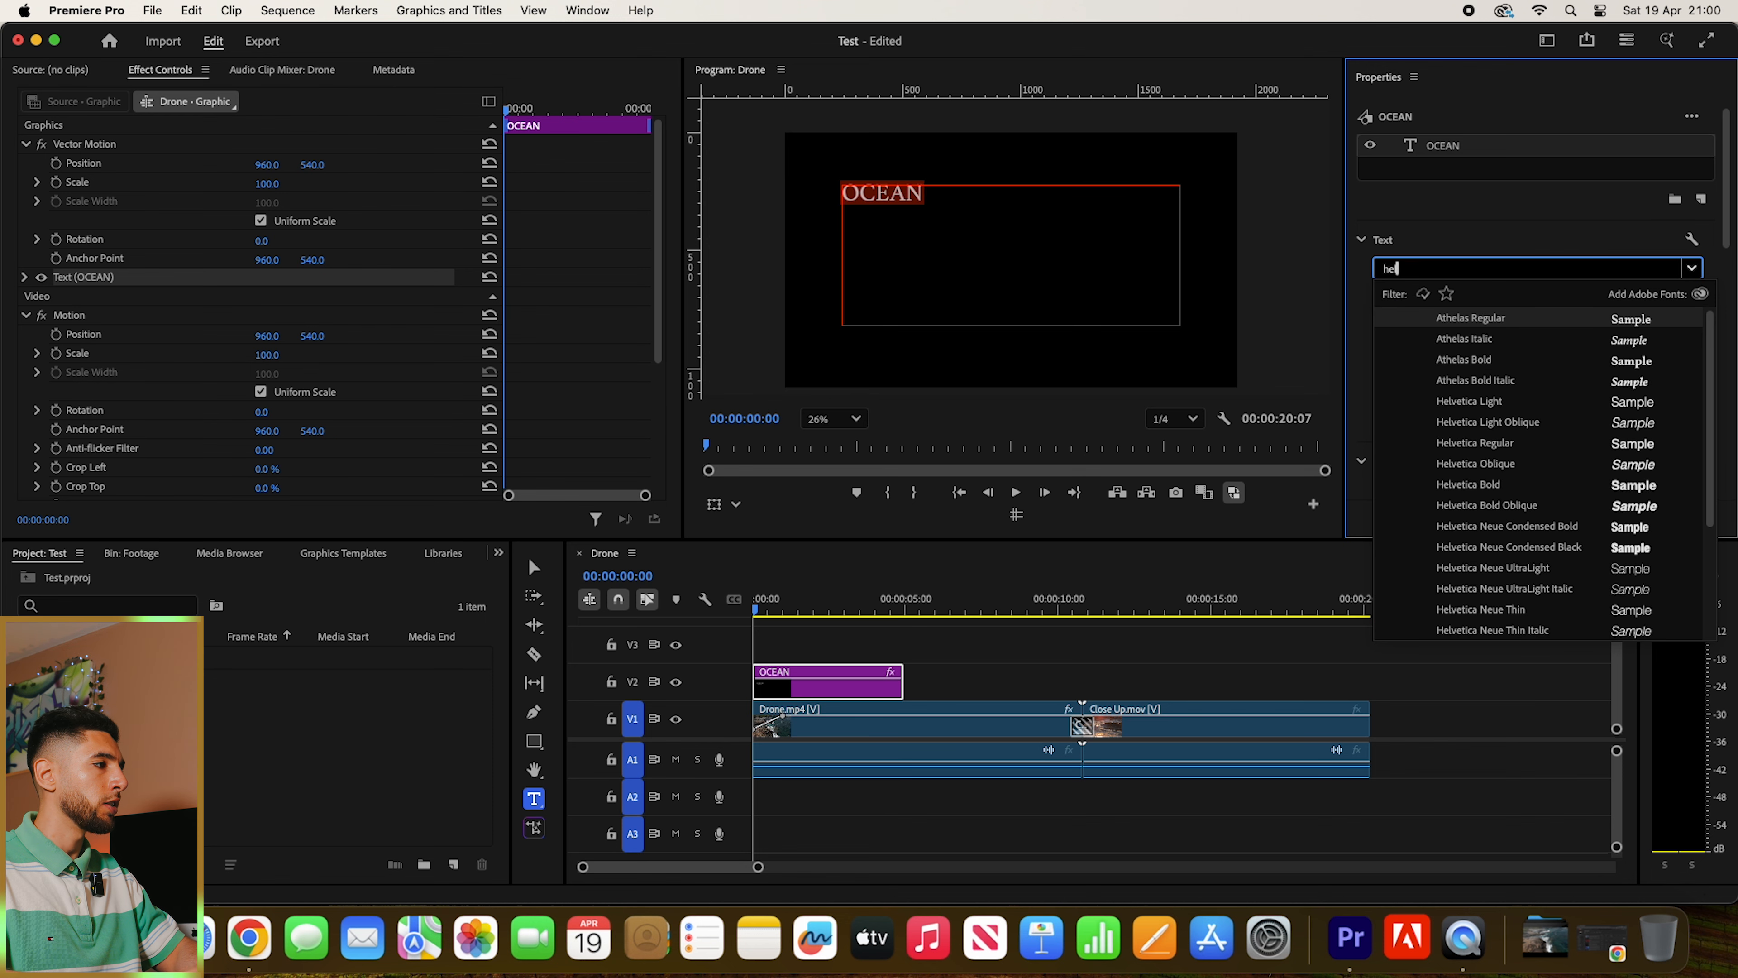
pyautogui.write('ve')
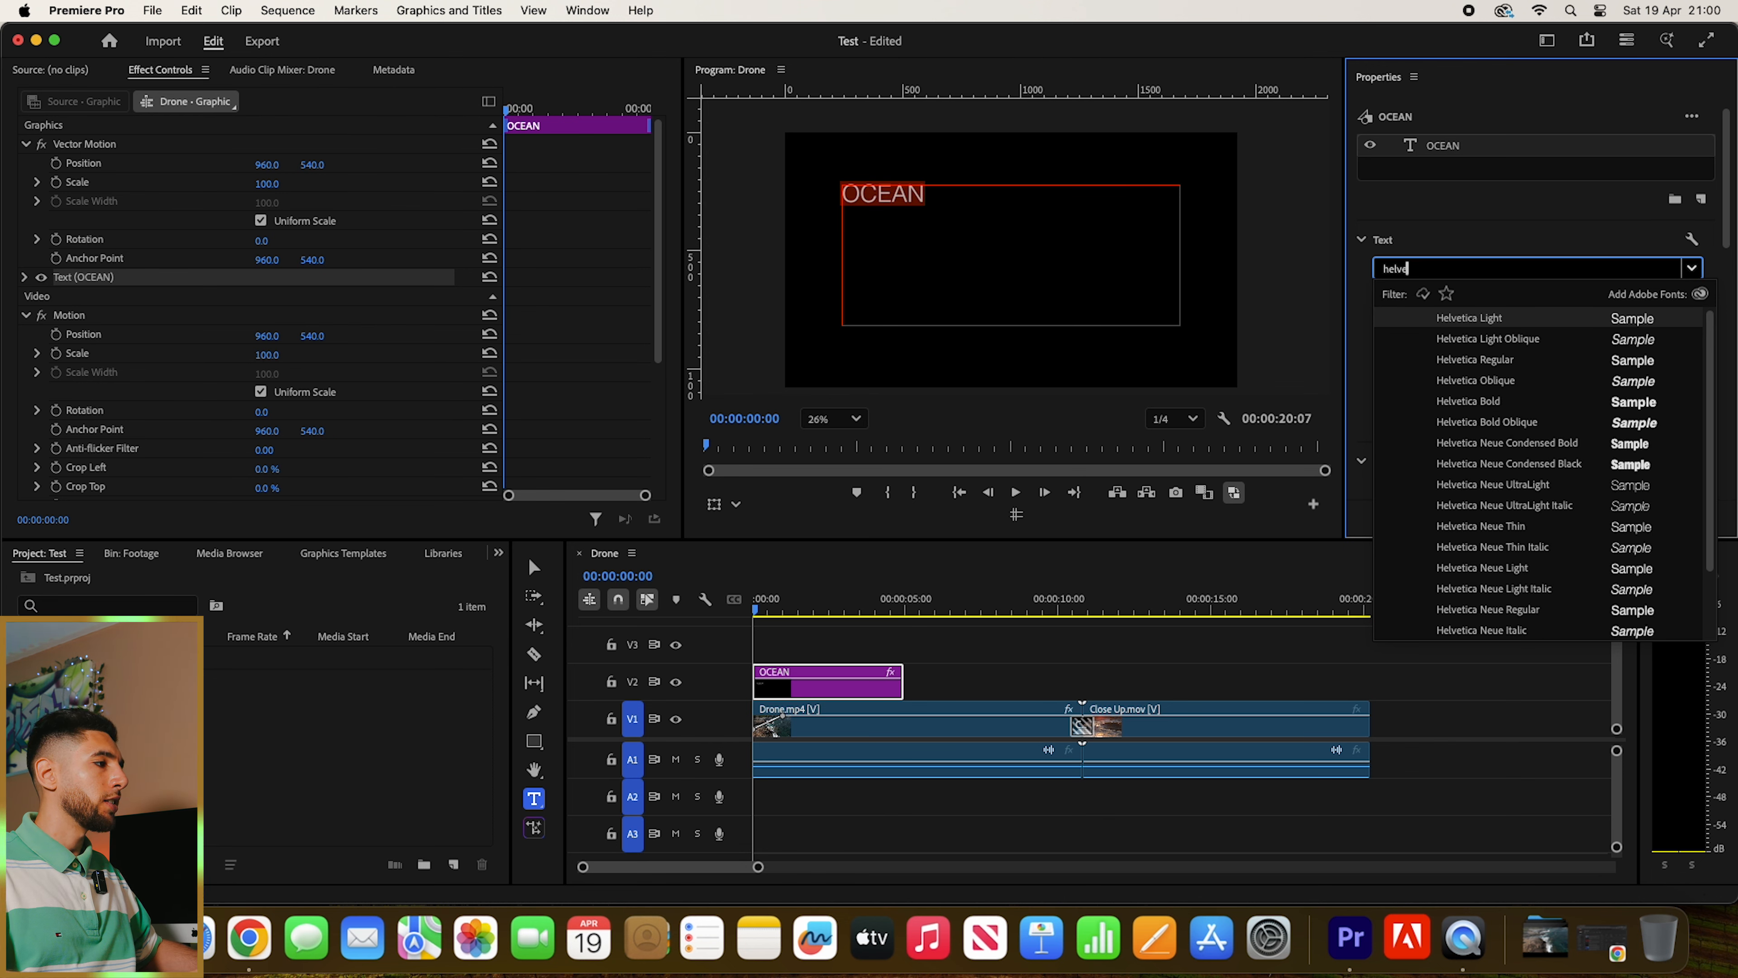
pyautogui.click(1530, 361)
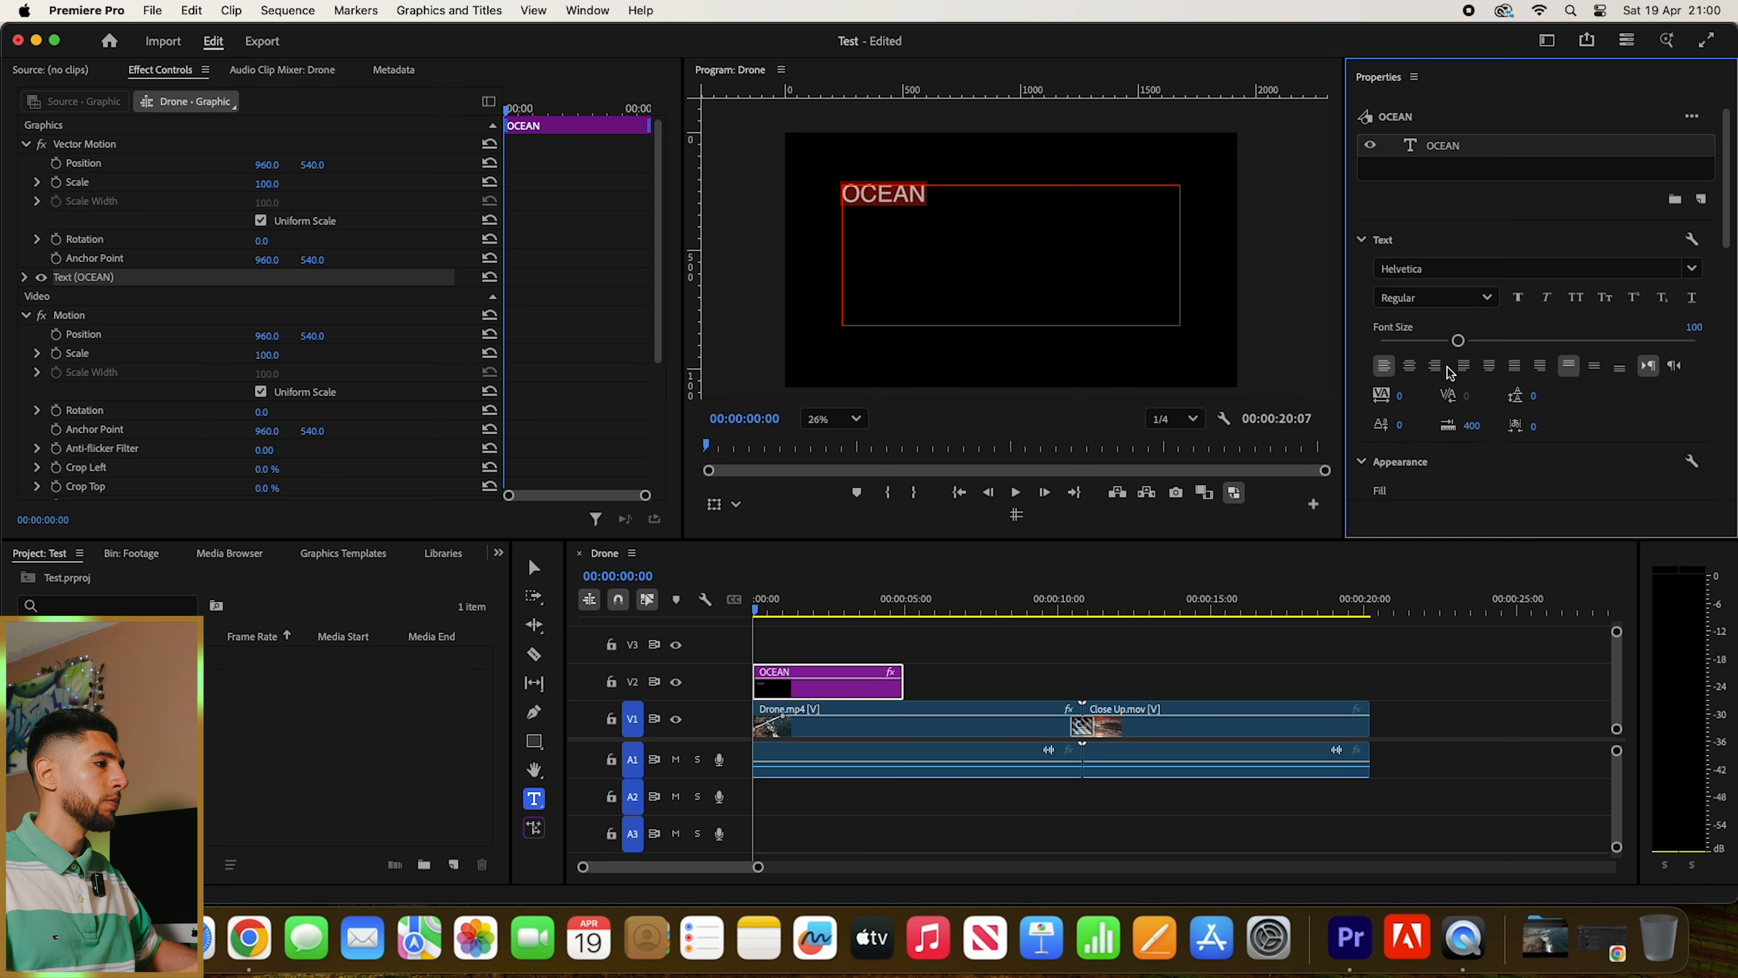
pyautogui.click(1409, 367)
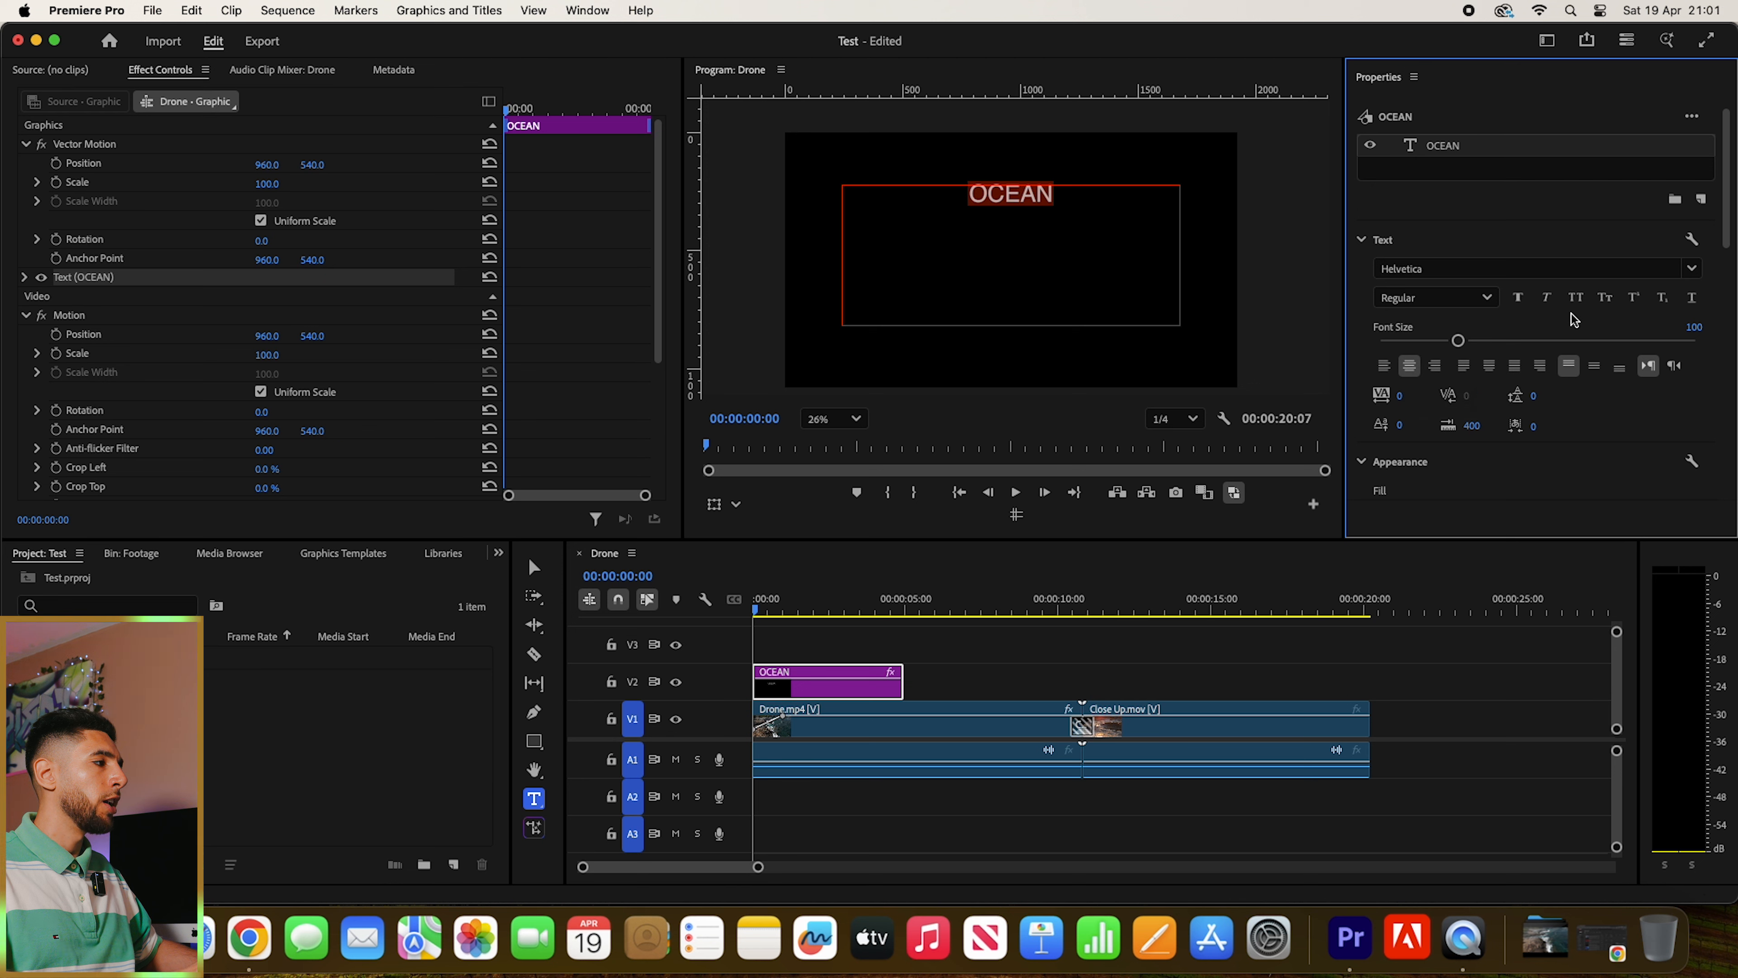
# - Select the text of the OCEAN title and set its font size to 150
pyautogui.moveTo(1729, 237); pyautogui.dragTo(1729, 424)
pyautogui.click(841, 653)
pyautogui.click(798, 690)
pyautogui.doubleClick(999, 194)
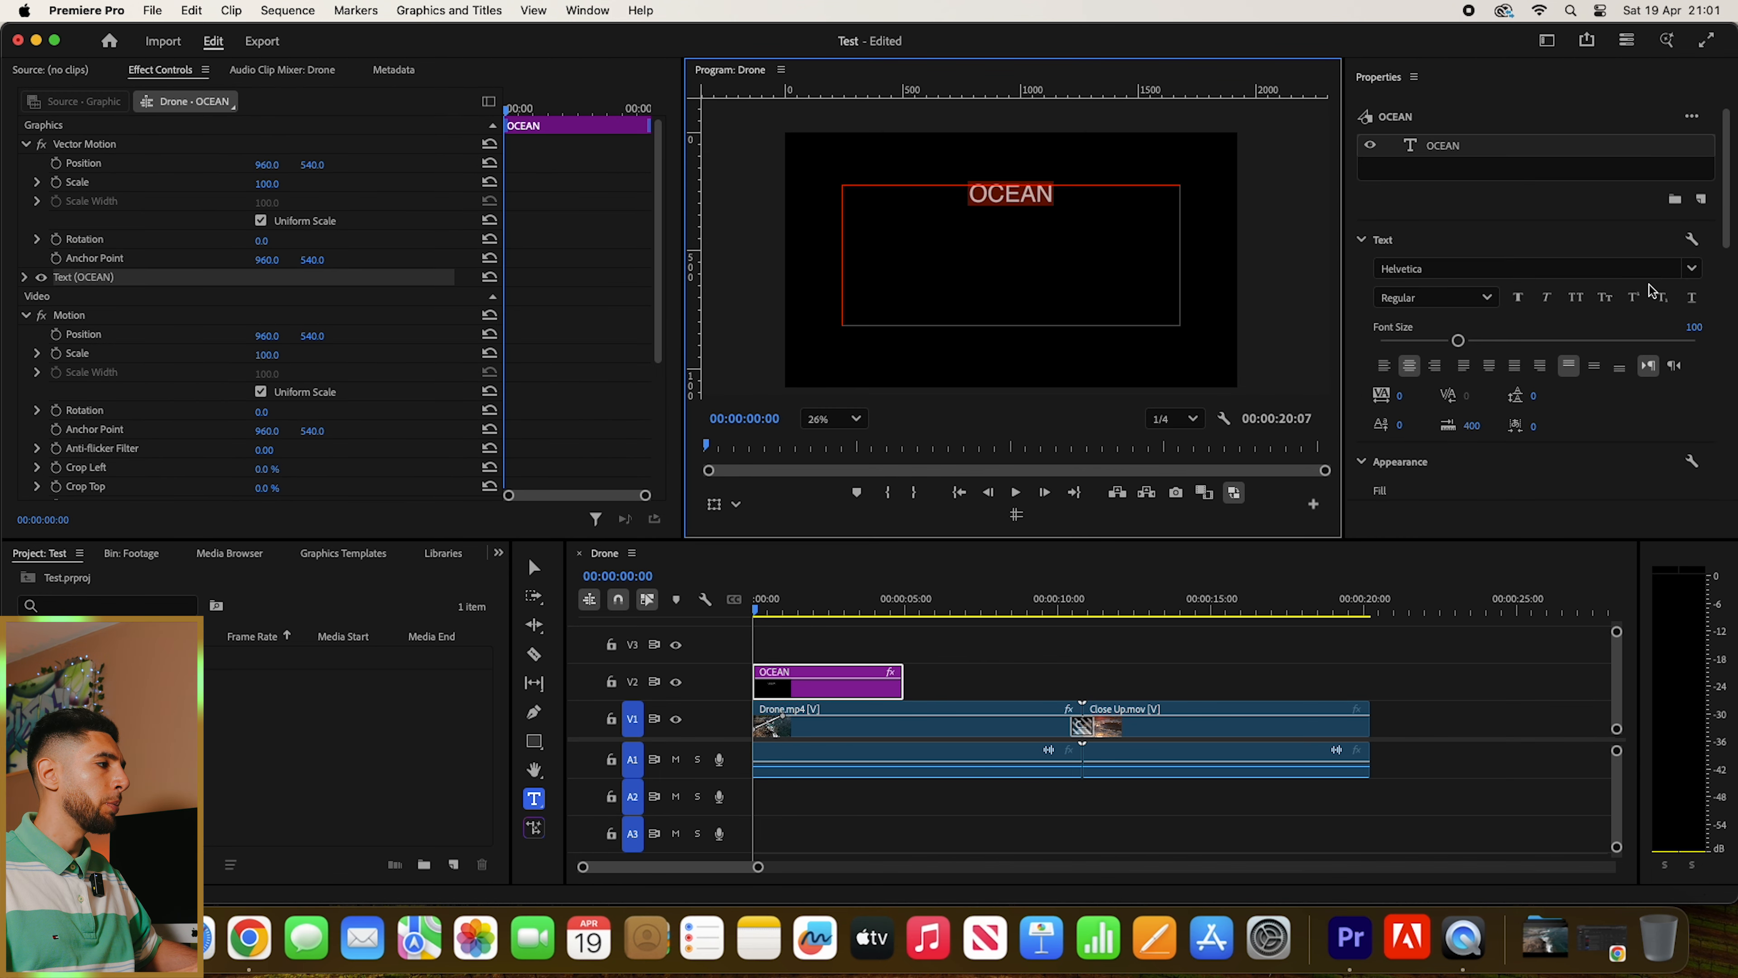
pyautogui.click(1688, 326)
pyautogui.write('150')
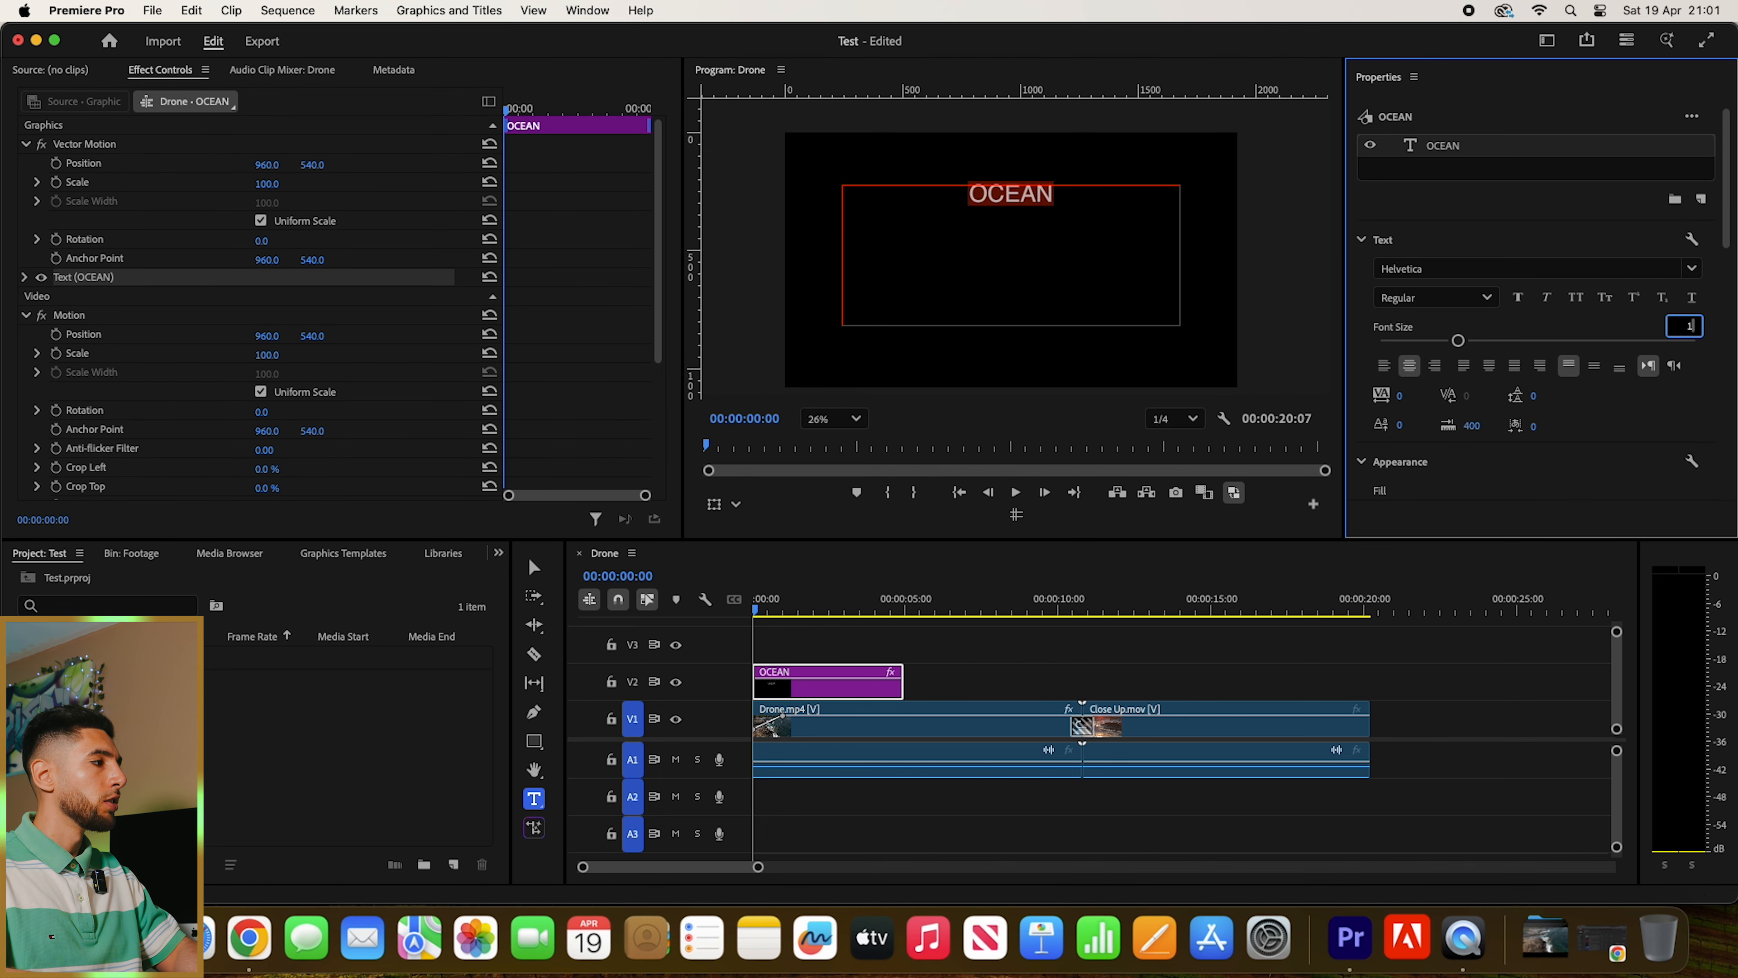
pyautogui.press('Return')
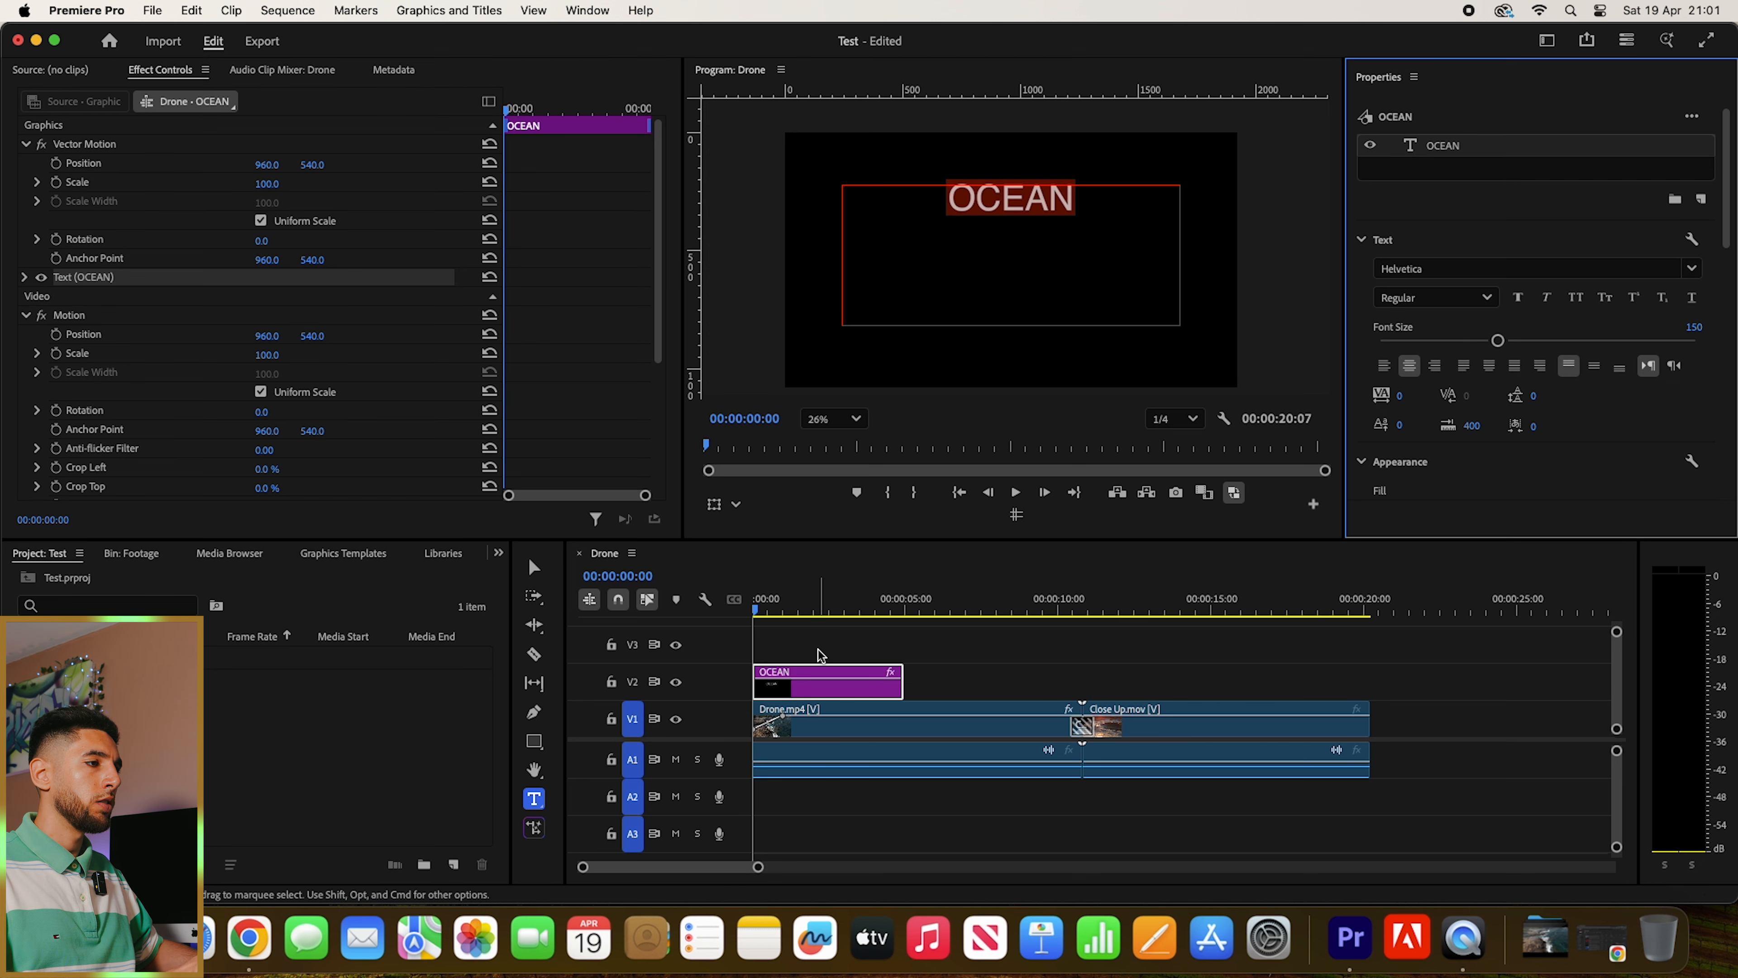
# - Shrink the OCEAN text box's height from its lower edge to fit the single line of text
pyautogui.press('Escape')
pyautogui.click(1004, 209)
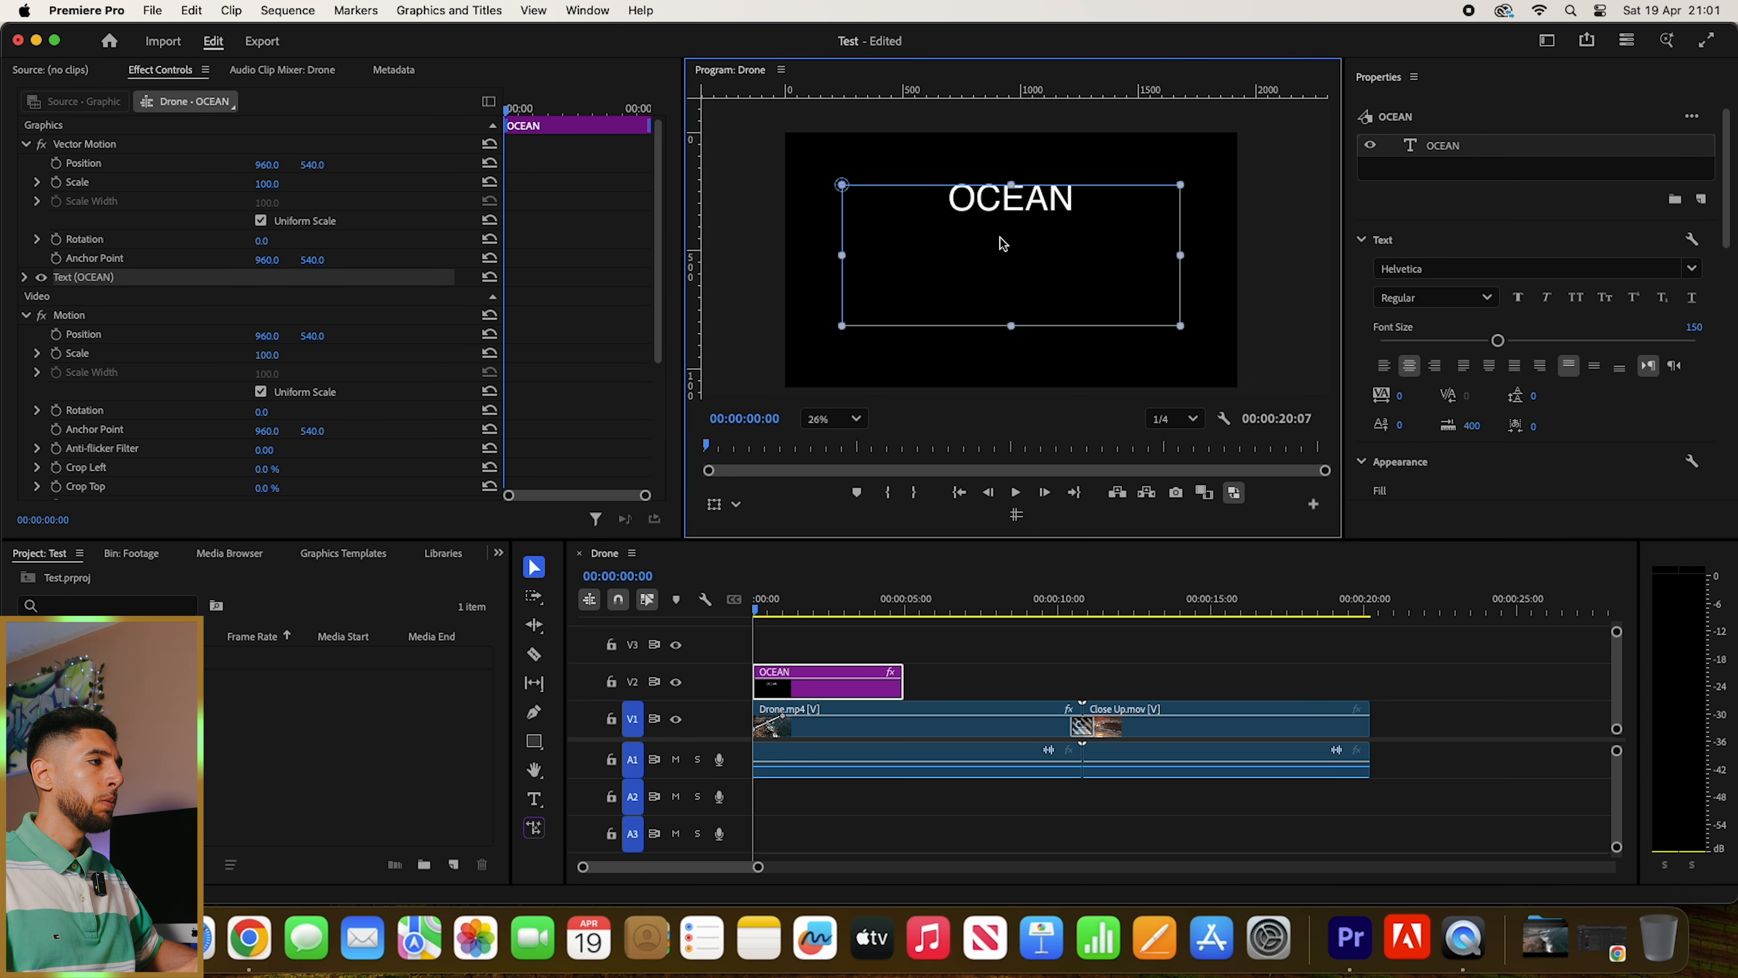
pyautogui.moveTo(1009, 326); pyautogui.dragTo(1011, 212)
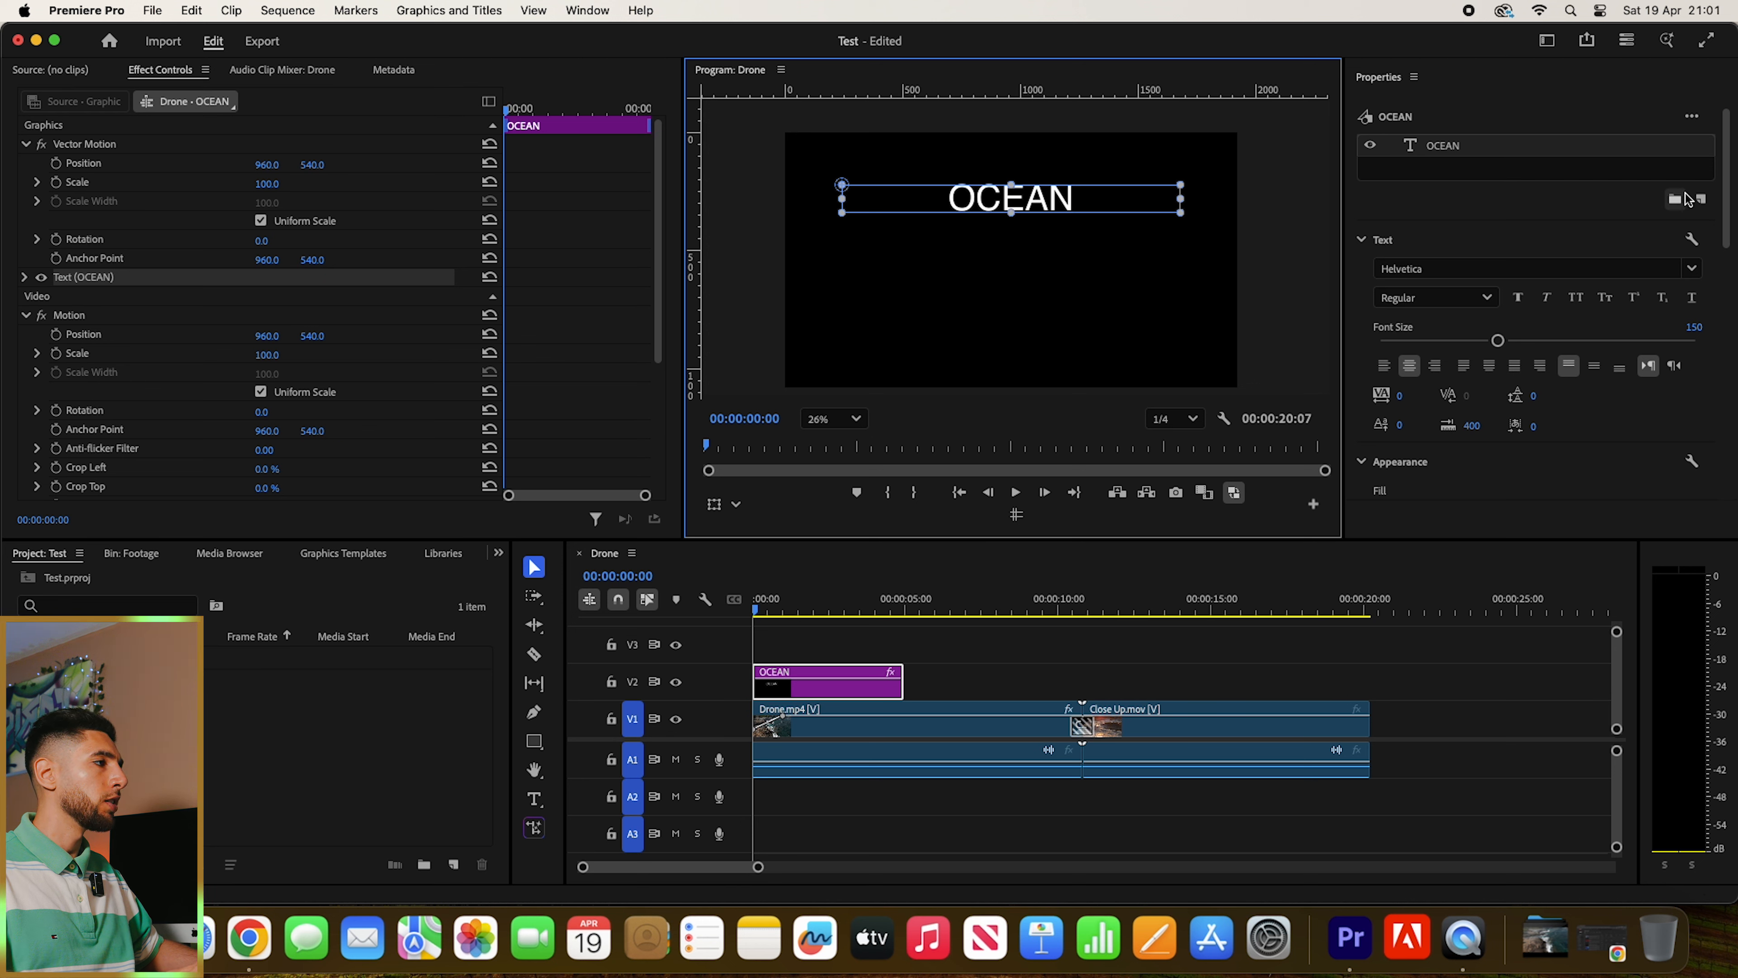
# - Align the OCEAN text box to the centre of the frame horizontally and vertically
pyautogui.scroll(-10, 1688, 198)
pyautogui.scroll(-2, 1694, 418)
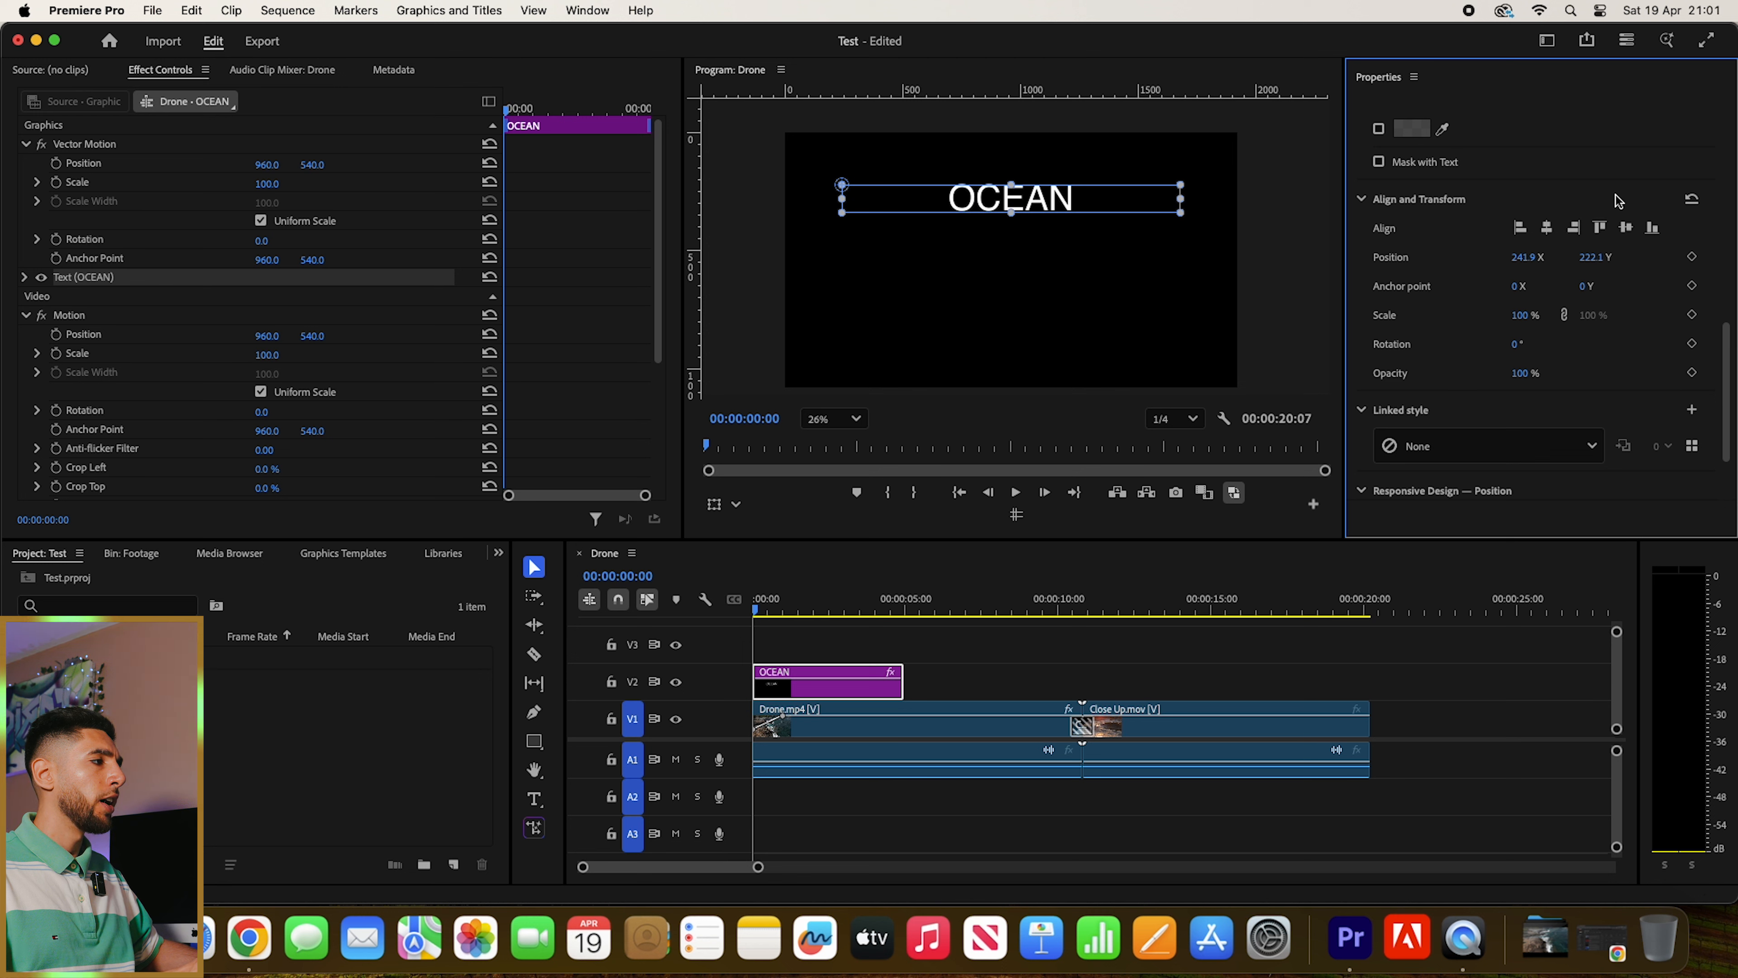
pyautogui.click(1551, 231)
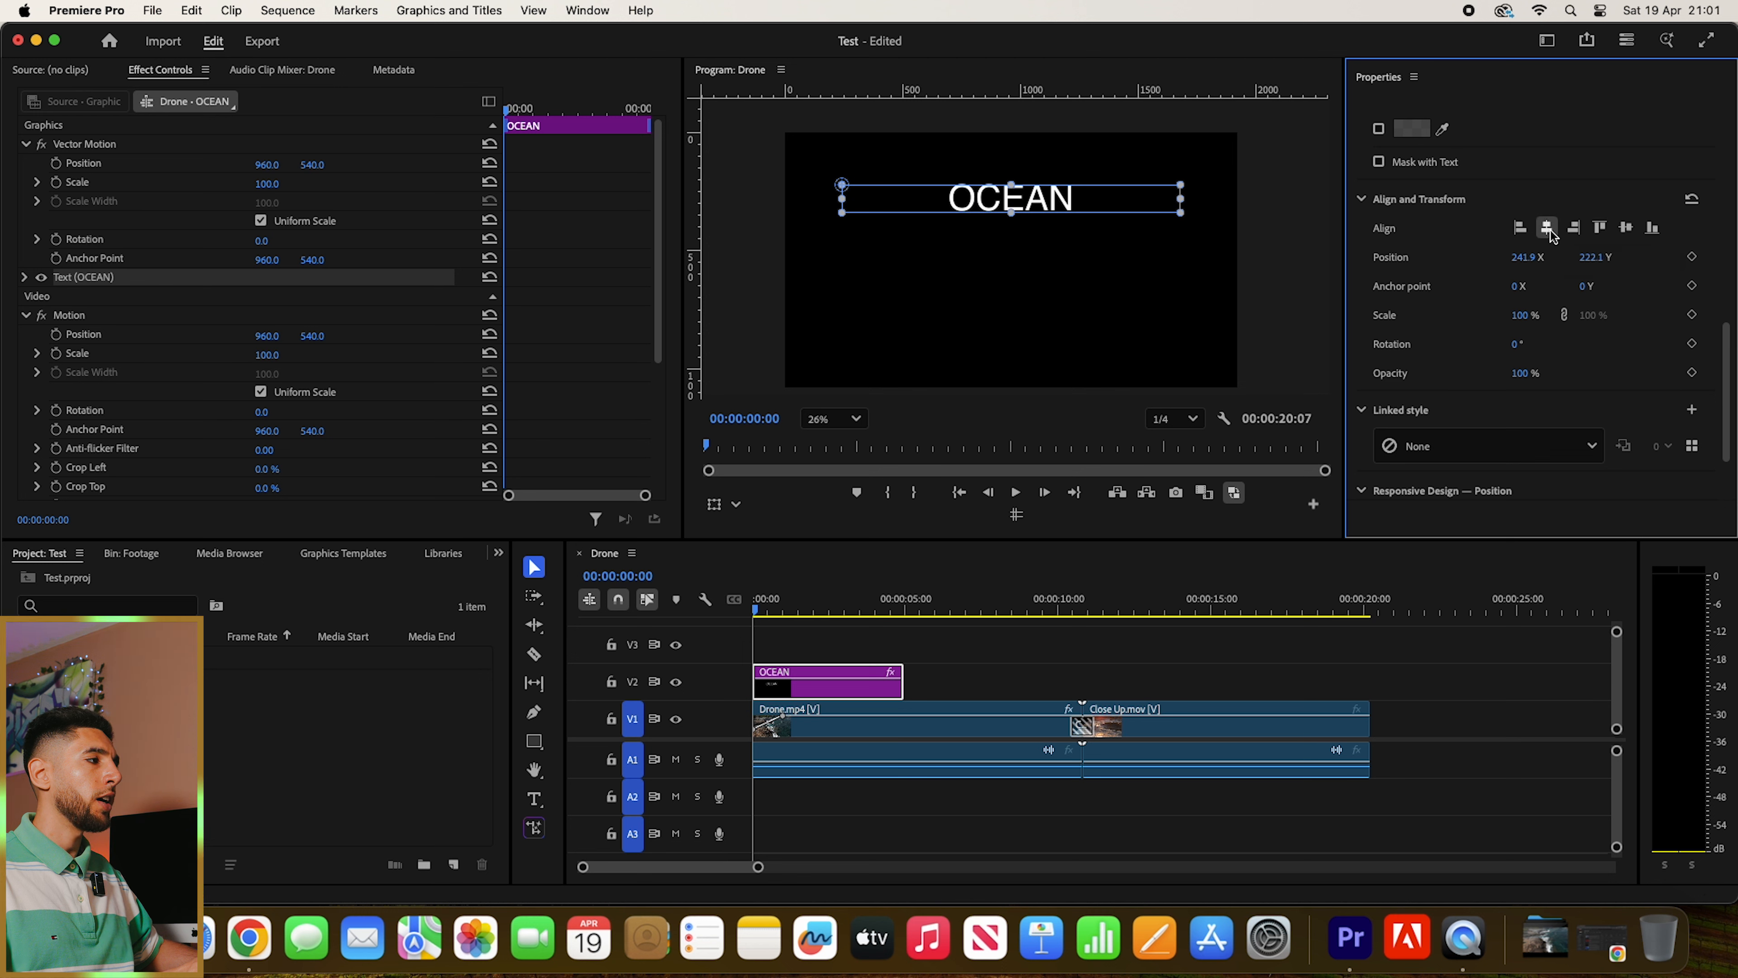
pyautogui.click(1627, 231)
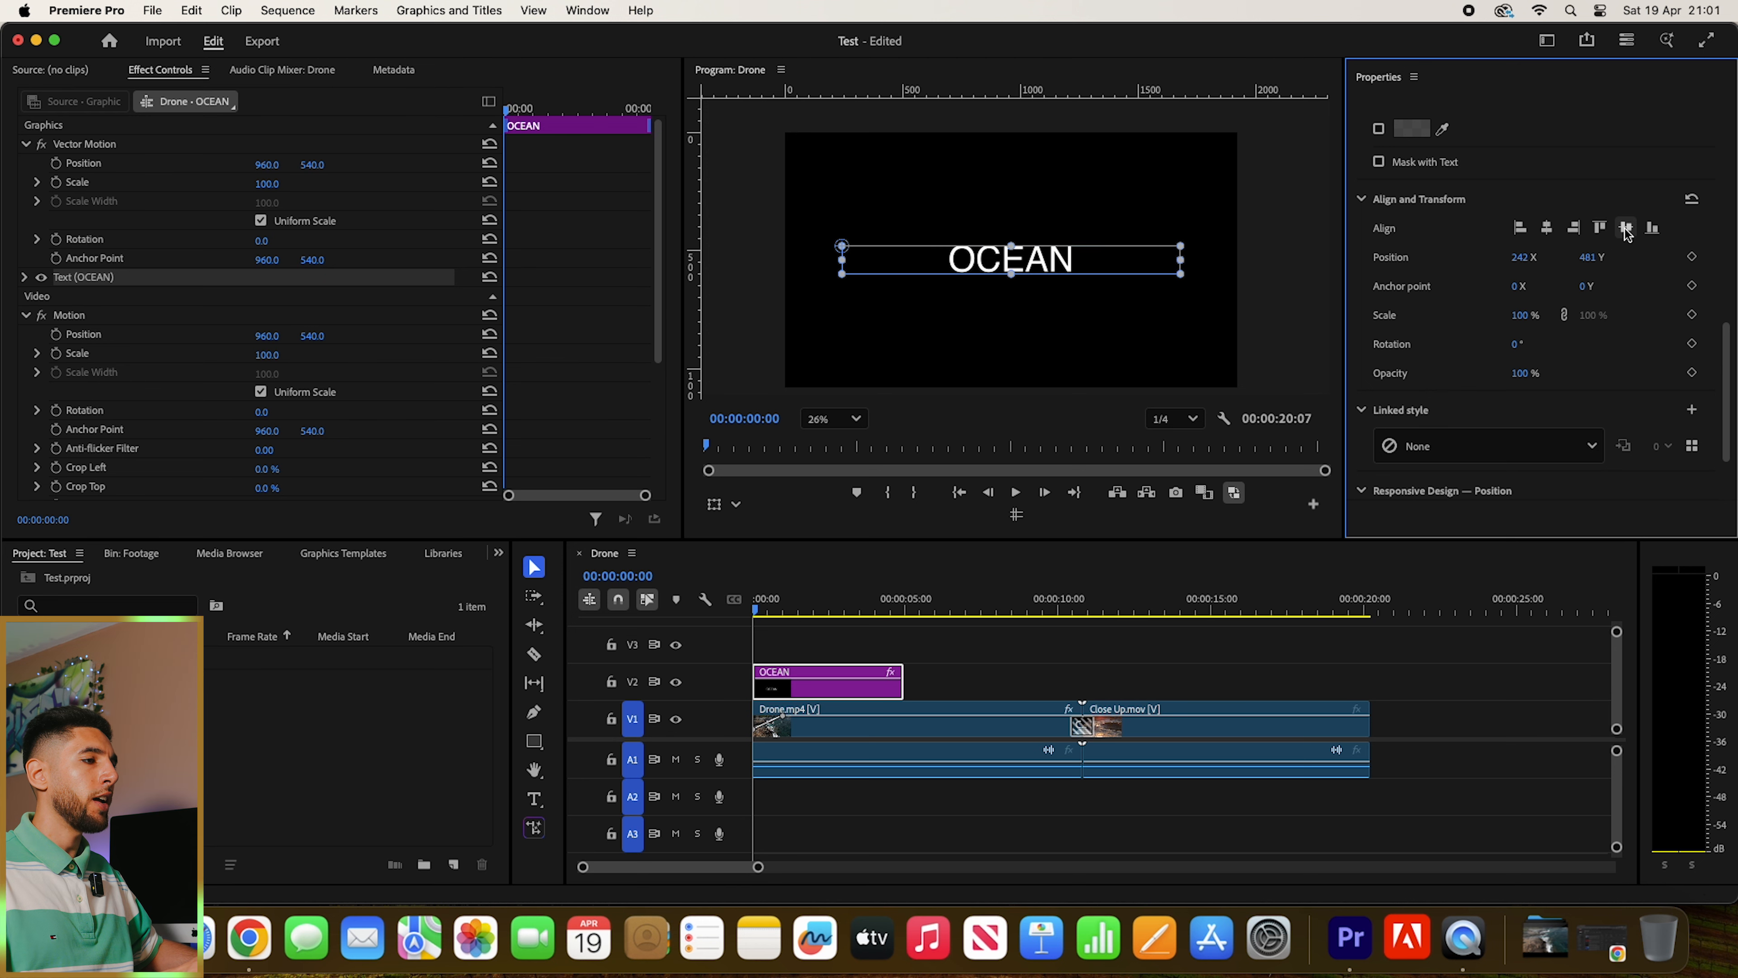
# - Play back the OCEAN title over the Drone.mp4 clip from the start and stop at 00:00:03:20
pyautogui.click(791, 641)
pyautogui.press('space')
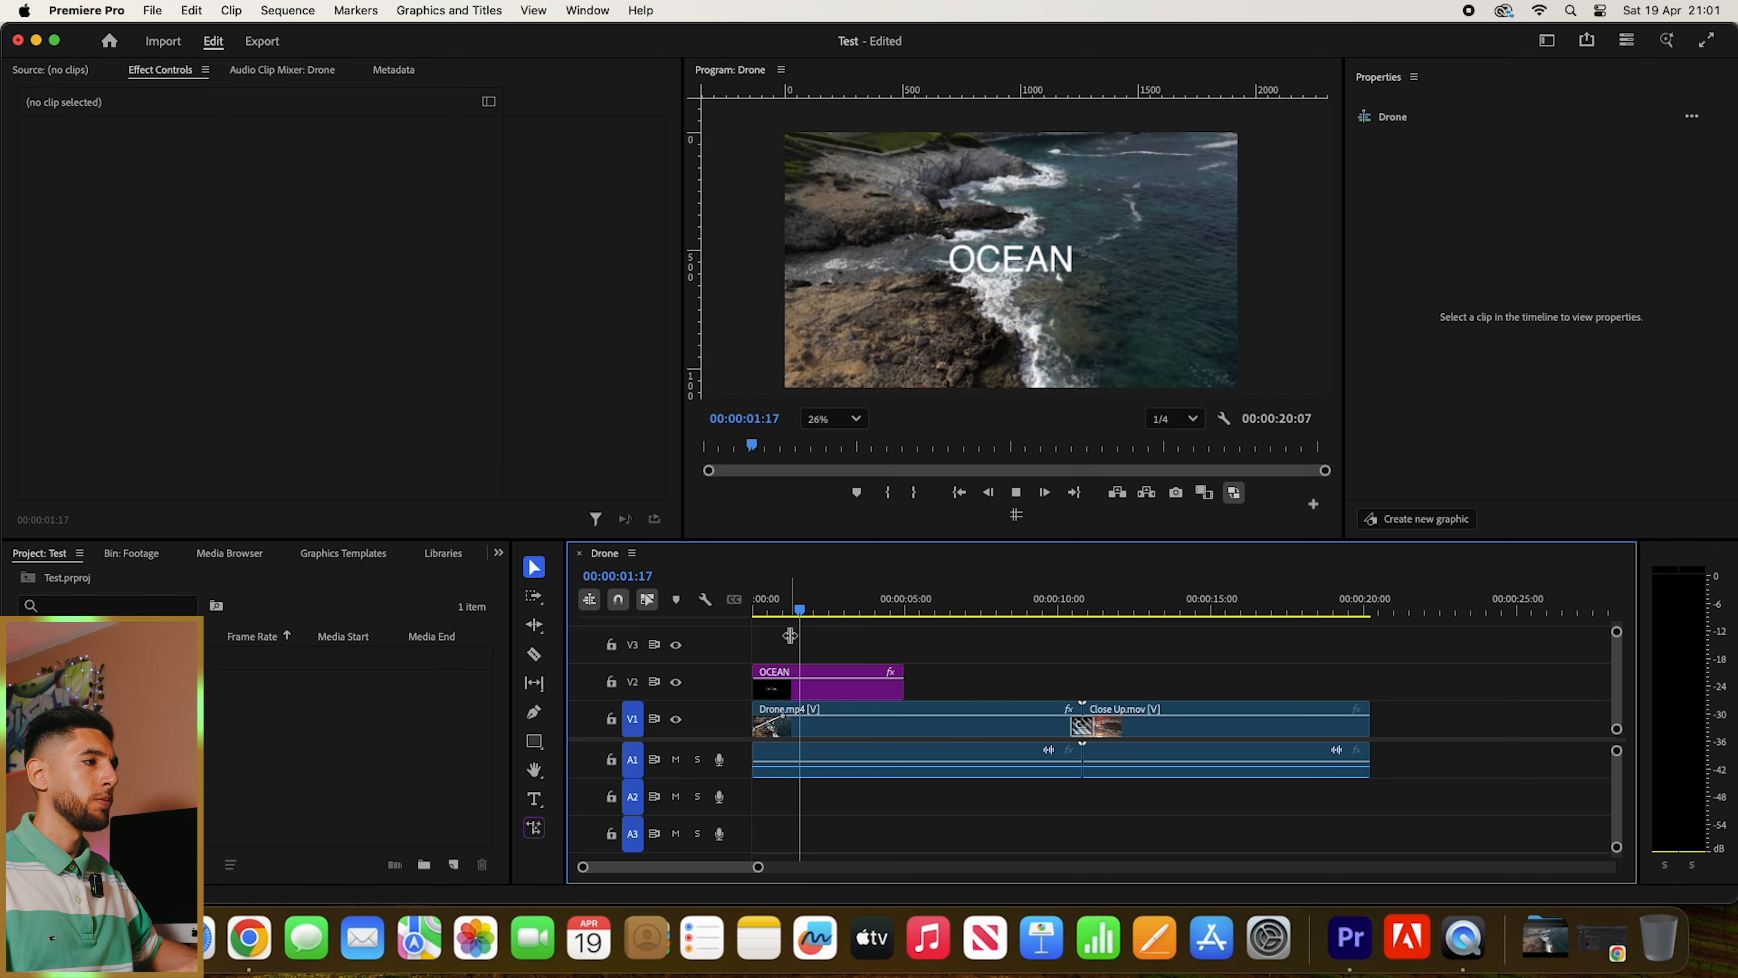
pyautogui.press('space')
pyautogui.click(382, 734)
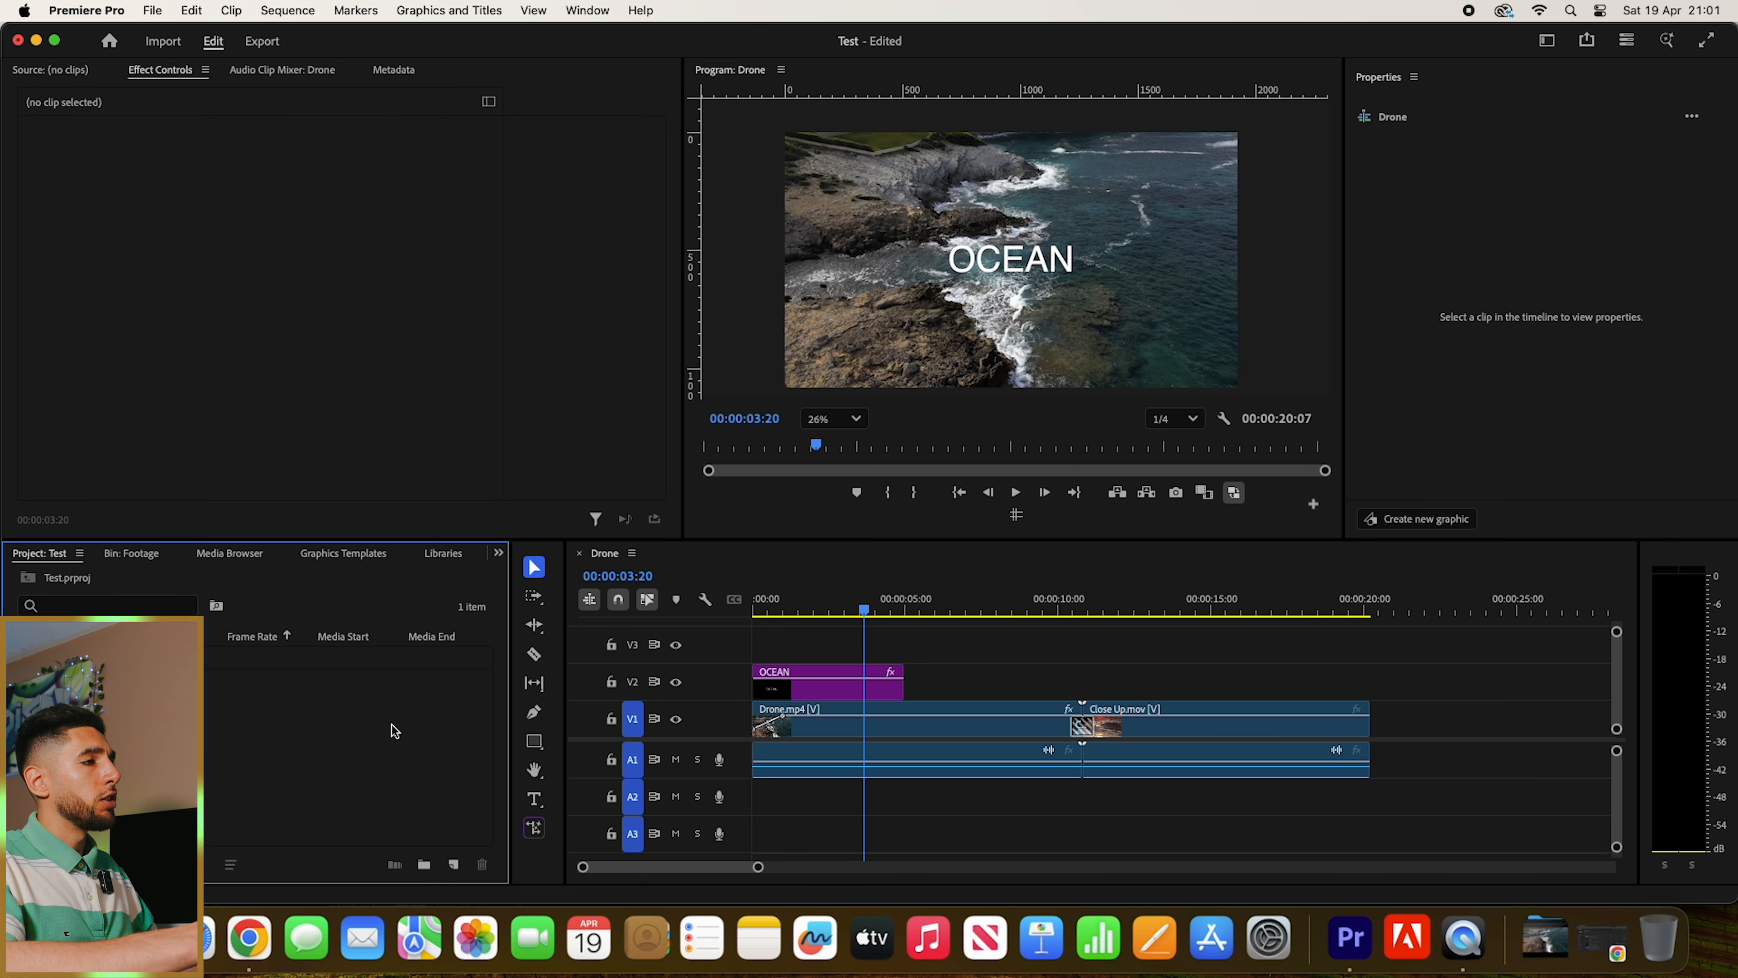
# - Import Track.wav from the Assets folder and place it on audio track A2 at the start of the sequence
pyautogui.doubleClick(392, 727)
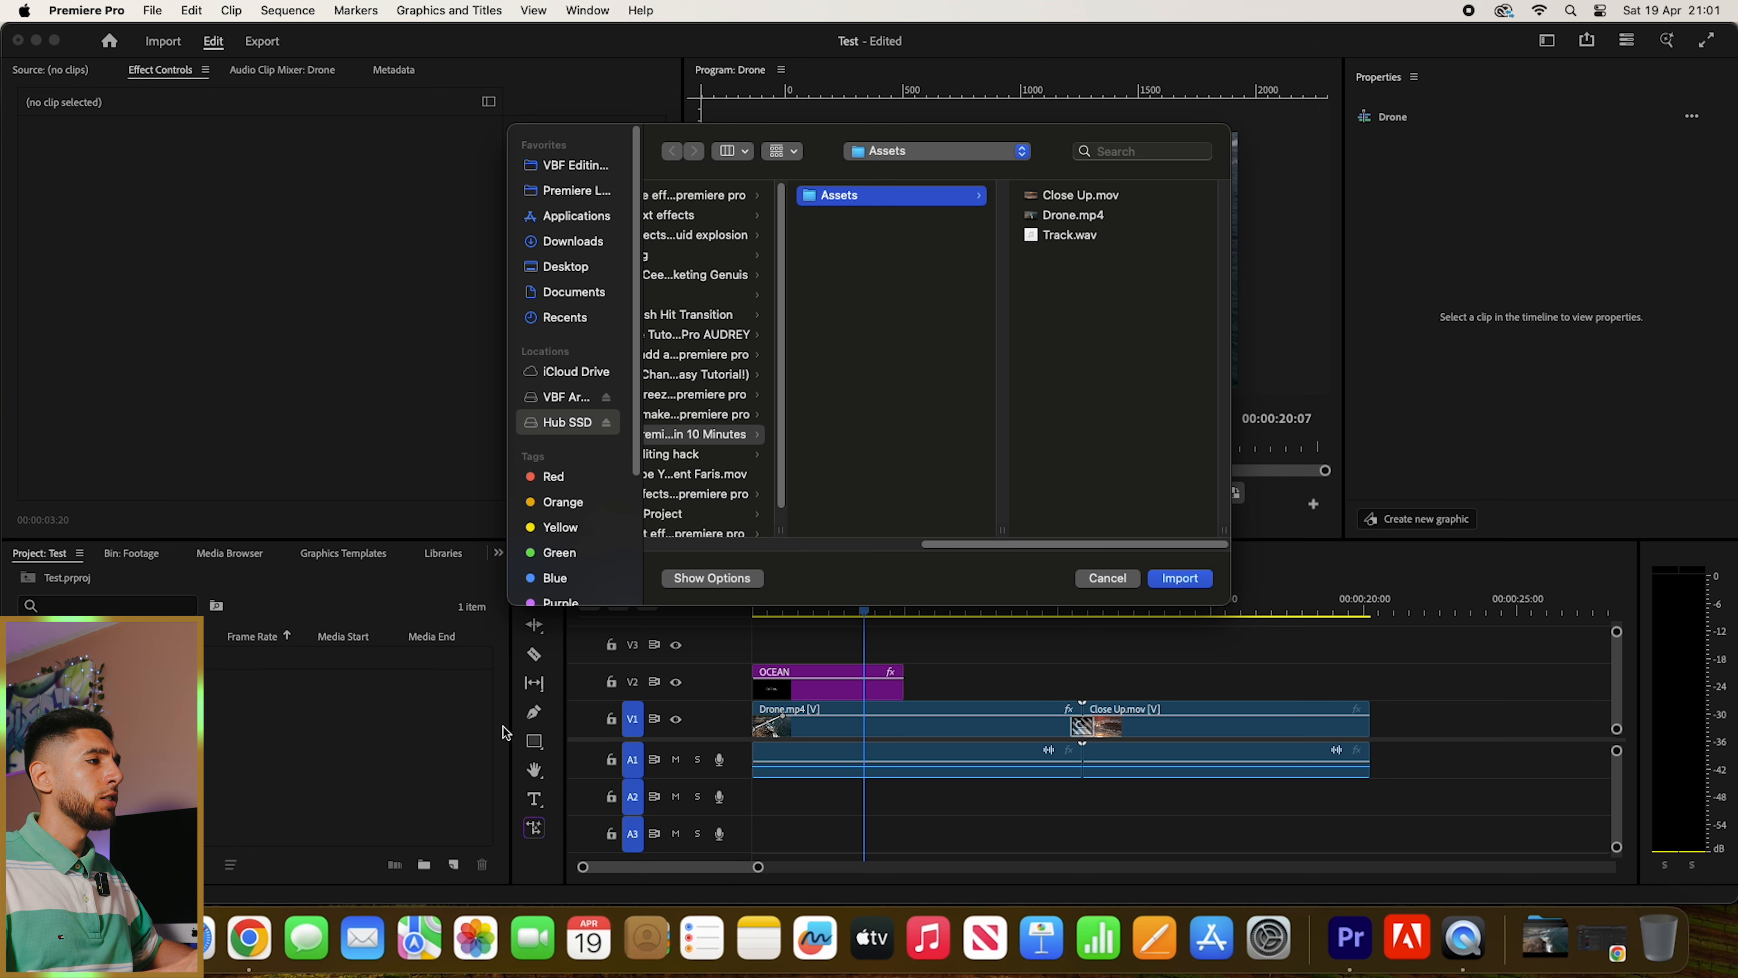
pyautogui.doubleClick(1078, 234)
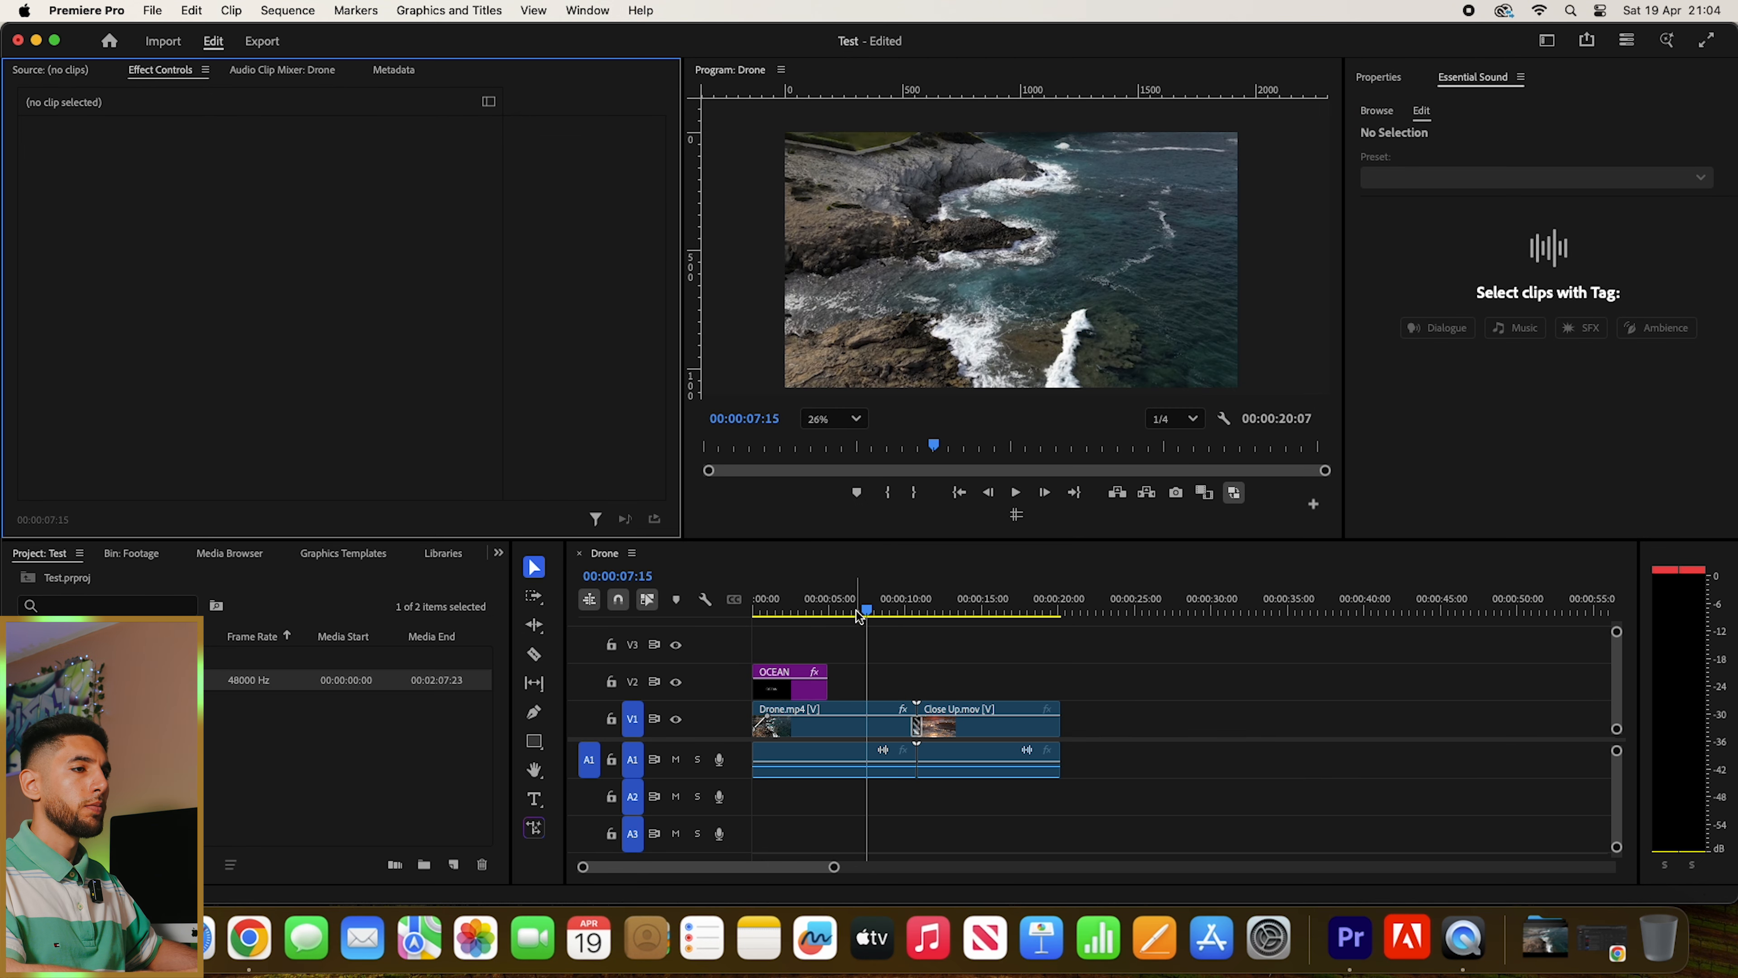
pyautogui.press('Home')
pyautogui.moveTo(89, 680); pyautogui.dragTo(744, 801)
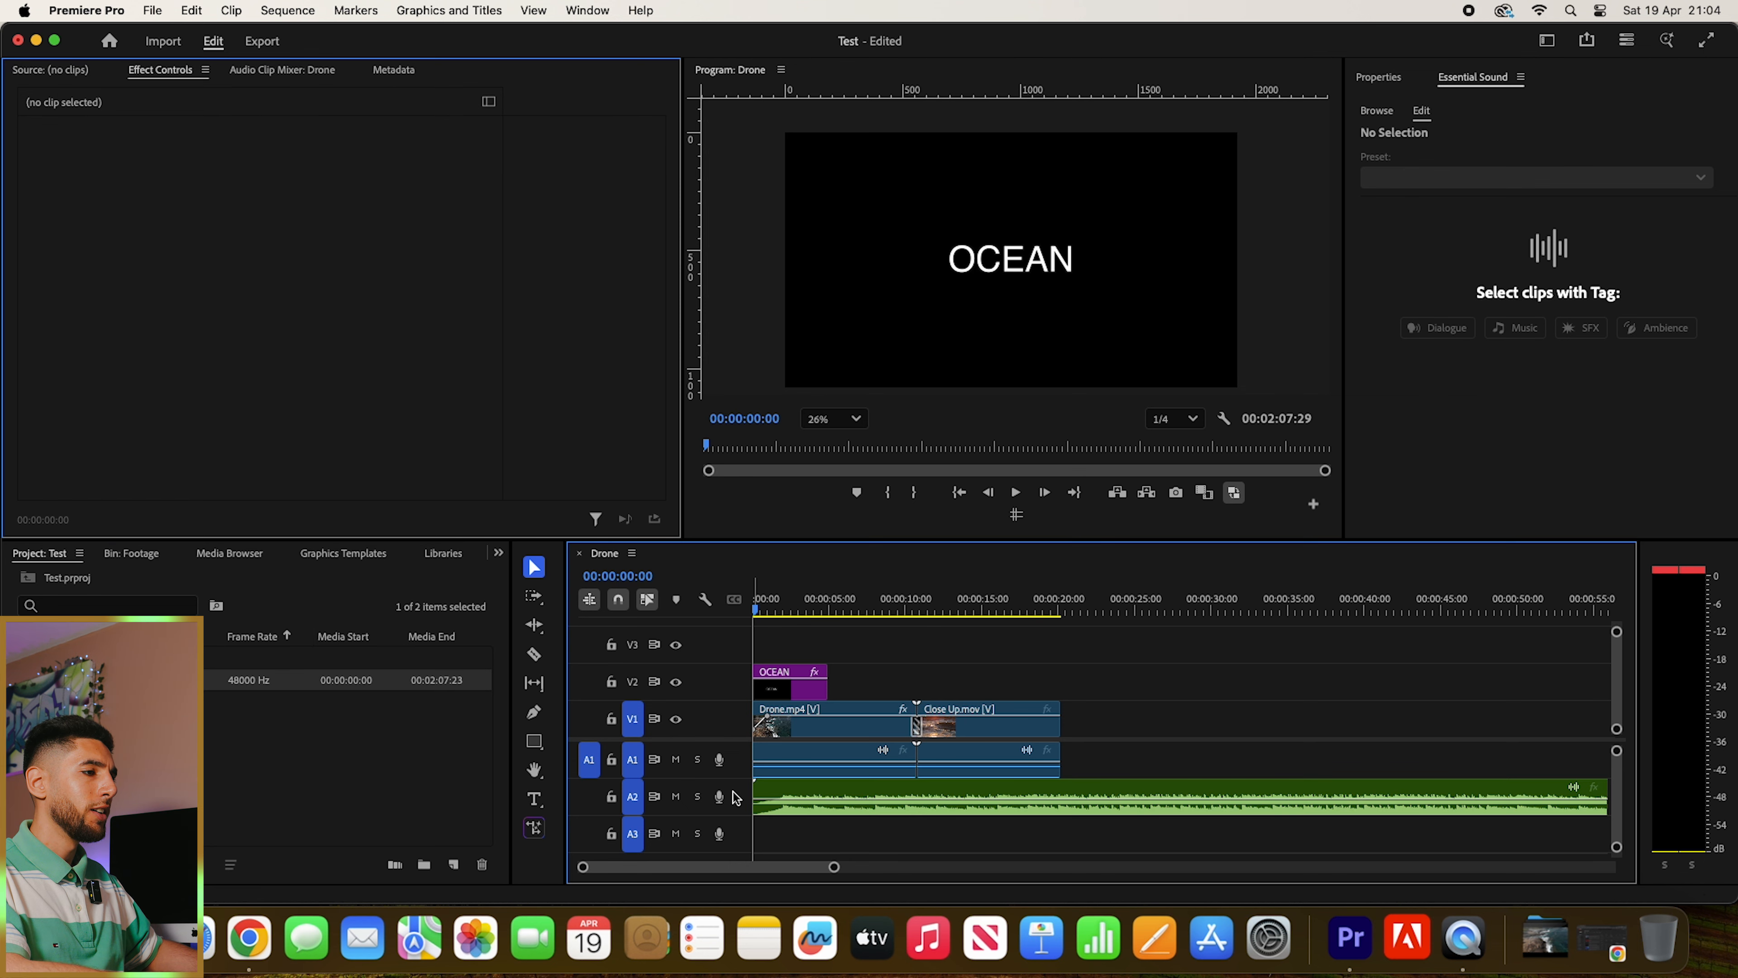
# - Trim the end of Track.wav on audio track A2 to line up with the end of the Close Up.mov clip
pyautogui.press('-')
pyautogui.press('-')
pyautogui.press('-')
pyautogui.press('=')
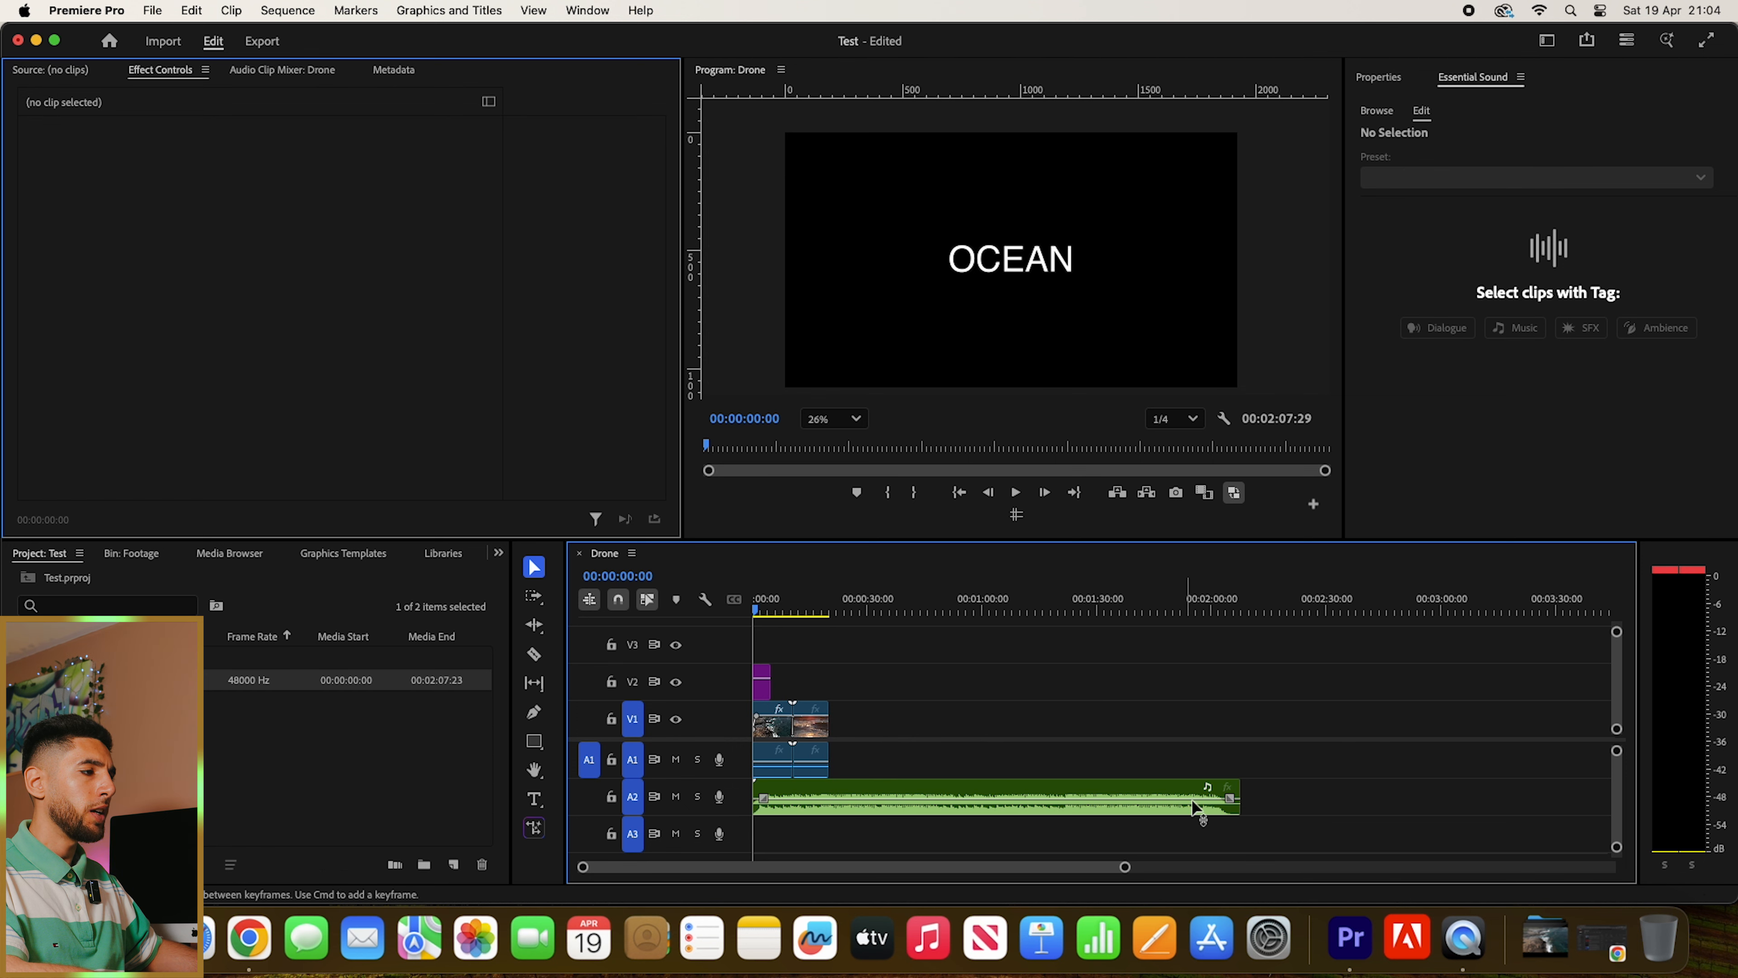
pyautogui.moveTo(1237, 798); pyautogui.dragTo(822, 796)
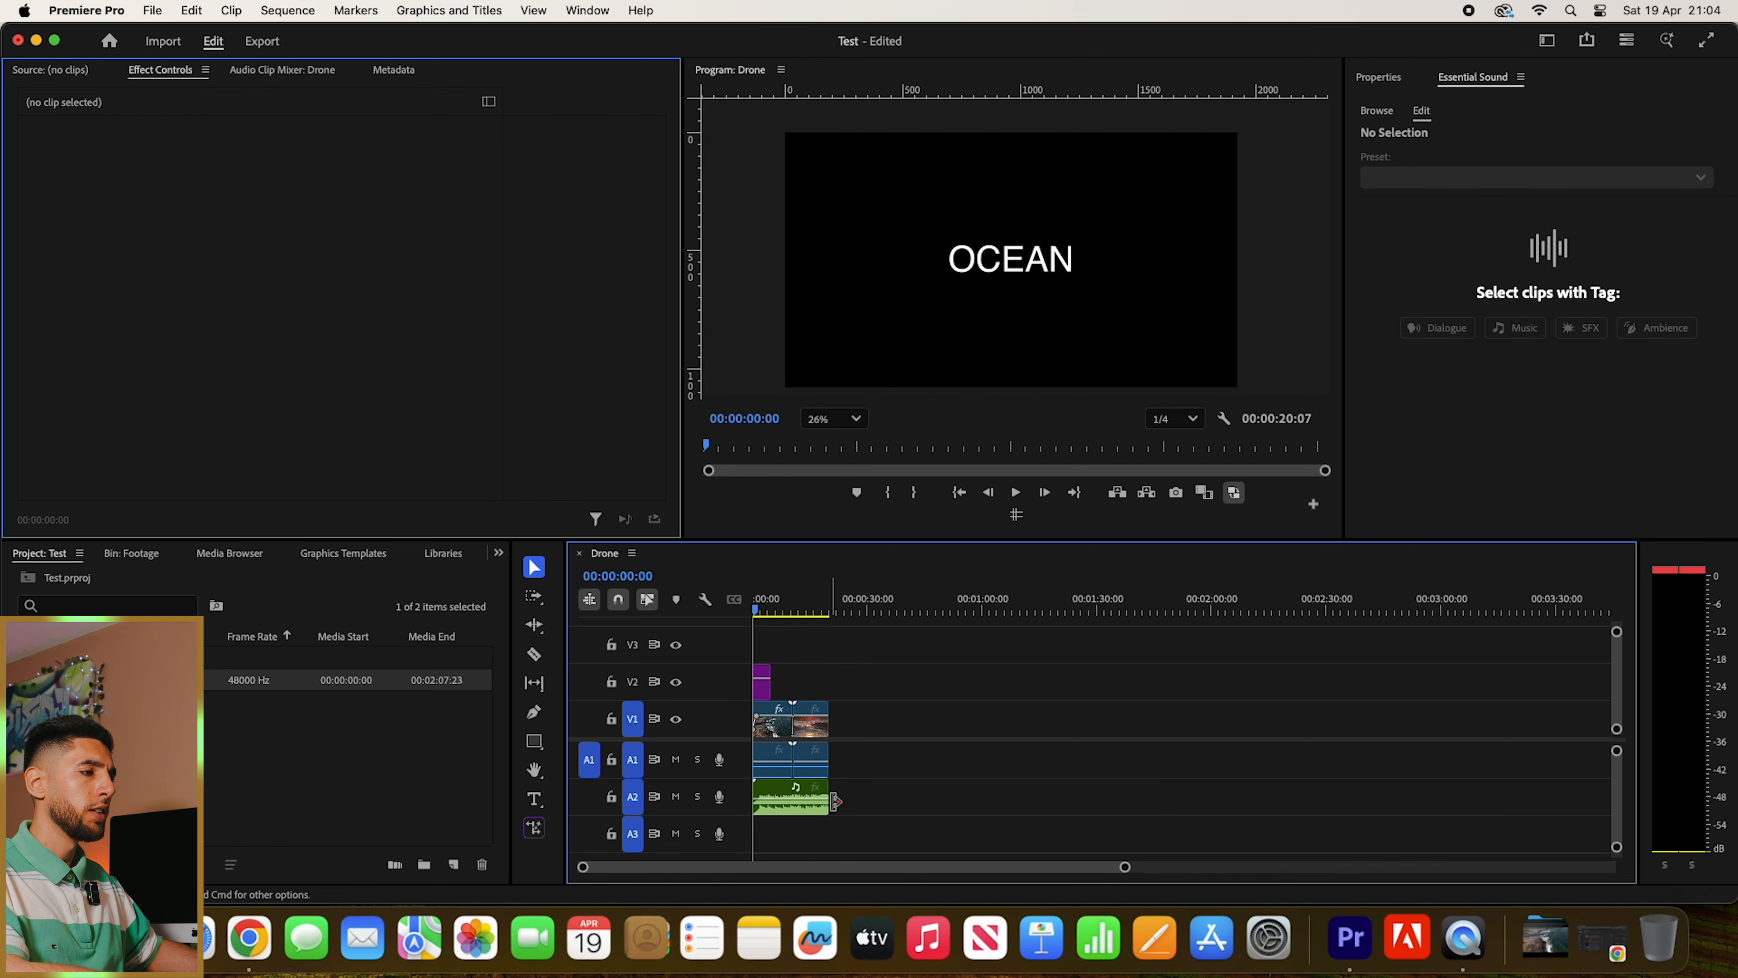
pyautogui.press('=')
pyautogui.press('=')
pyautogui.press('=')
# - Play back the sequence with Track.wav selected to check its loudness and enter a volume level of -5 dB for it
pyautogui.click(910, 810)
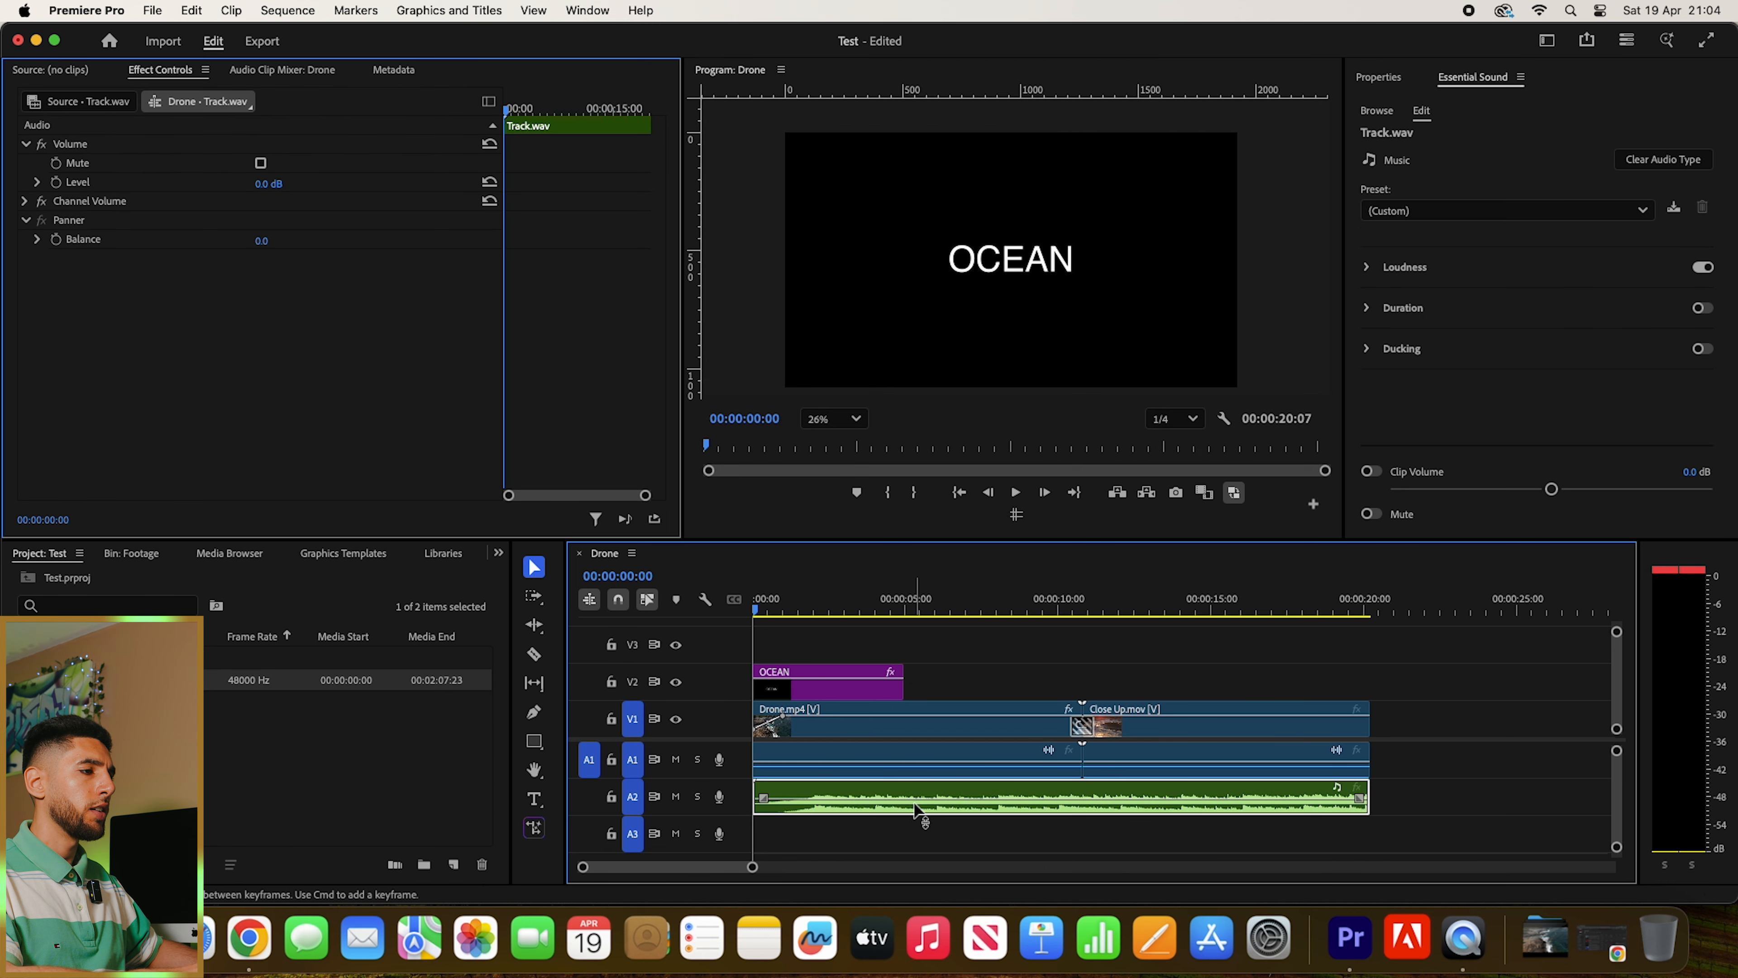
pyautogui.press('space')
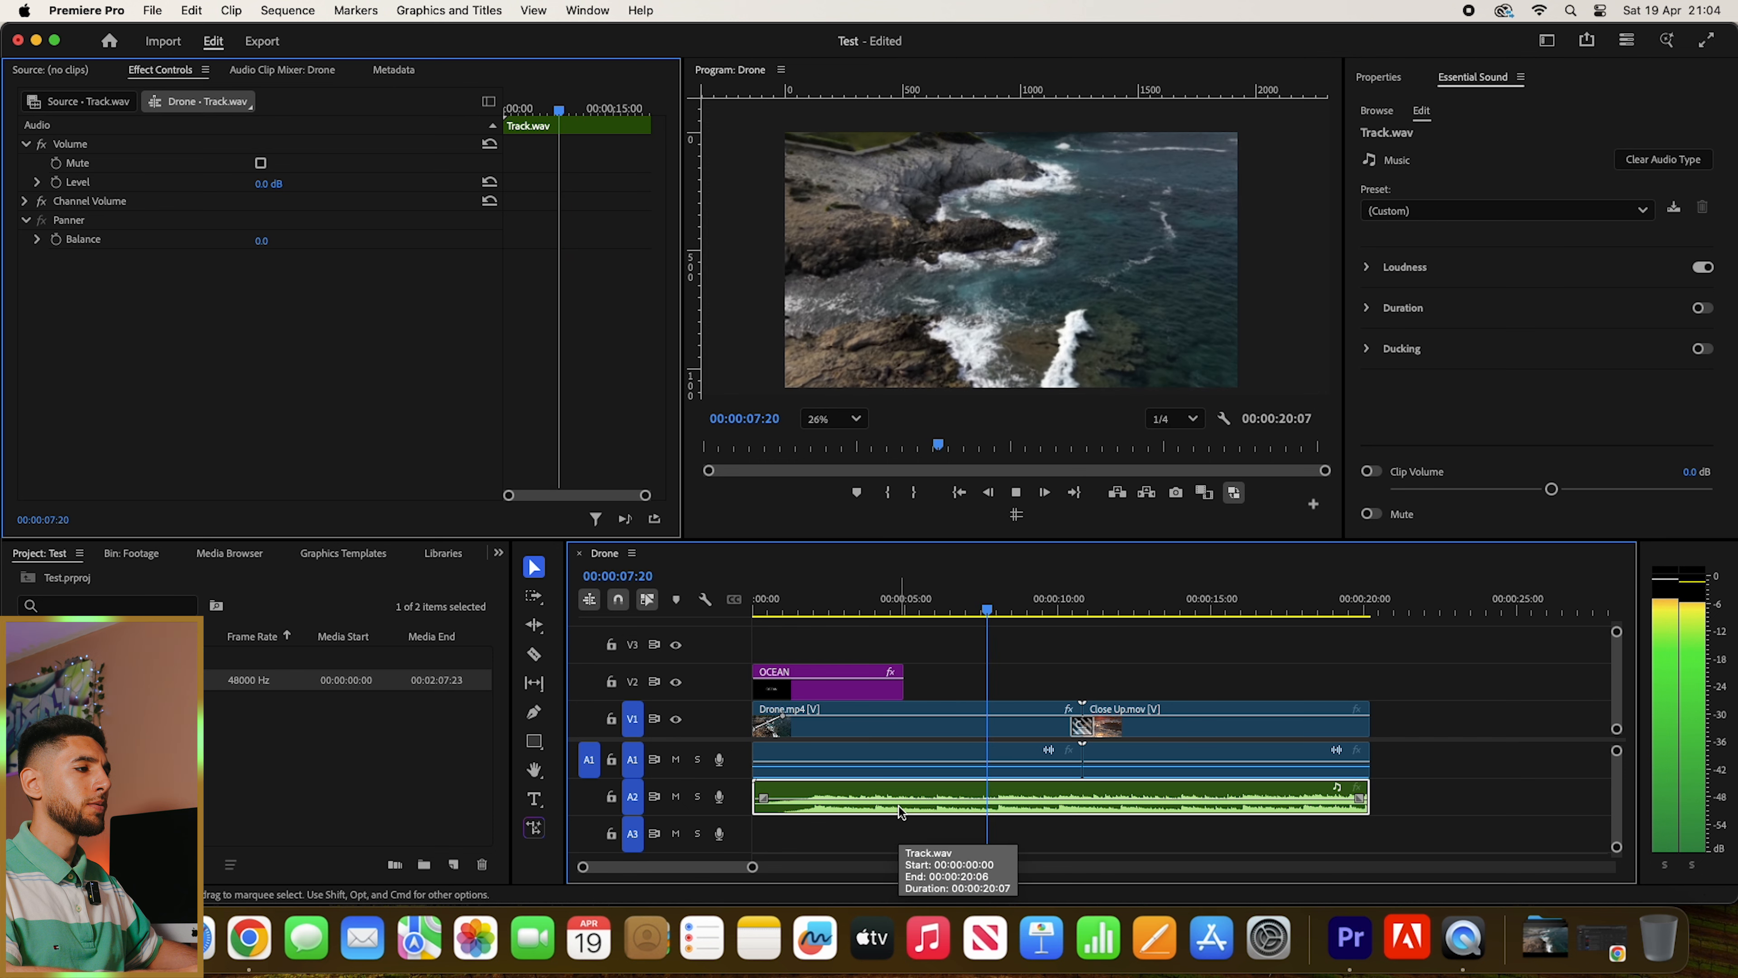
pyautogui.press('space')
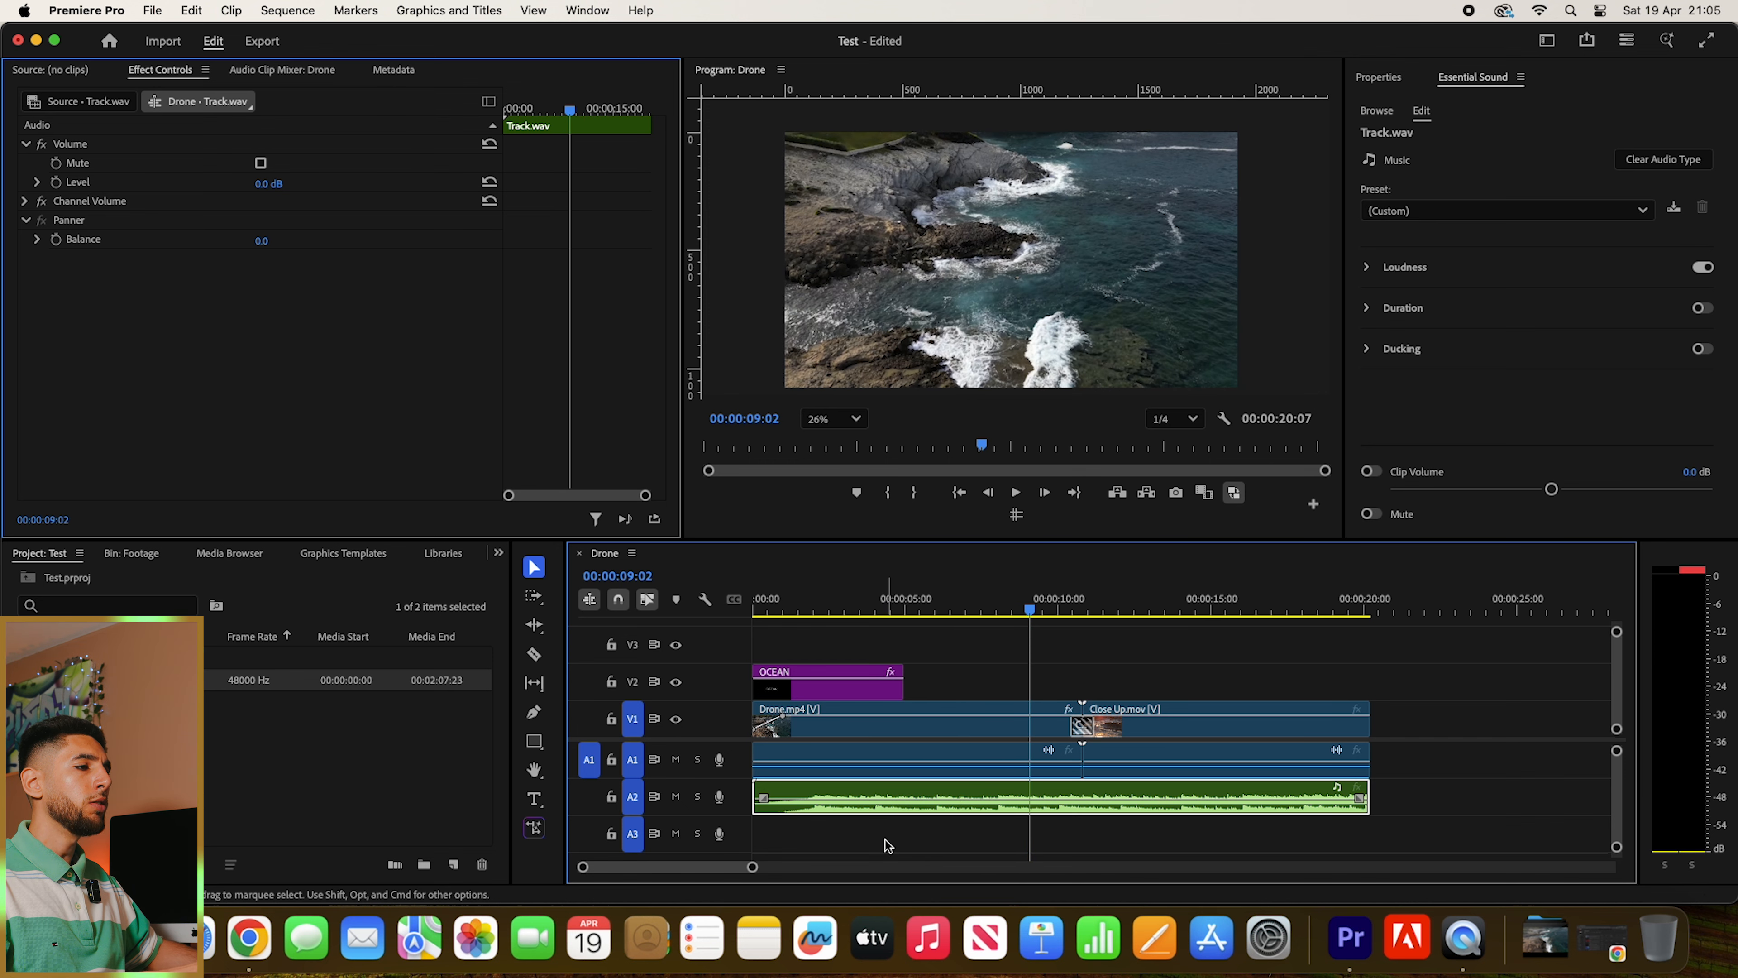
pyautogui.press('space')
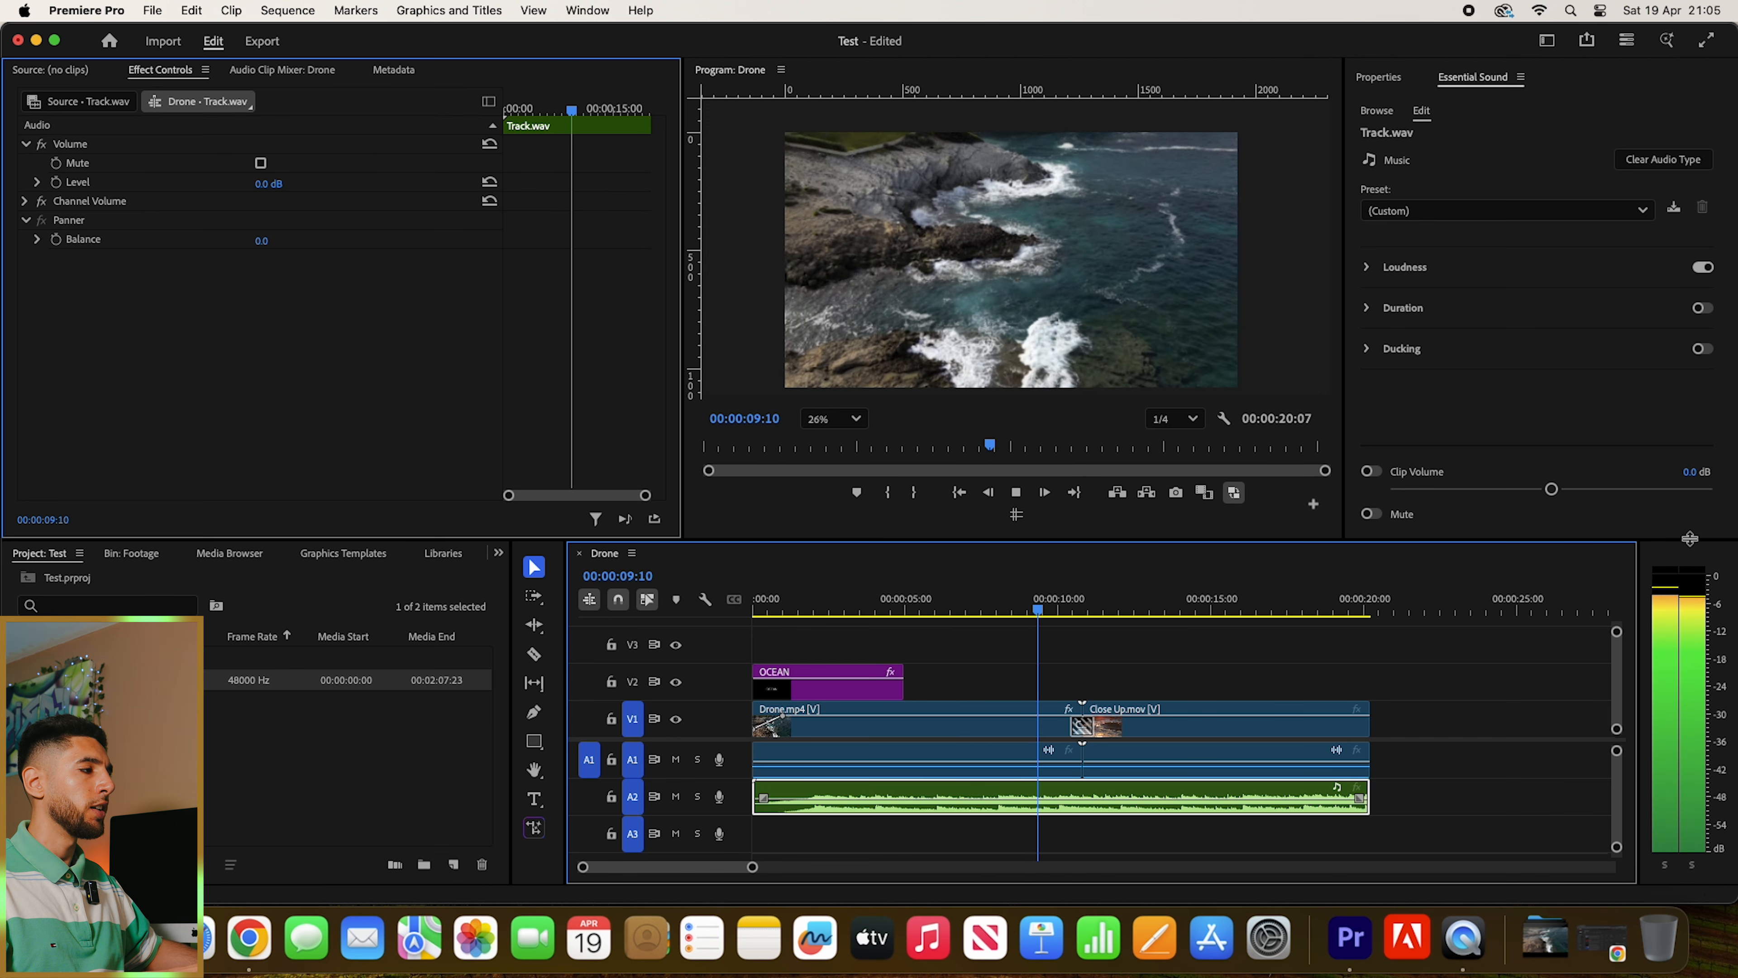
pyautogui.press('space')
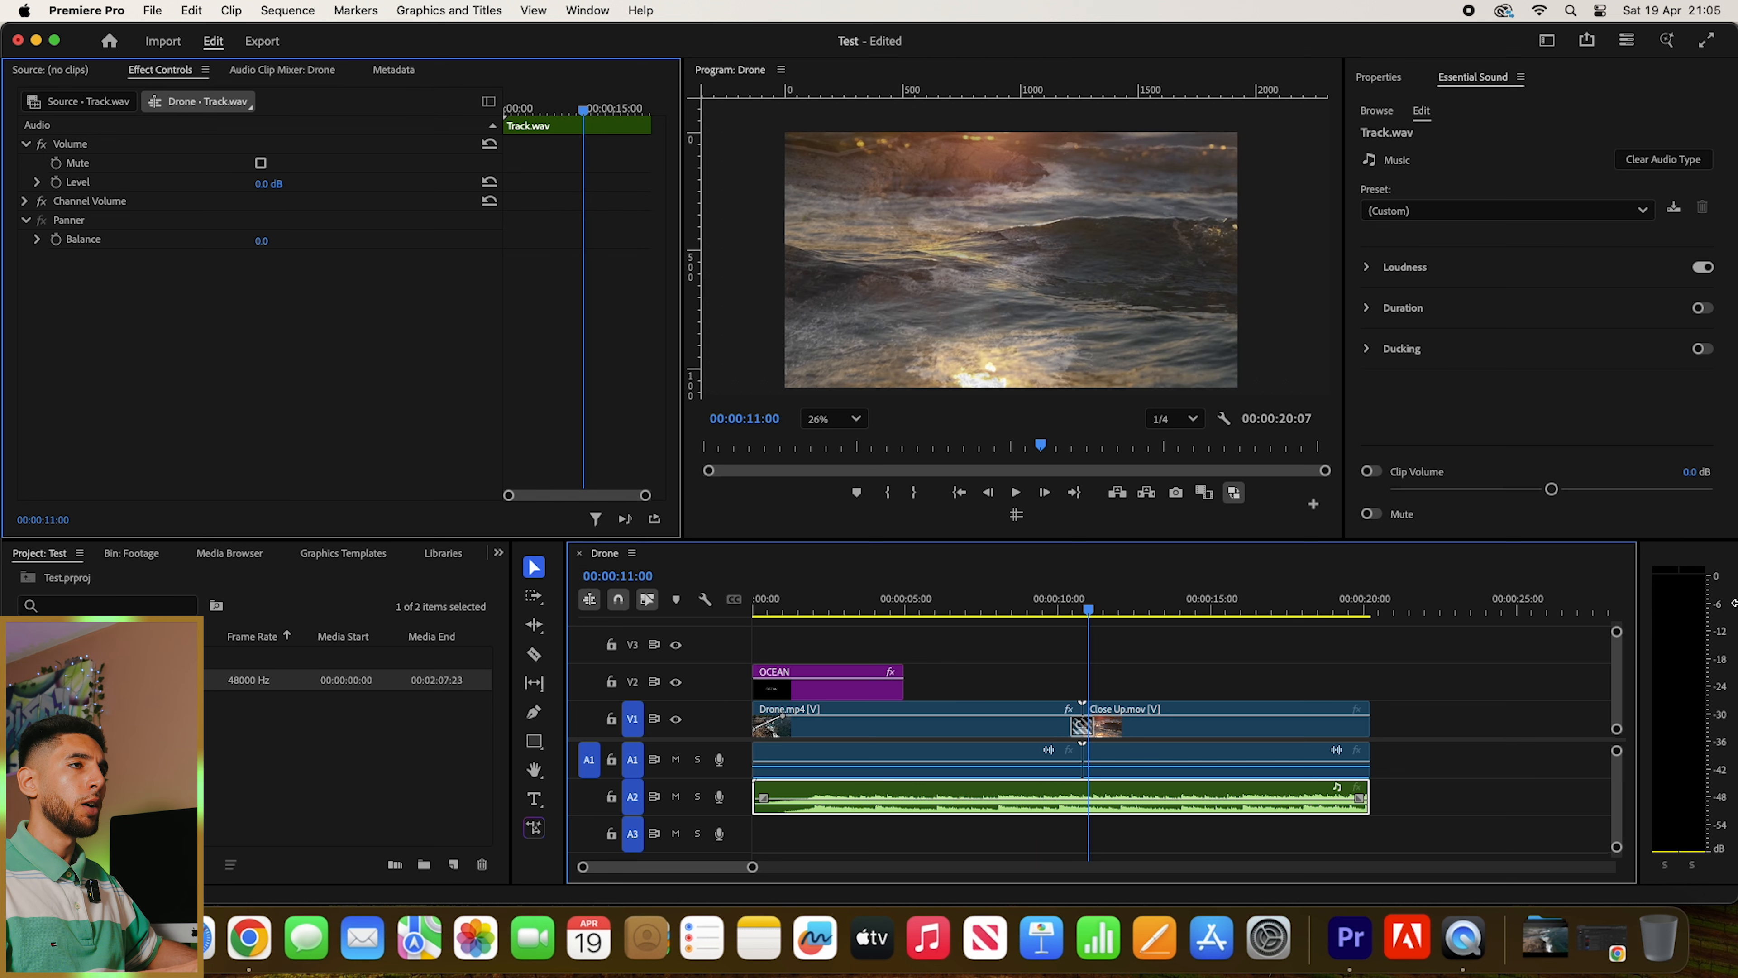
pyautogui.click(269, 183)
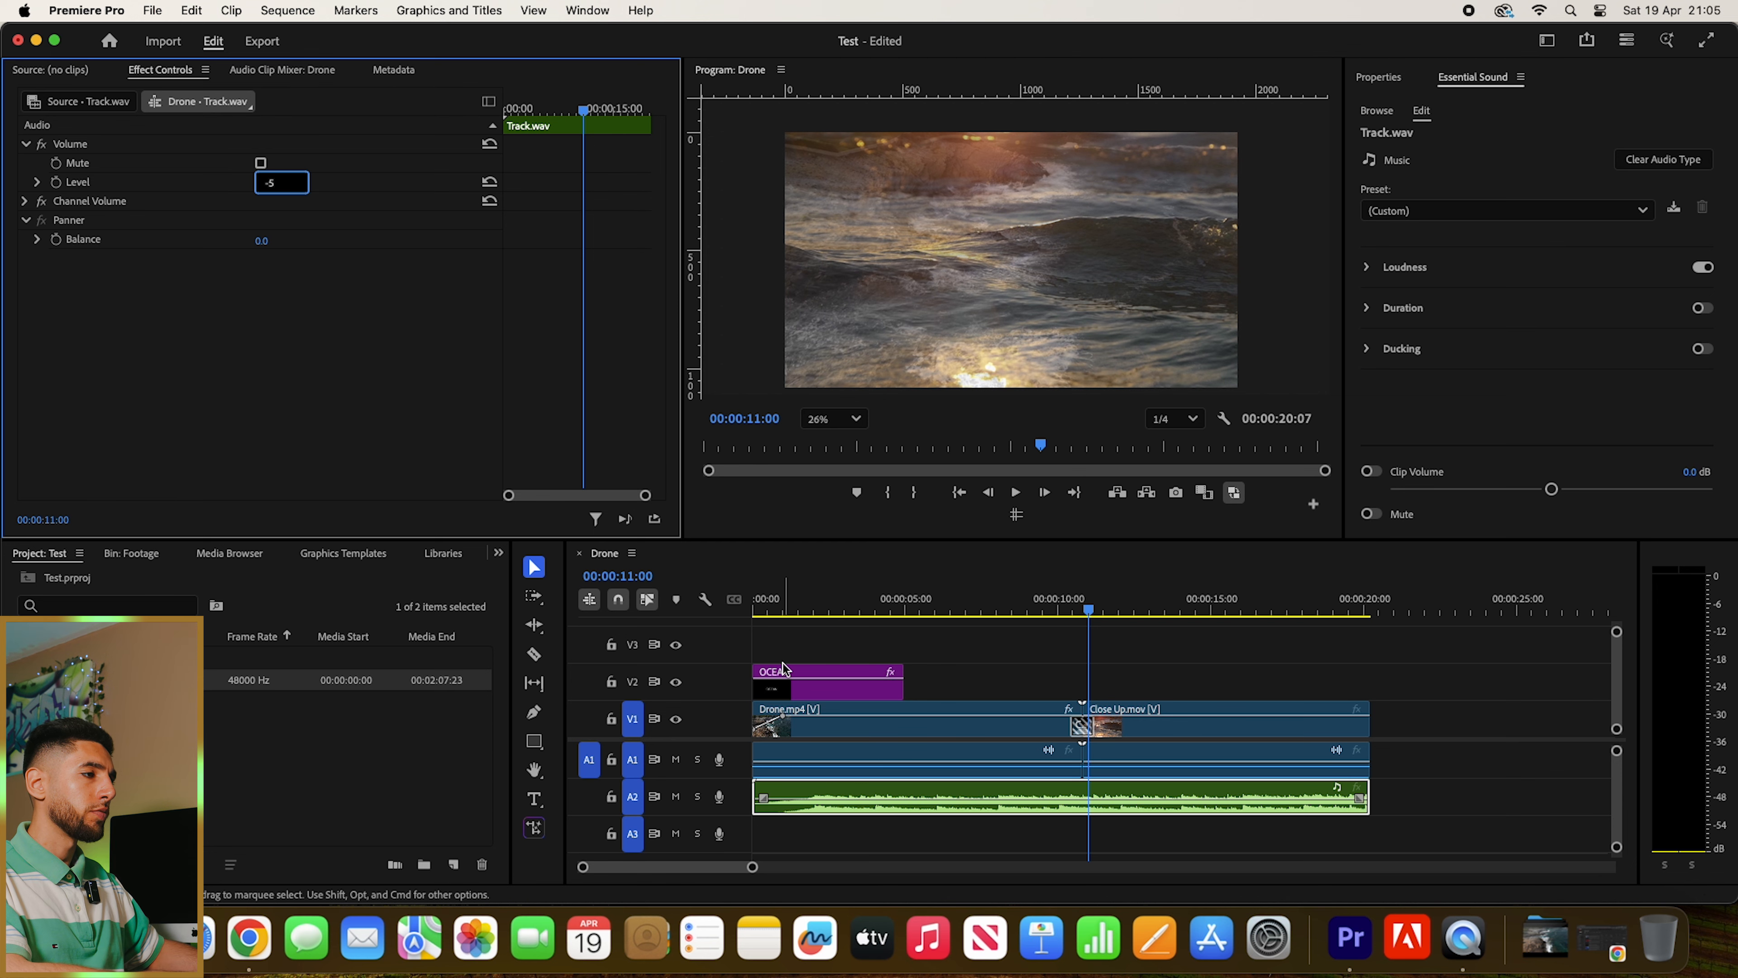
# - Return the playhead to the sequence start and delete the Track.wav clip from audio track A2
pyautogui.moveTo(983, 600); pyautogui.dragTo(583, 577)
pyautogui.press('-')
pyautogui.press('-')
pyautogui.press('-')
pyautogui.moveTo(885, 796); pyautogui.dragTo(744, 826)
pyautogui.press('Delete')
# - Place Track.wav on audio track A2 again from 00:00:00:00 and shorten it to end with the Close Up.mov clip
pyautogui.click(130, 680)
pyautogui.moveTo(213, 704); pyautogui.dragTo(744, 788)
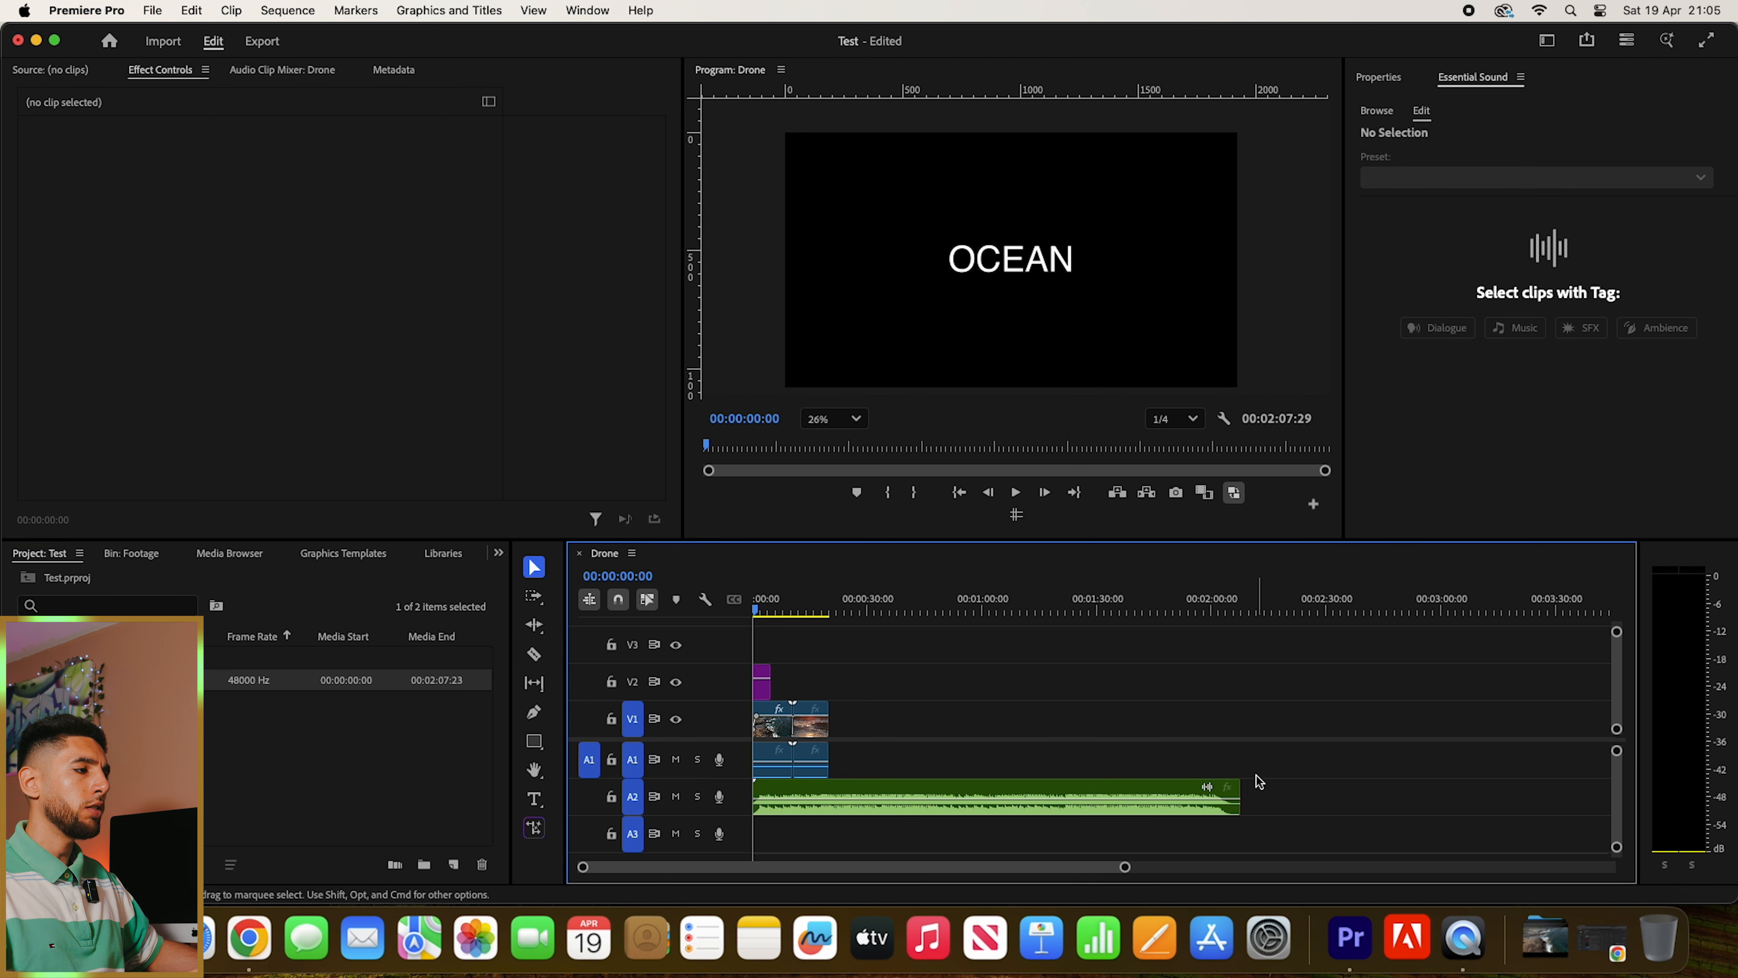
pyautogui.moveTo(1238, 794); pyautogui.dragTo(829, 780)
pyautogui.press('\\')
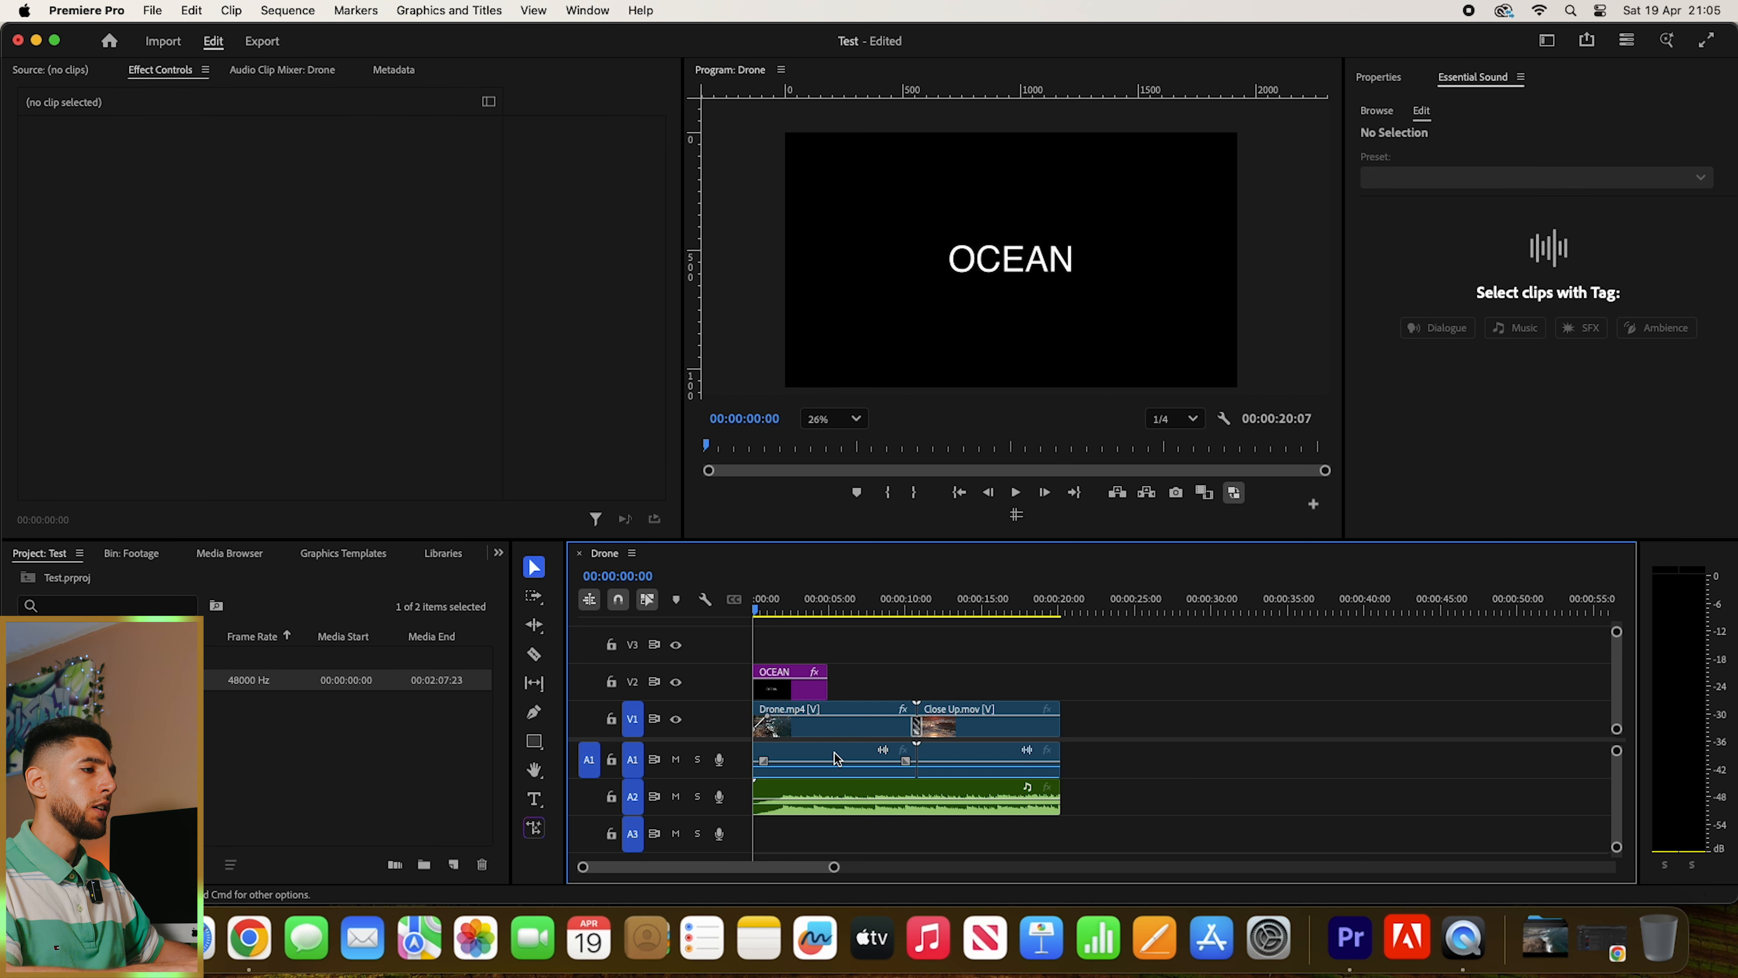
# - Select the Track.wav clip, play the sequence with its music, dismiss the audio warning and restart playback from the beginning
pyautogui.click(906, 810)
pyautogui.press('space')
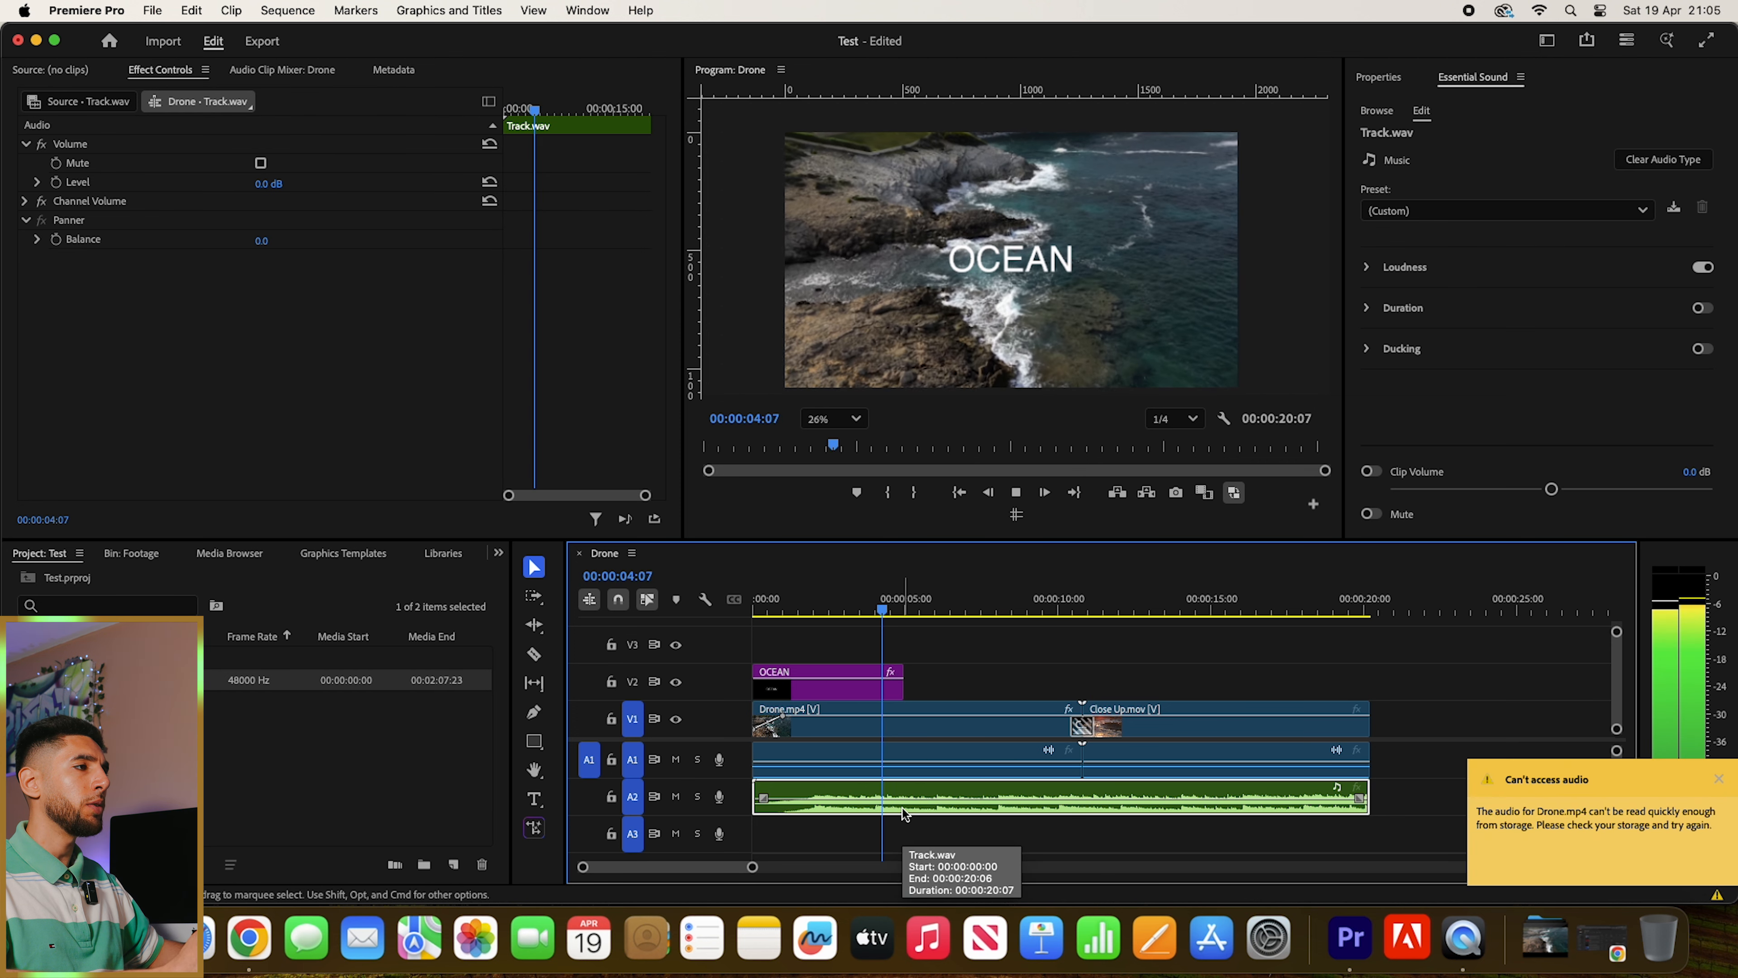
pyautogui.moveTo(842, 592); pyautogui.dragTo(595, 594)
pyautogui.click(1719, 778)
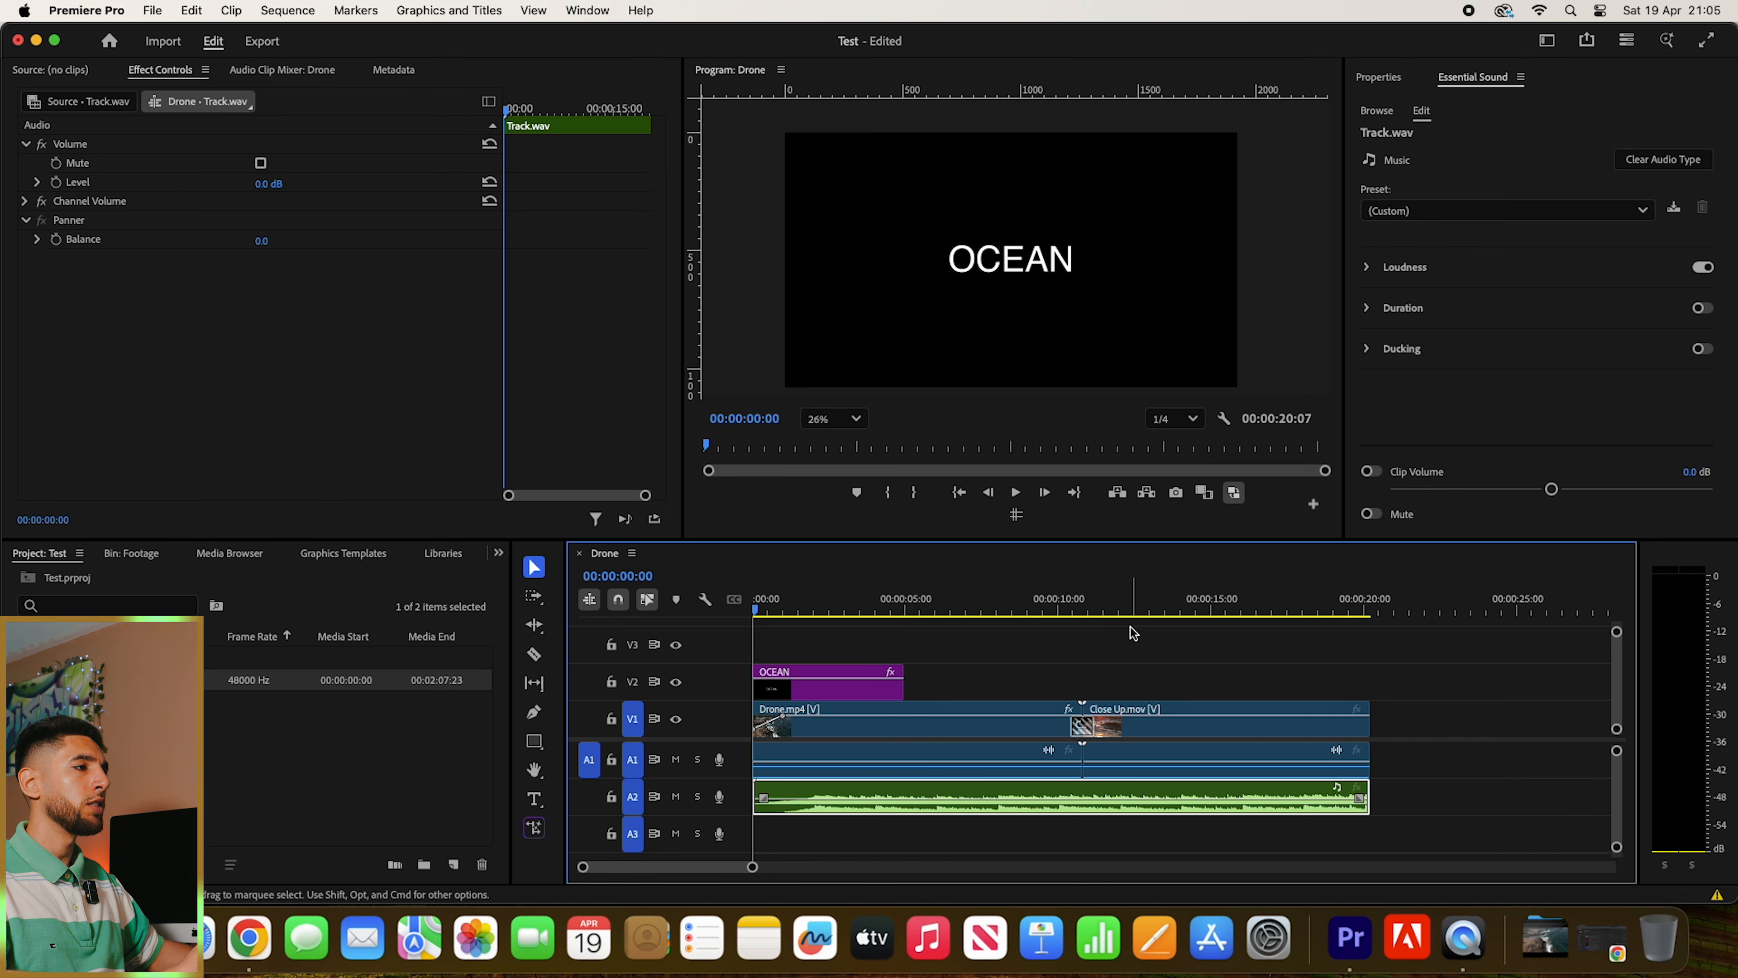
pyautogui.press('space')
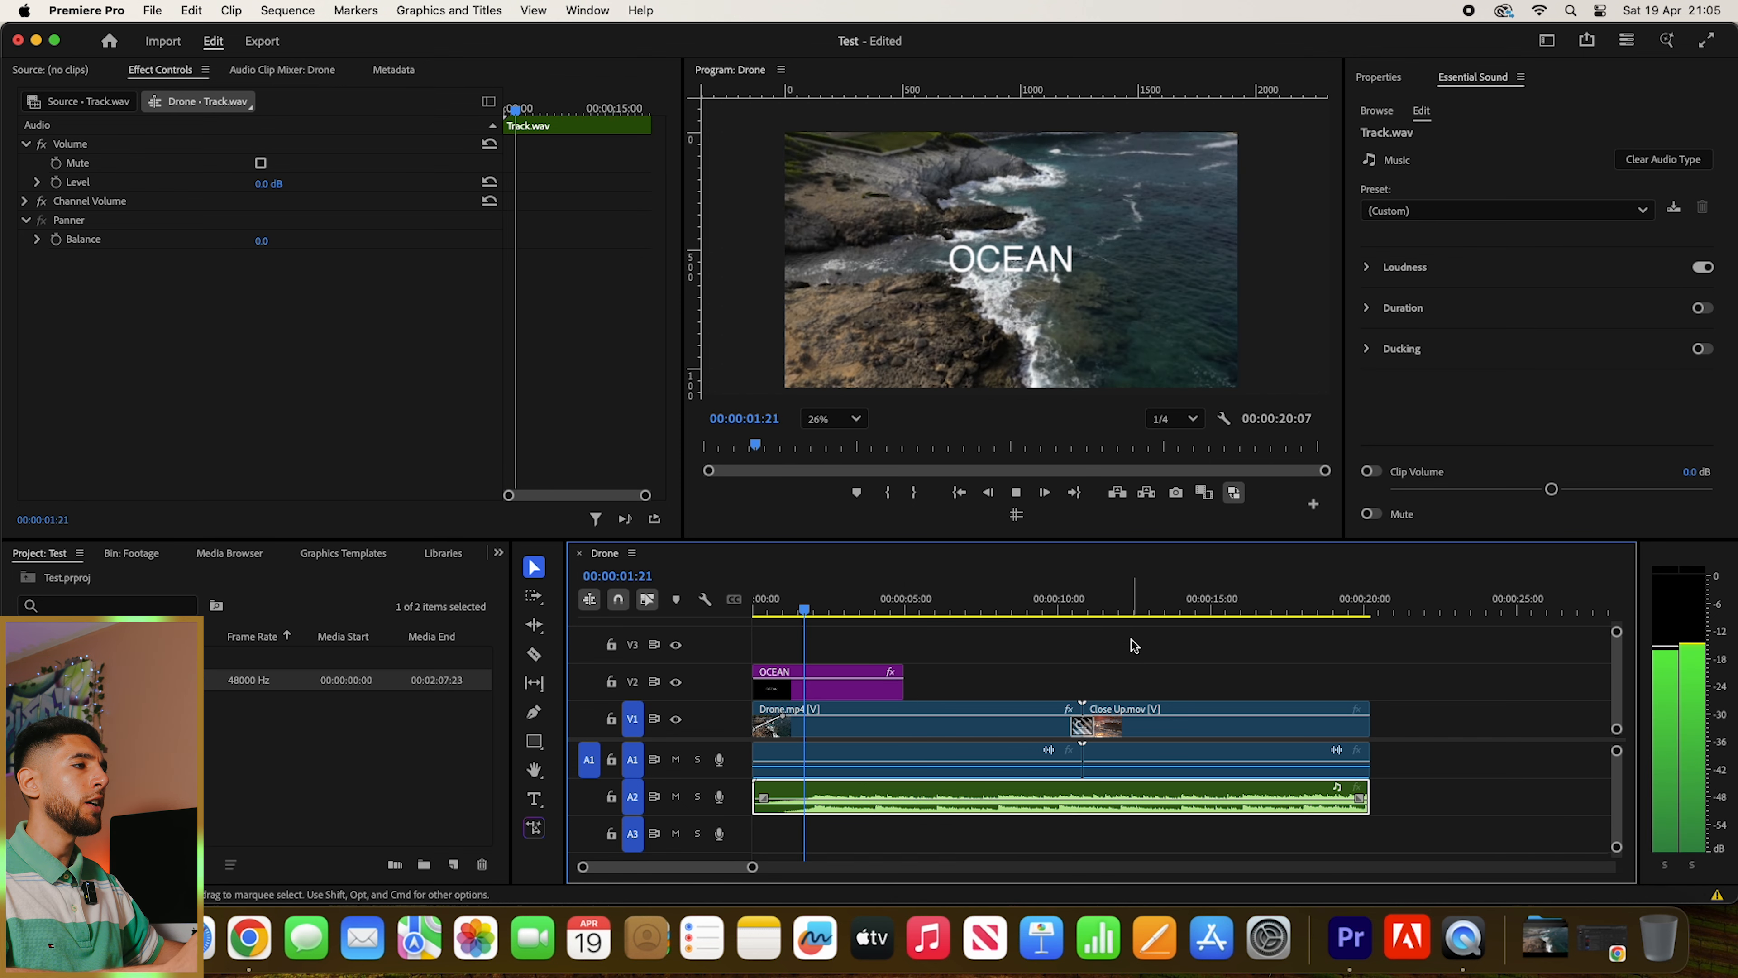